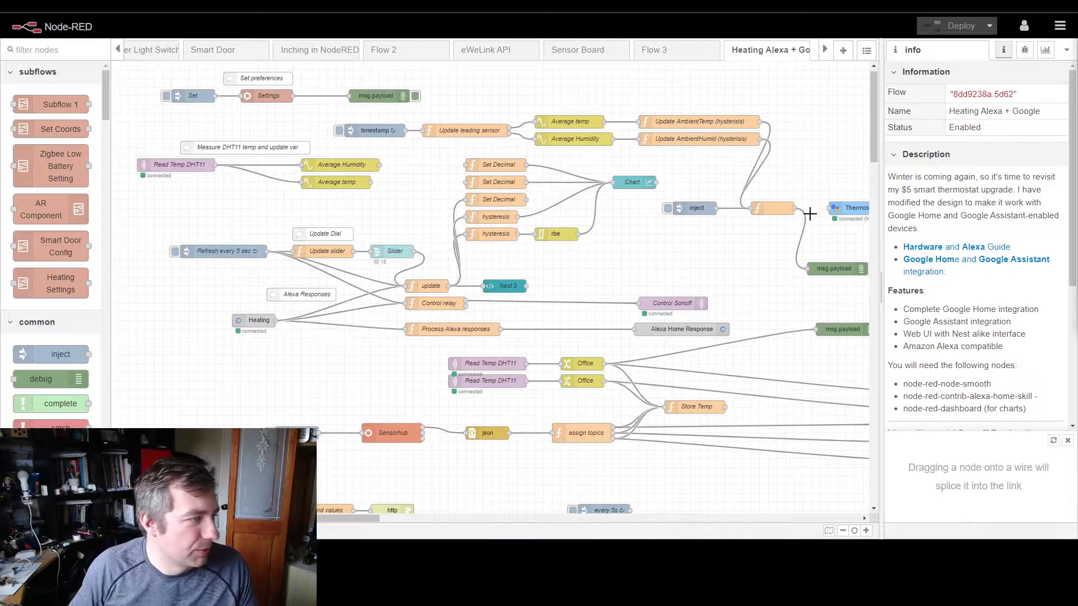
Step: Rearrange the Bedroom, Kitchen, Office, Livingroom and Hall switch nodes into a compact column beside the Select Sensor node
left_click(842, 531)
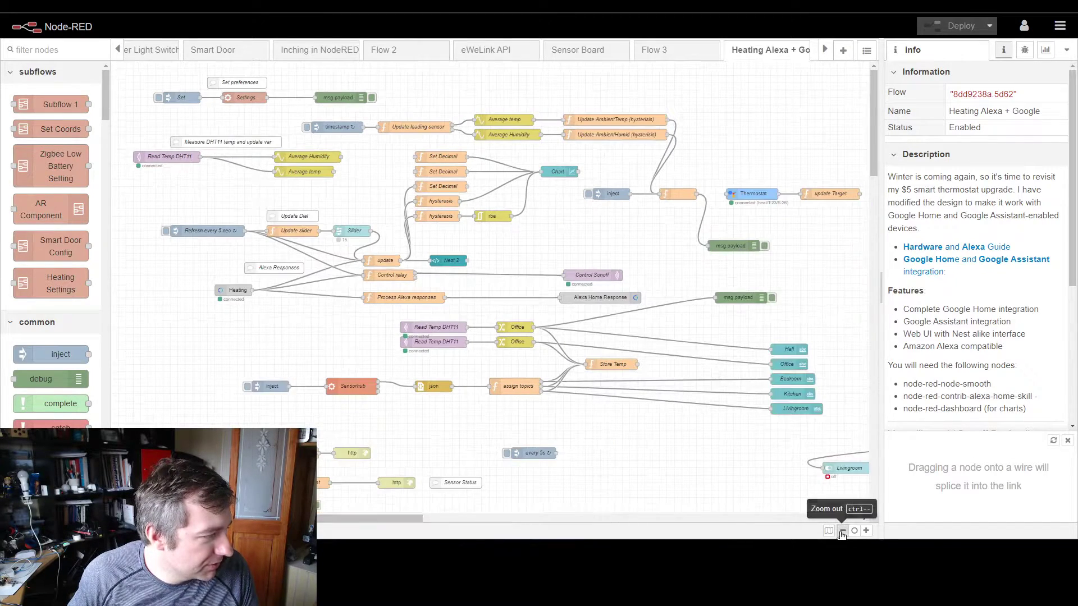
left_click(842, 531)
left_click(842, 531)
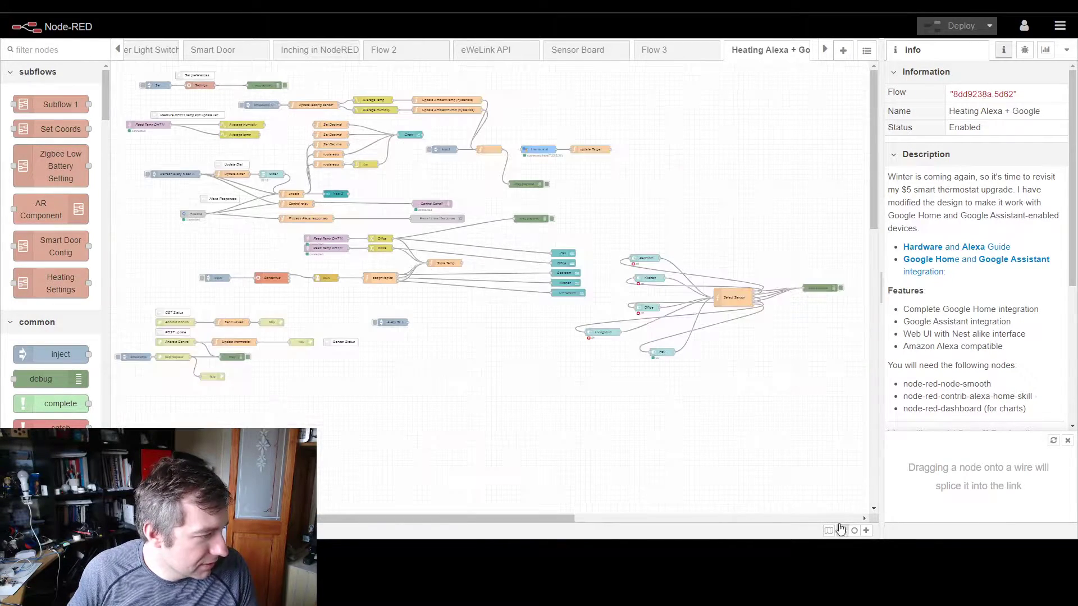
left_click_drag(597, 332, 647, 322)
left_click_drag(650, 279, 655, 299)
left_click_drag(655, 351, 639, 332)
left_click_drag(642, 257, 647, 276)
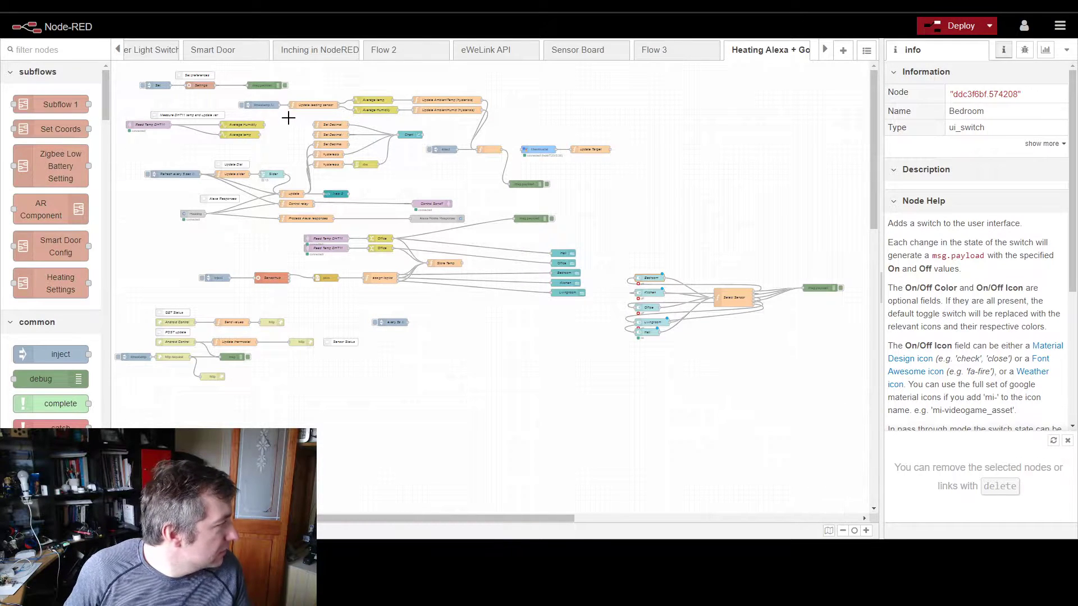
Step: Select the Set preferences group of nodes and display the flow's context data in the sidebar
left_click(866, 531)
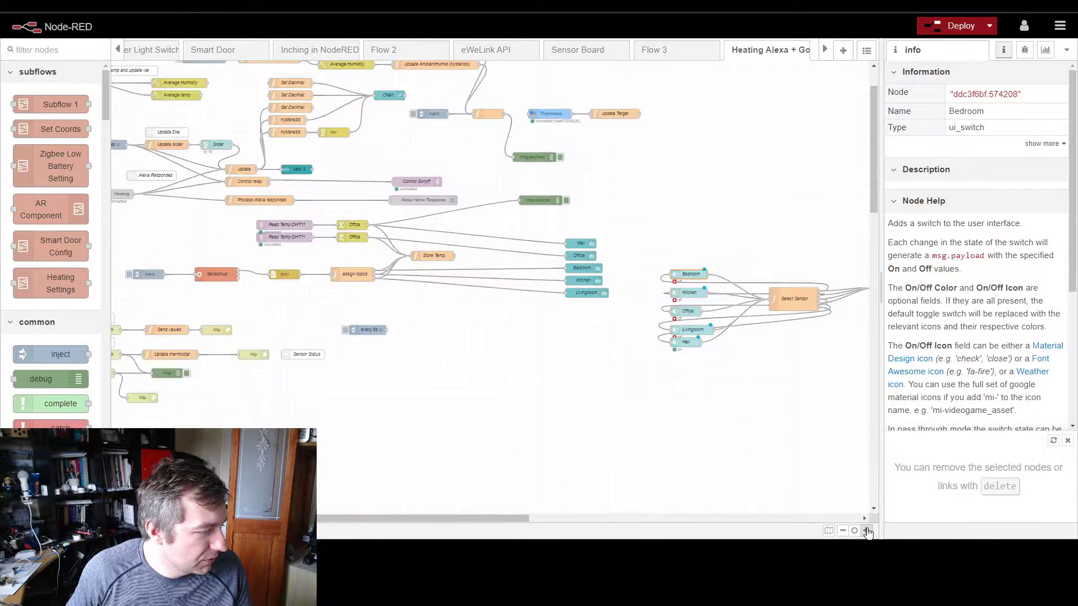
left_click(866, 531)
left_click(368, 519)
left_click_drag(369, 518, 267, 520)
scroll(253, 383, "up", 4)
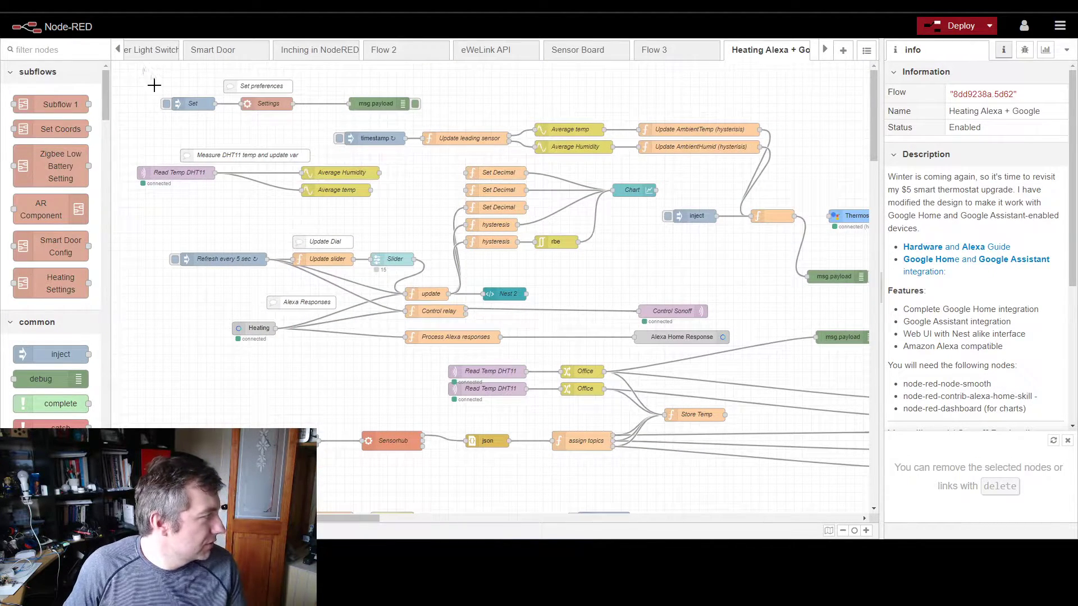
left_click_drag(141, 69, 476, 116)
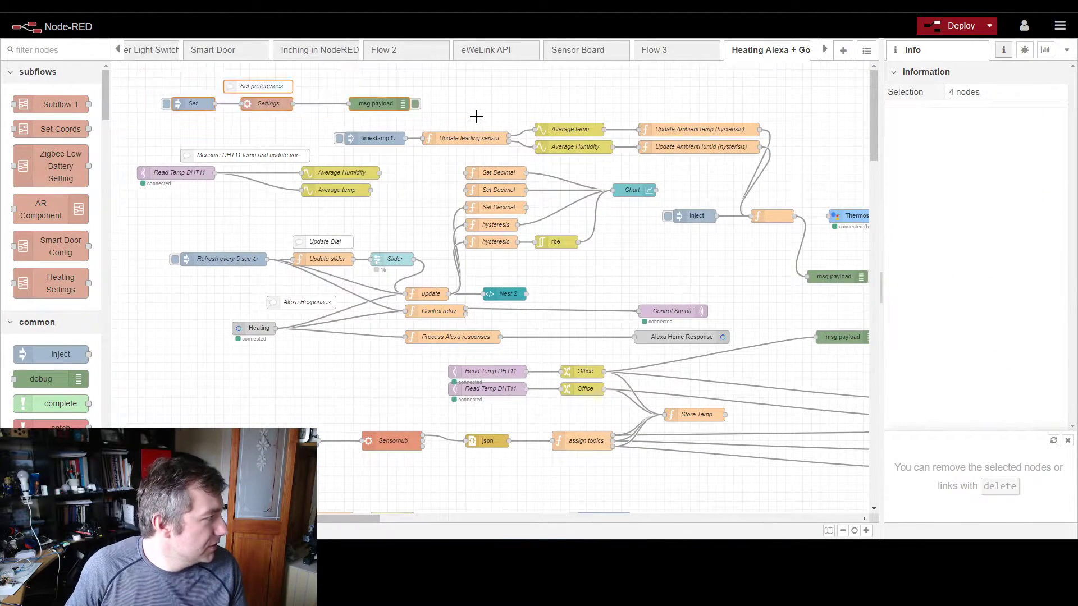
left_click(1066, 51)
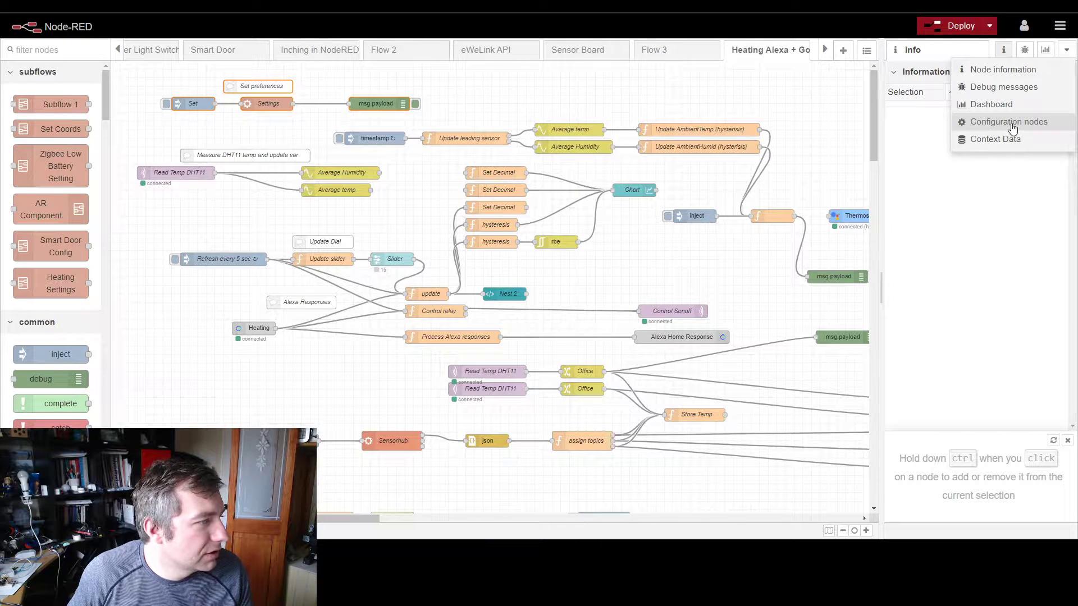
left_click(995, 139)
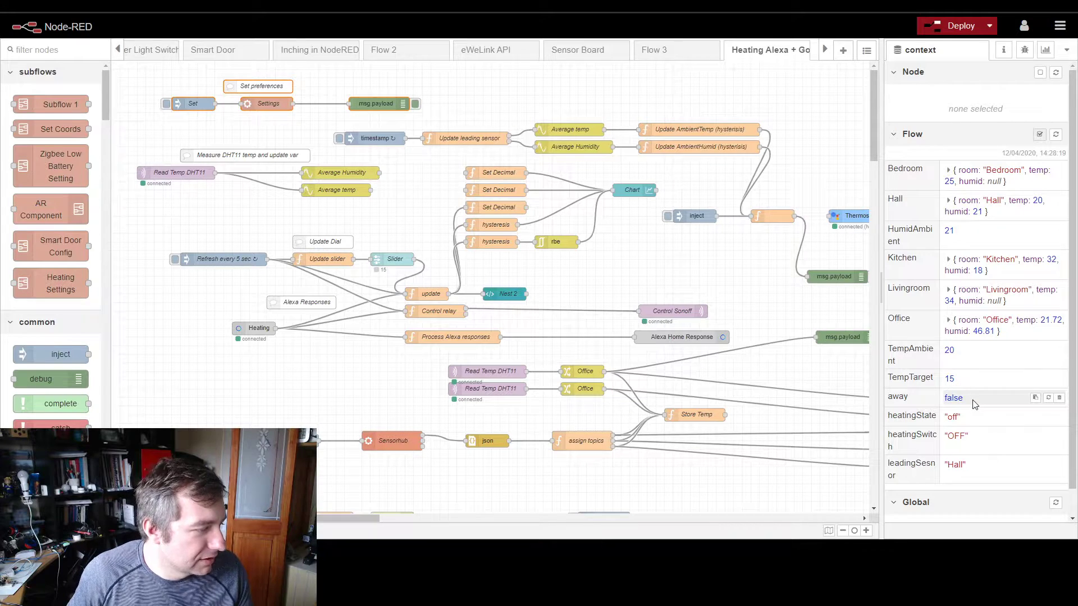
Step: Open the Settings subflow instance and examine its environment variables, starting with defaultTemp
double_click(264, 104)
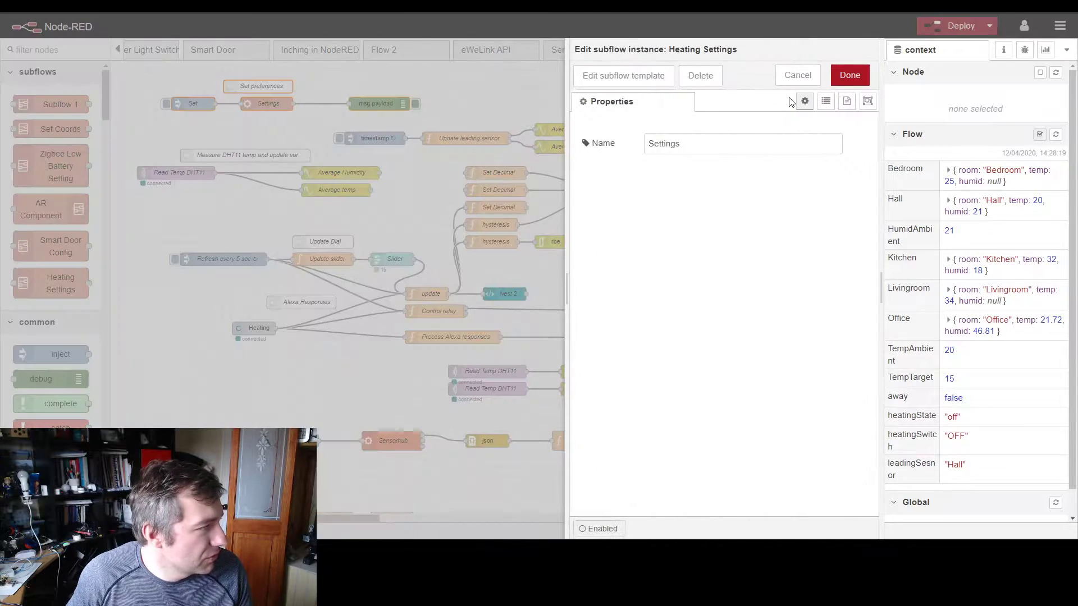
left_click(825, 102)
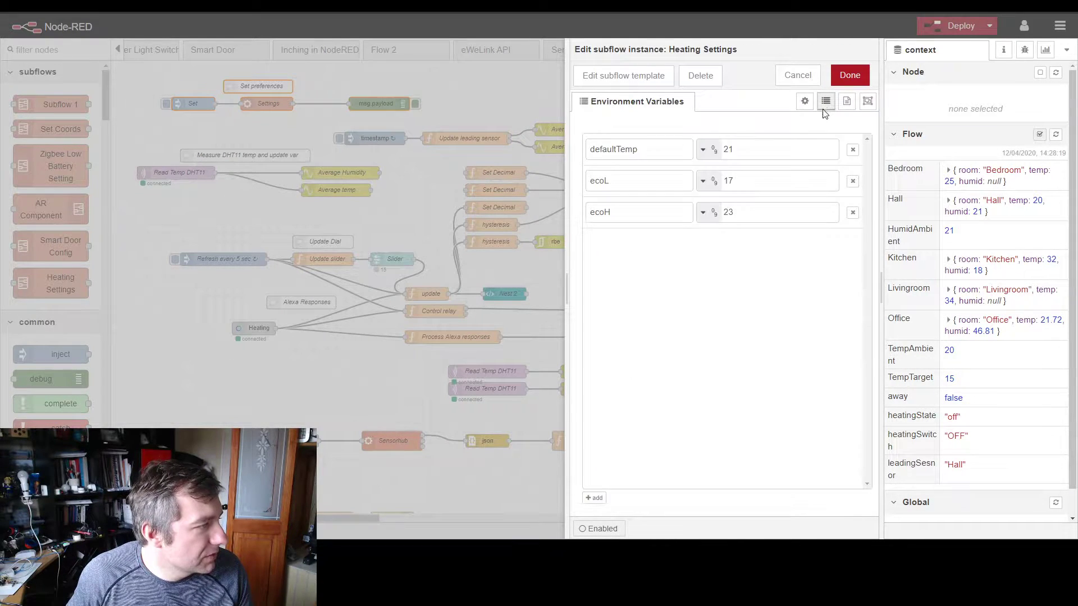
double_click(603, 152)
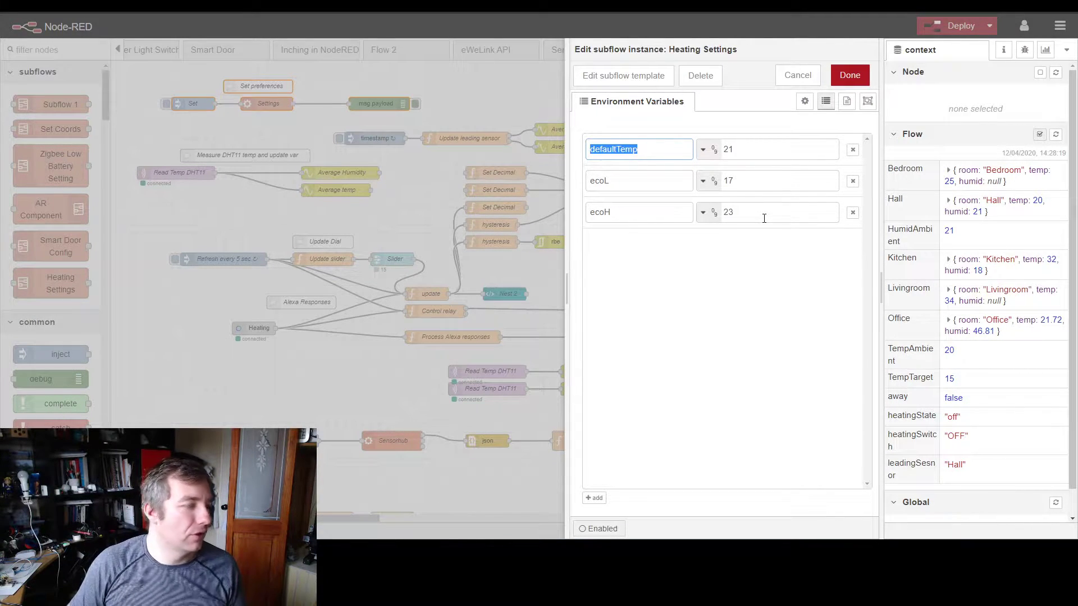
Step: On the Heating dashboard, try the Livingroom, Office, Kitchen and Bedroom sensor switches, return to Hall, and close the subflow settings without changes
key("alt+Tab")
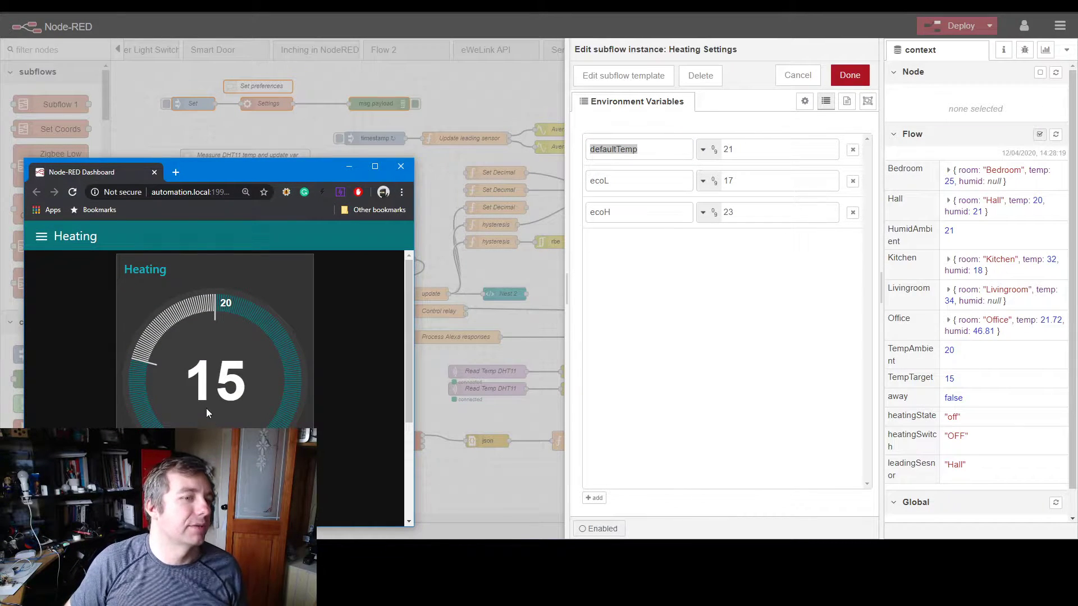
left_click_drag(236, 172, 447, 193)
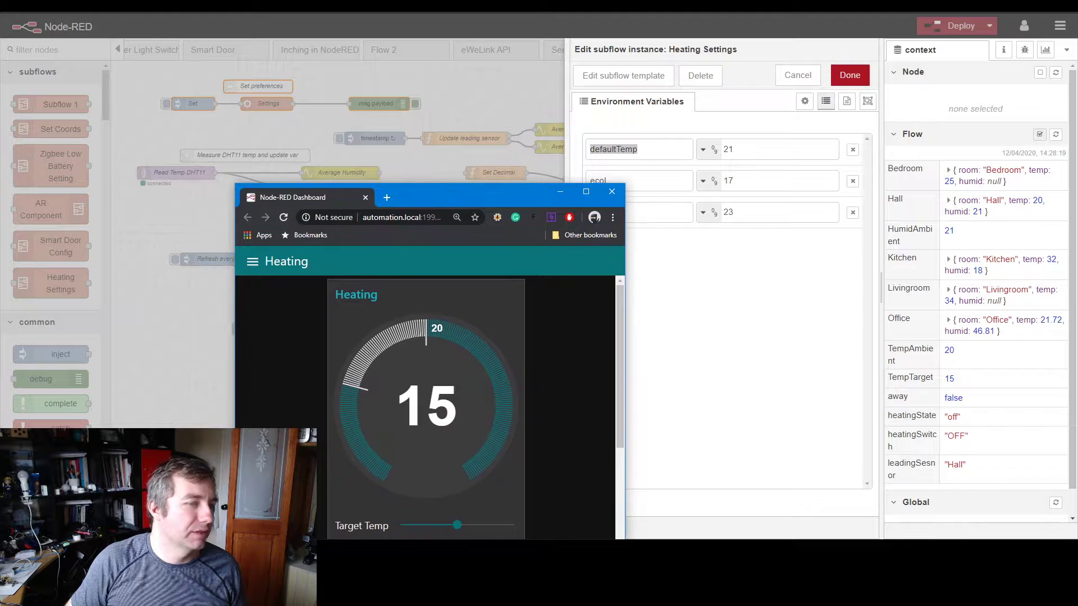
scroll(439, 430, "down", 3)
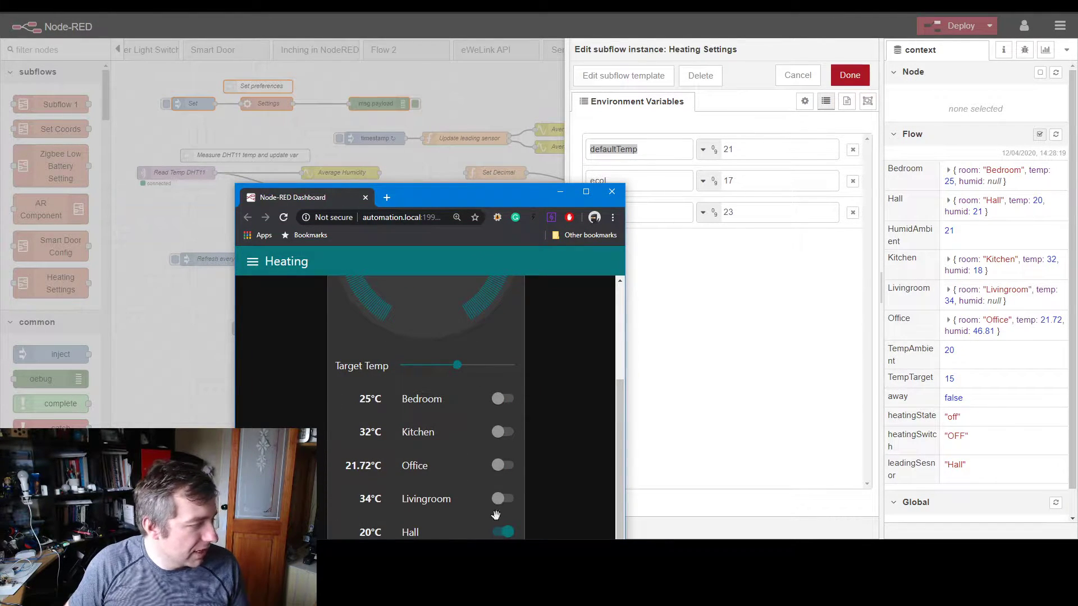
left_click(498, 499)
left_click(499, 465)
left_click(498, 431)
left_click(500, 399)
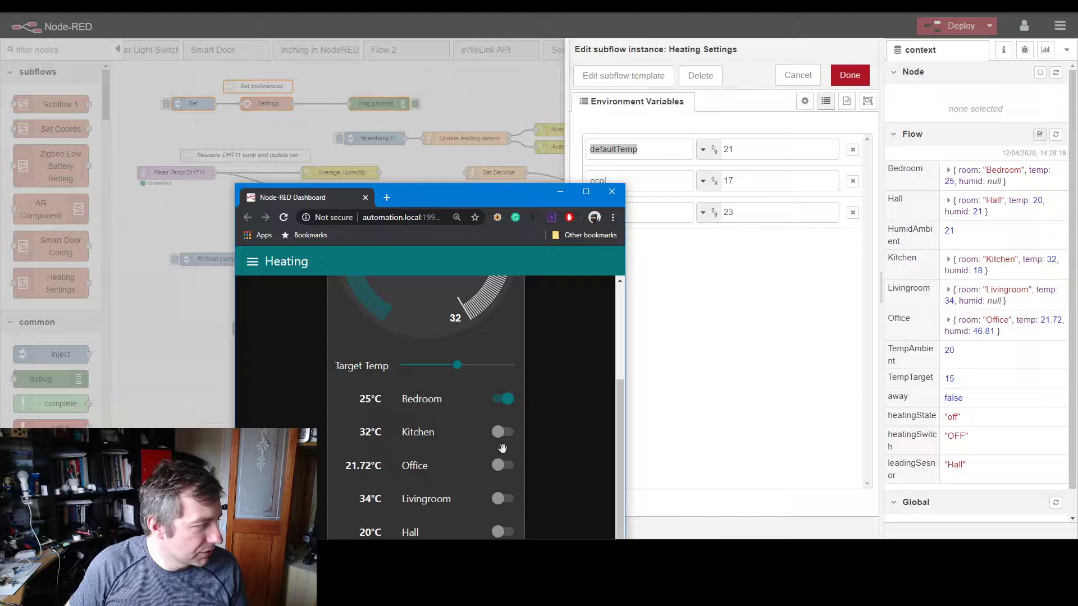
left_click(500, 531)
scroll(539, 371, "up", 3)
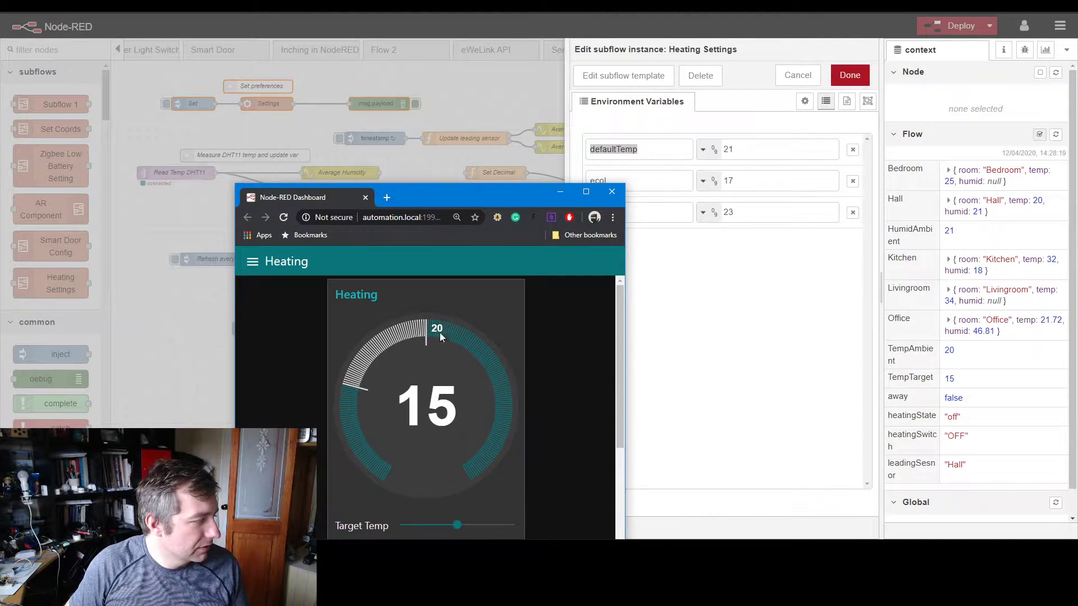
left_click(559, 193)
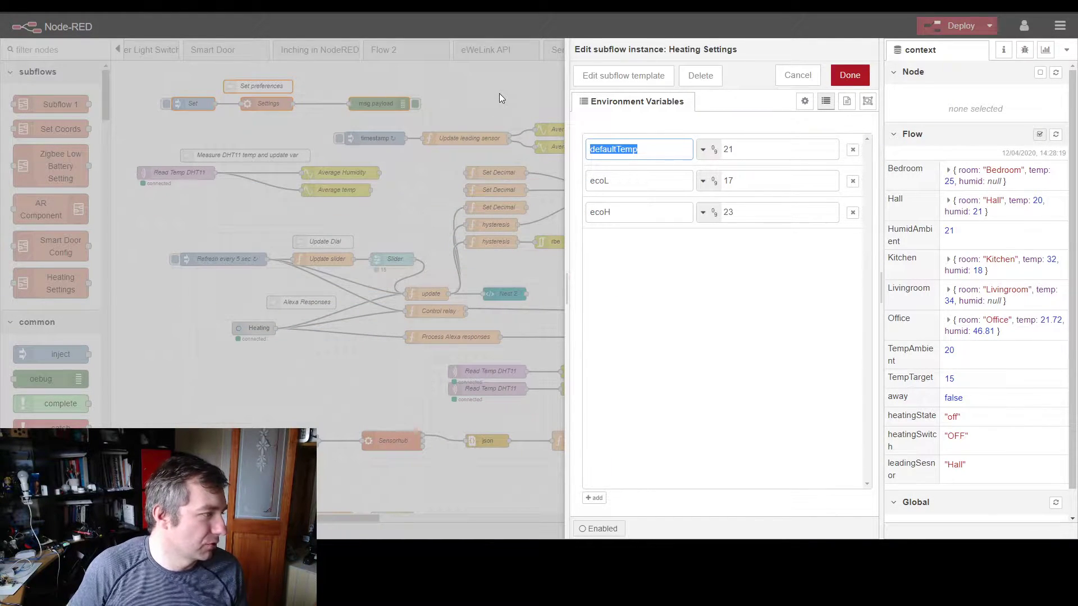
left_click(798, 75)
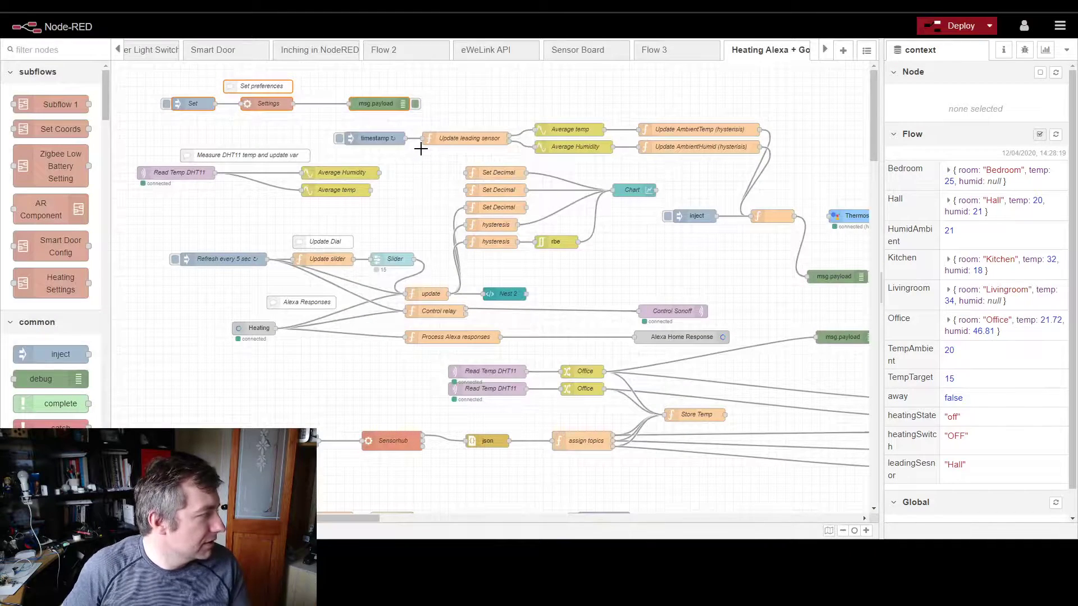
Step: Mark out the leading sensor node chain and open the Update leading sensor function to read its code
left_click_drag(321, 121, 788, 158)
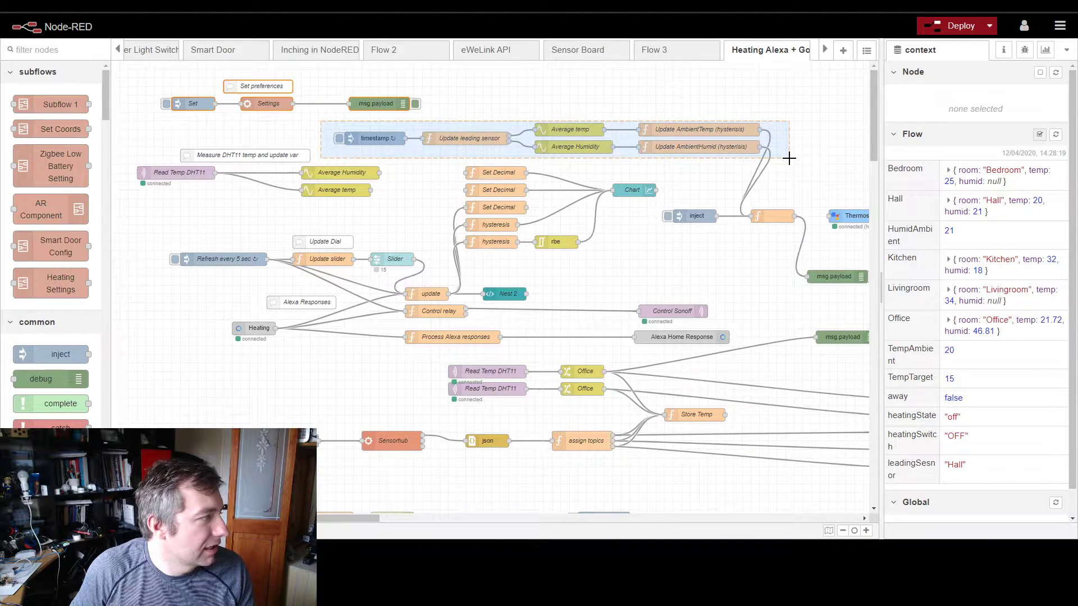
left_click_drag(788, 158, 789, 158)
double_click(466, 139)
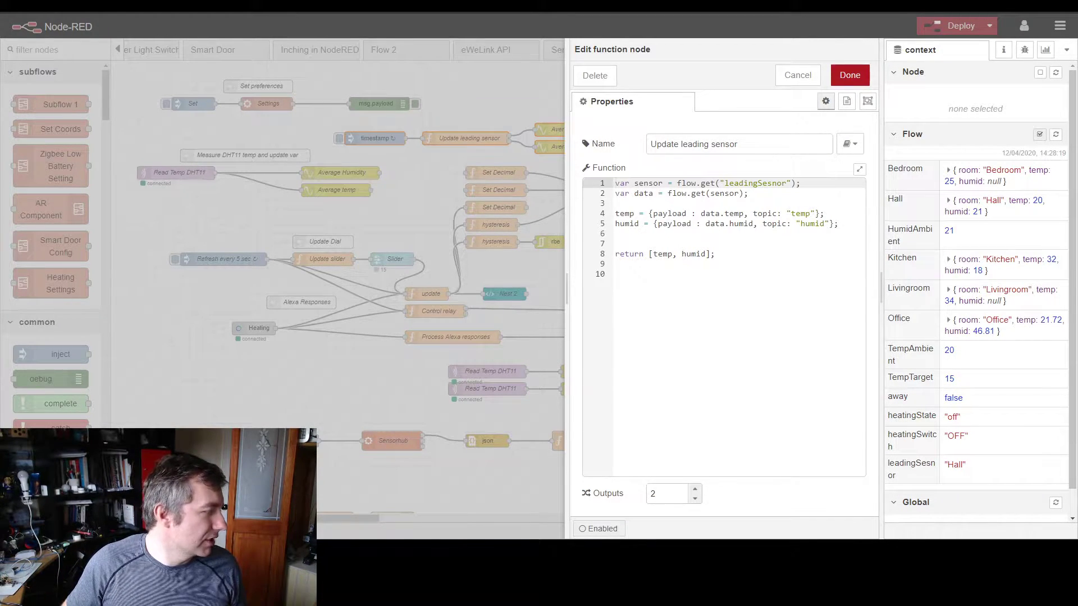
Step: On the Heating dashboard, lower the target temperature to 12 and return to the function editor
key("alt+Tab")
scroll(451, 464, "down", 3)
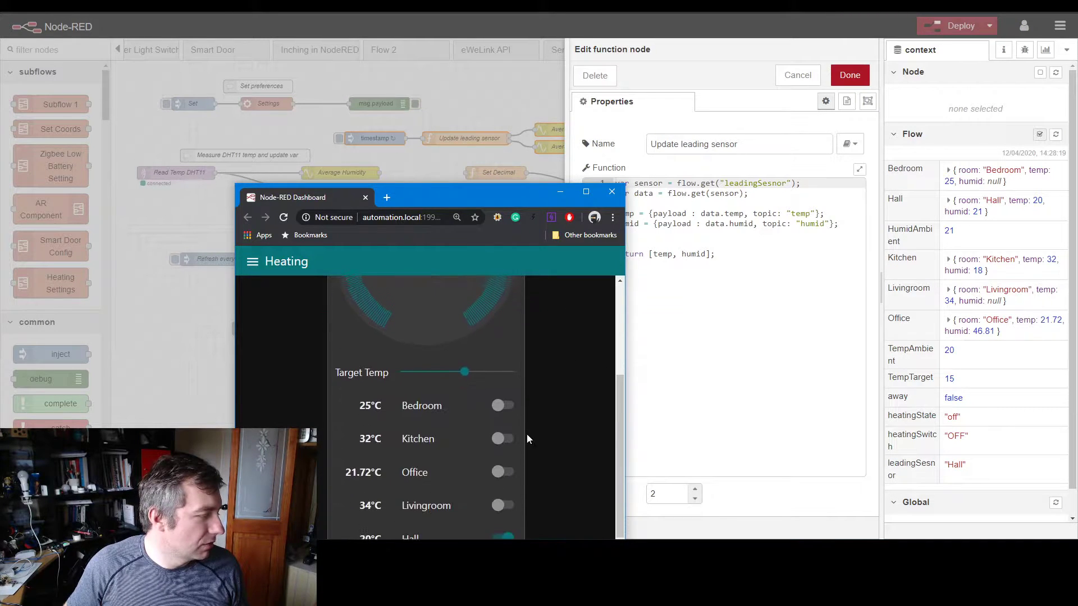
left_click_drag(462, 365, 445, 366)
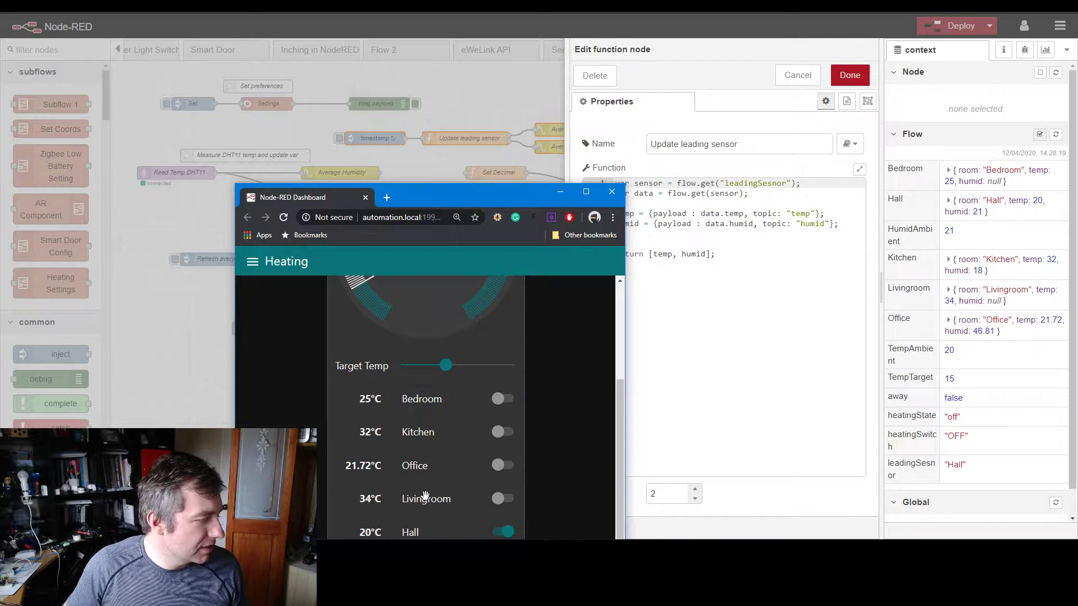
left_click(671, 344)
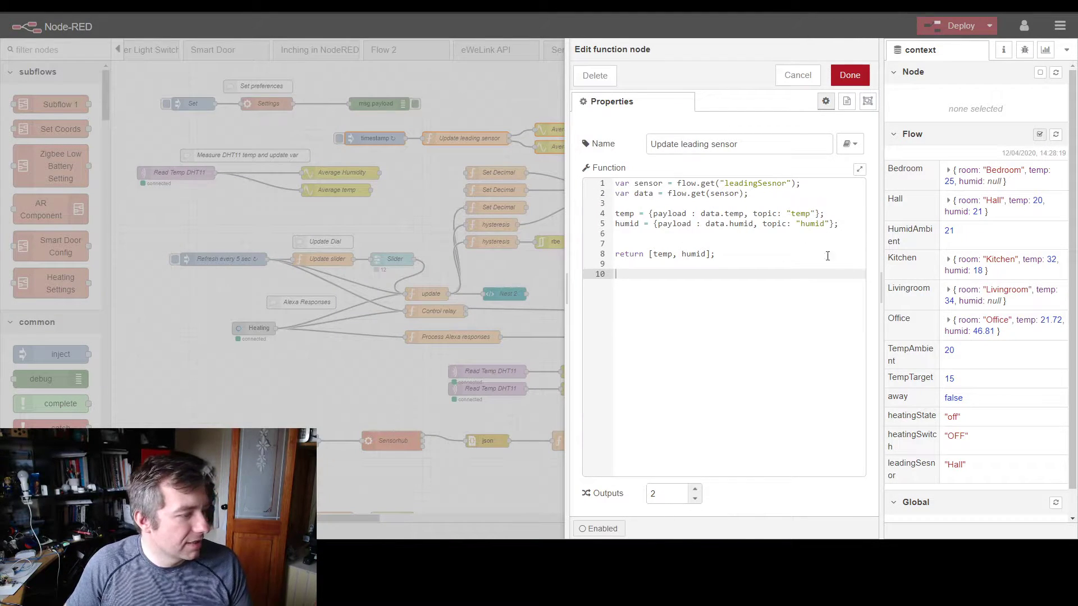
Step: Check the leadingSesnor value in the flow context, and inspect the averaging settings of the Average temp node feeding Update AmbientTemp
left_click_drag(966, 466, 943, 470)
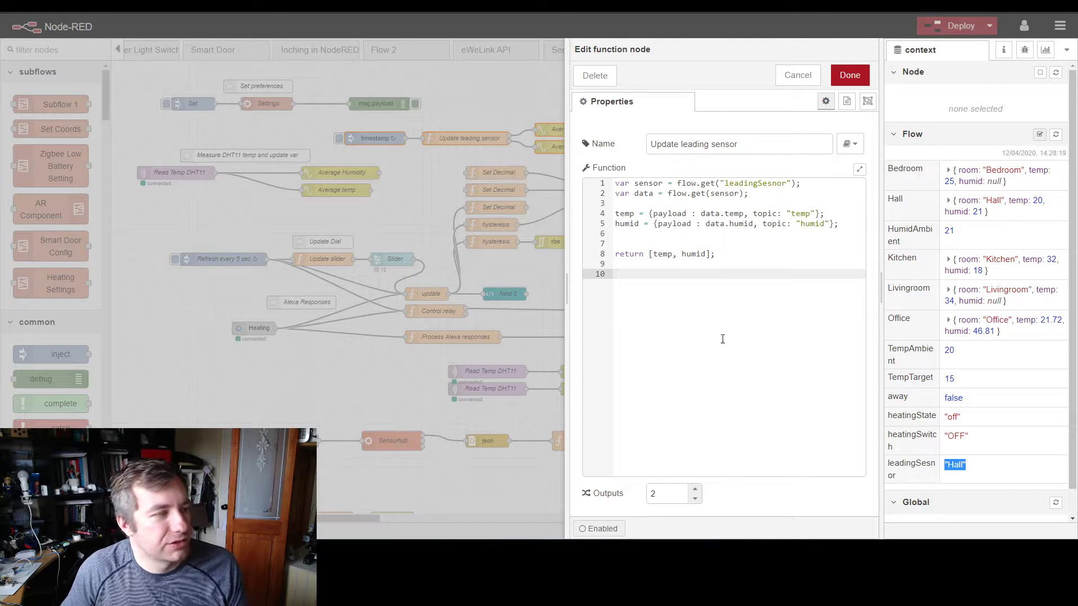
left_click(429, 218)
left_click_drag(535, 94, 574, 153)
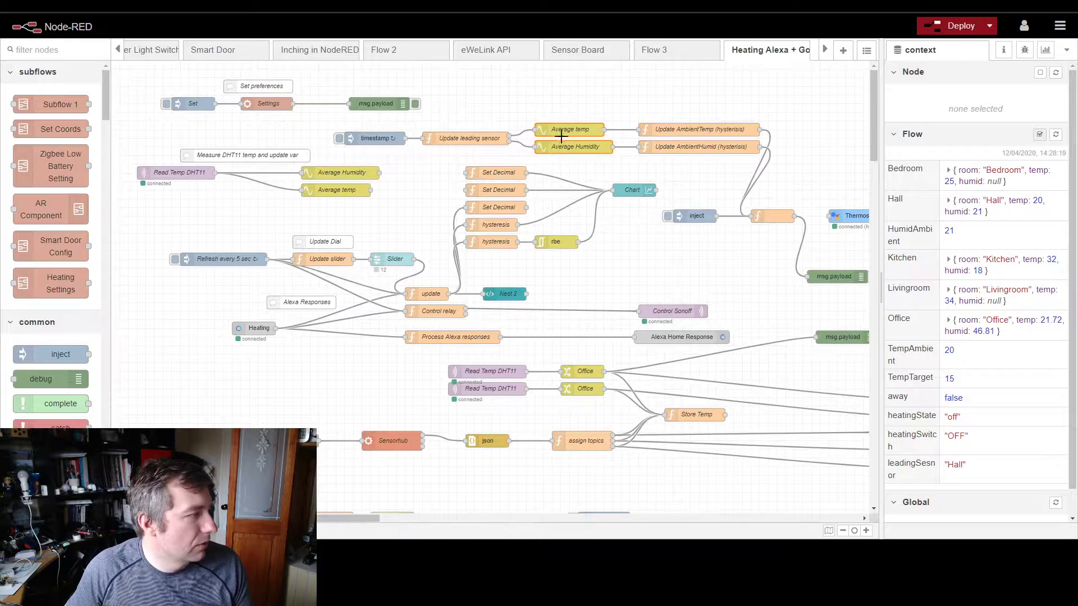
double_click(564, 133)
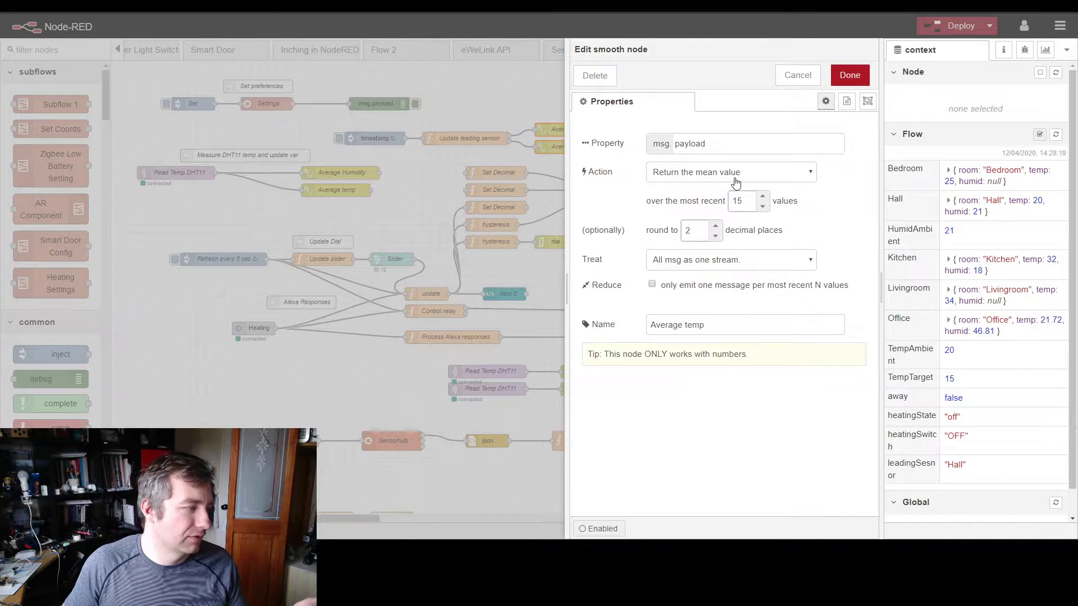
key("Escape")
Step: Review the Update AmbientTemp and Update AmbientHumid functions and locate the HumidAmbient and TempAmbient variables in the flow context
double_click(697, 133)
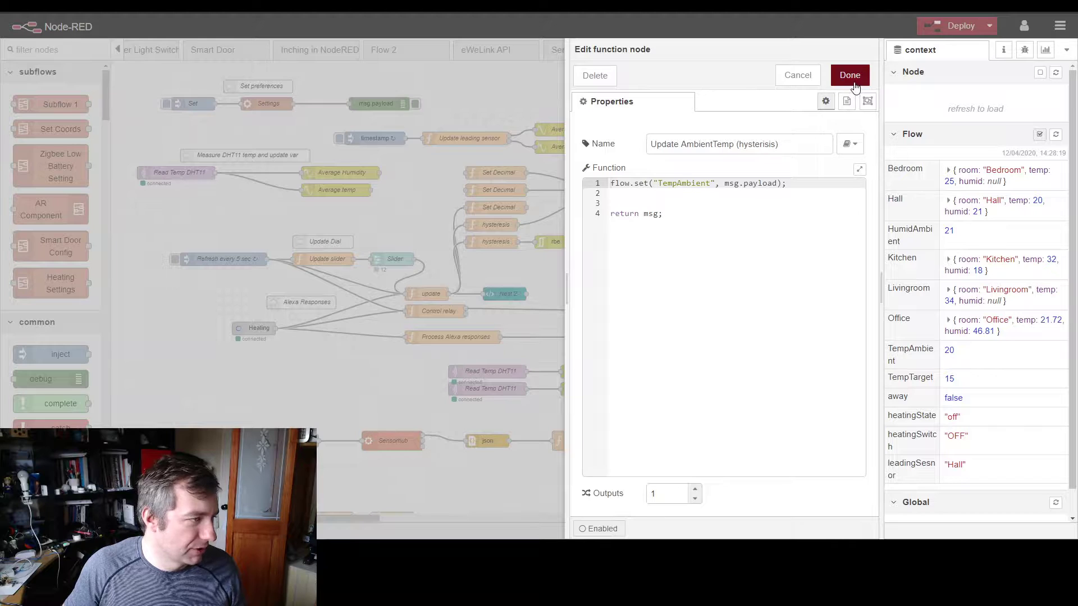
left_click(853, 85)
double_click(713, 150)
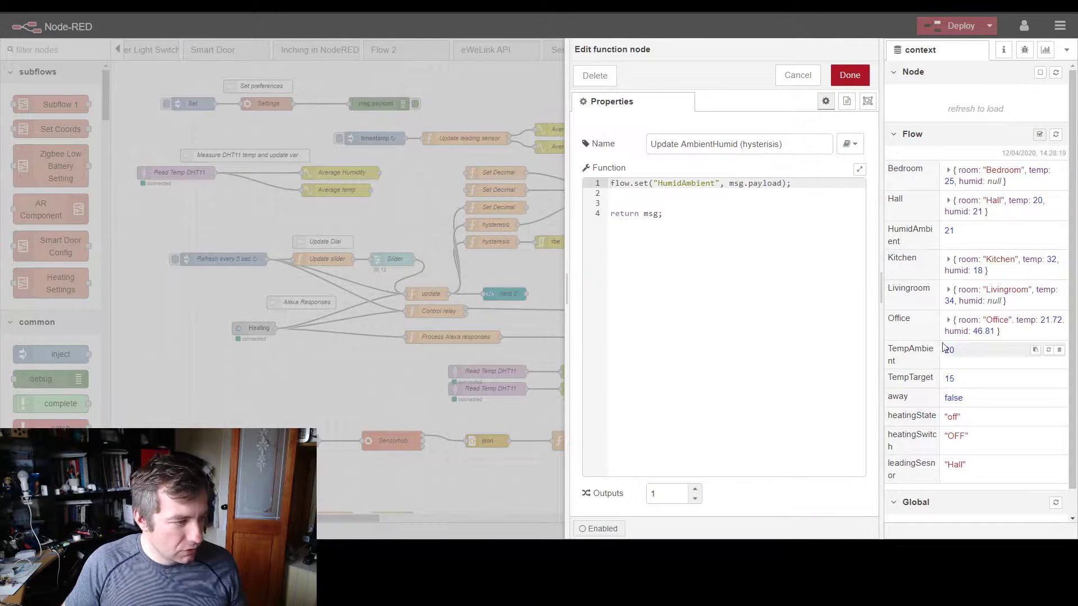
left_click_drag(914, 239, 889, 228)
left_click(910, 359)
left_click_drag(911, 363, 889, 345)
left_click(434, 204)
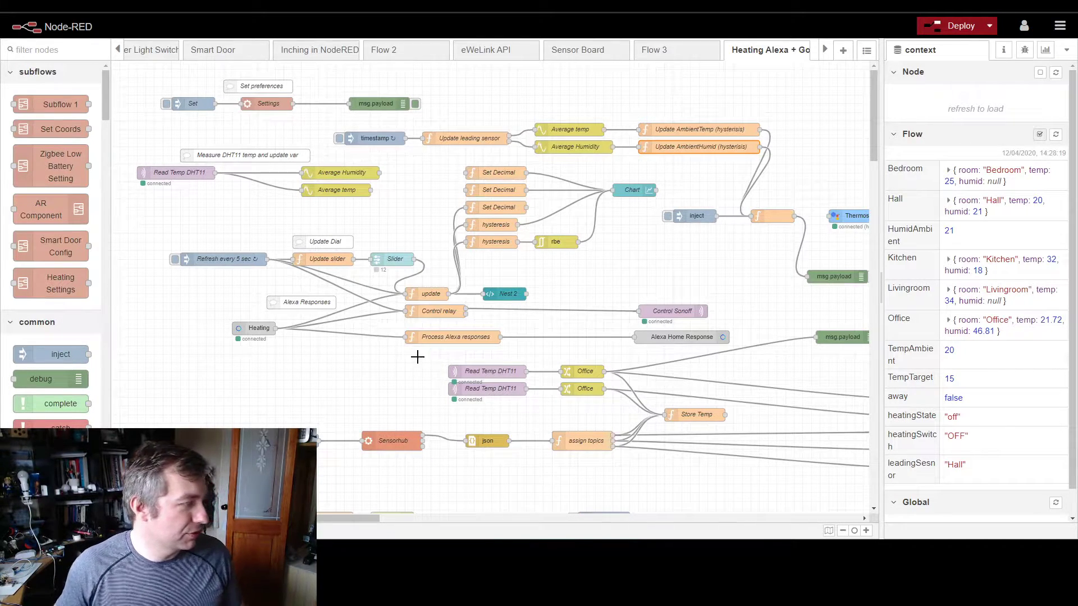
Step: Bring up the Heating dashboard to view all the room sensor switches, and return to the flow editor
key("alt+Tab")
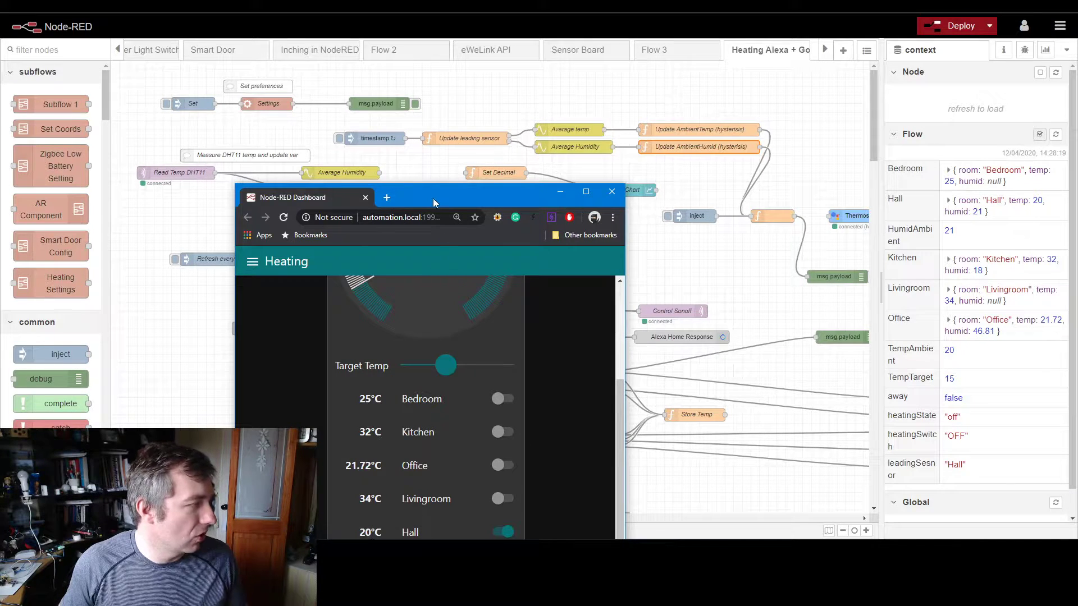
left_click_drag(434, 205, 433, 110)
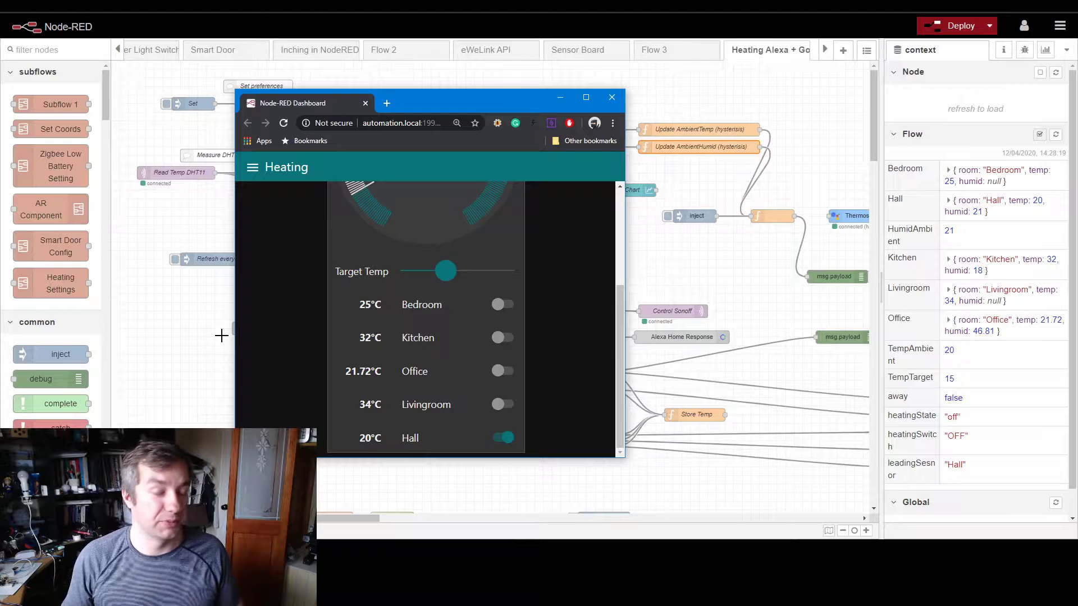
left_click(161, 329)
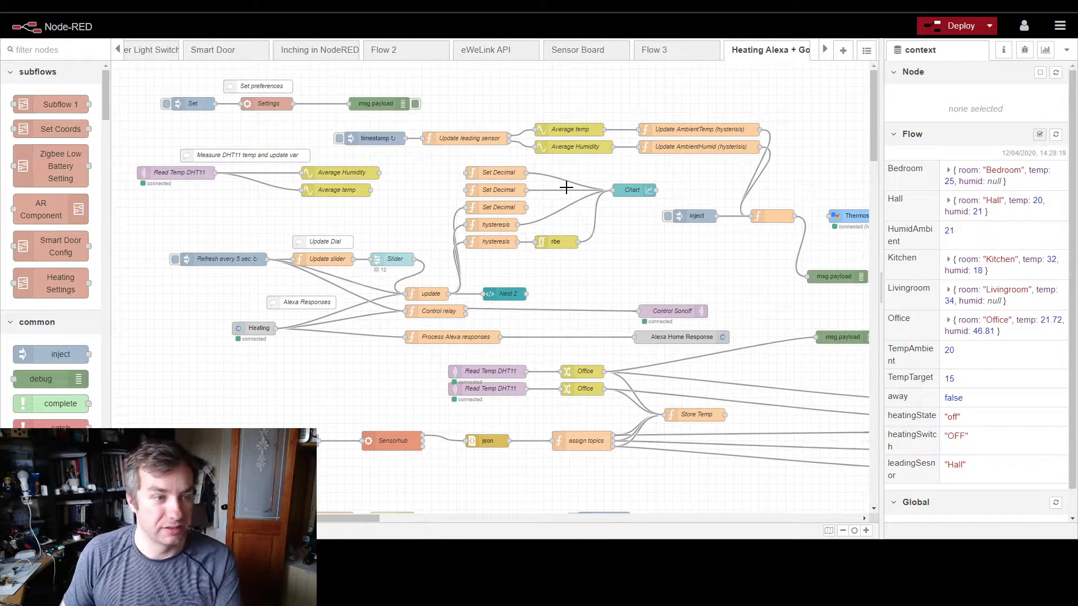
Step: Examine the Thermostat and update Target nodes, and select the leading sensor chain from timestamp to the two ambient update functions
left_click(850, 216)
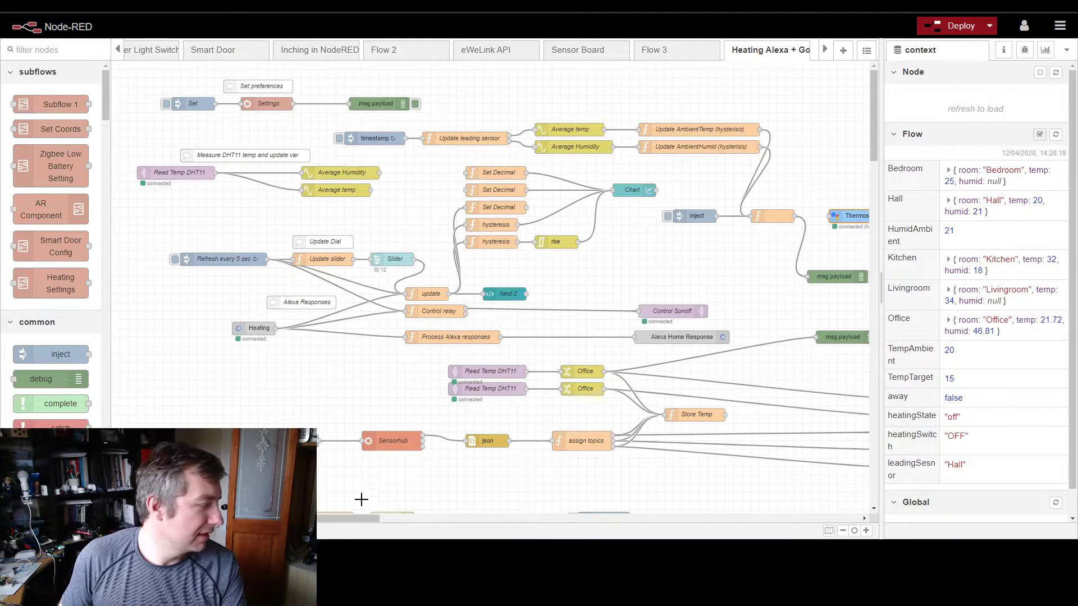
left_click_drag(337, 523, 403, 523)
mouse_move(632, 182)
left_mouse_down()
mouse_move(698, 232)
mouse_move(838, 249)
left_mouse_up()
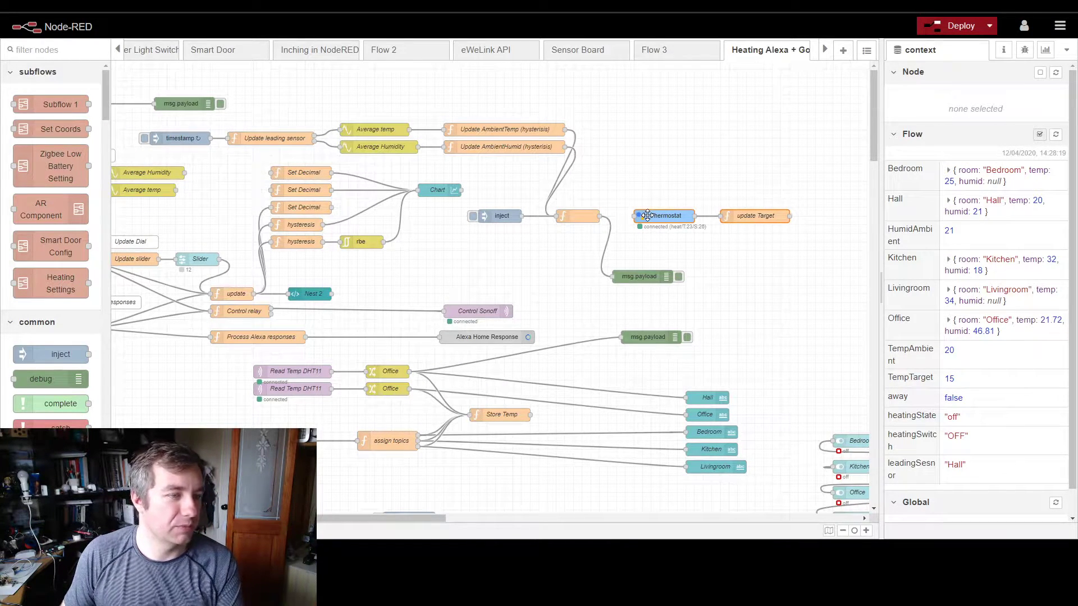
left_click_drag(169, 125, 628, 143)
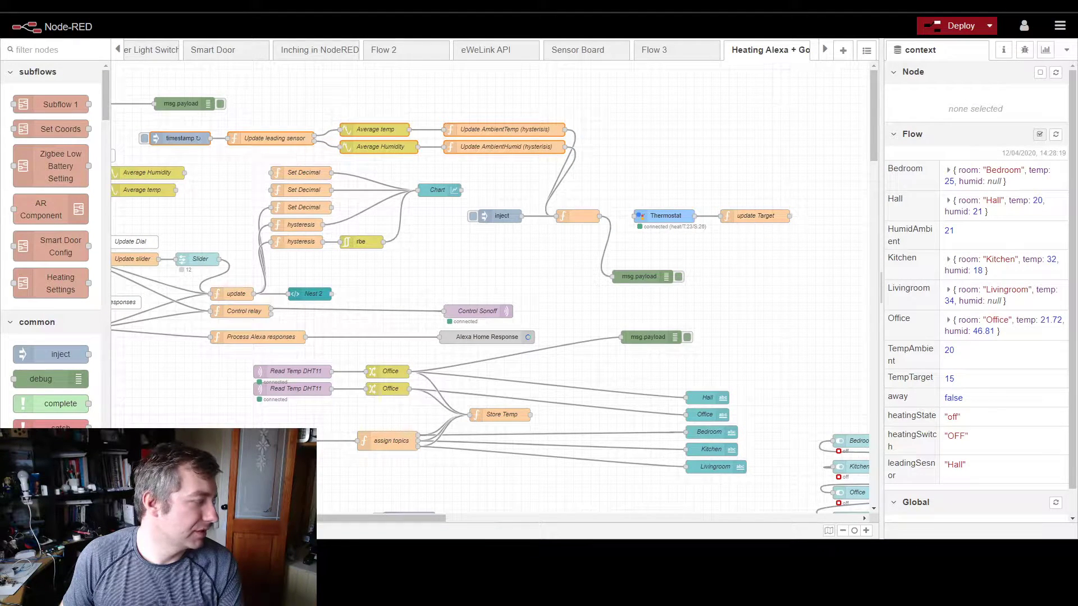
Step: Set the Target Temp slider on the Heating dashboard to 11, and return to the flow to check the Slider and Thermostat nodes
key("alt+Tab")
mouse_move(445, 271)
left_mouse_down()
mouse_move(468, 279)
mouse_move(443, 283)
left_mouse_up()
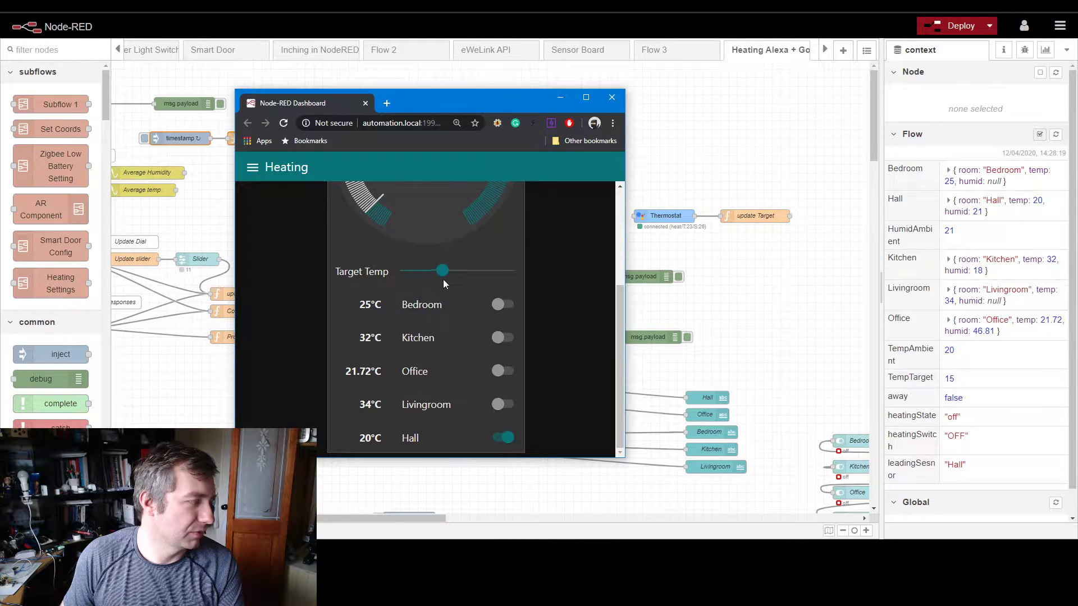
left_click(662, 176)
left_click(234, 295)
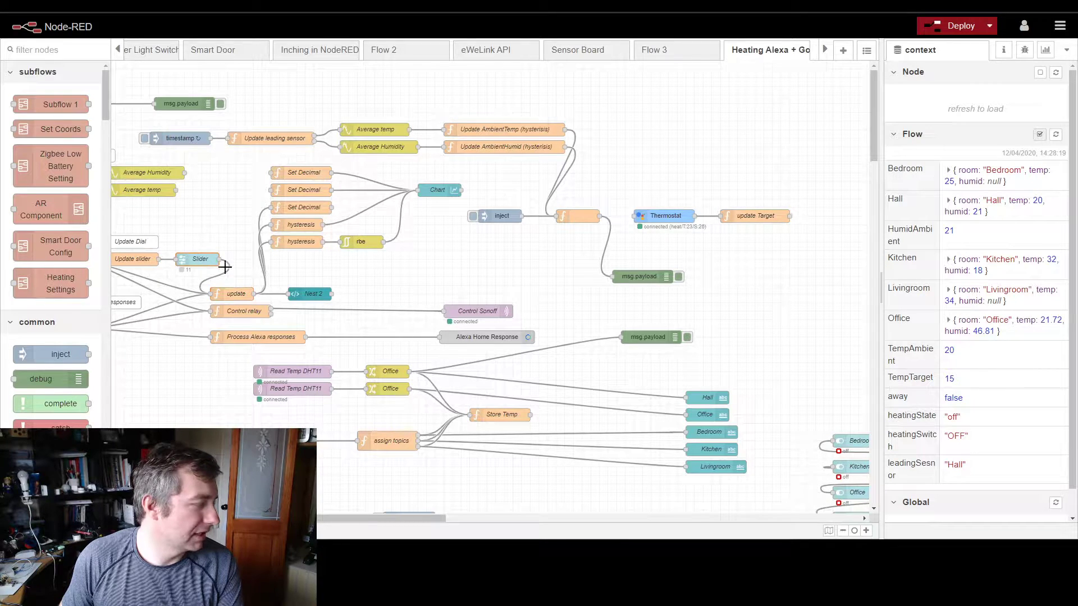
left_click(668, 216)
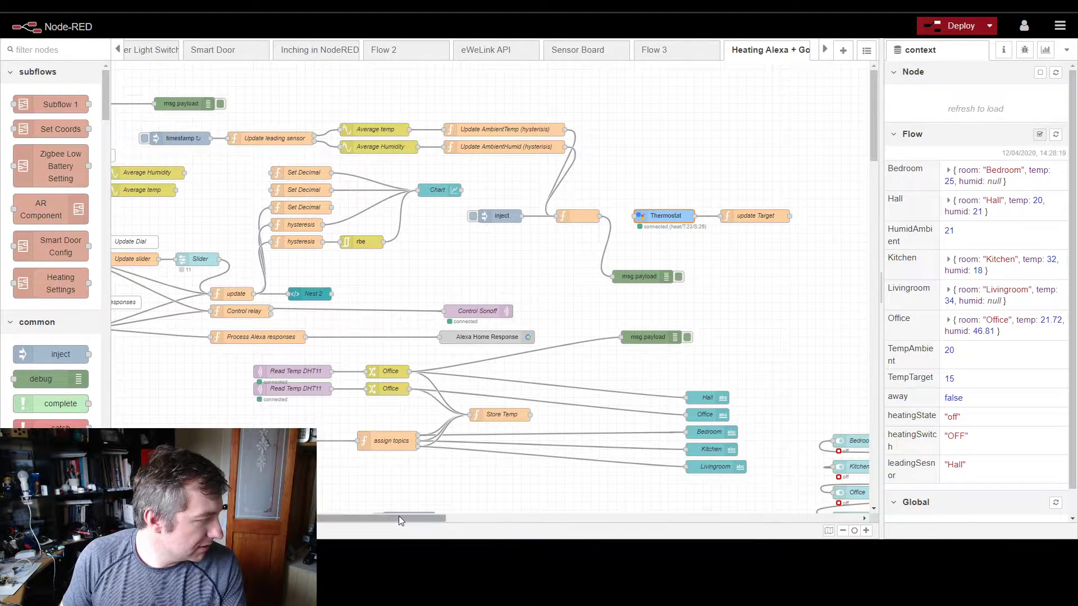
Step: Find the two Read Temp DHT11 nodes with their Office change nodes, and shift all four slightly upward
scroll(553, 445, "down", 1)
scroll(553, 445, "down", 2)
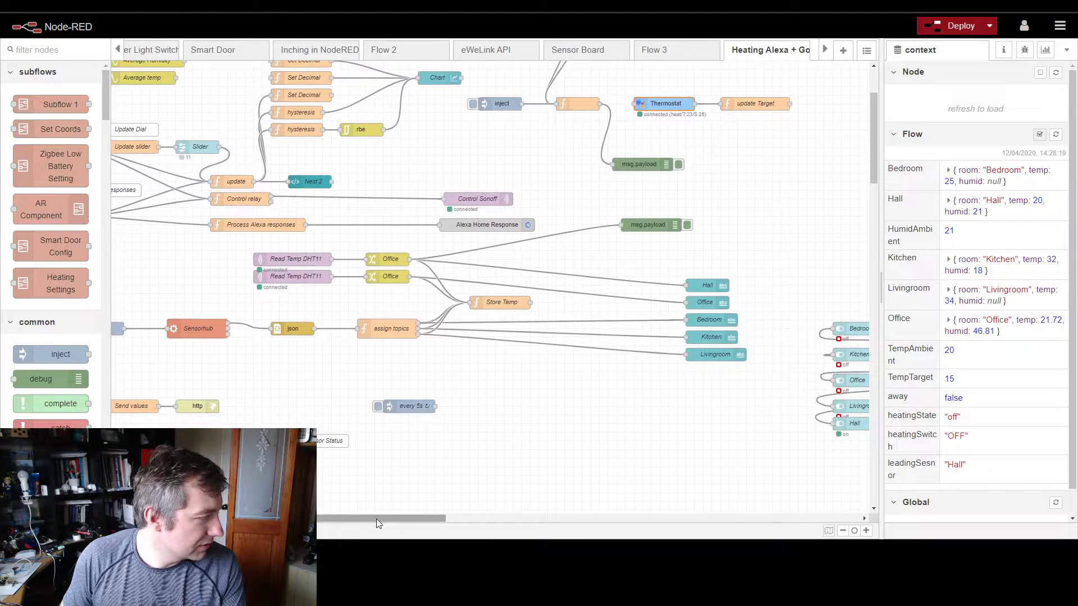
left_click_drag(358, 513, 292, 513)
scroll(427, 345, "up", 2)
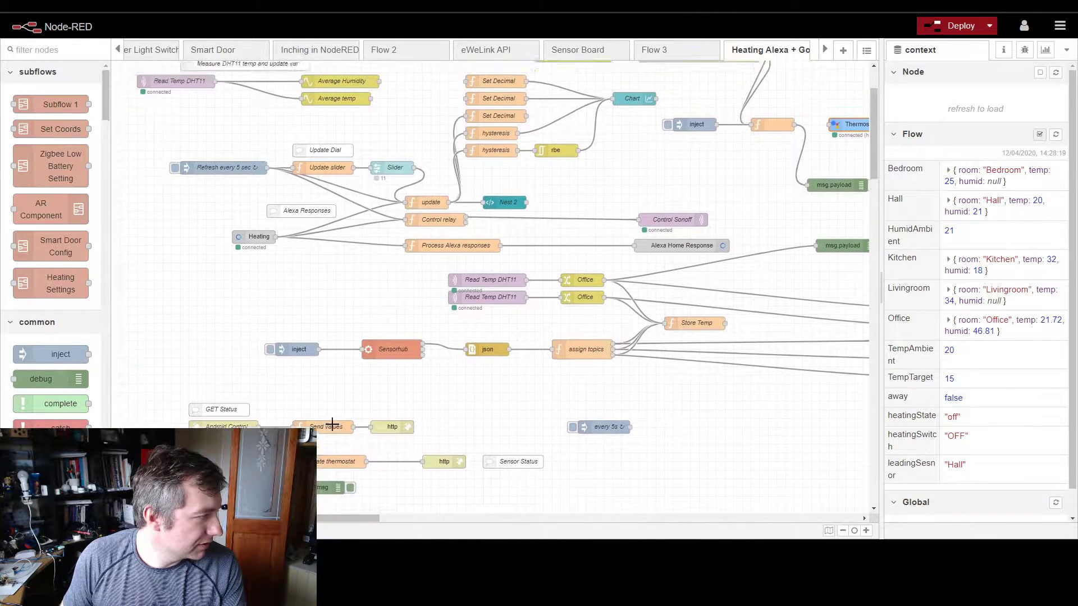
left_click_drag(427, 345, 671, 408)
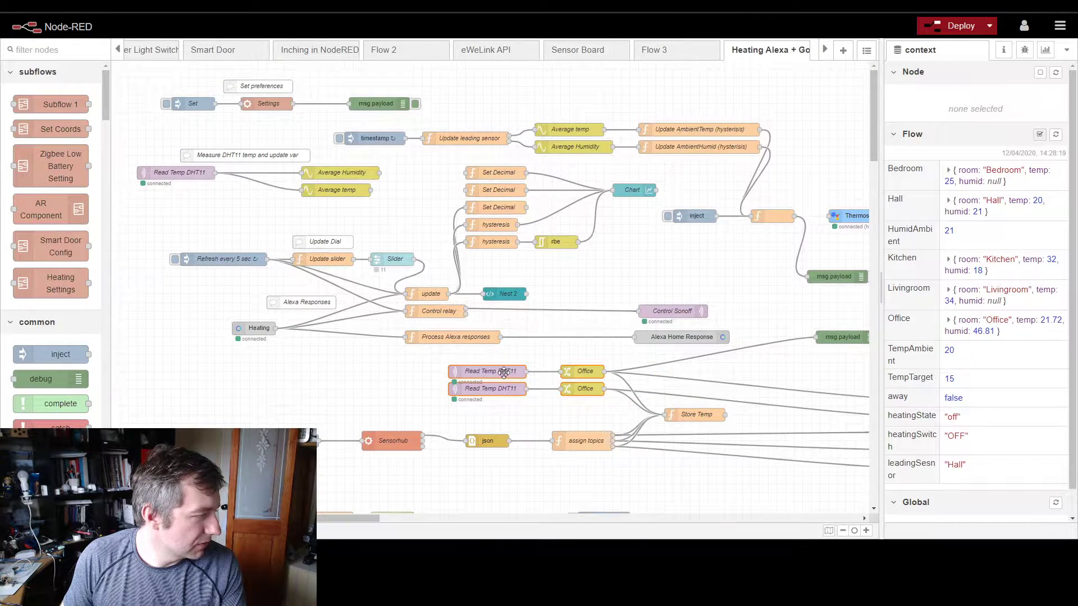
left_click_drag(505, 372, 506, 364)
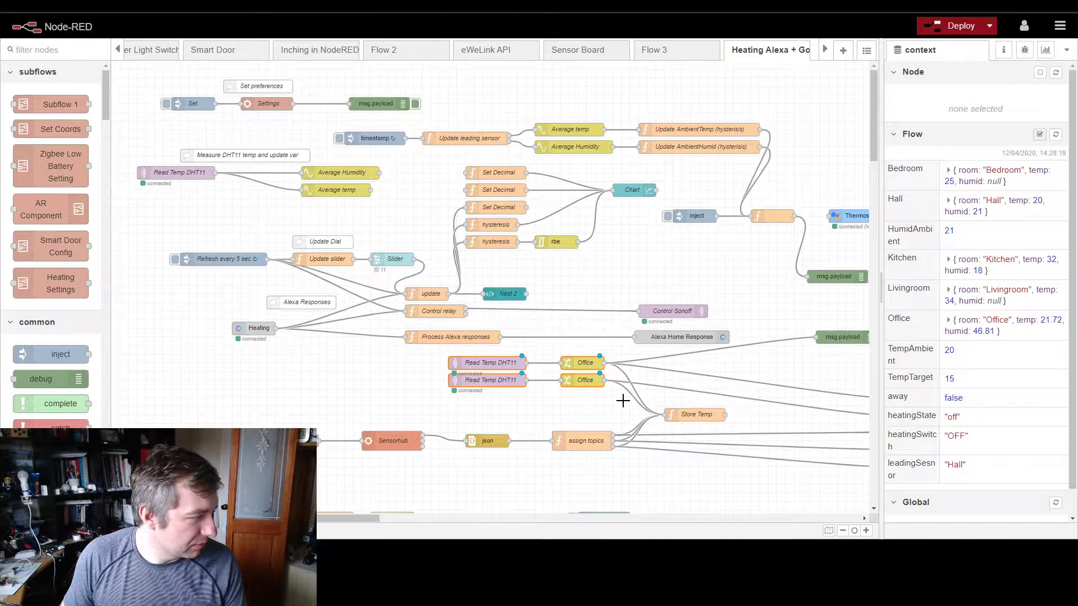
Step: Rename the upper Office change node, whose topic is set to Hall, as Hall
mouse_move(358, 517)
left_mouse_down()
mouse_move(456, 505)
mouse_move(370, 504)
left_mouse_up()
double_click(547, 362)
left_click(688, 145)
key("ctrl+a")
type("Ha")
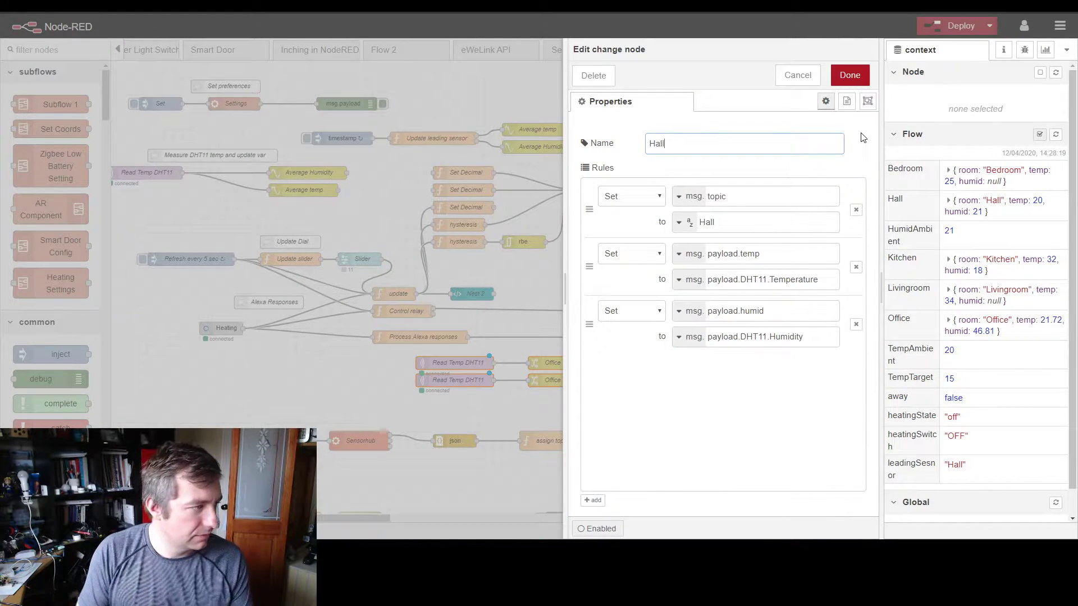
left_click(850, 74)
Step: Rename the MQTT input node feeding the Hall change node as Hall (Tuya Zigbee)
left_click(466, 361)
double_click(466, 361)
left_click_drag(661, 255, 724, 259)
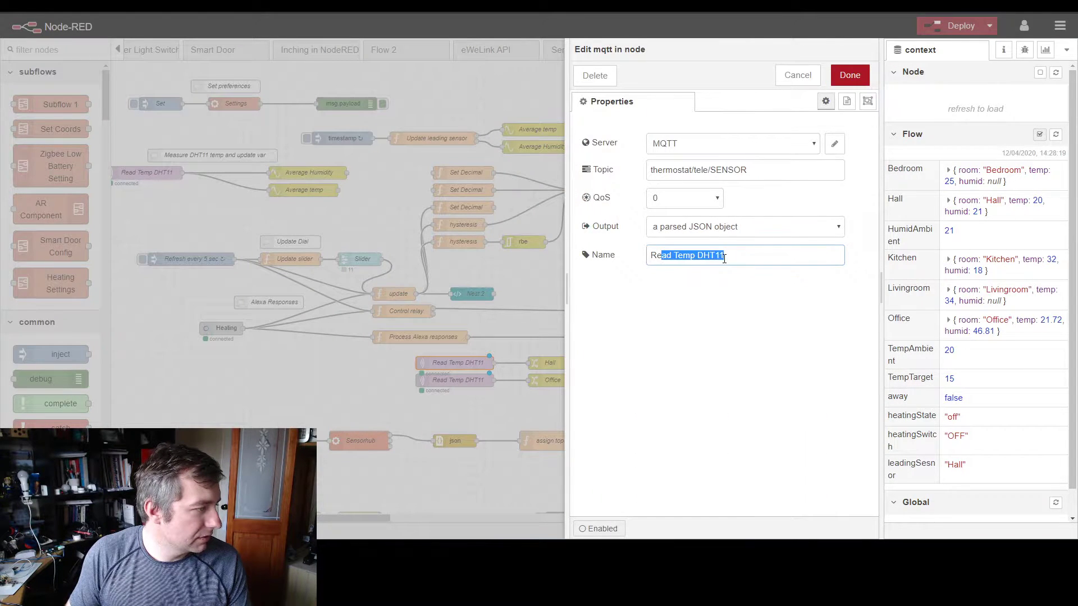
double_click(758, 250)
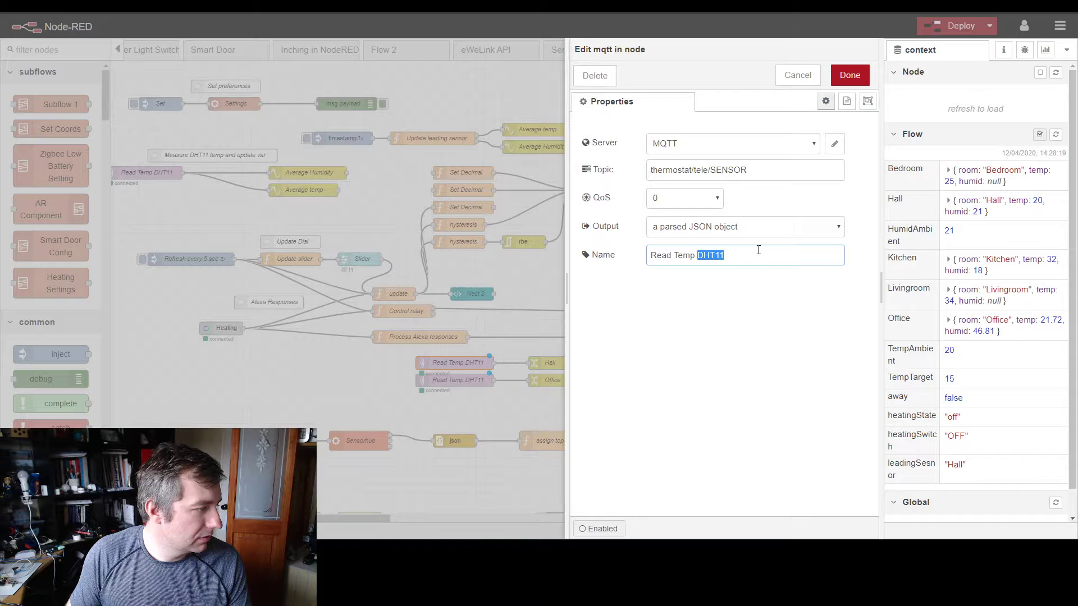
triple_click(755, 252)
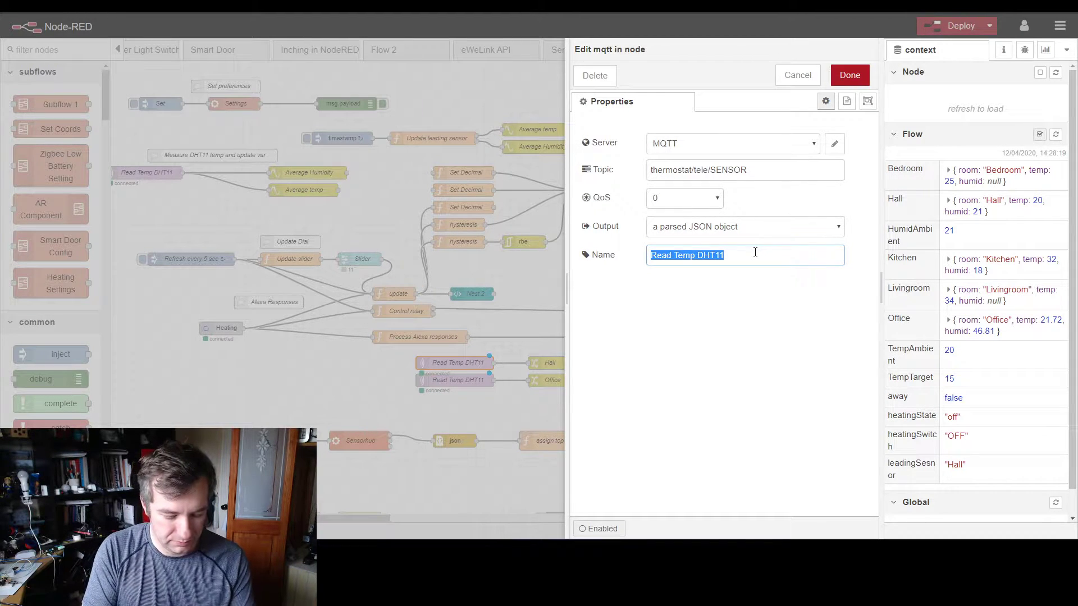
type("Hall (Tuya S")
key("BackSpace")
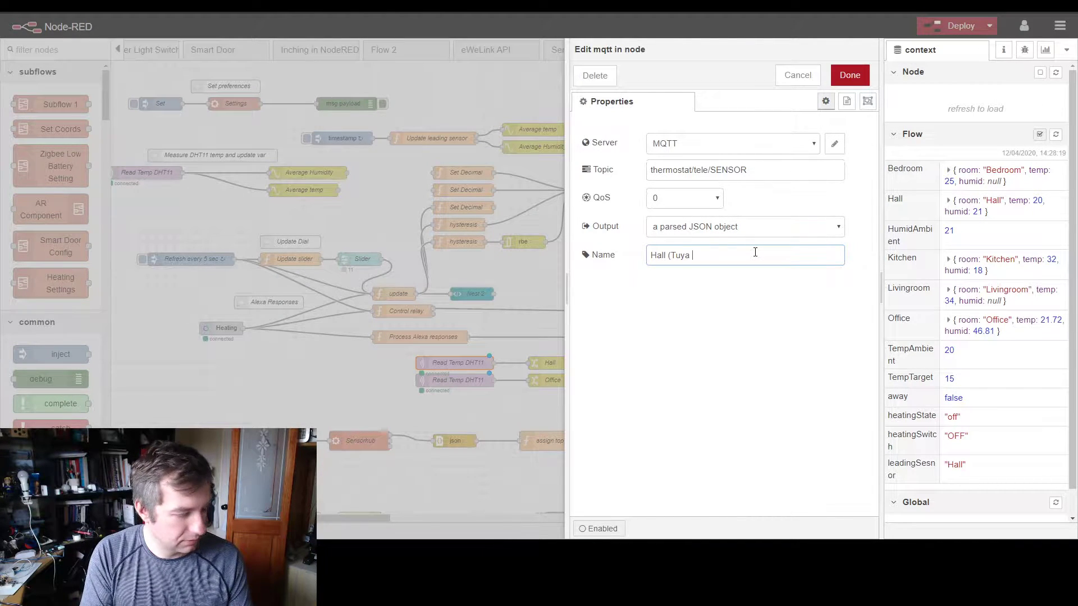
type("Zigbee")
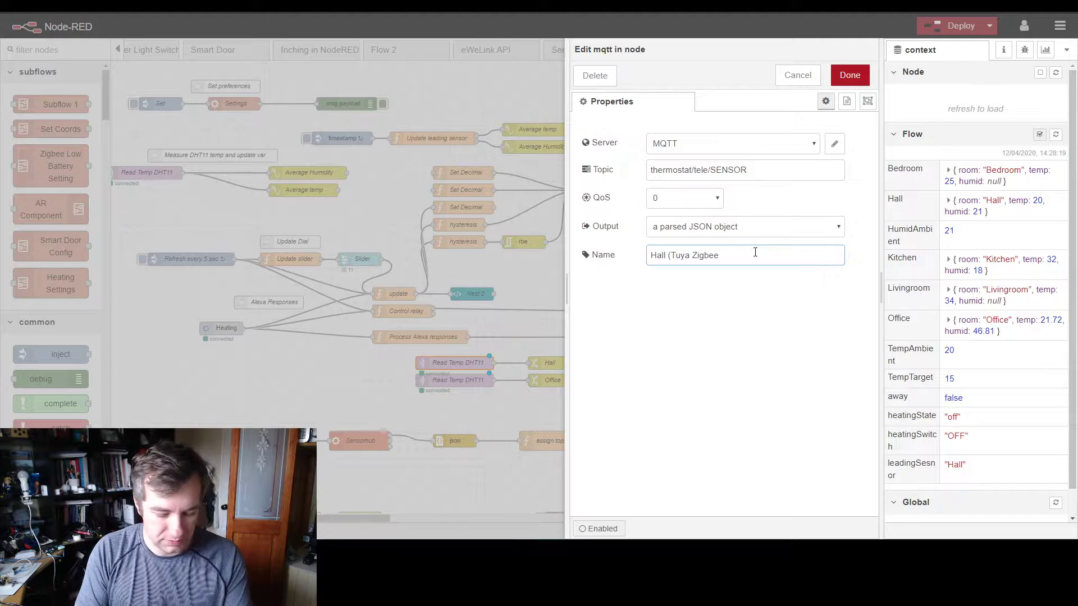
type(")")
left_click(850, 76)
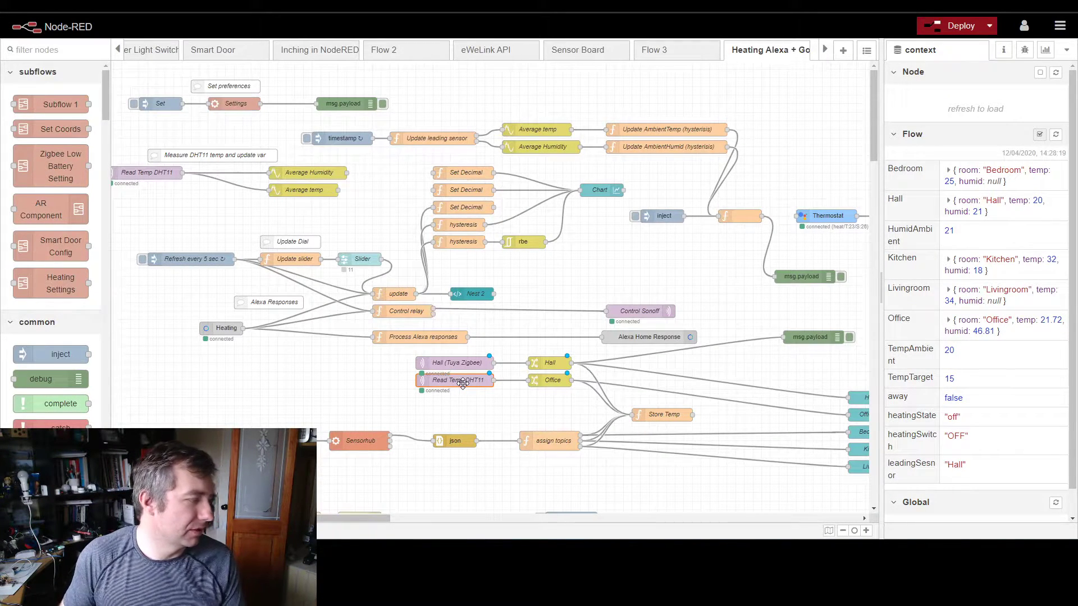
Step: Check the Office change node's rules, and copy the name Hall (Tuya Zigbee) onto the MQTT input node that feeds it
double_click(548, 380)
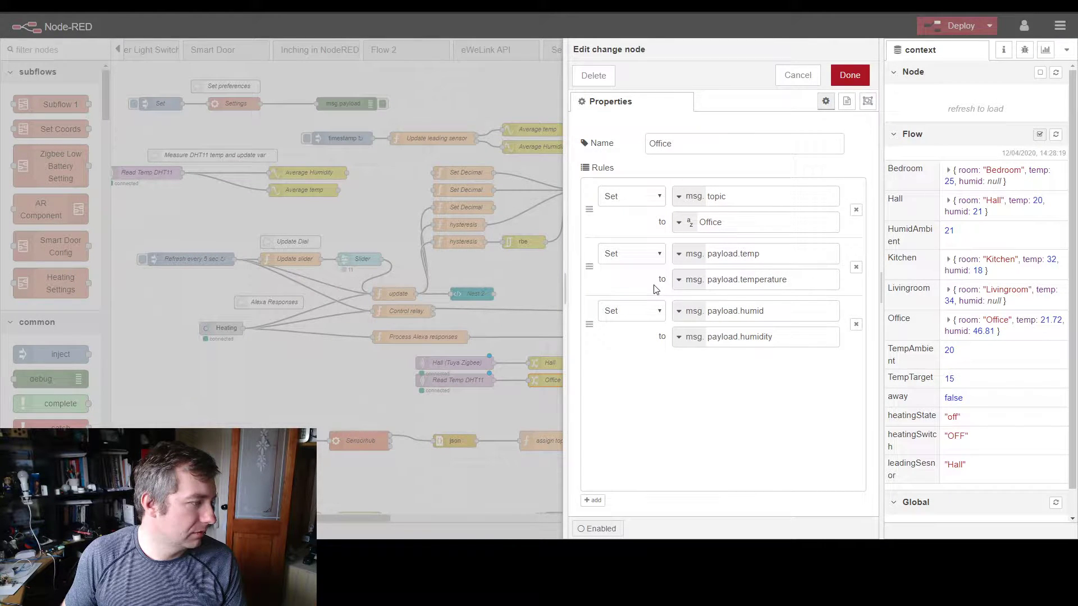
left_click(849, 75)
left_click(456, 361)
double_click(455, 361)
left_click(612, 257)
key("ctrl+c")
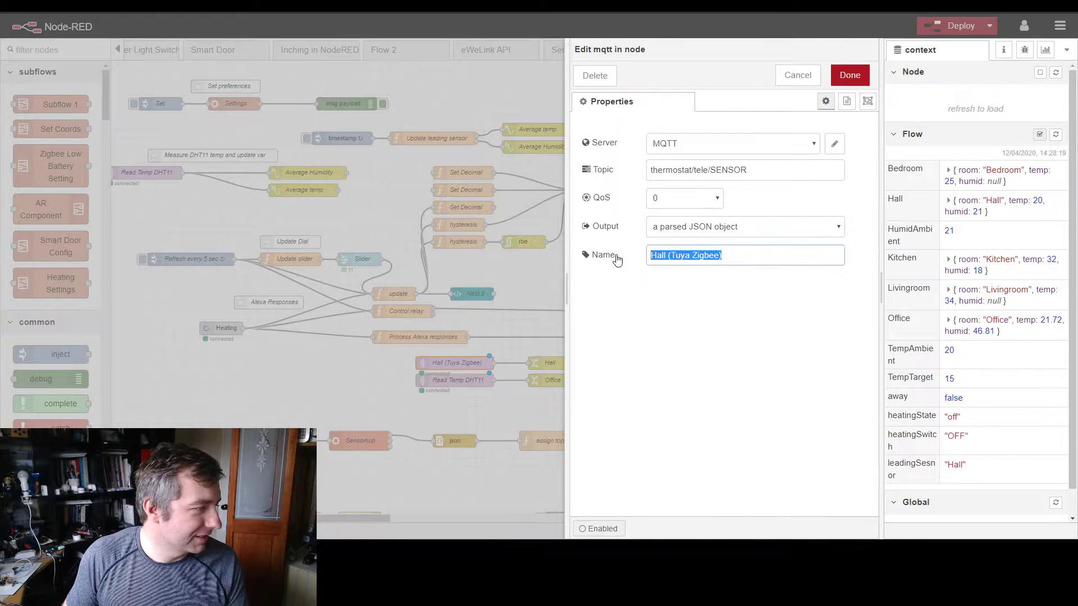
left_click(837, 82)
double_click(440, 382)
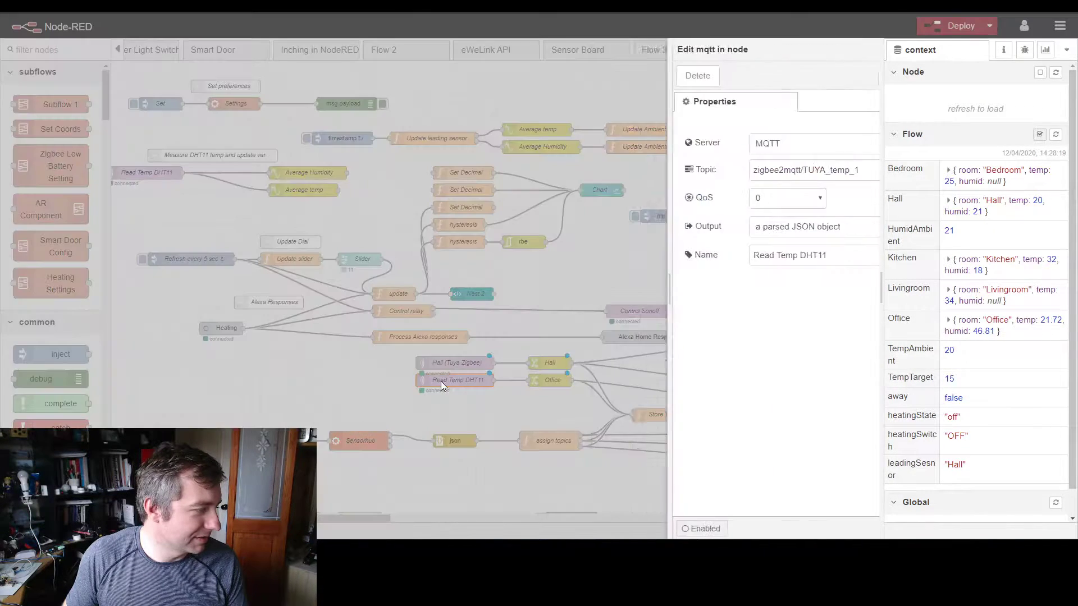
left_click(609, 258)
key("ctrl+v")
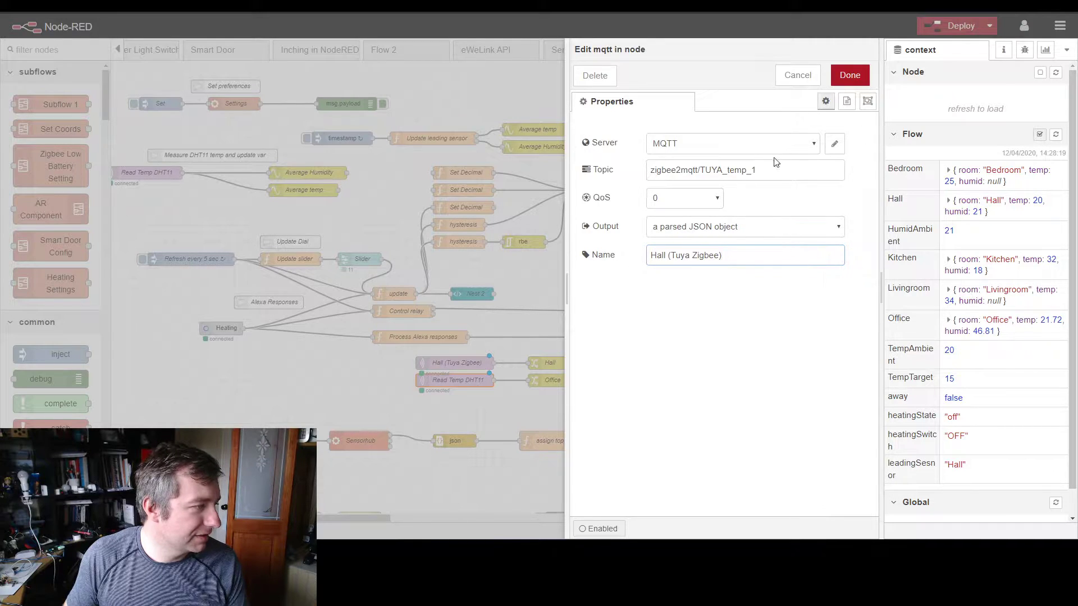
left_click(841, 78)
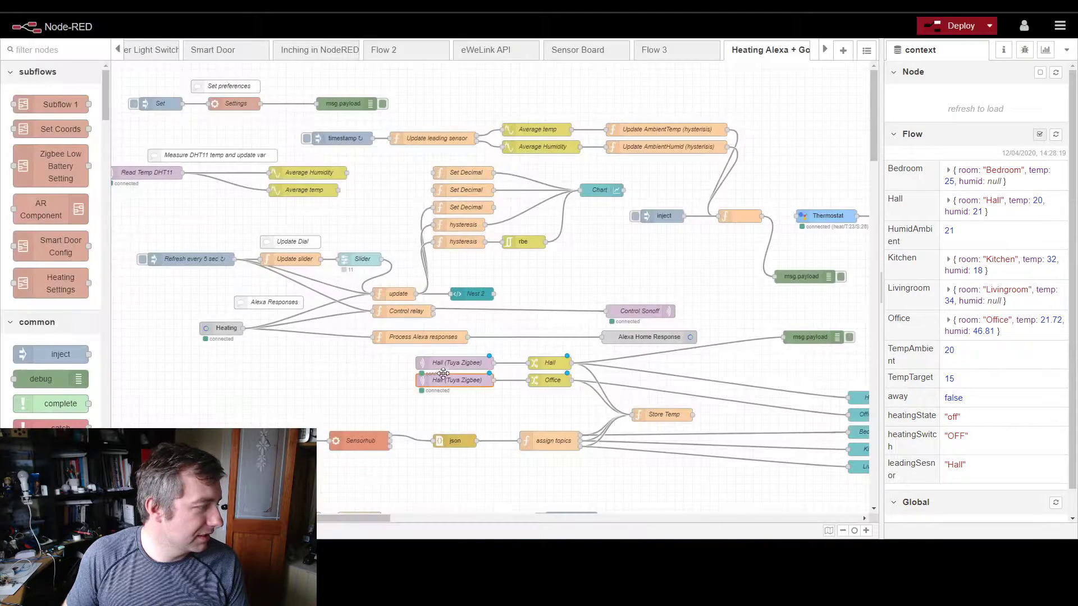
Step: Rename the MQTT input node with topic thermostat/tele/SENSOR as DHT11 Sonoff
double_click(451, 362)
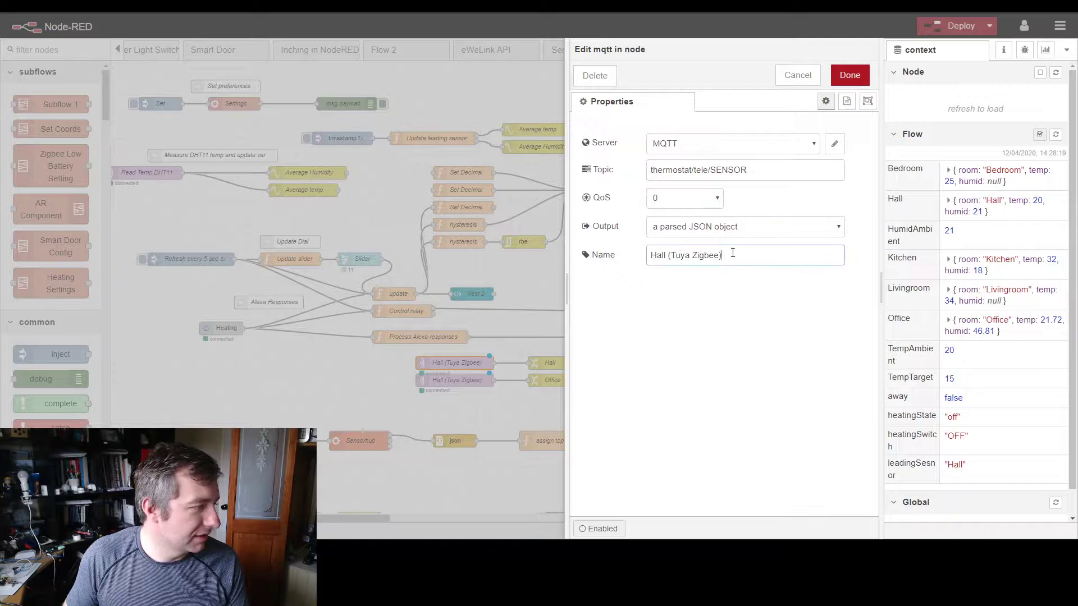
triple_click(787, 251)
type("HT")
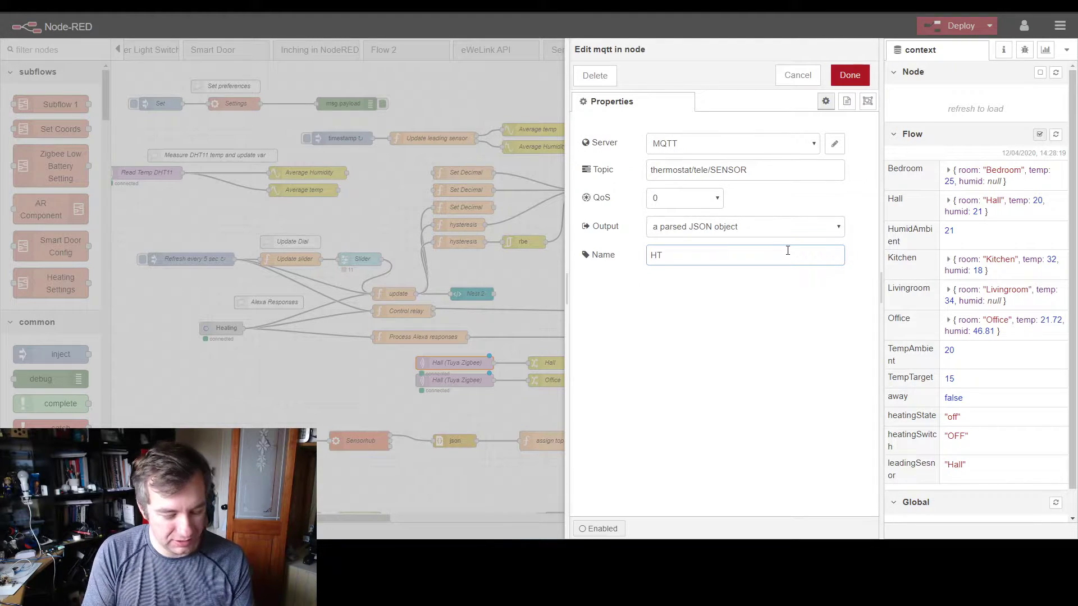
key("BackSpace")
key("BackSpace")
type("DHT11 Sonoff")
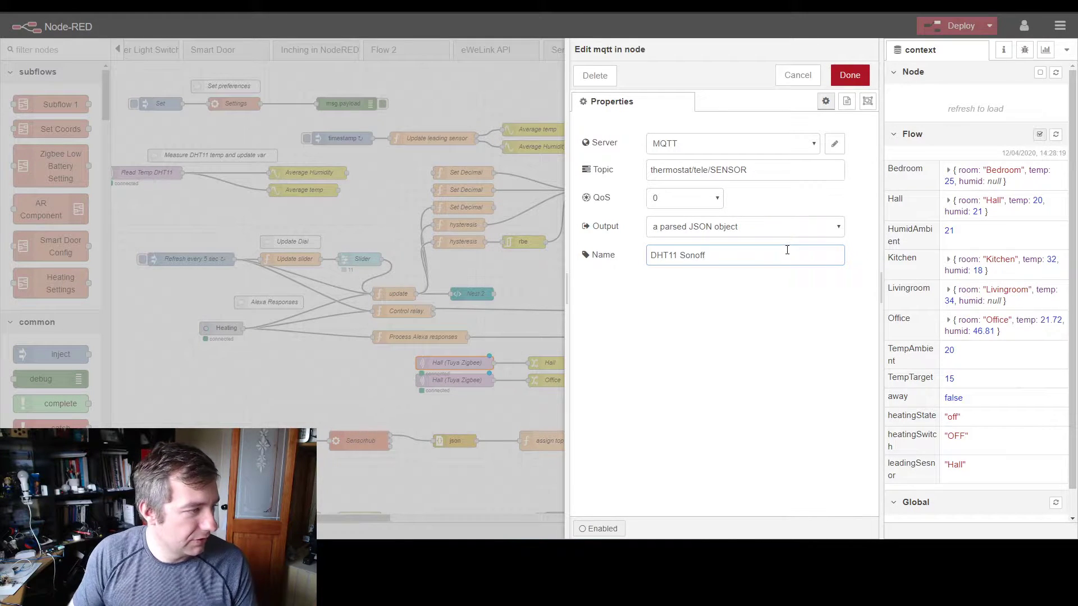
key("Return")
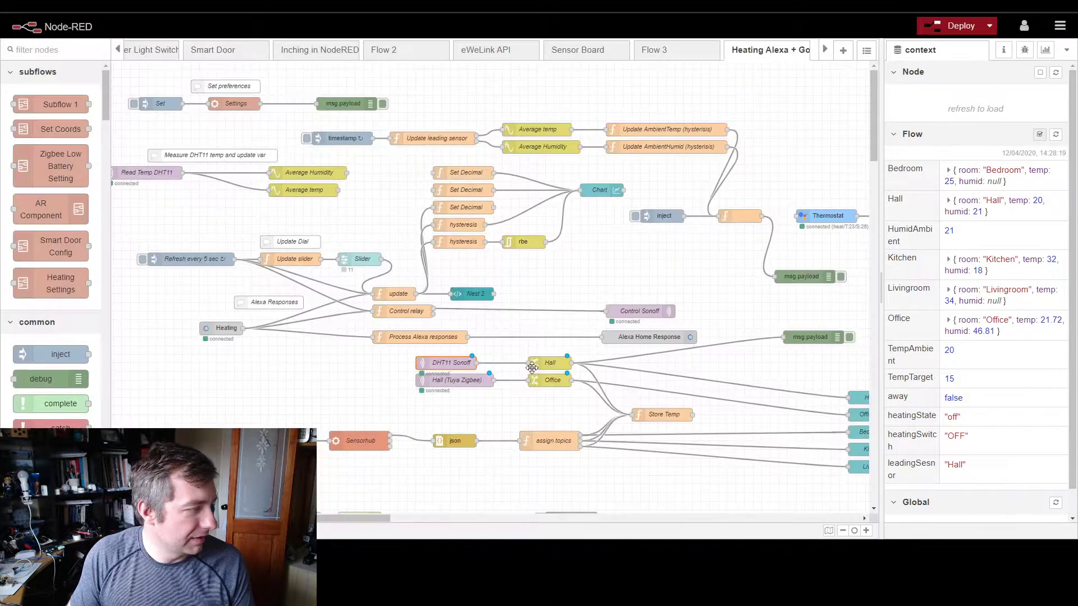
Step: Move the two MQTT inputs and their Hall and Office change nodes directly above the Sensorhub row, and select the sensor source nodes
left_click_drag(394, 349, 595, 399)
left_click_drag(479, 383, 392, 418)
left_click_drag(316, 373, 414, 485)
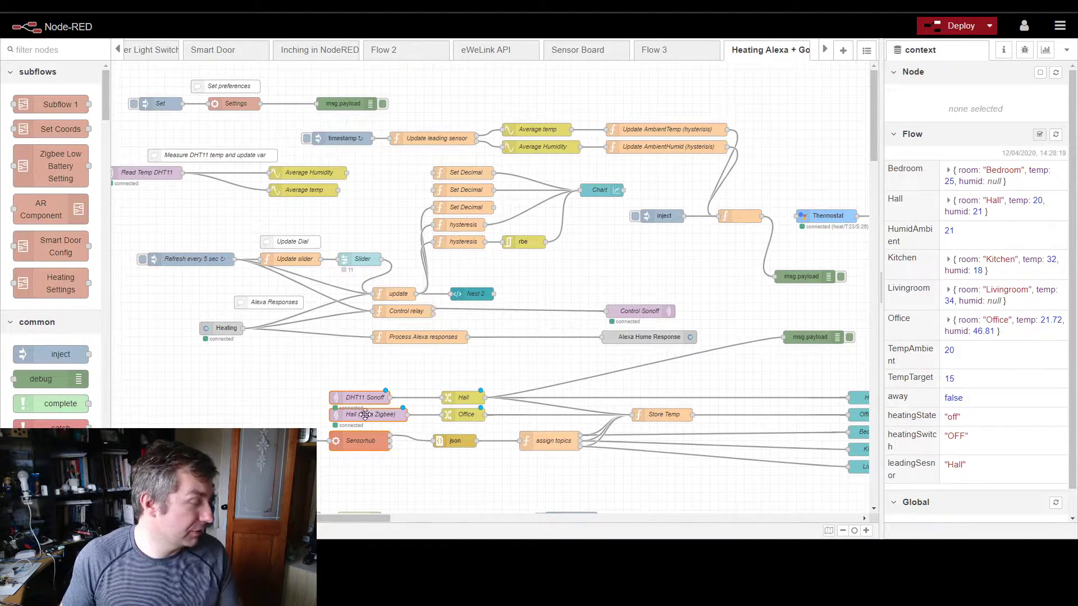
left_click_drag(287, 367, 494, 466)
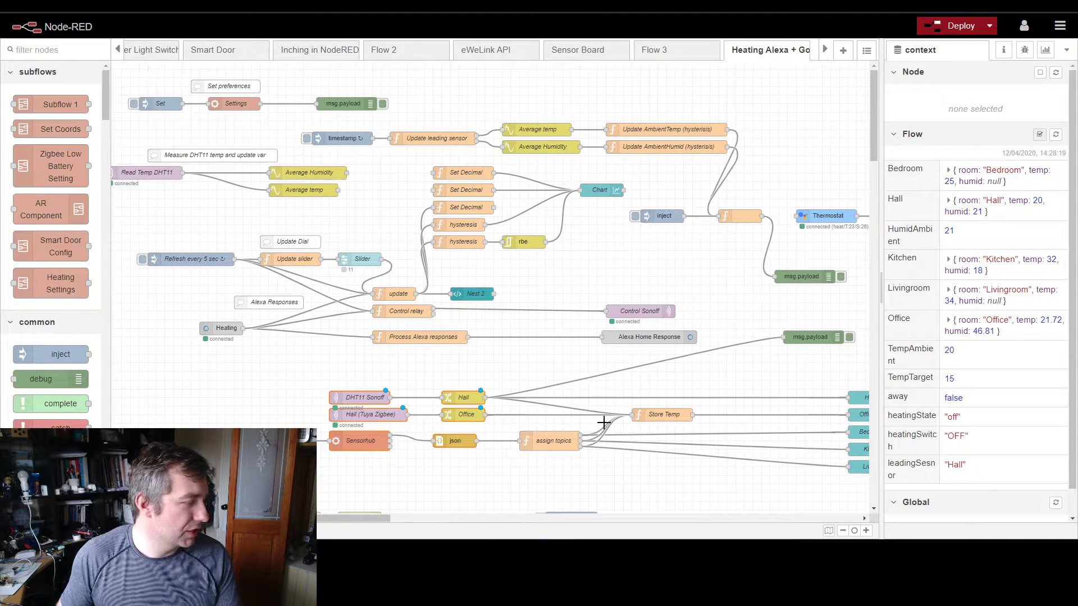
Step: Delete the wire from the Hall change node to its msg.payload debug node, along with that debug node
left_click(701, 355)
key("Delete")
left_click(792, 332)
key("Delete")
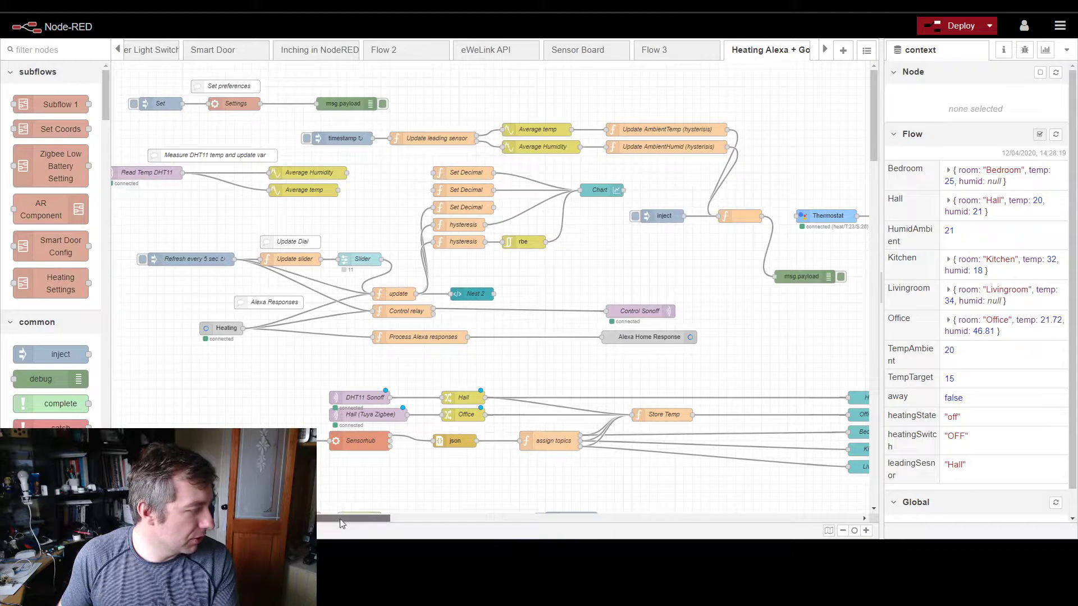
Step: Open the Store Temp function node and review how its code stores each room's data
left_click_drag(339, 520, 375, 519)
left_click(538, 414)
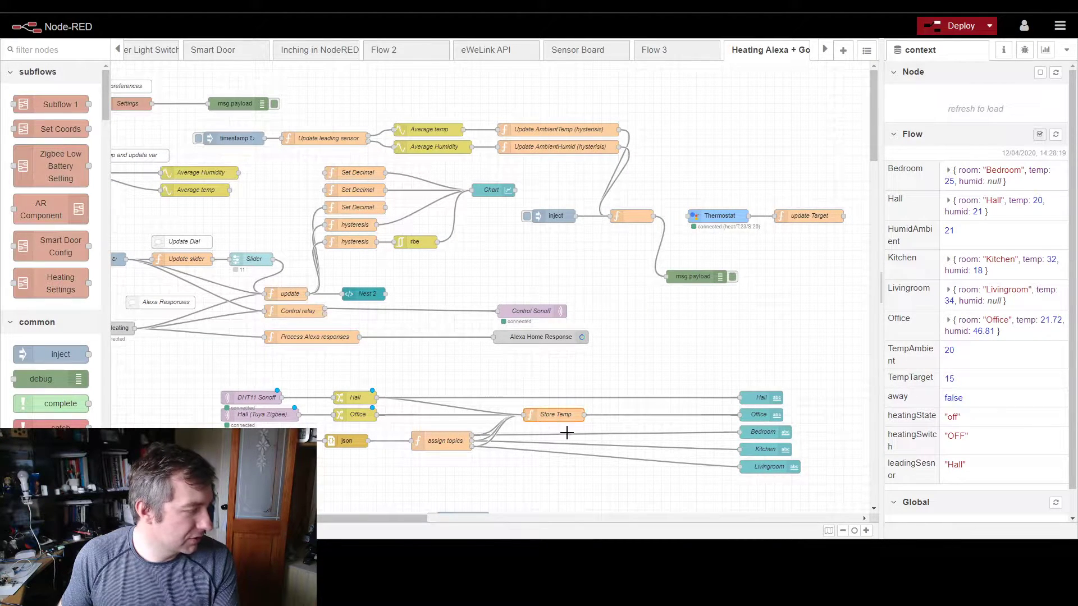
double_click(547, 413)
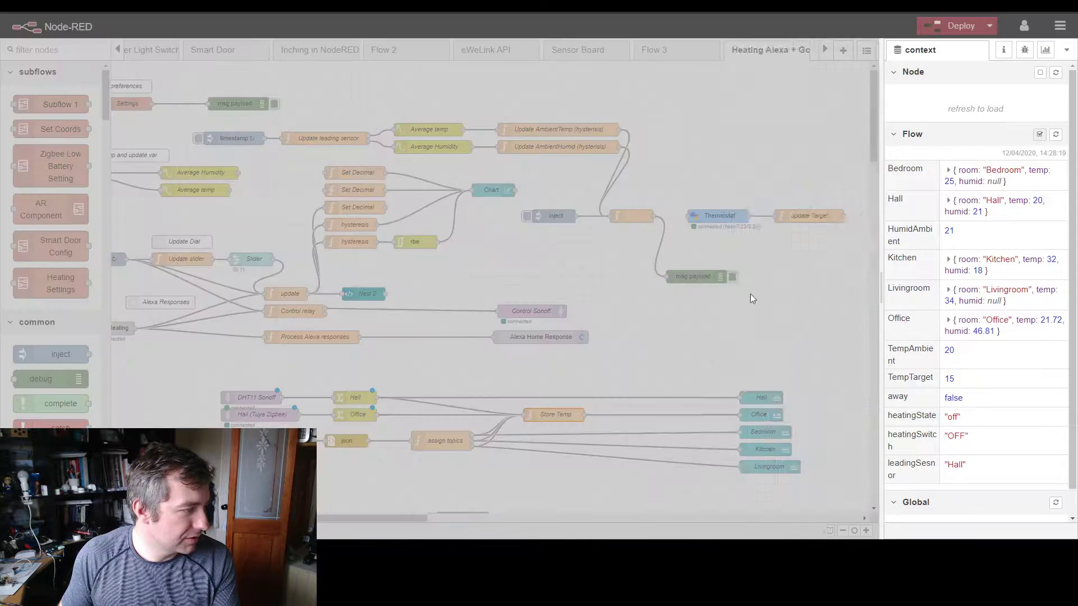
scroll(732, 253, "down", 1)
scroll(737, 236, "up", 1)
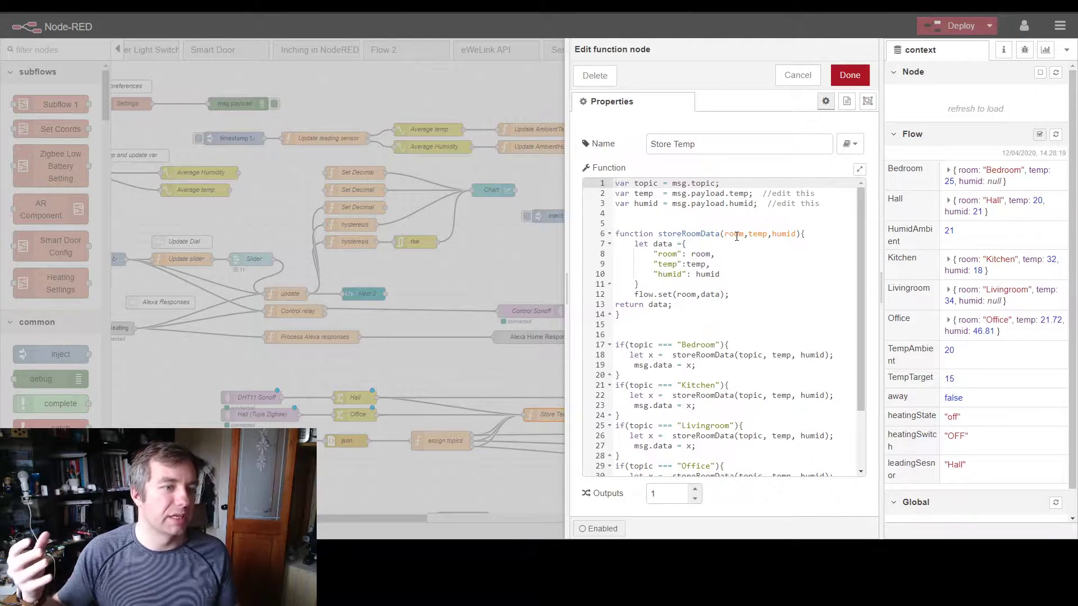
Step: Expand the Hall object in the flow context to examine its room, temp and humid values, and close the Store Temp function
left_click(948, 201)
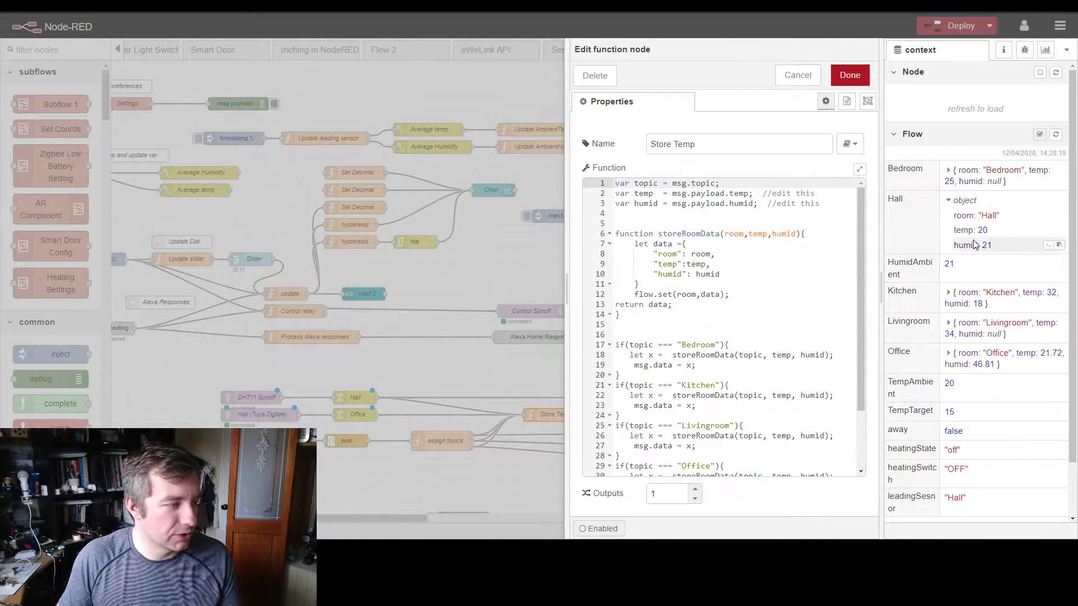
double_click(992, 216)
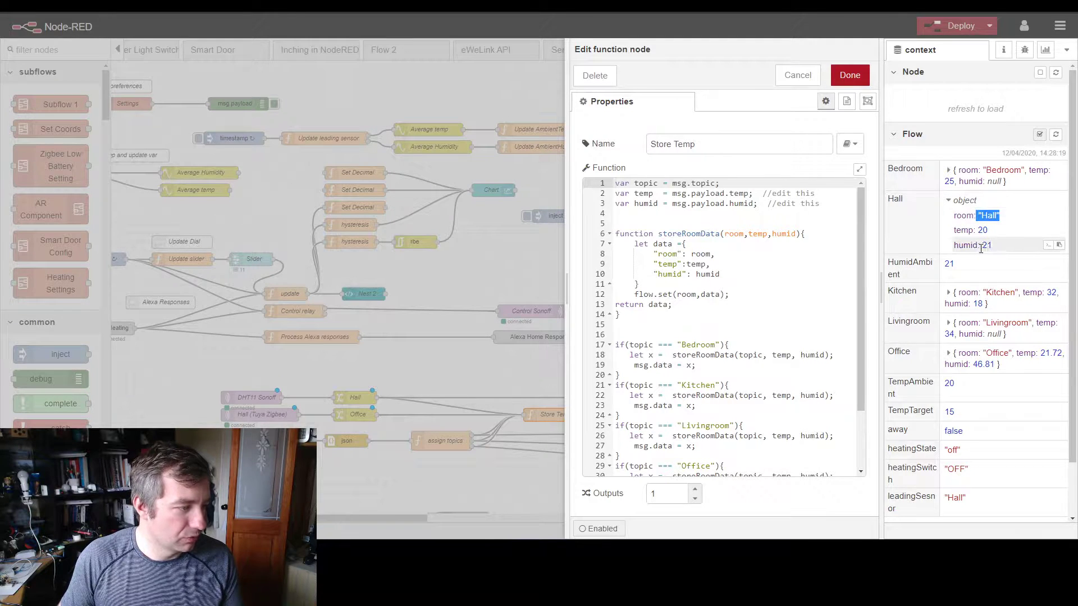
double_click(982, 231)
left_click_drag(973, 245, 995, 244)
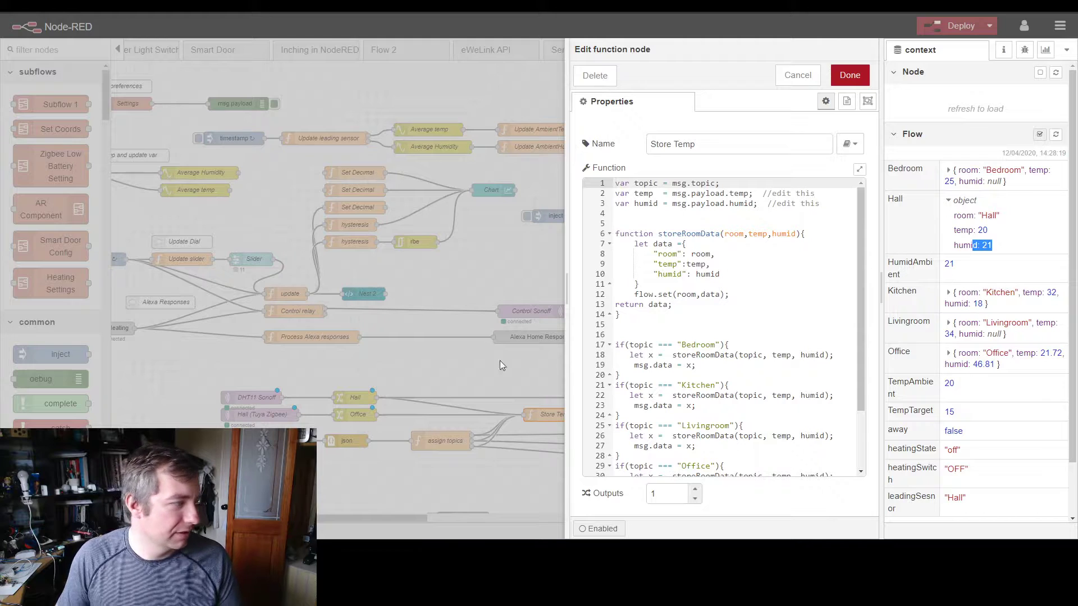
left_click(471, 376)
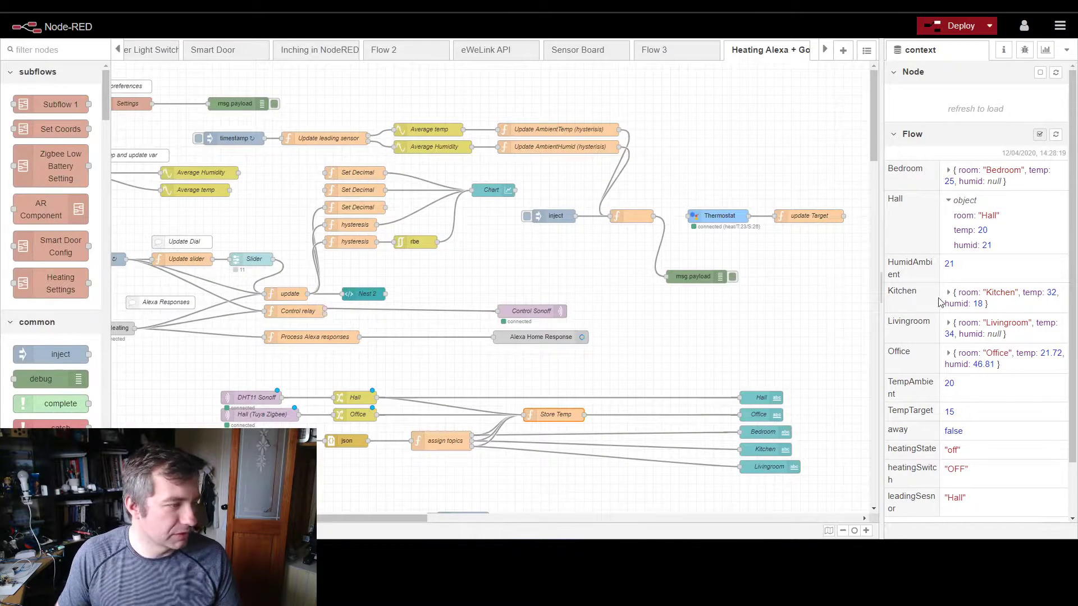
Step: Expand the Kitchen, Livingroom and Office objects in the flow context to view their stored readings
left_click(949, 292)
left_click(948, 355)
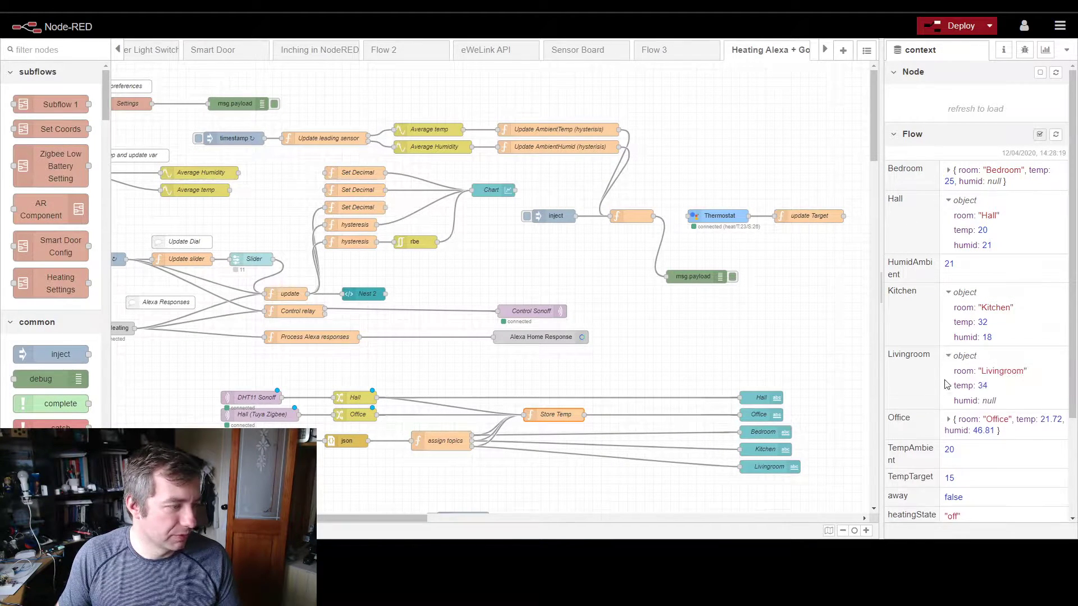
left_click(949, 420)
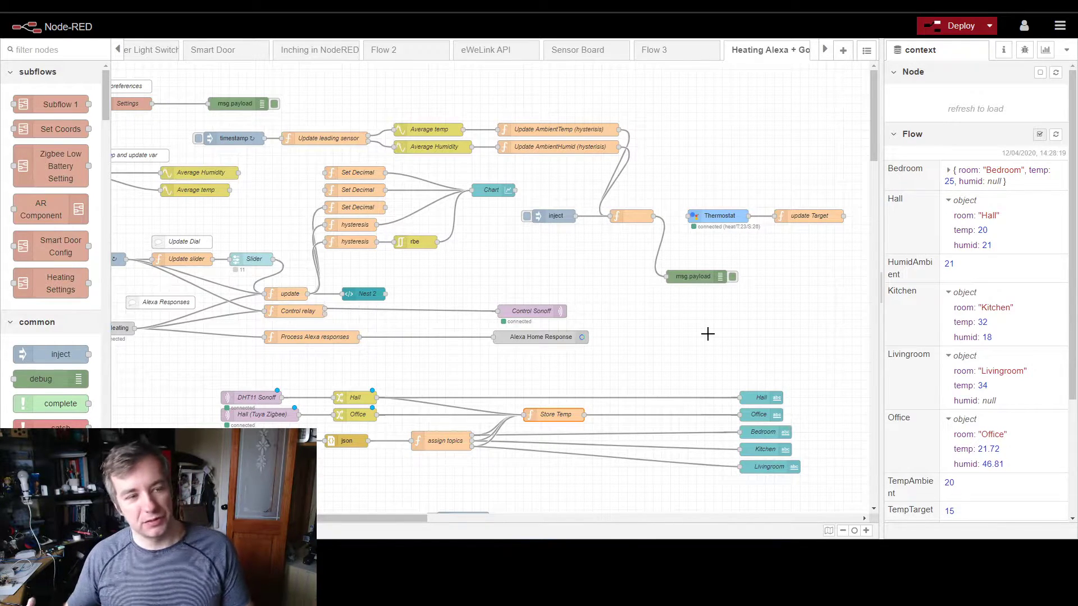
Step: Reopen the Store Temp function node, review its Kitchen block and the other room conditions, and close it
double_click(543, 415)
scroll(724, 293, "down", 2)
left_click_drag(600, 330, 602, 314)
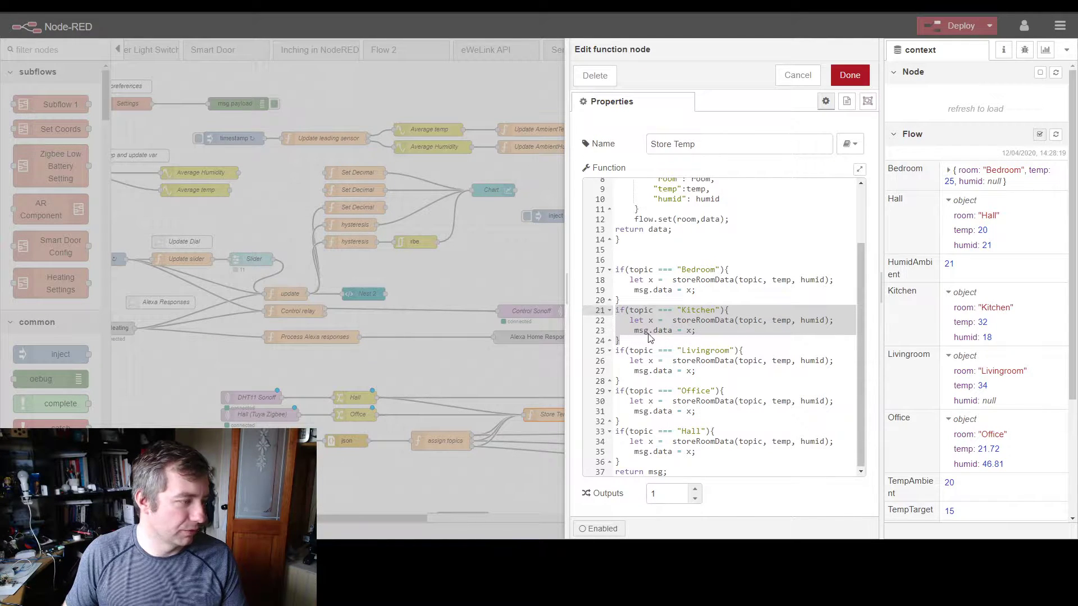
left_click(849, 77)
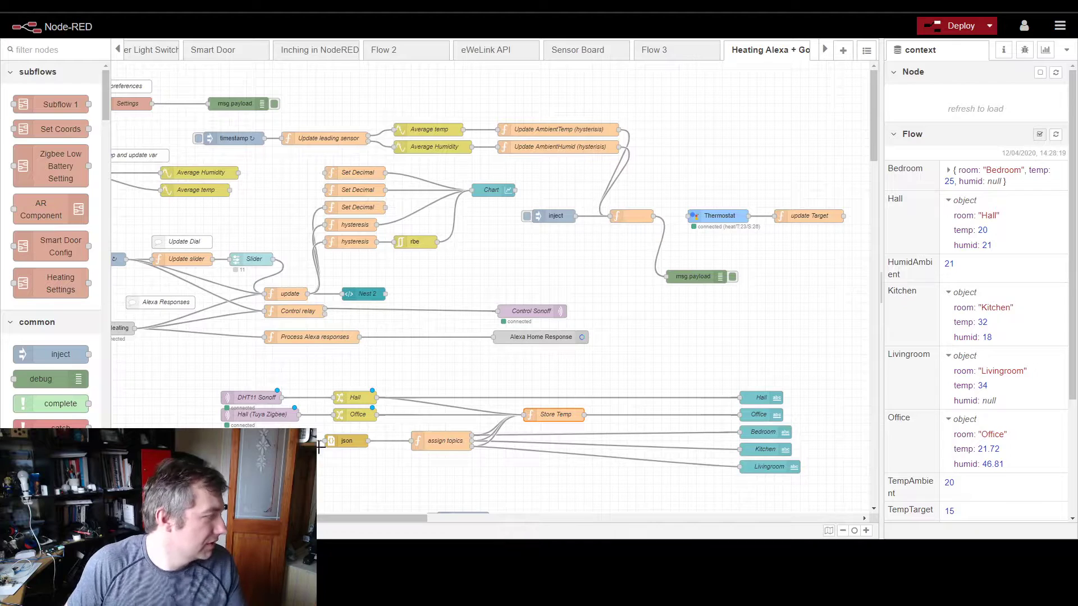
Step: Inspect the Hall text node's value format for the room temperature, and view the room readings on the Heating dashboard
left_click_drag(283, 517, 410, 514)
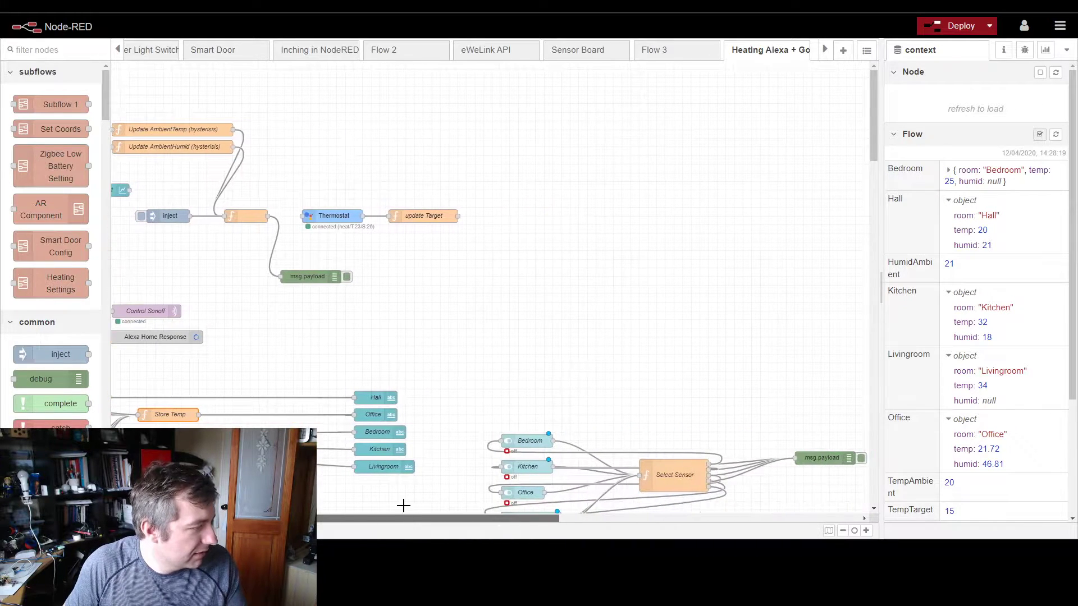
scroll(491, 349, "down", 3)
left_click_drag(302, 245, 468, 451)
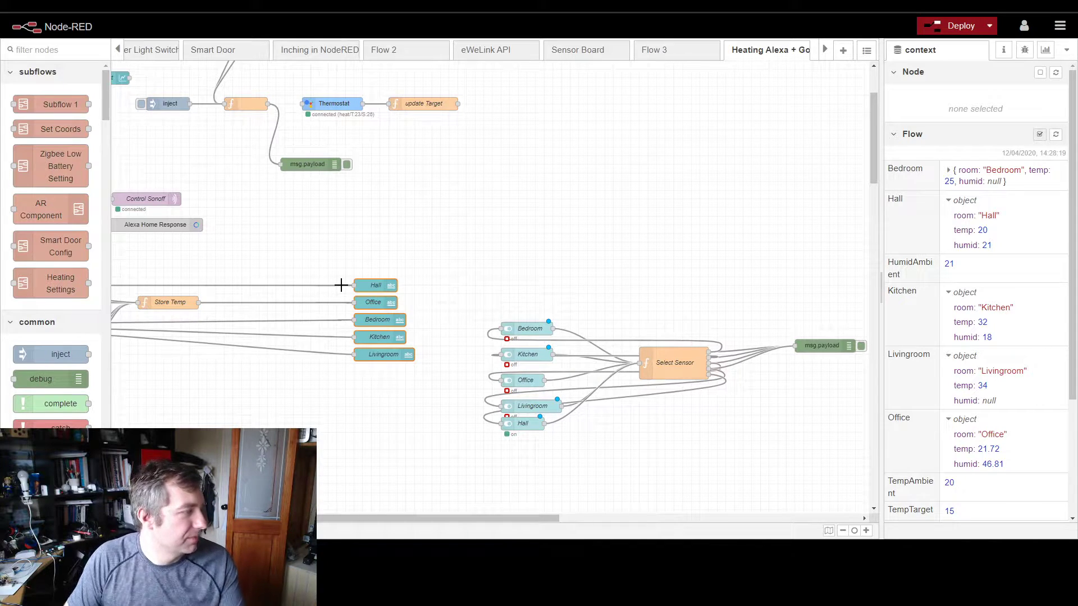
double_click(373, 289)
left_click_drag(762, 228, 646, 229)
left_click(689, 227)
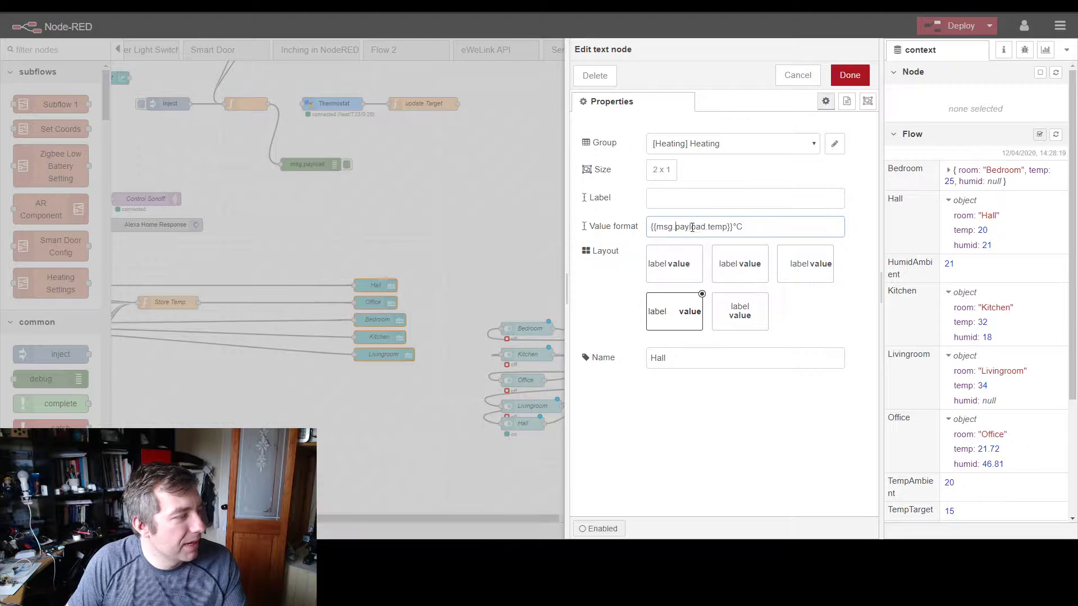
left_click(849, 75)
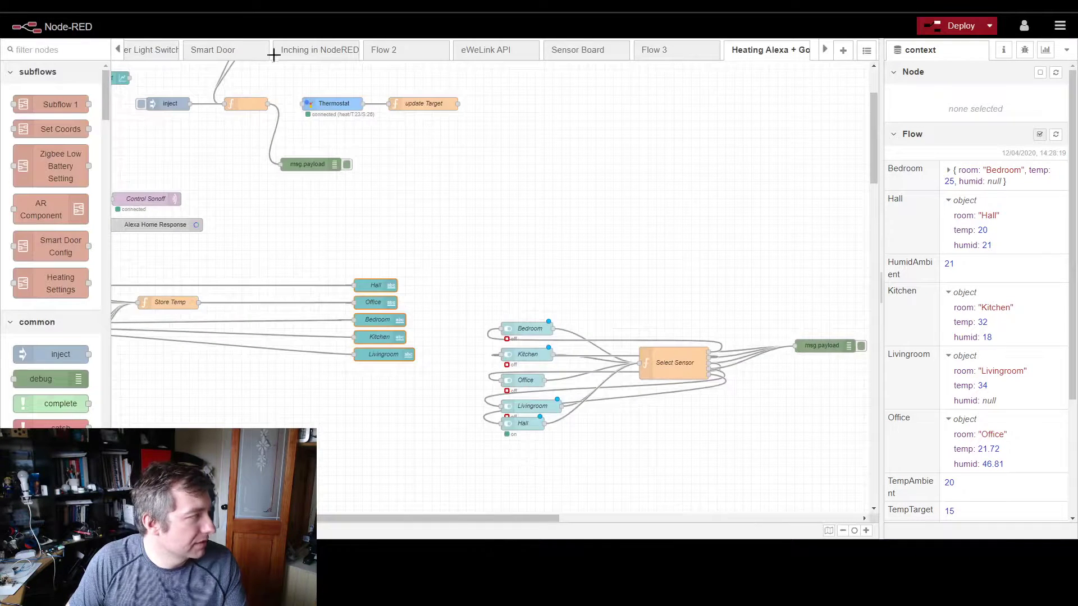
key("alt+Tab")
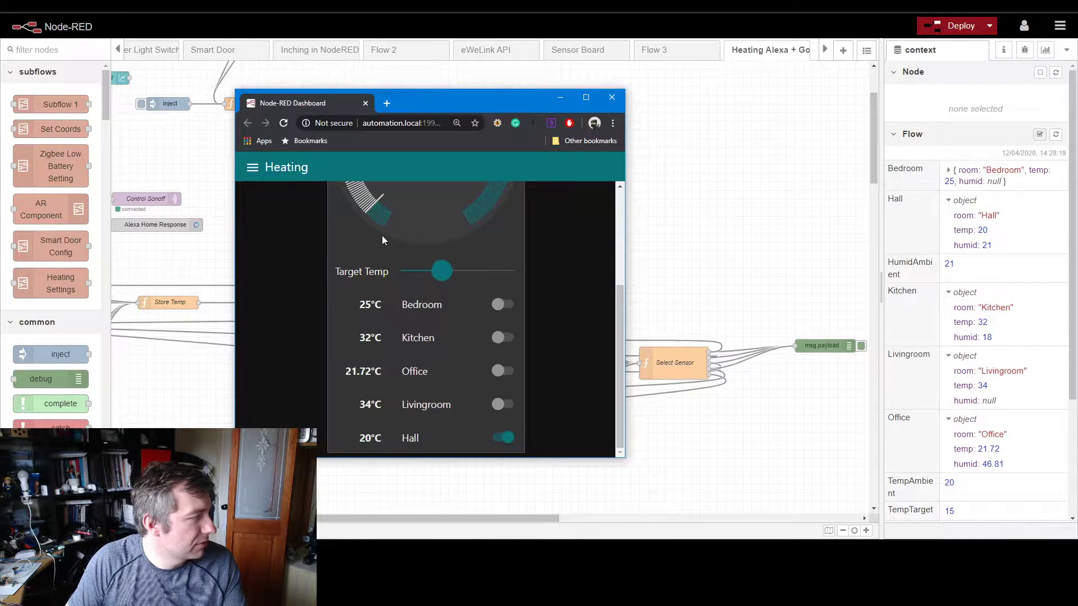
left_click(750, 163)
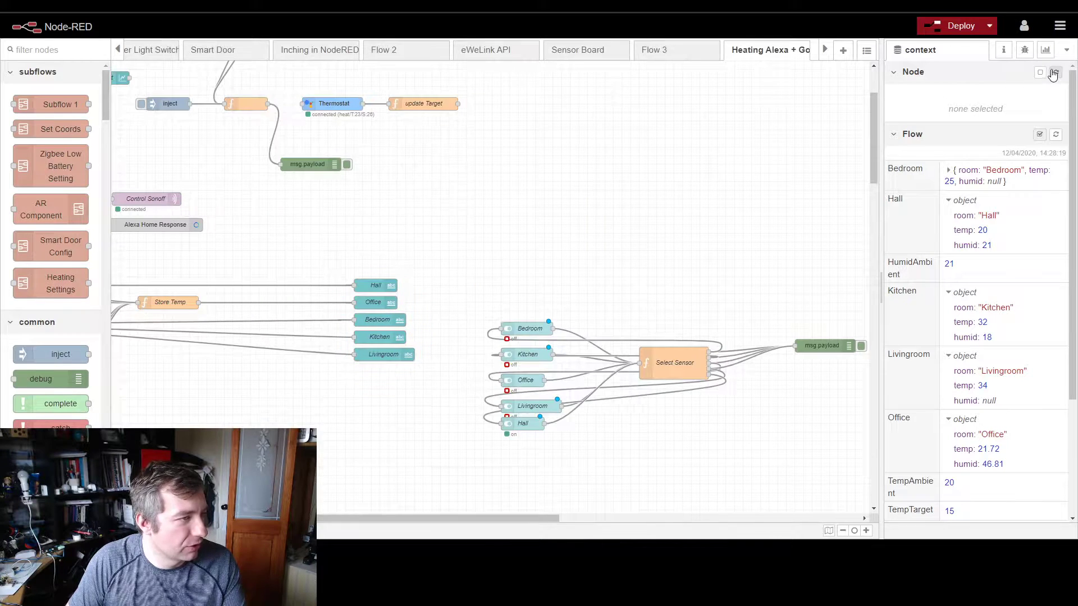
Step: Expand the Heating groups in the dashboard settings and review the layout of the Heating tab that contains the room widgets
left_click(1045, 49)
scroll(973, 393, "down", 5)
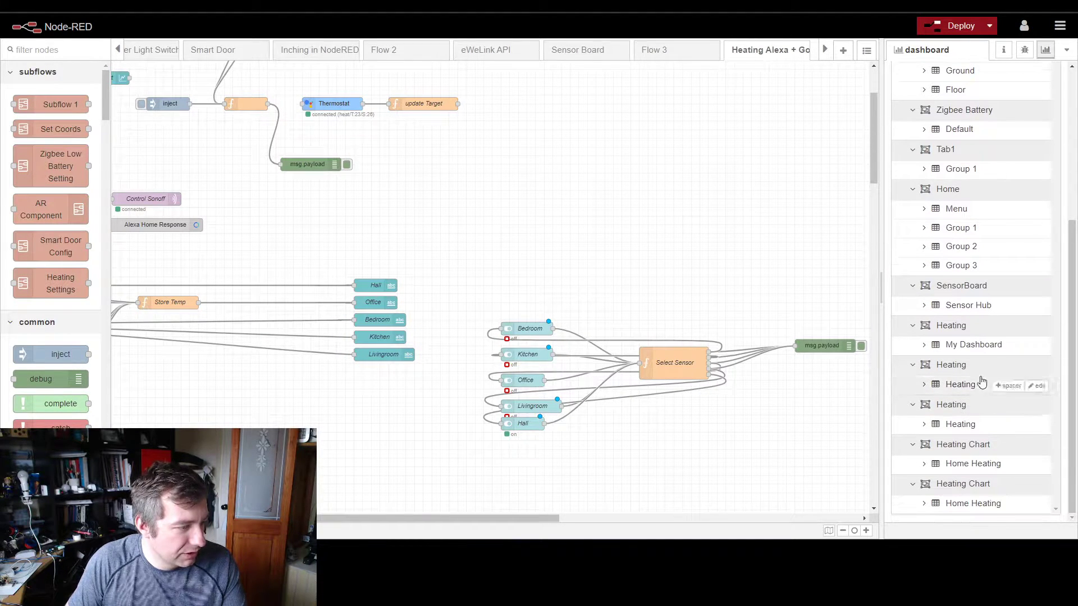
left_click(922, 385)
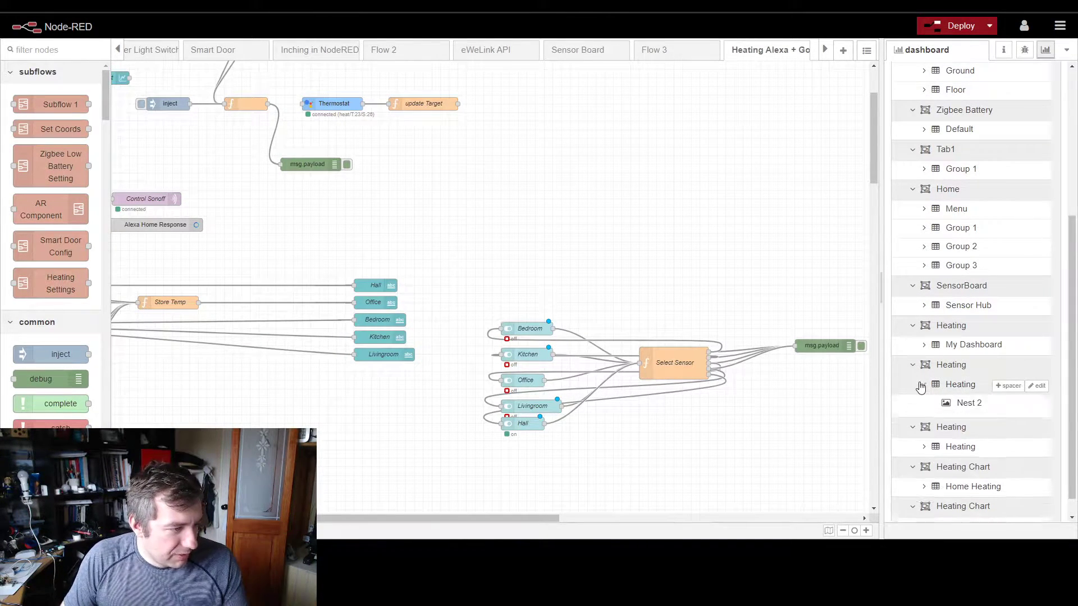
mouse_move(969, 365)
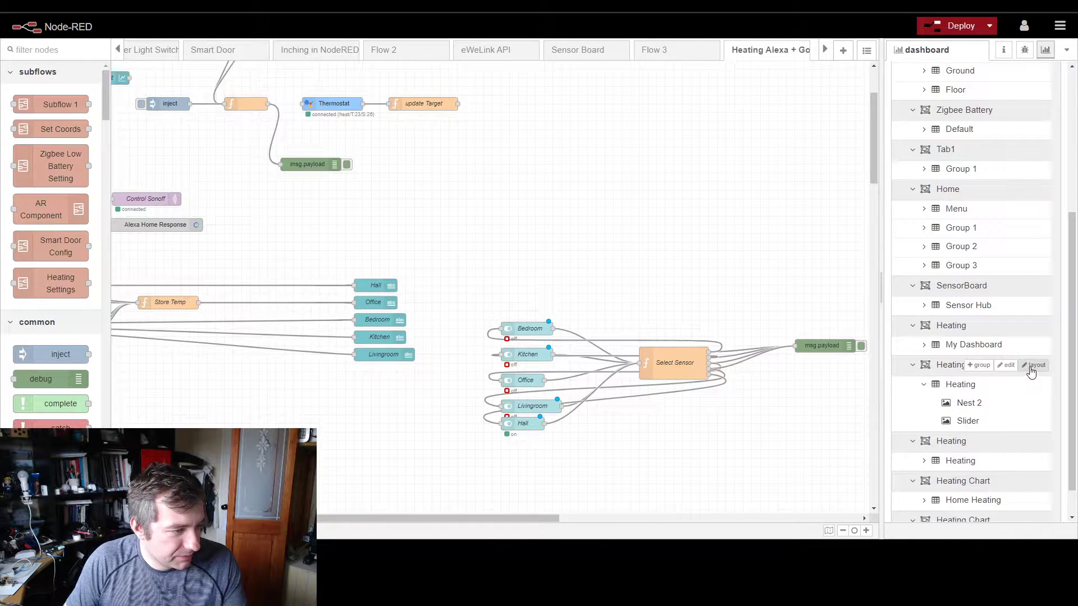
mouse_move(1005, 442)
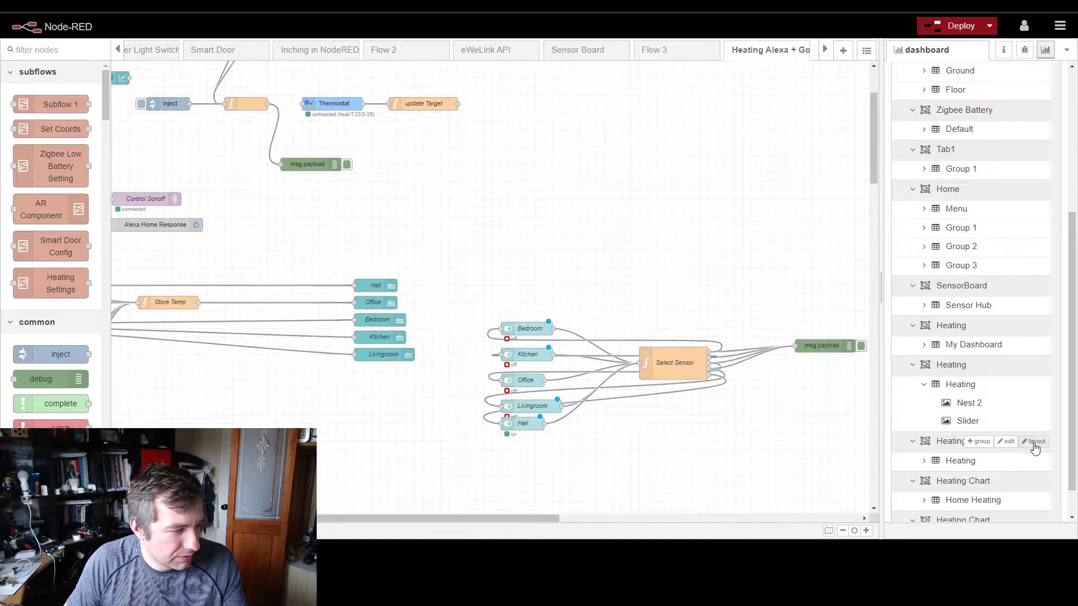
scroll(1030, 438, "down", 1)
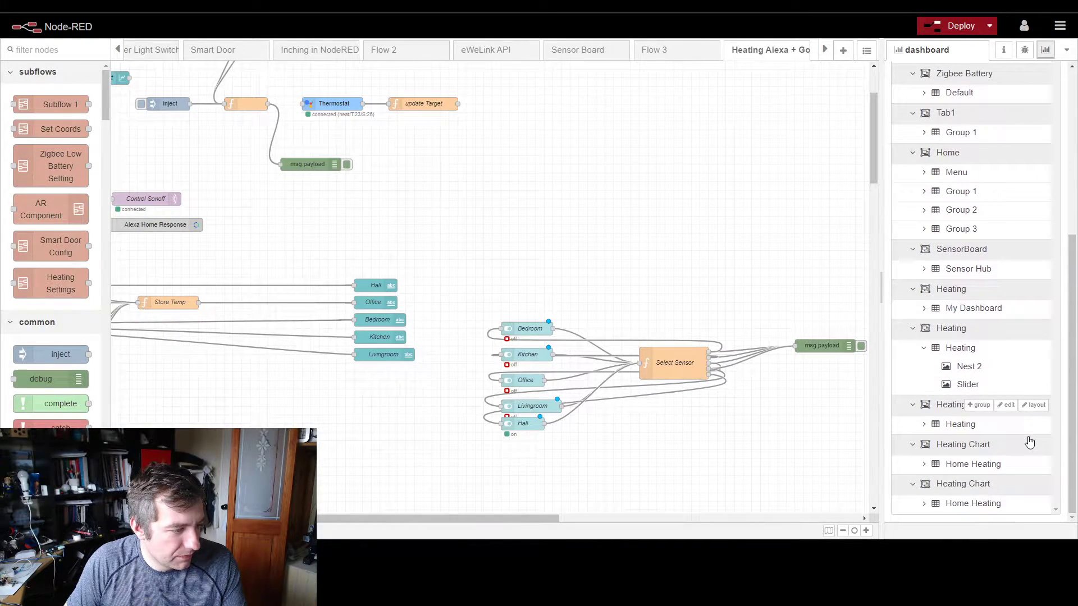
left_click(931, 428)
scroll(994, 449, "down", 4)
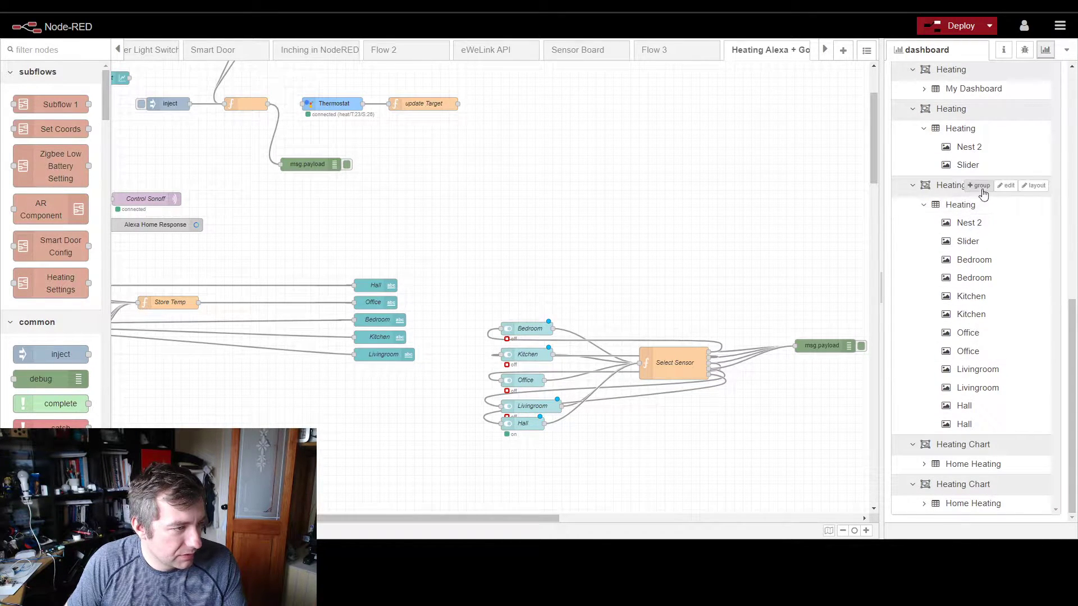
left_click(1034, 185)
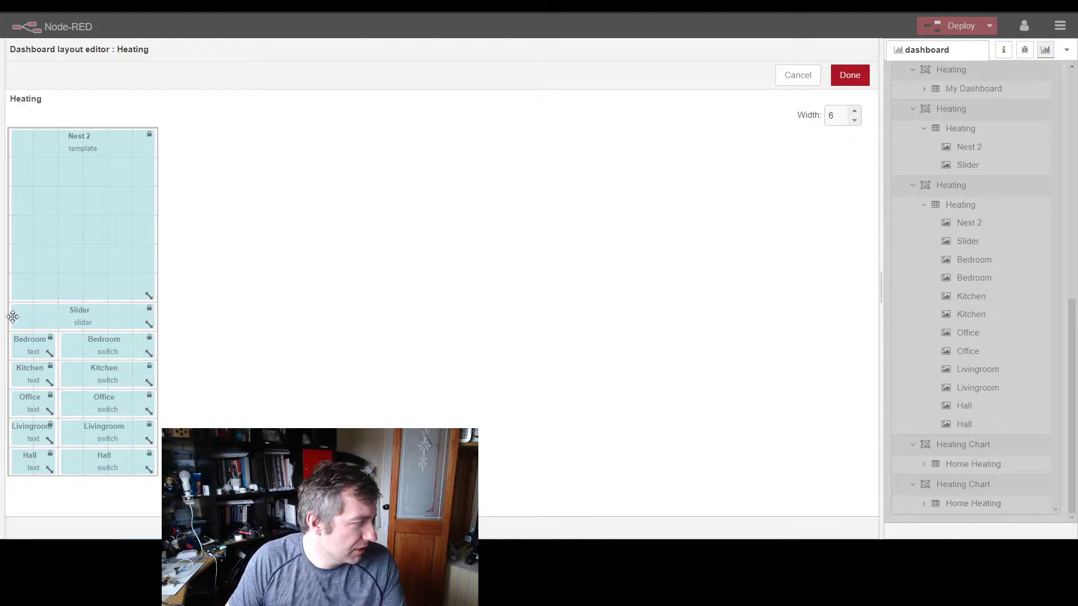
left_click(853, 78)
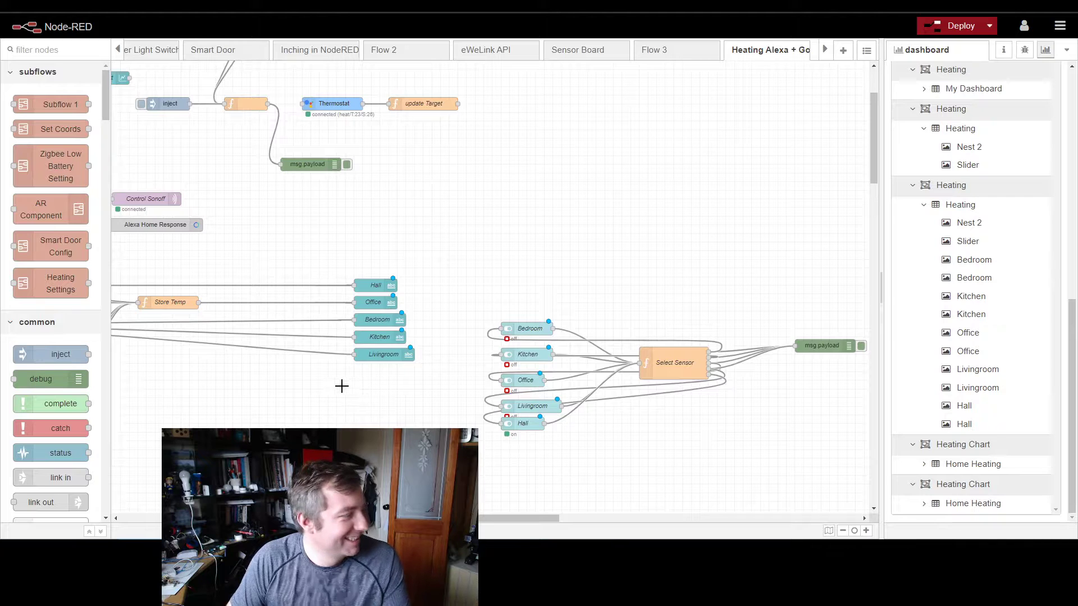
Step: Re-examine the msg.payload.temp part of the Hall text node's value format and check the dashboard's room temperatures again
left_click_drag(337, 248, 398, 356)
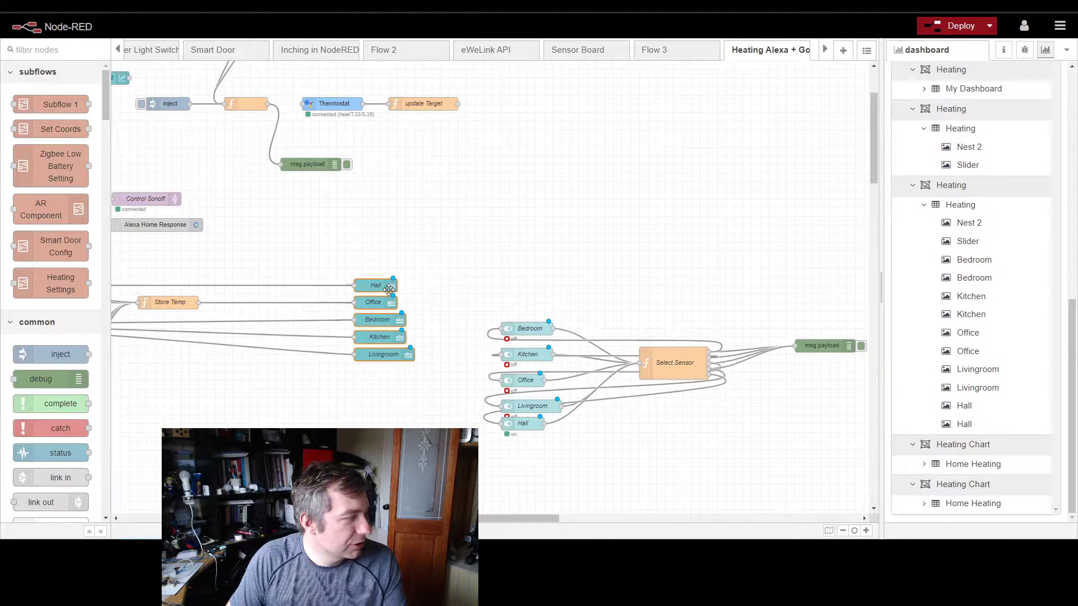
double_click(388, 289)
left_click(713, 227)
double_click(695, 227)
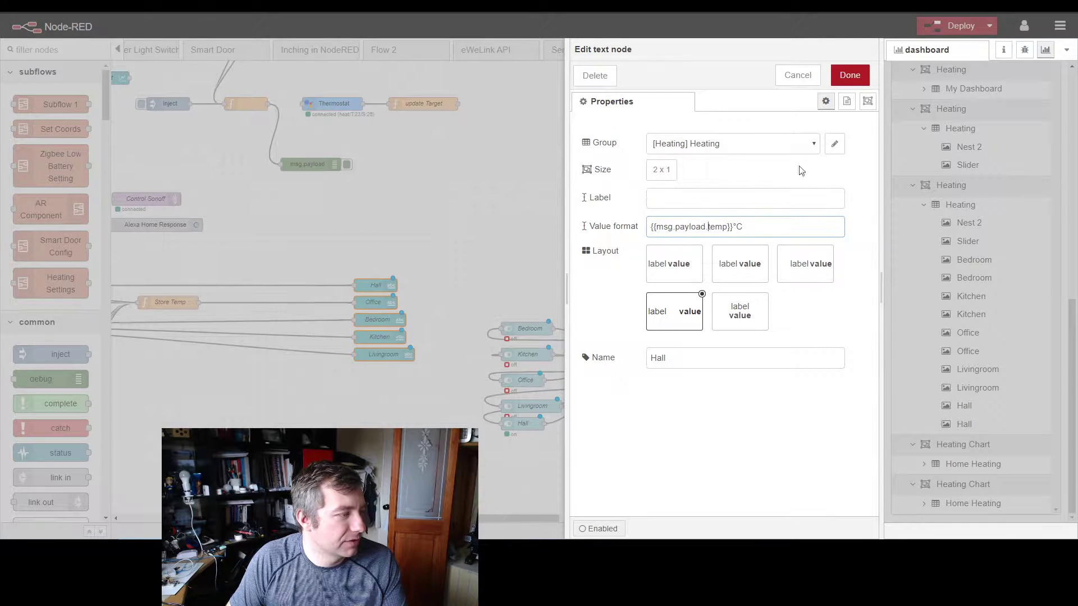
left_click(848, 74)
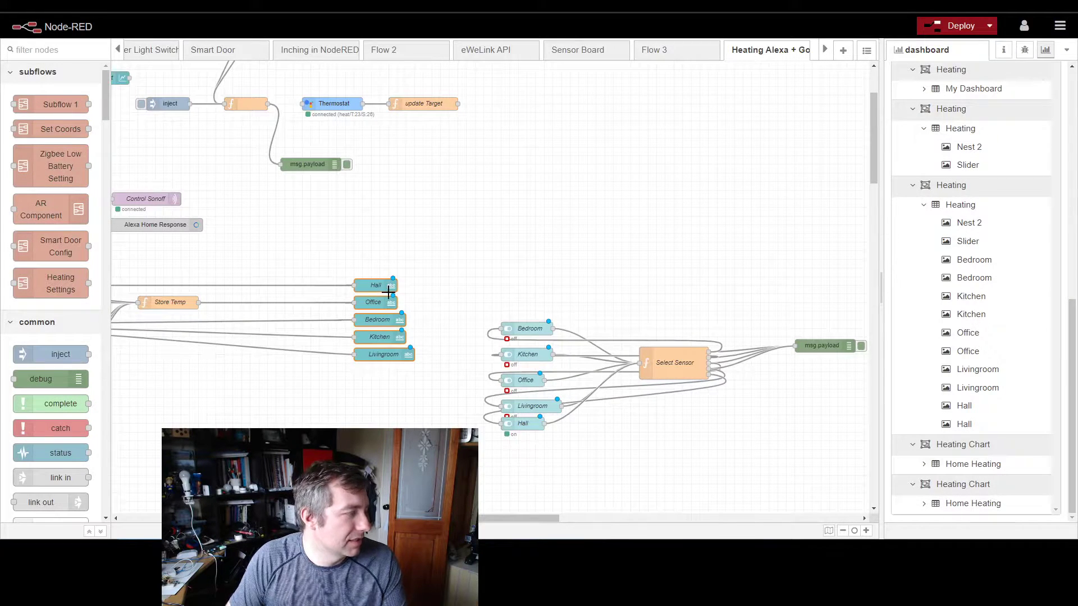
left_click(224, 595)
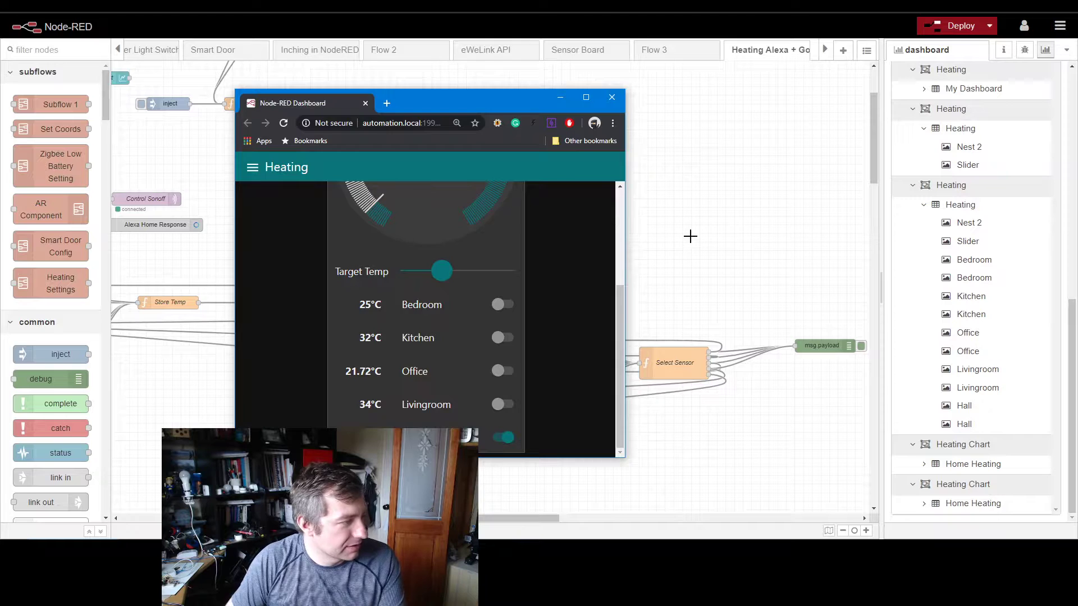
left_click(647, 269)
Step: Turn on the Office sensor switch on the Heating dashboard and return to the flow editor
left_click_drag(421, 518, 285, 518)
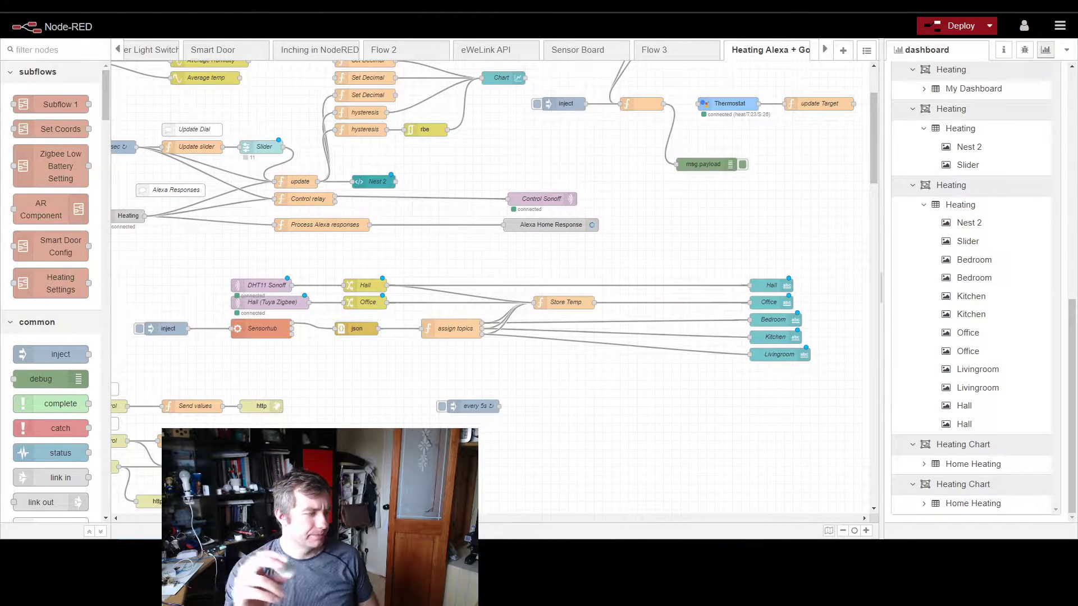
key("alt+Tab")
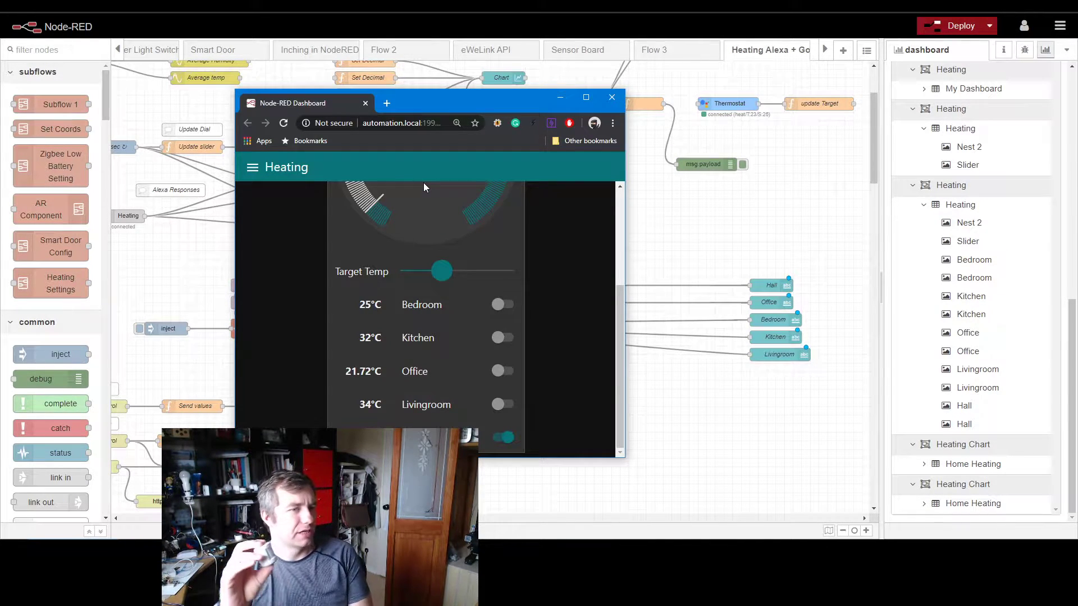
left_click(503, 371)
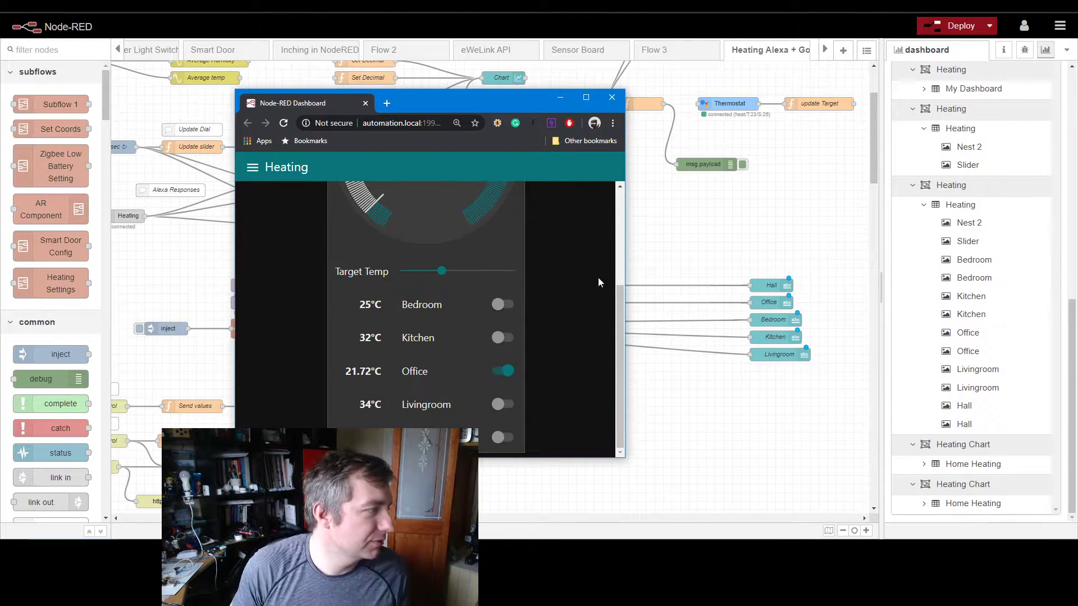
left_click(689, 255)
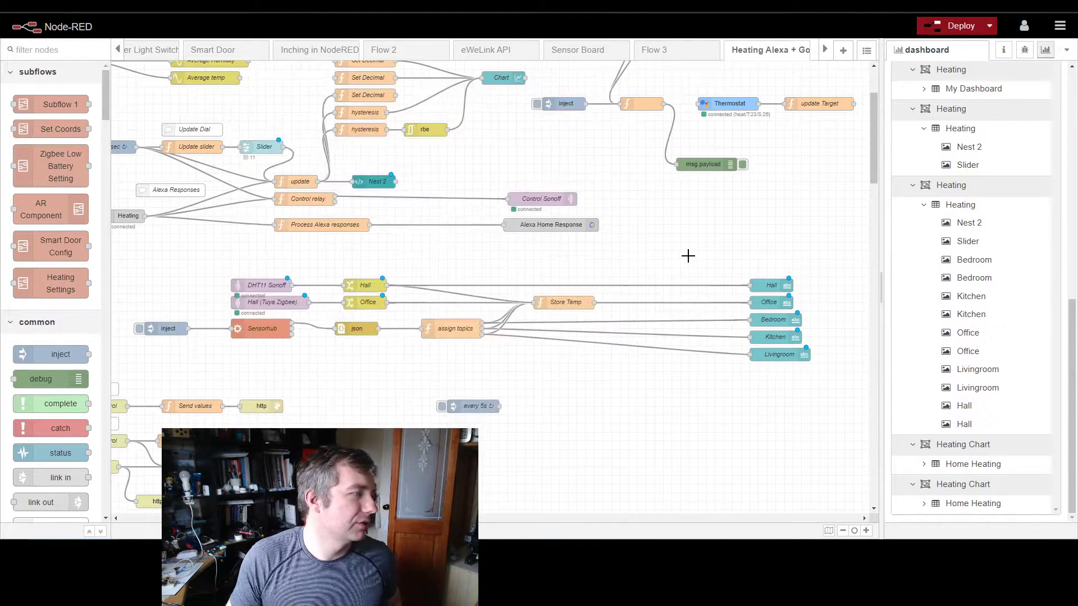
Step: Open the Thermostat node to review its supported modes and other properties, and close it
double_click(715, 102)
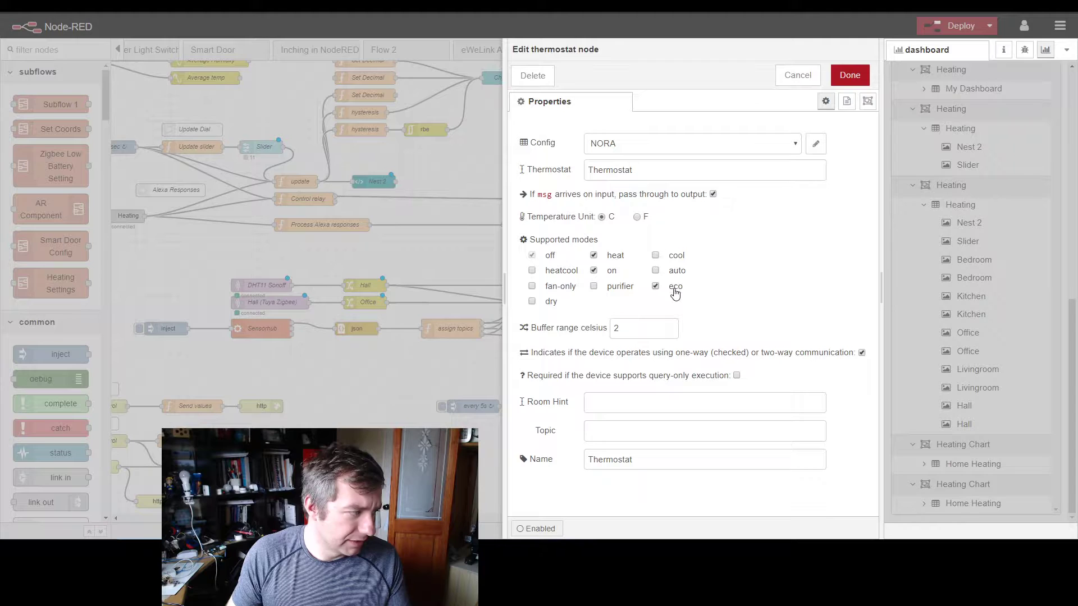
left_click(471, 244)
Step: Open the unnamed function node after the inject node and examine the mode, temperature and setpoint in its heating payload
double_click(640, 105)
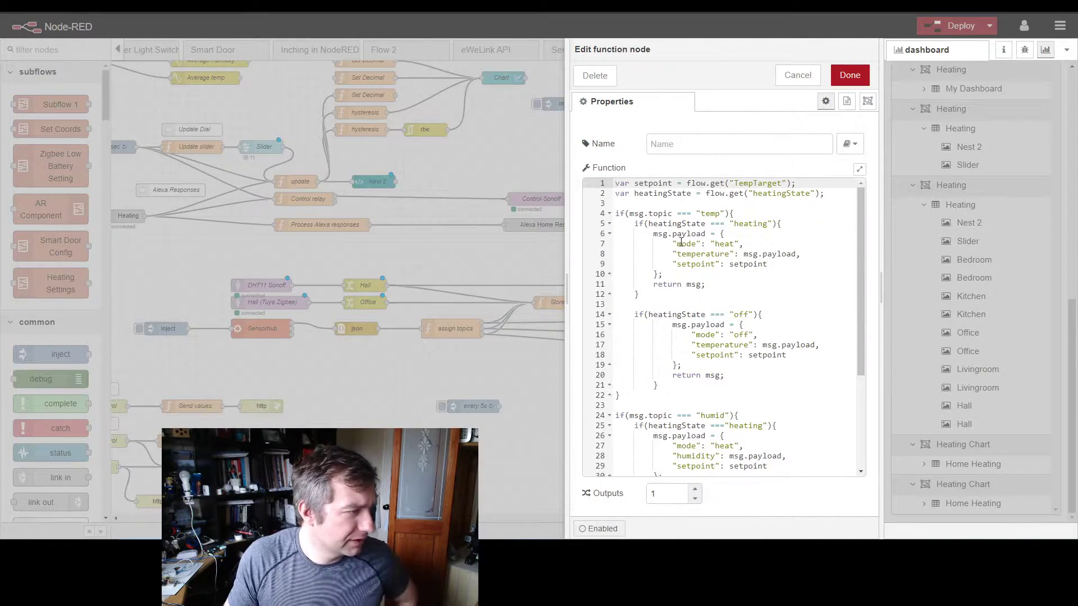
left_click_drag(663, 275, 653, 233)
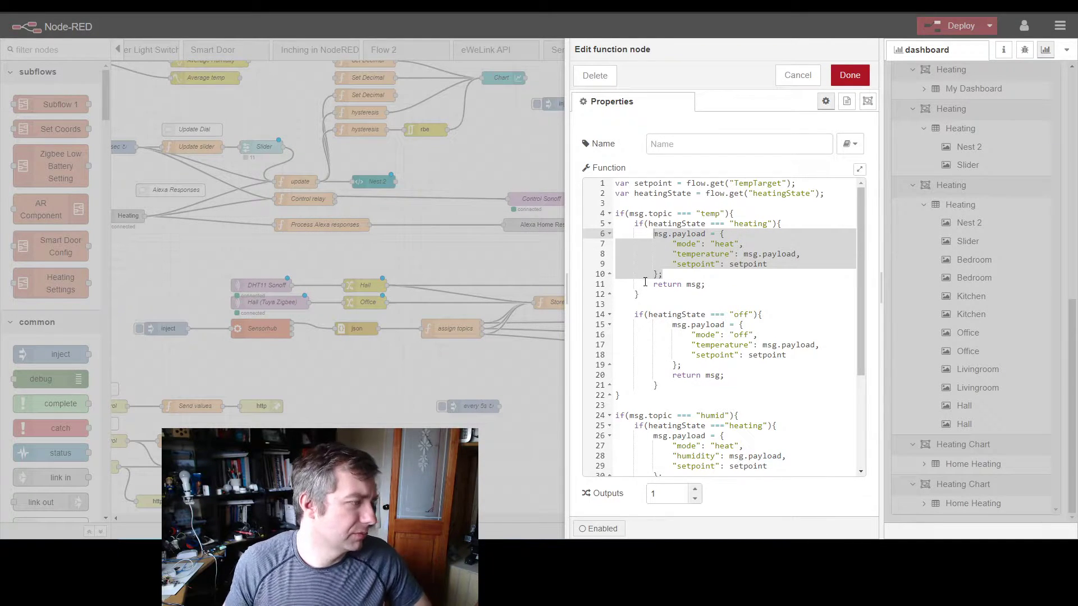
left_click(682, 246)
left_click(731, 246)
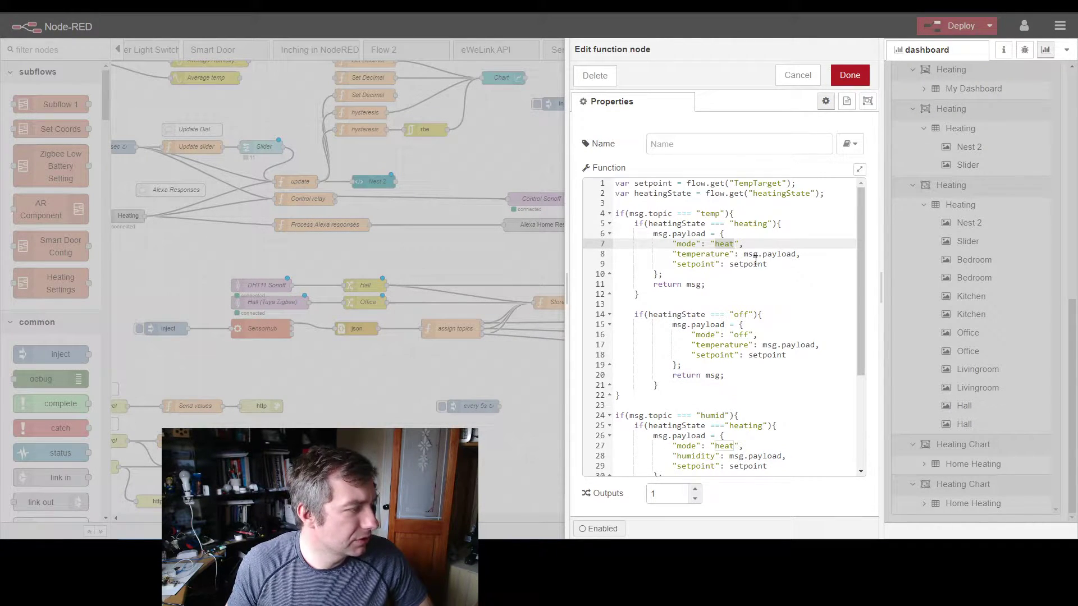
left_click_drag(745, 256, 791, 254)
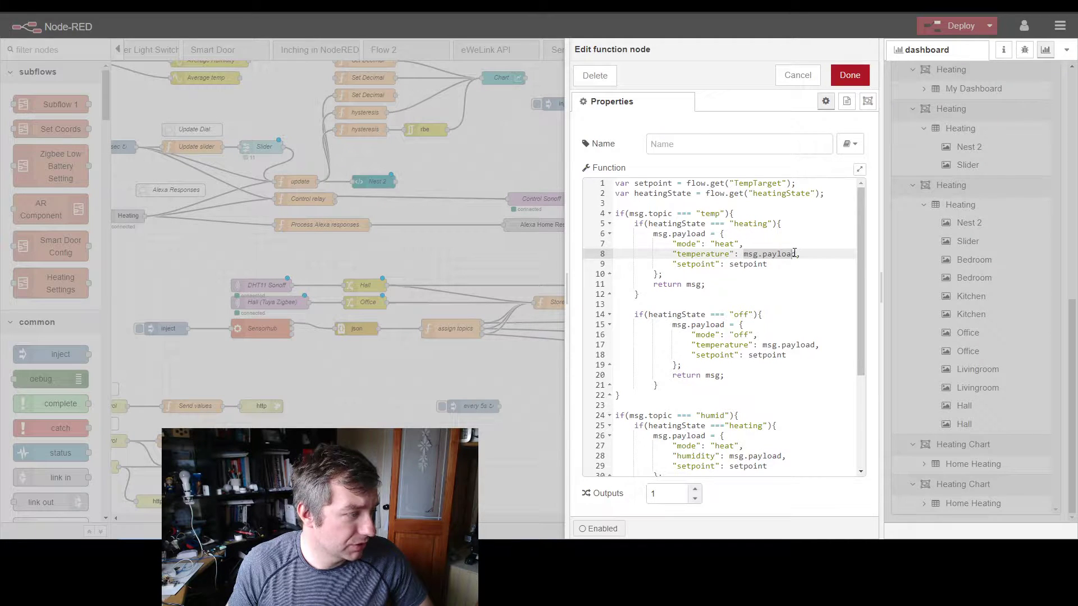
left_click(734, 265)
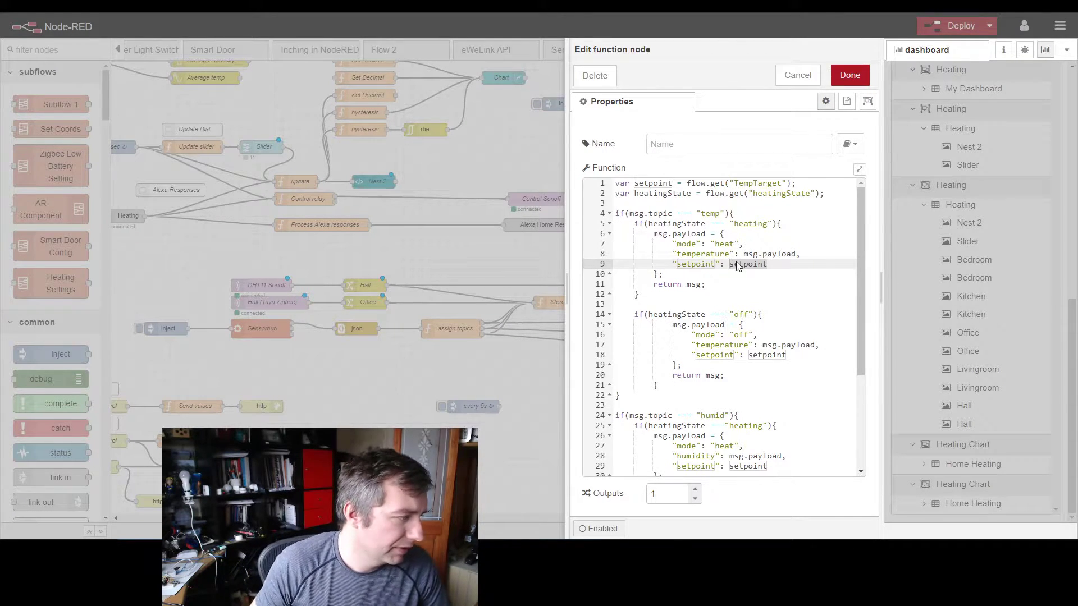
Step: Review the function's temp and humid topic branches and how heatingState selects the heating or off payload
left_click_drag(622, 390, 596, 213)
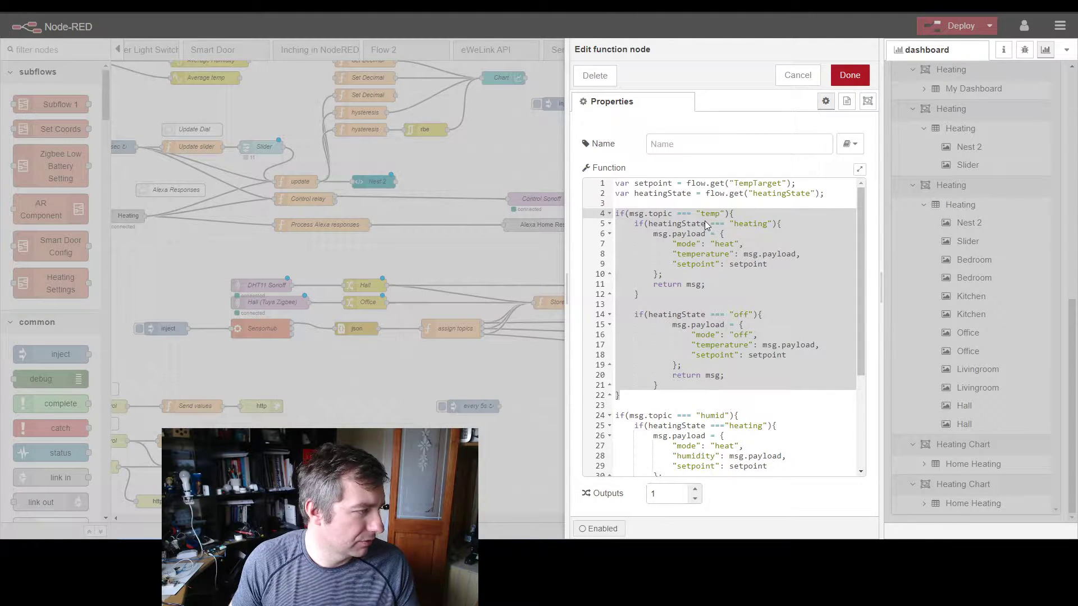
scroll(702, 247, "down", 3)
scroll(618, 304, "down", 2)
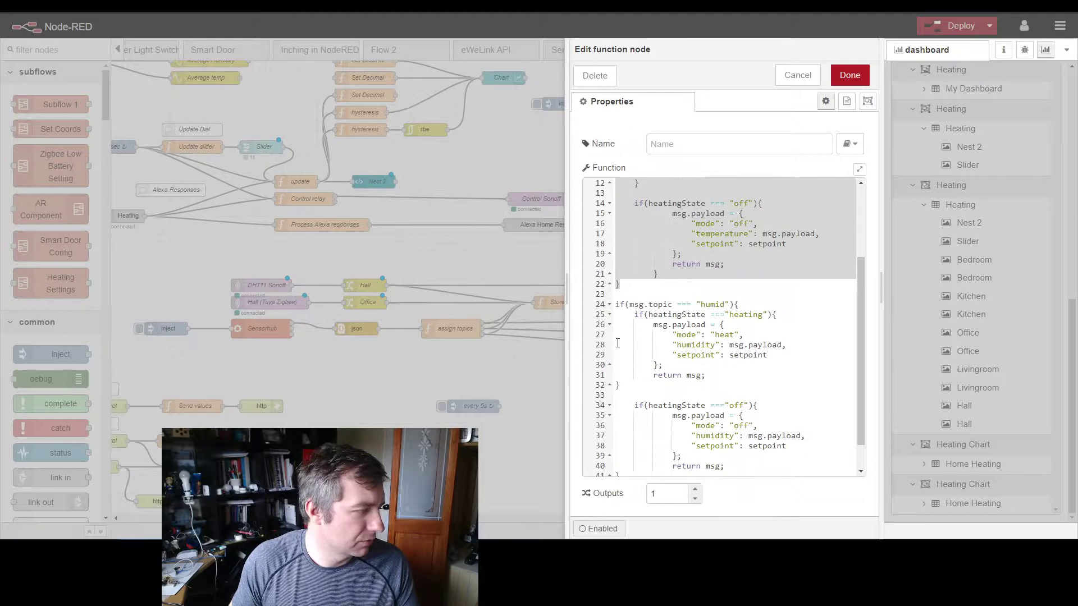
left_click(618, 304)
scroll(738, 282, "up", 5)
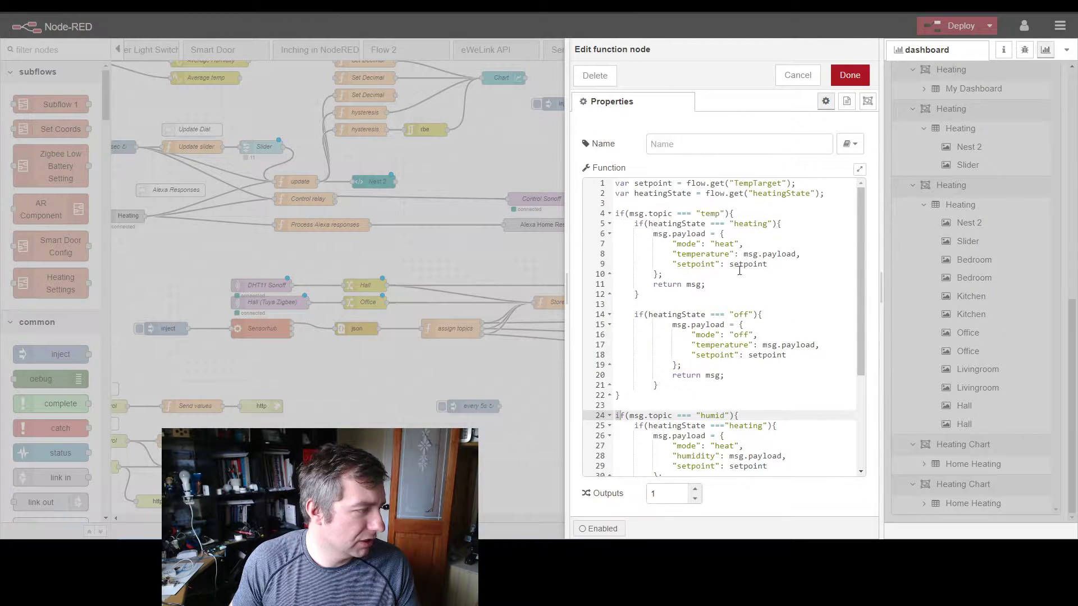
double_click(637, 193)
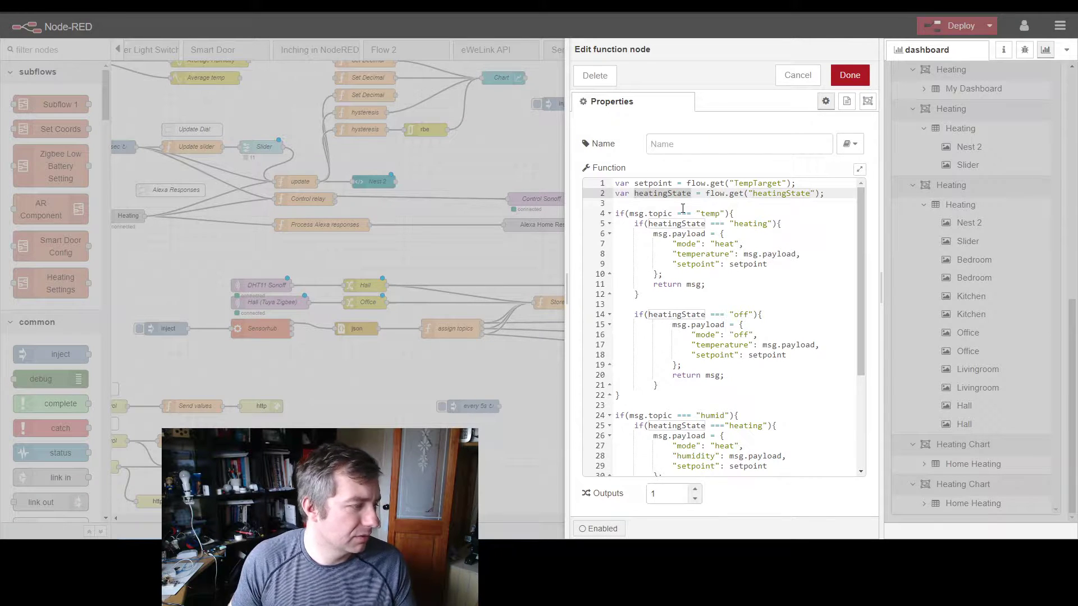
double_click(738, 426)
scroll(709, 446, "down", 5)
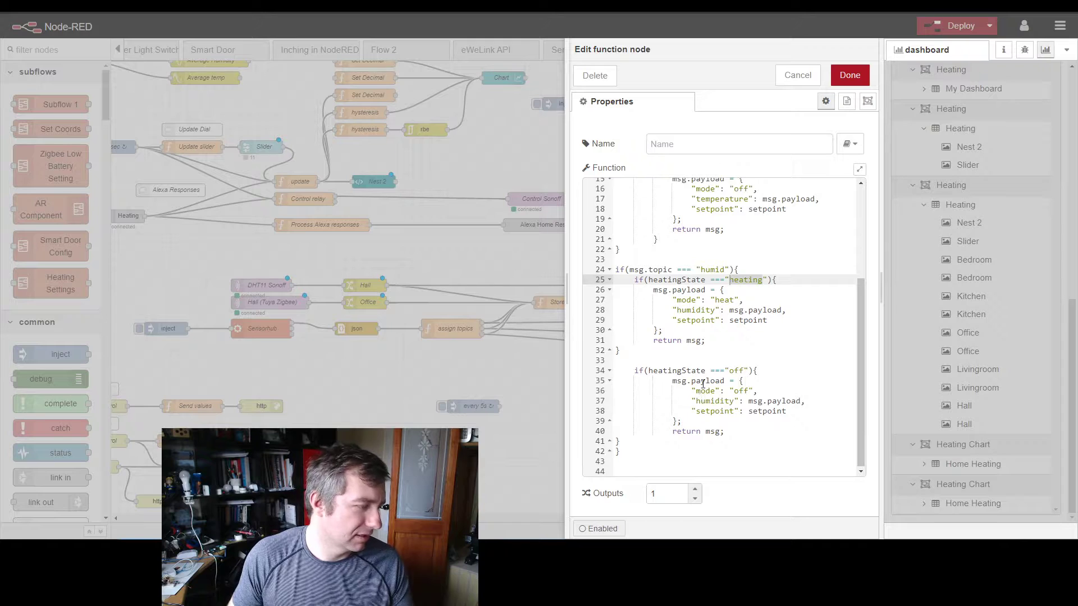
Step: Examine the humid branch's heatingState "off" condition against its "heating" condition, and close the function node
triple_click(739, 371)
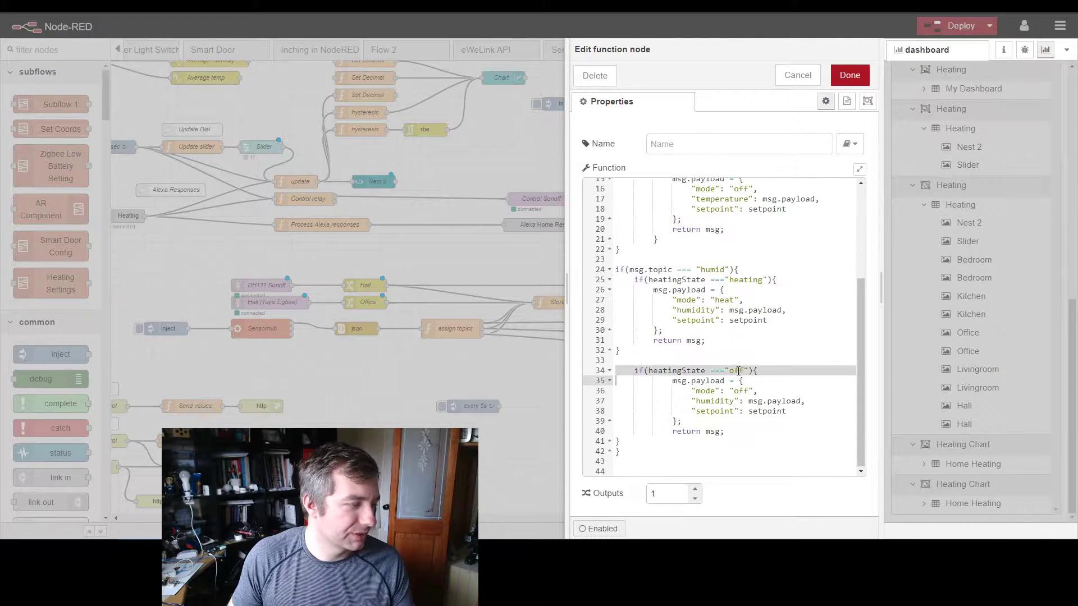
double_click(738, 372)
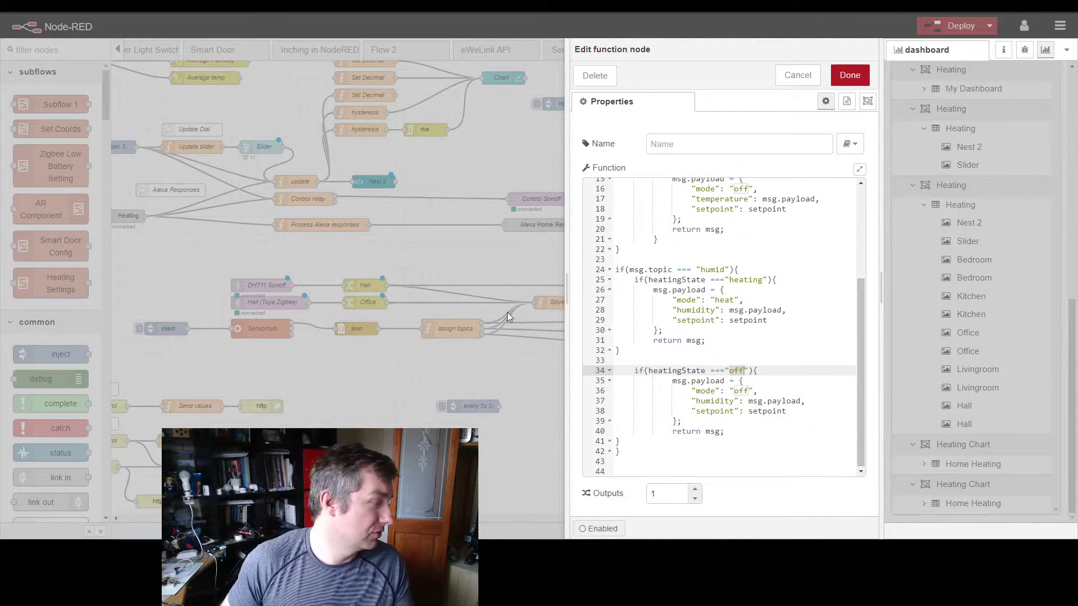
double_click(738, 274)
left_click(735, 365)
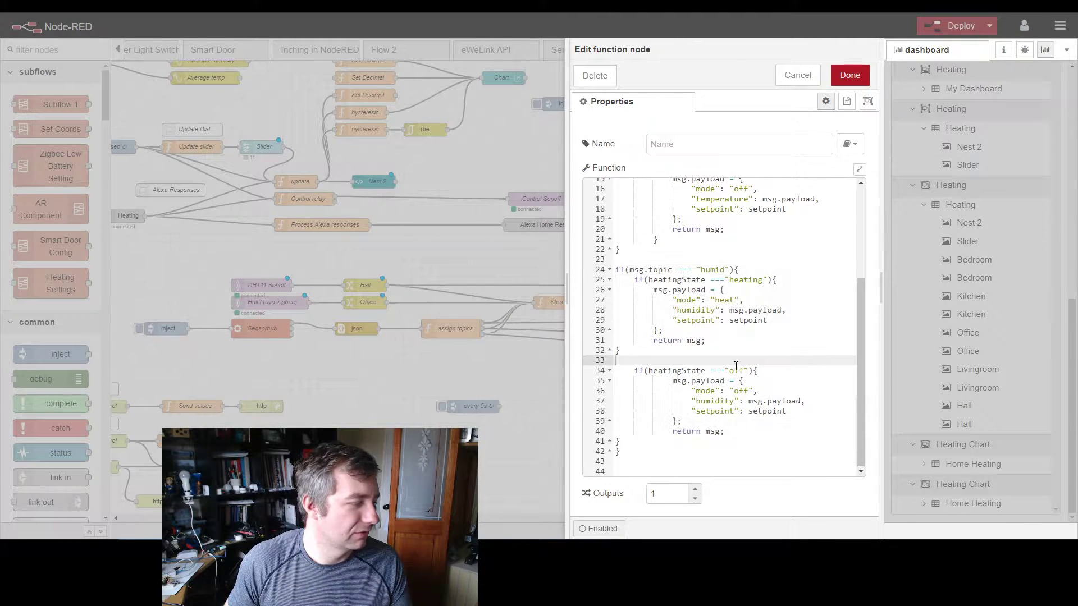
left_click(533, 260)
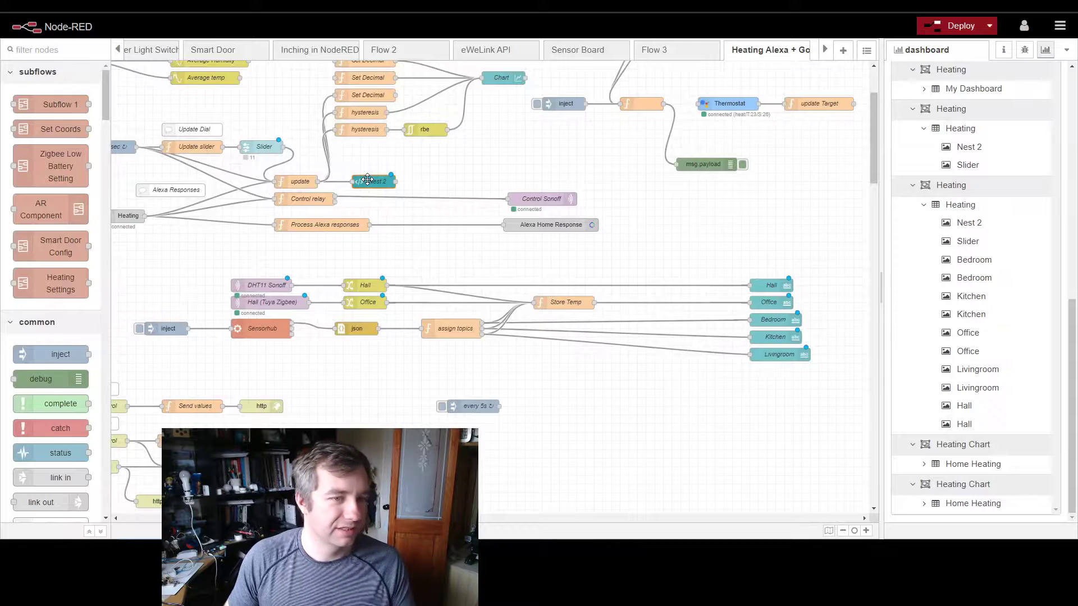
Step: Open the Nest 2 template node and look through the dial styling at the start of its template code
double_click(367, 180)
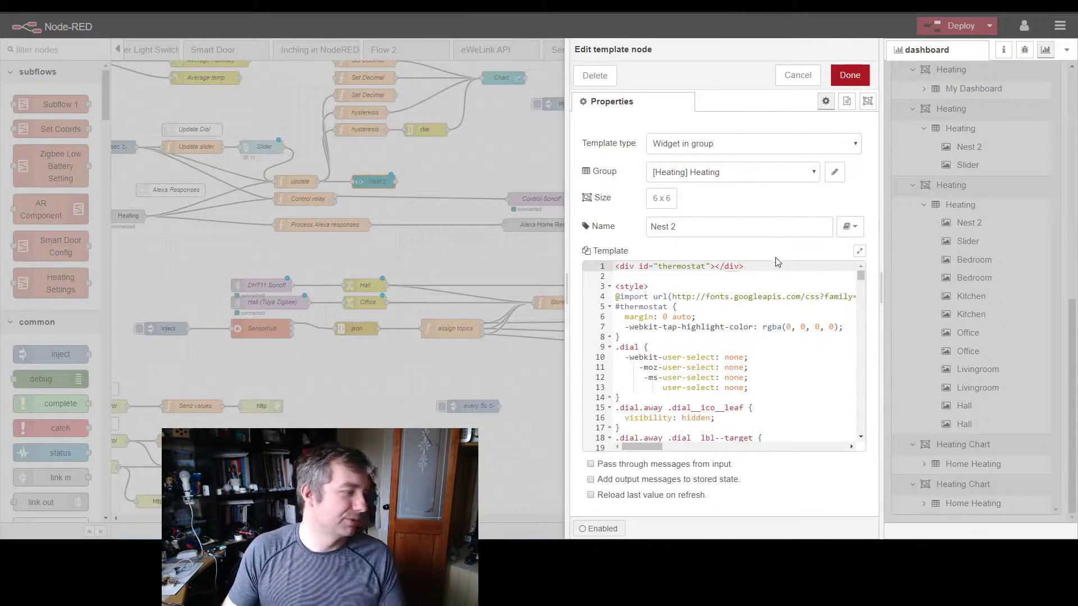
scroll(792, 316, "down", 15)
scroll(792, 316, "down", 5)
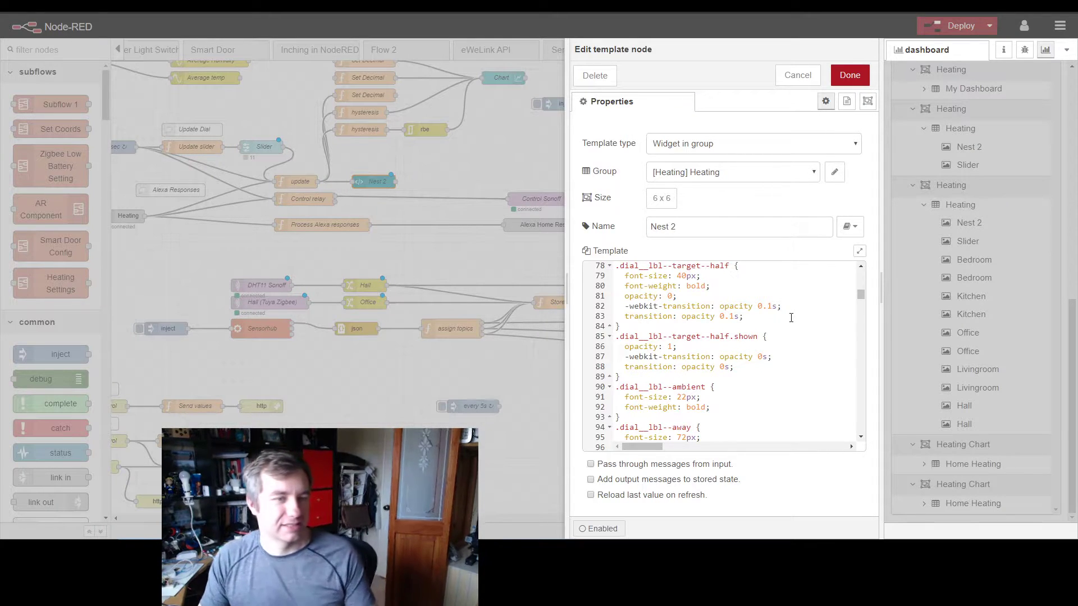
Step: Lower the Target Temp slider to 4 on the Heating dashboard and show the thermostat dial beside the template code
left_click(348, 550)
left_click_drag(349, 238, 451, 277)
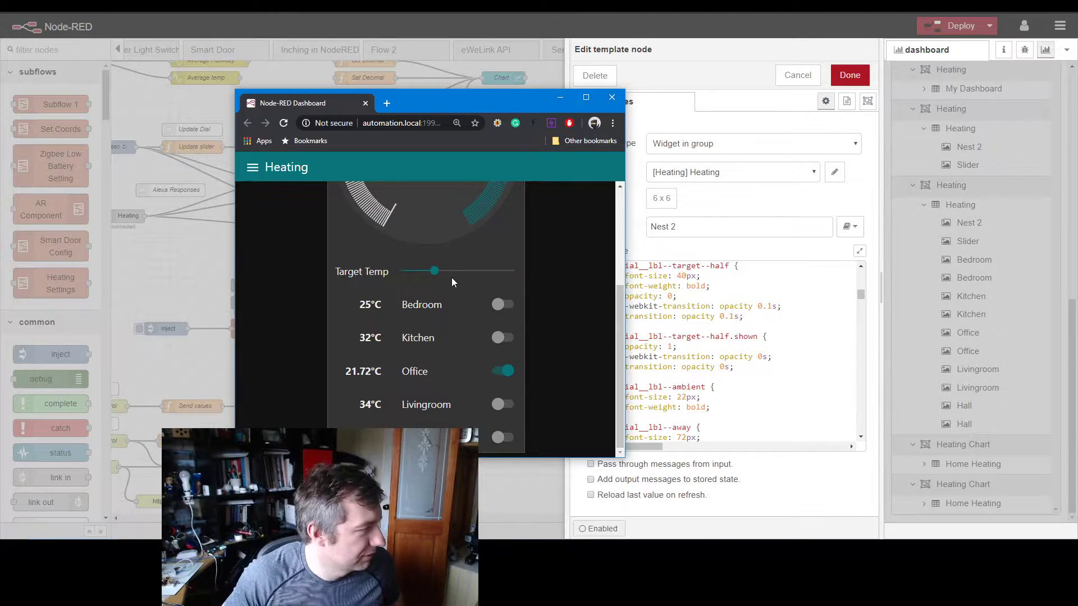
scroll(439, 264, "up", 3)
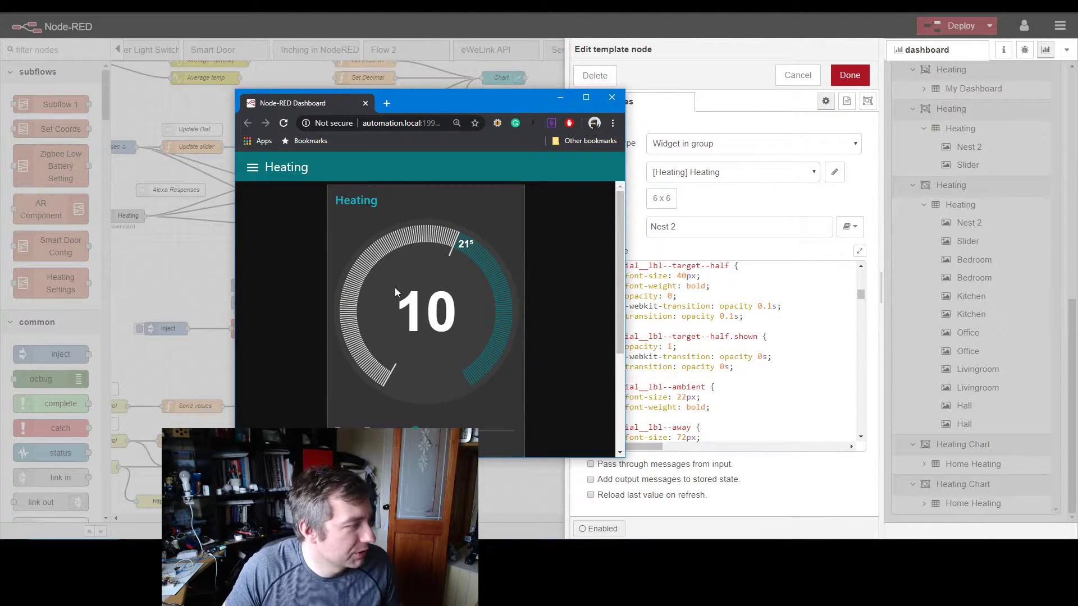
left_click_drag(515, 103, 430, 78)
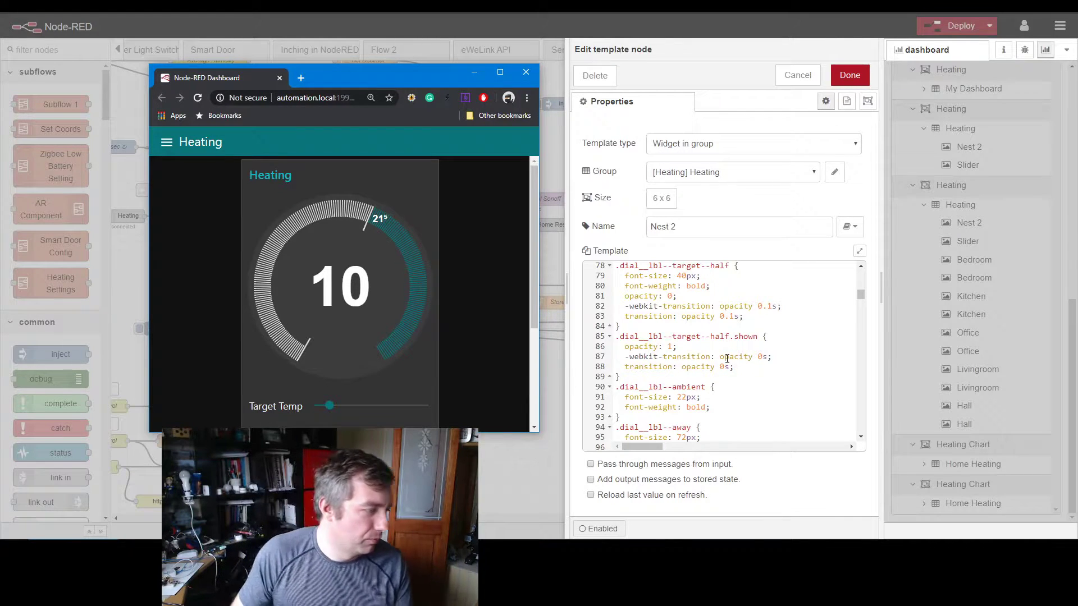
Step: Go to the end of the Nest 2 template and highlight the nest value assignments under the setValues topic
scroll(712, 359, "down", 15)
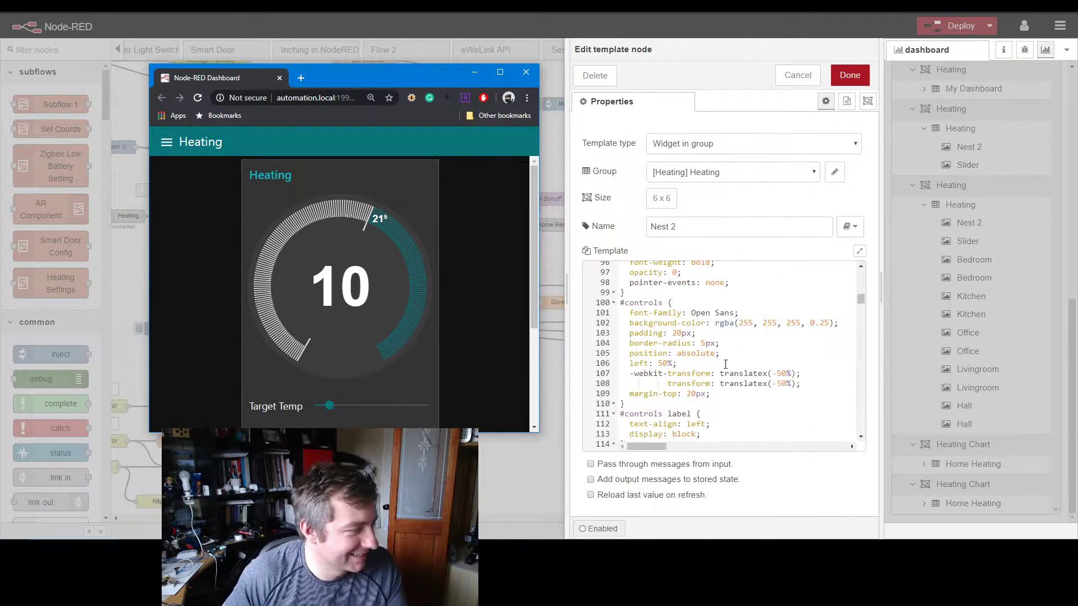
left_click_drag(861, 321, 860, 428)
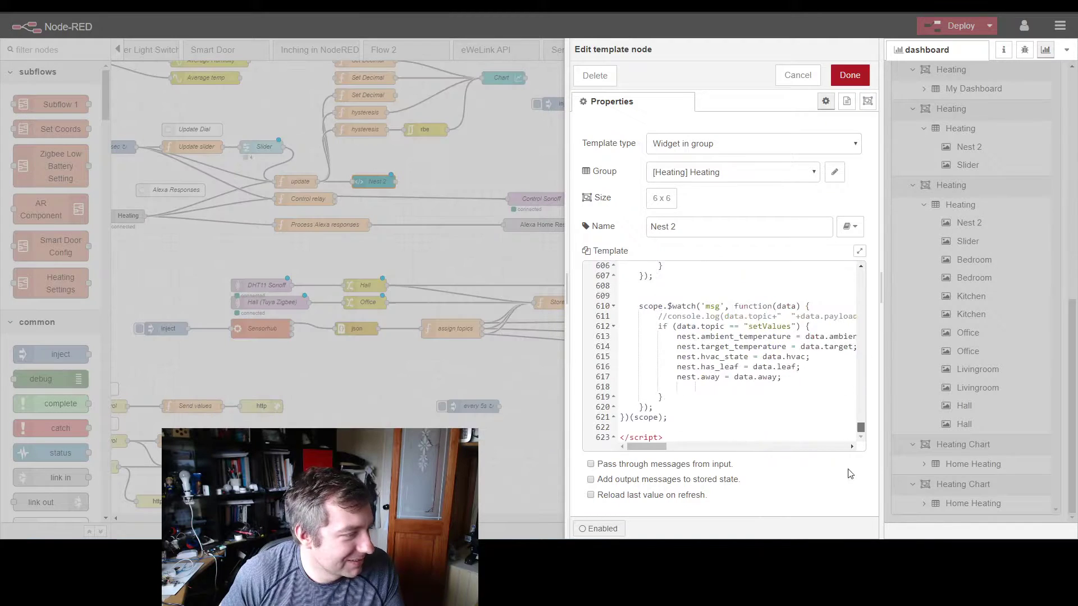
left_click_drag(651, 449, 657, 449)
left_click_drag(747, 377, 638, 340)
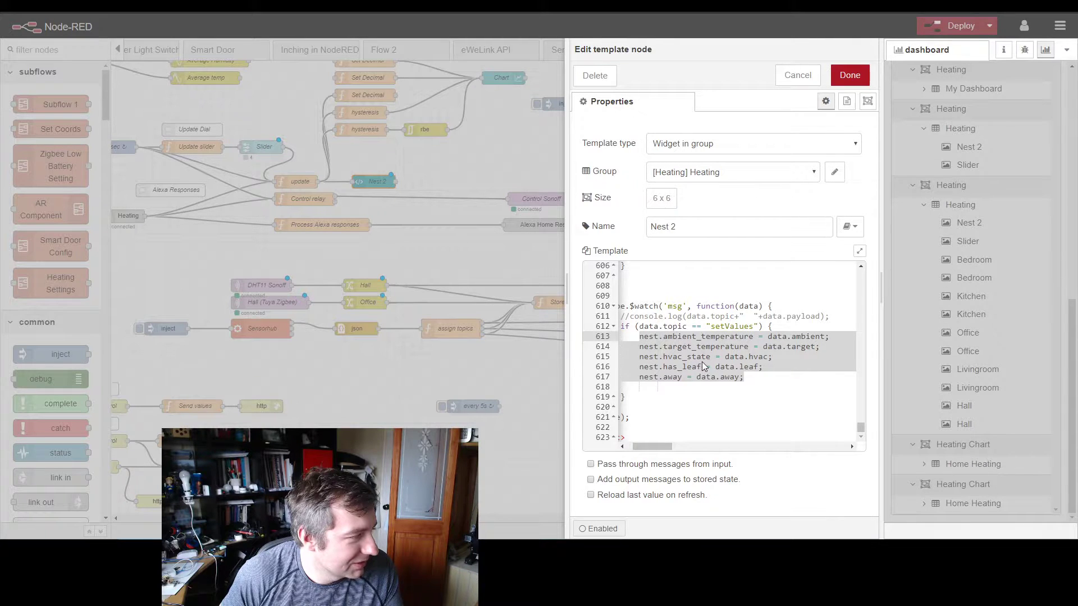
Step: Examine the template's target temperature callback, the helper functions and the dragMove and dragEnd functions
scroll(702, 361, "up", 2)
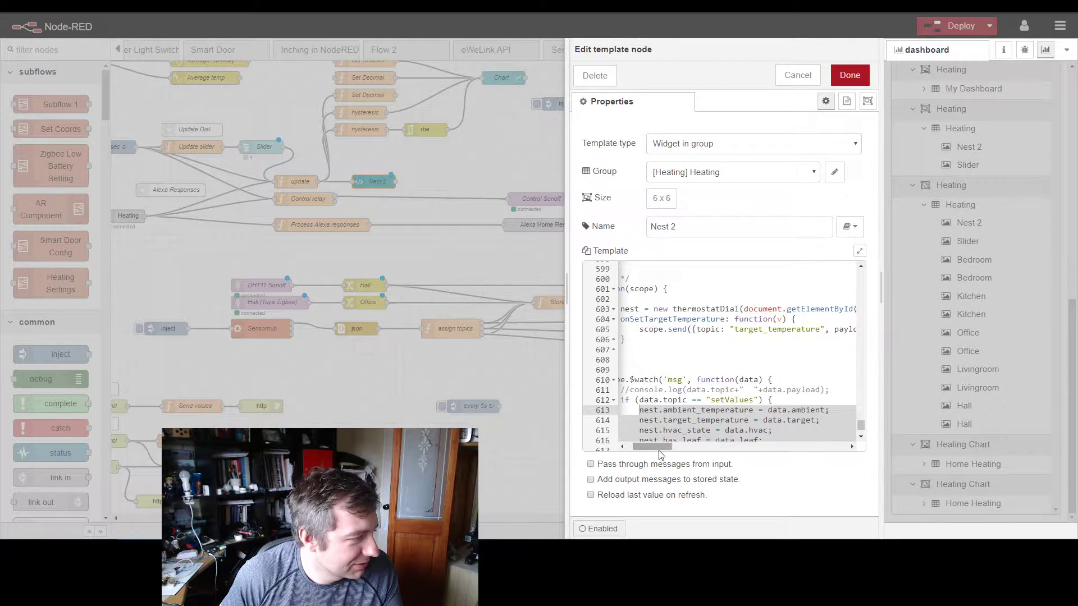
left_click_drag(654, 446, 647, 447)
scroll(700, 399, "up", 3)
scroll(700, 400, "up", 5)
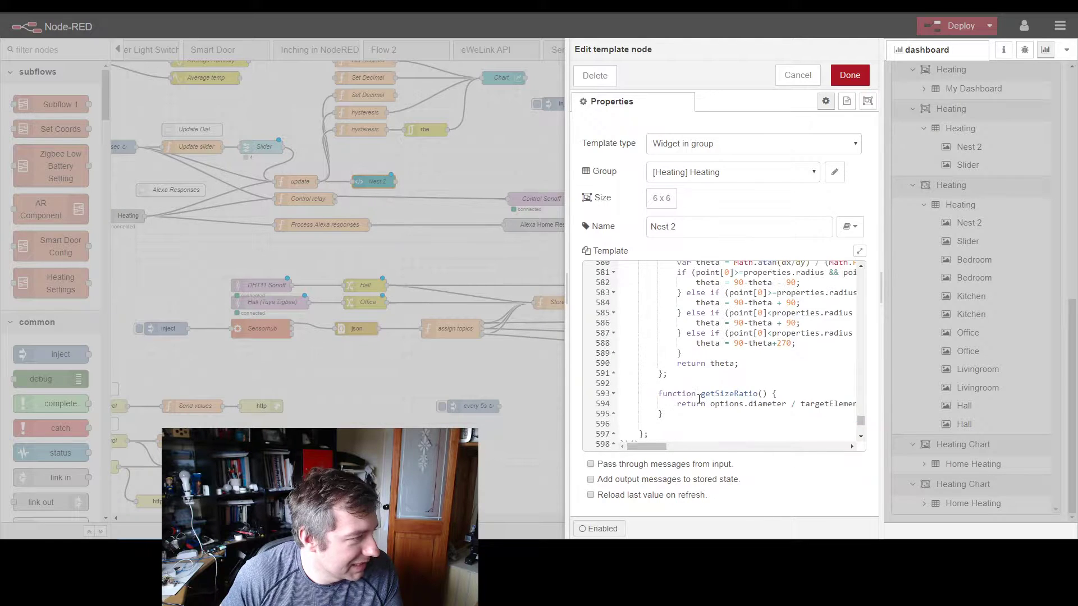
scroll(698, 399, "up", 13)
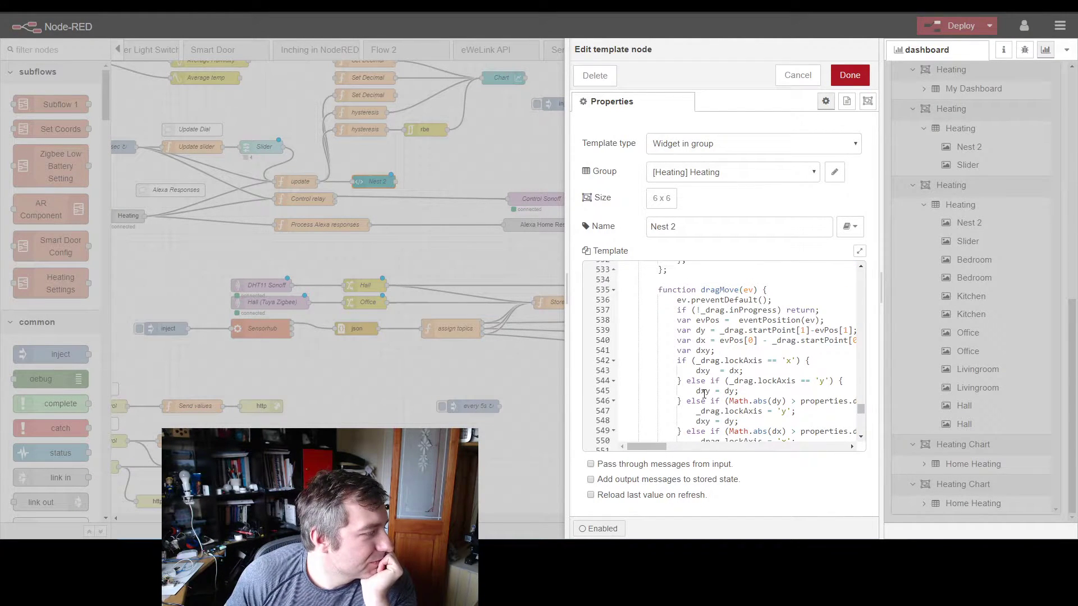
scroll(703, 393, "up", 6)
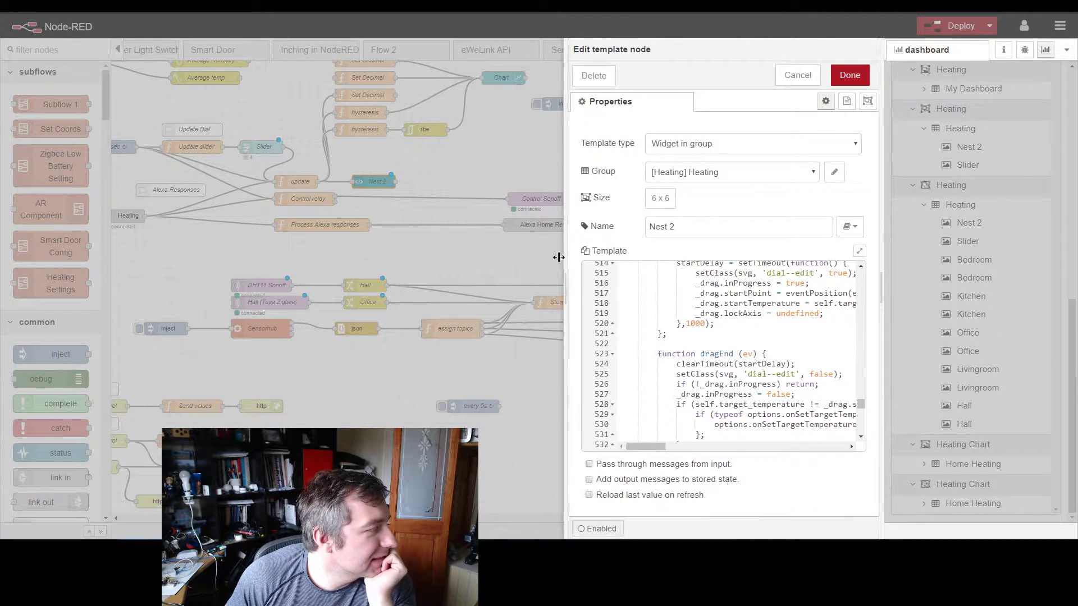
Step: Widen the template editor, review the dial's drag handlers, event listeners and angle helper, and close the node
left_click_drag(567, 259, 320, 244)
scroll(602, 359, "up", 5)
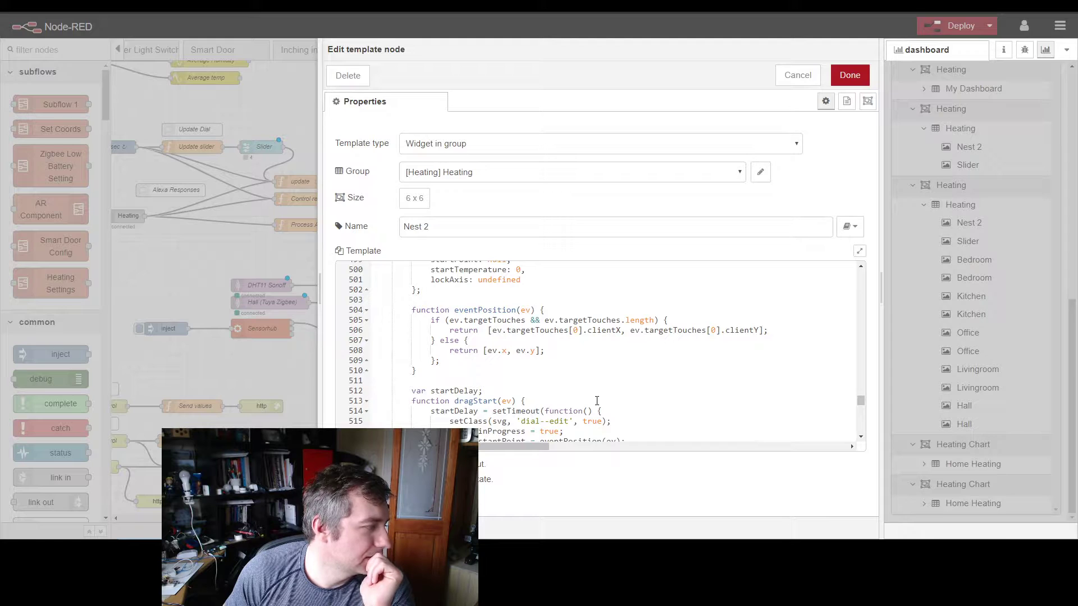
scroll(596, 400, "down", 6)
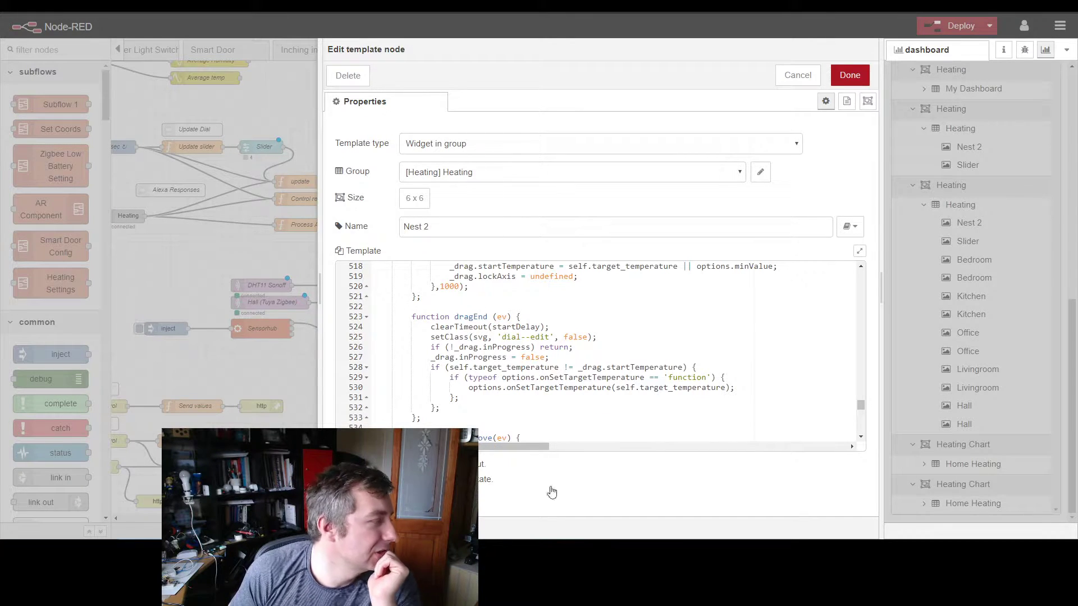
scroll(534, 393, "down", 12)
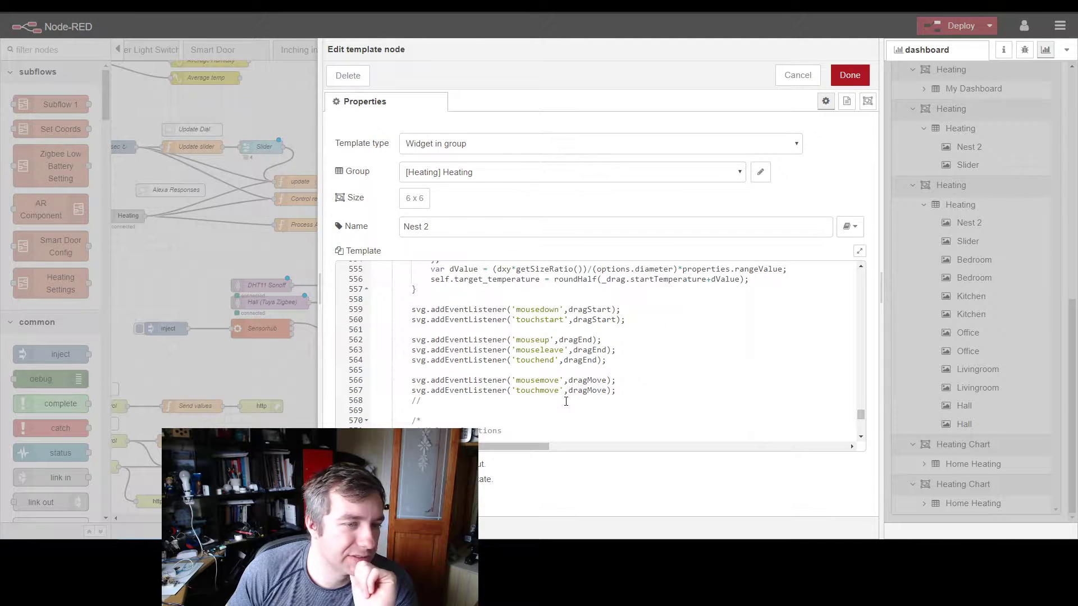
scroll(566, 395, "down", 4)
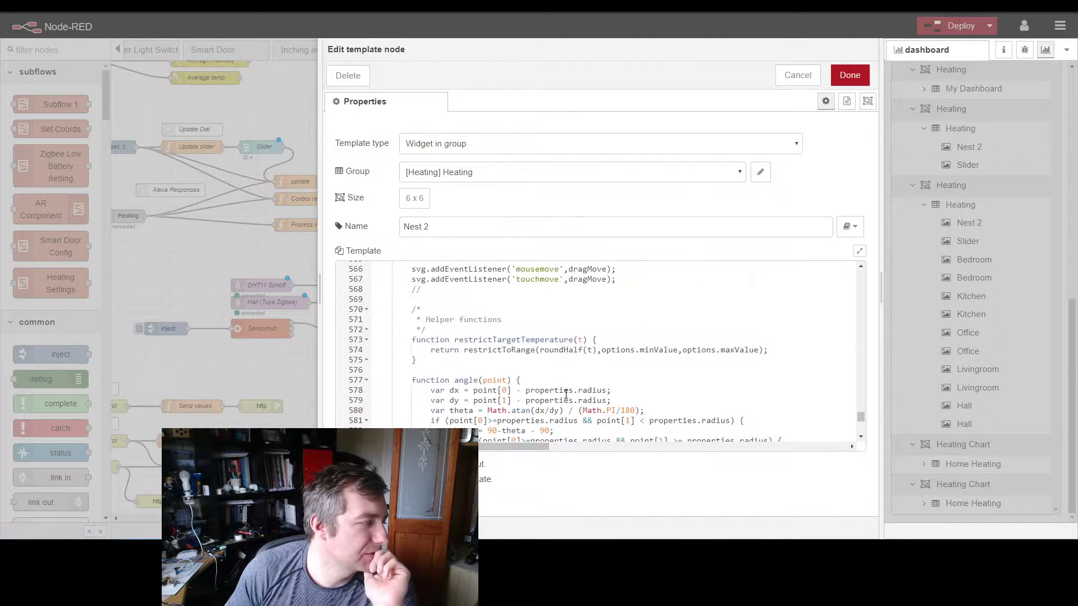
scroll(430, 278, "down", 3)
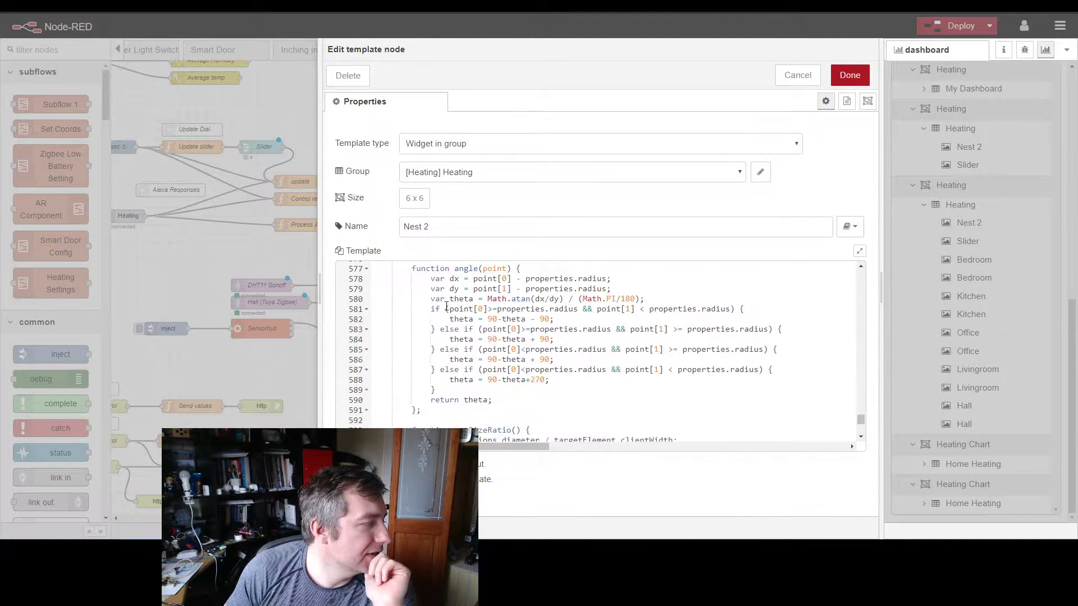
left_click(268, 237)
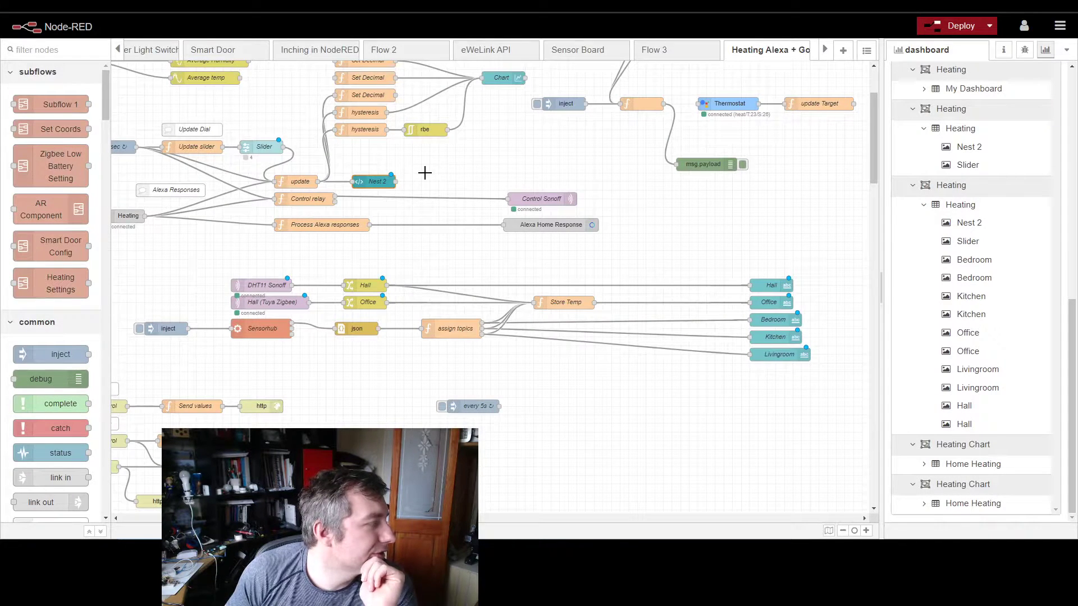
Step: Move the Nest 2 node away from the update node to just above the Control Sonoff node
left_click_drag(371, 181, 580, 194)
left_click_drag(244, 163, 385, 223)
left_click_drag(424, 156, 529, 175)
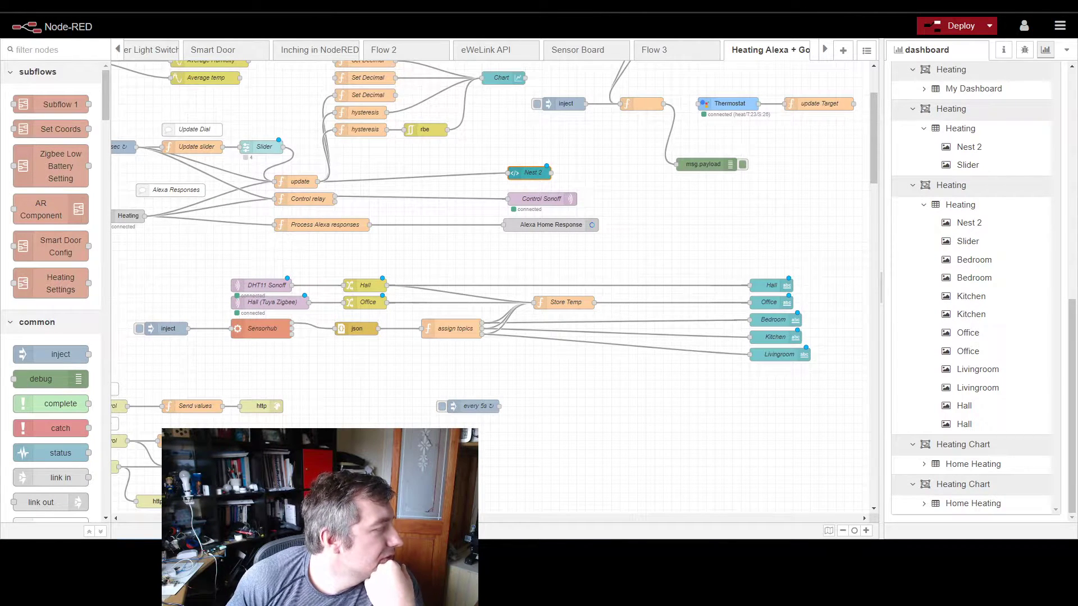
Step: Open the Slider node to check its topic, close it, and align the Nest 2 node level with the update node
scroll(490, 290, "left", 3)
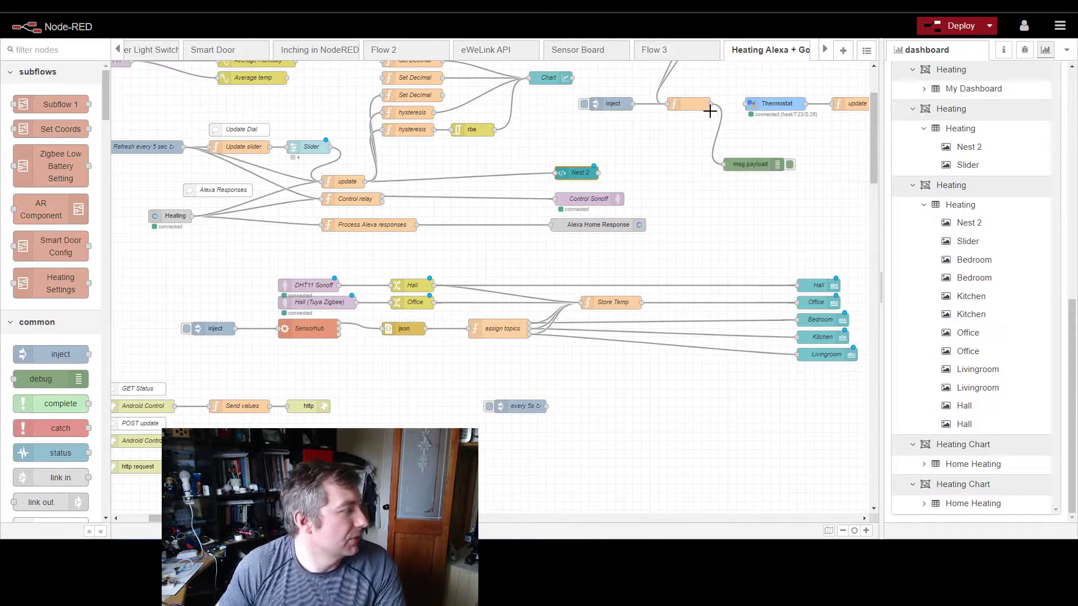
double_click(324, 148)
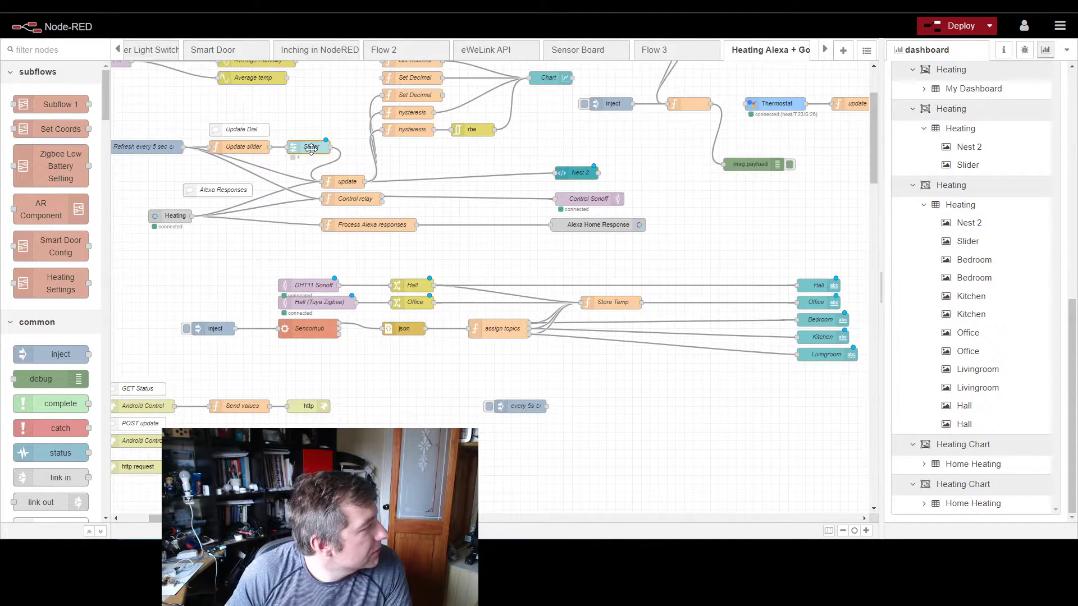
left_click_drag(685, 382, 609, 385)
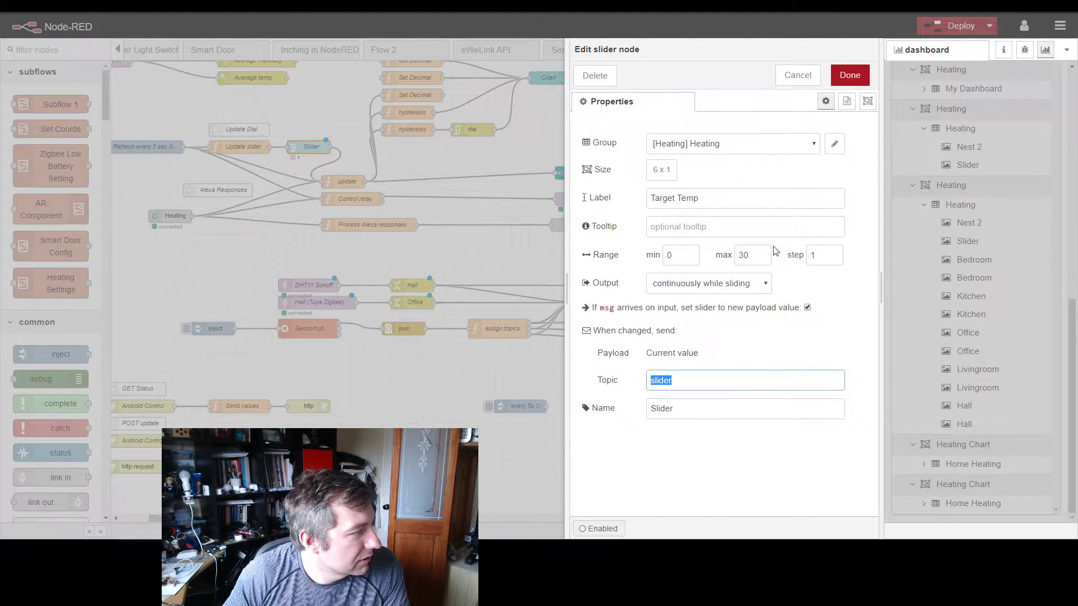
left_click(848, 74)
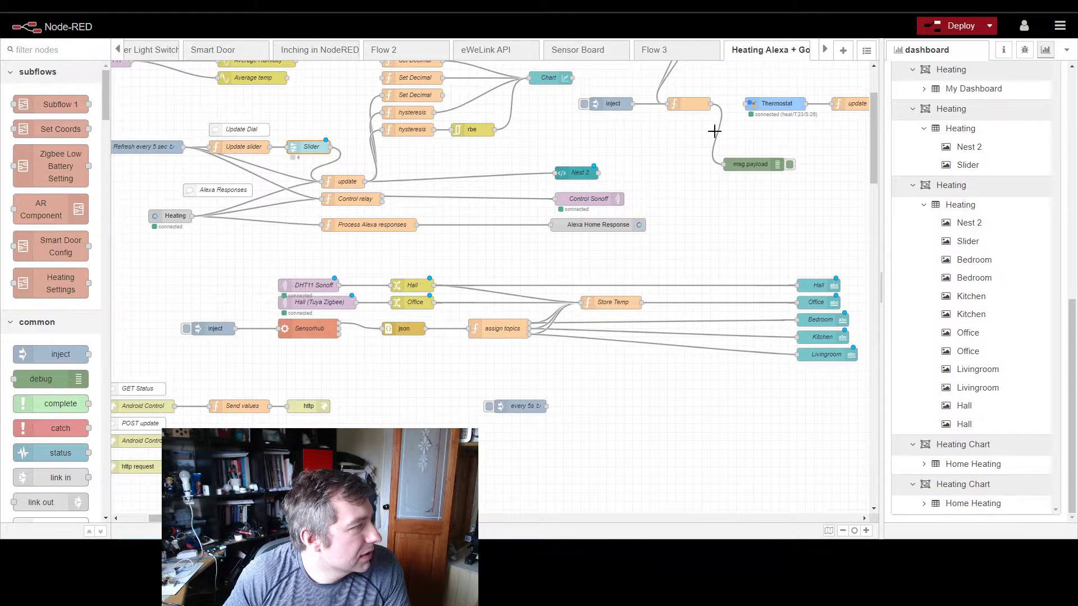
left_click_drag(569, 178, 569, 187)
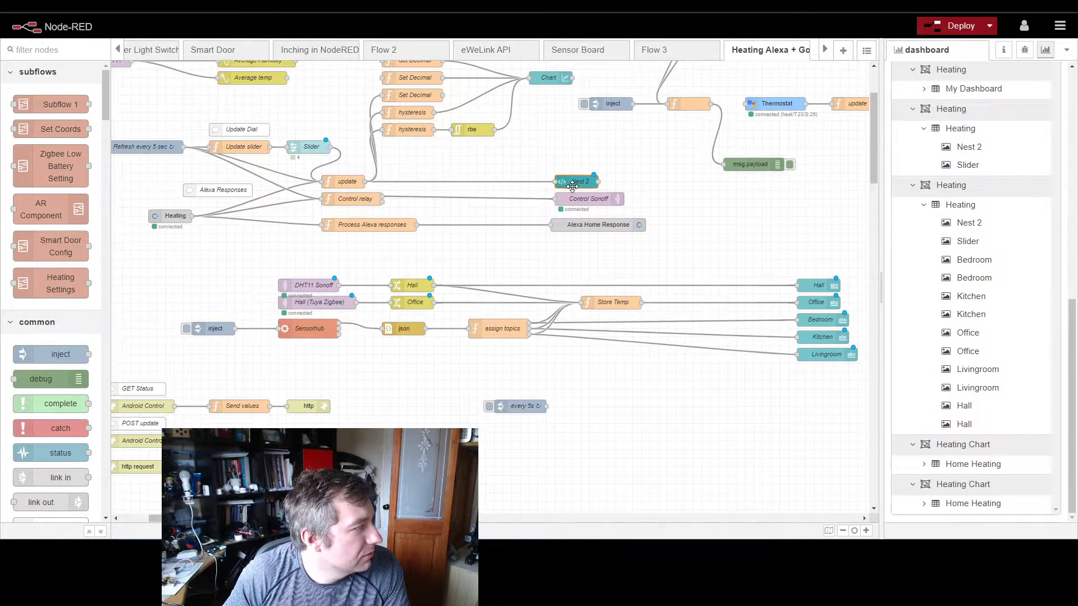
Step: In the unnamed function after the inject node, delete the setpoint entries from the temp branch's heating and off payloads
double_click(681, 107)
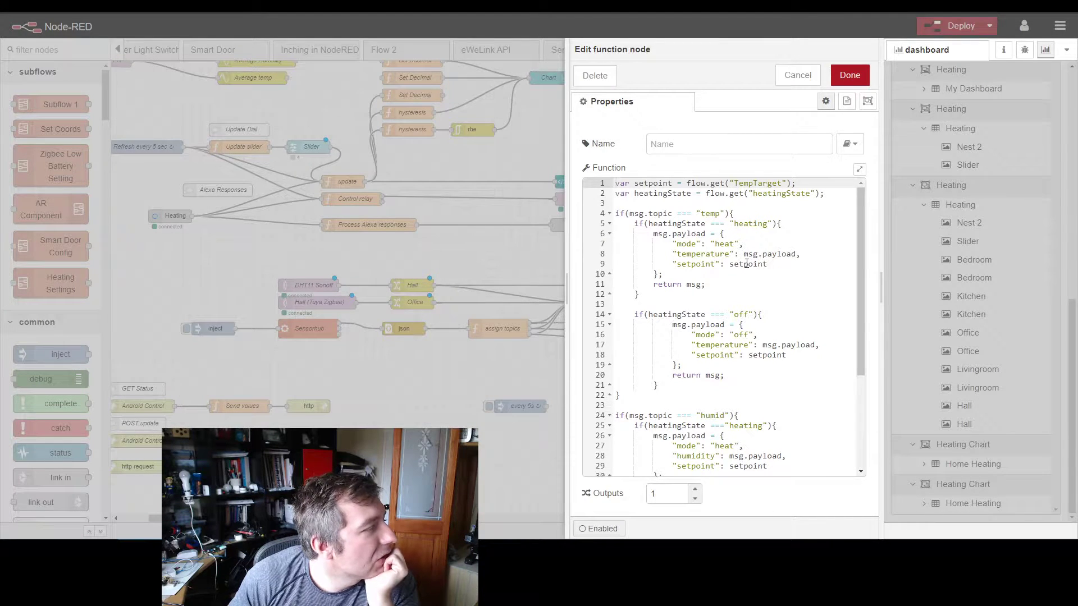
left_click_drag(784, 267, 676, 264)
key("BackSpace")
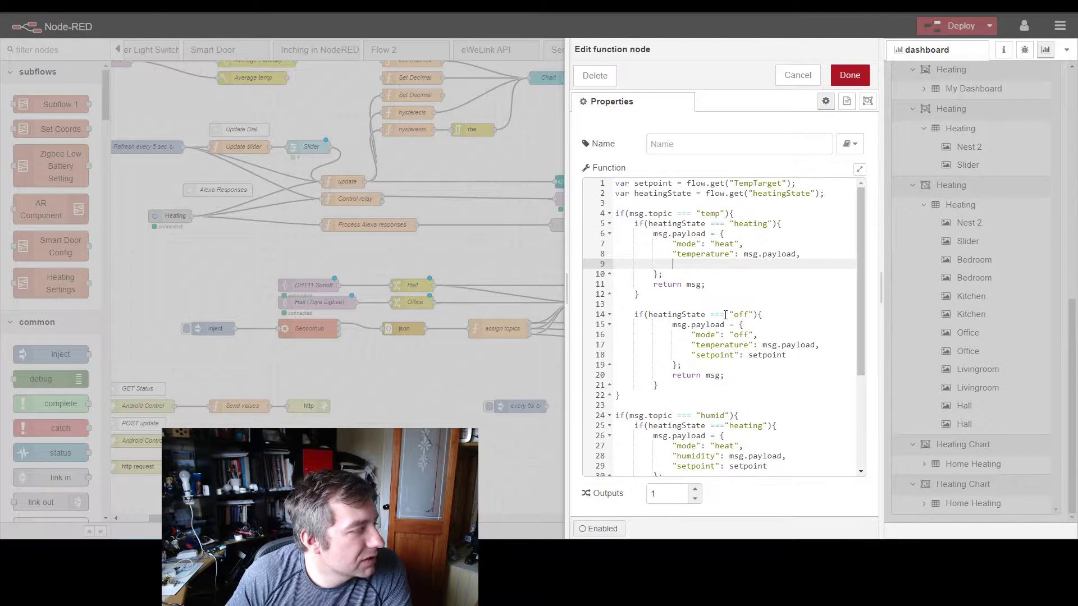
left_click(786, 357)
left_click_drag(788, 357, 691, 354)
key("BackSpace")
Step: Delete the setpoint entries from the humid branch's heating and off payloads and save the function node
scroll(735, 347, "down", 3)
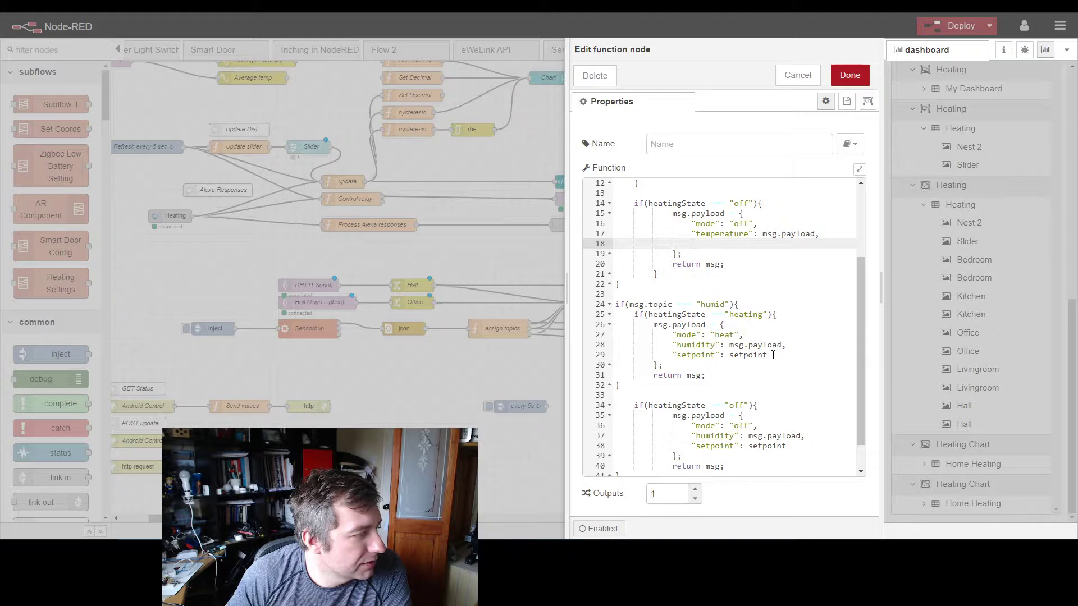
left_click_drag(772, 355, 676, 353)
key("BackSpace")
left_click_drag(787, 446, 691, 446)
key("BackSpace")
scroll(786, 408, "down", 1)
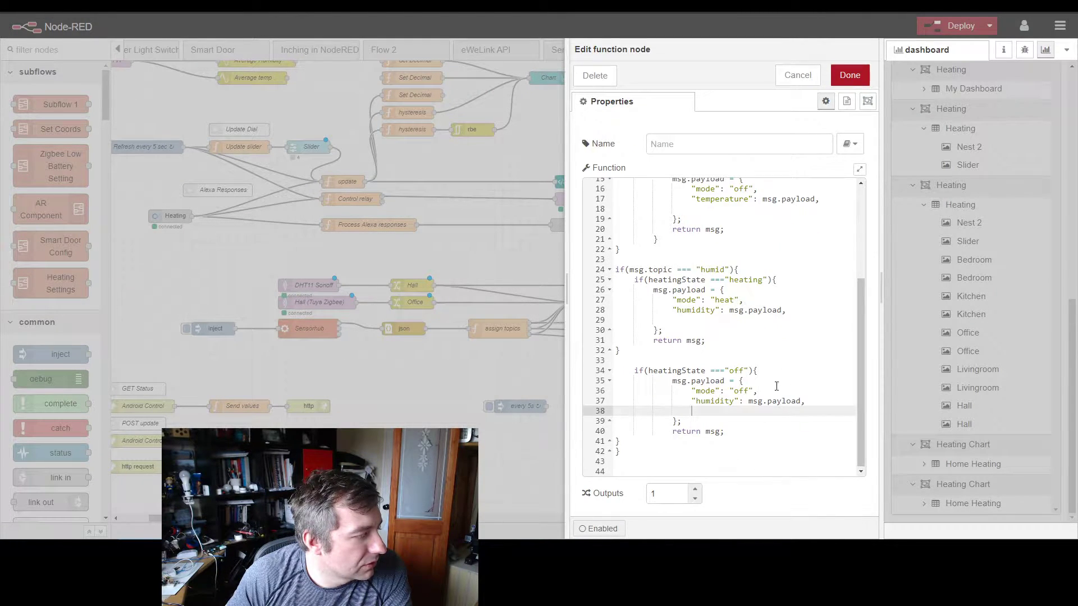
left_click(849, 76)
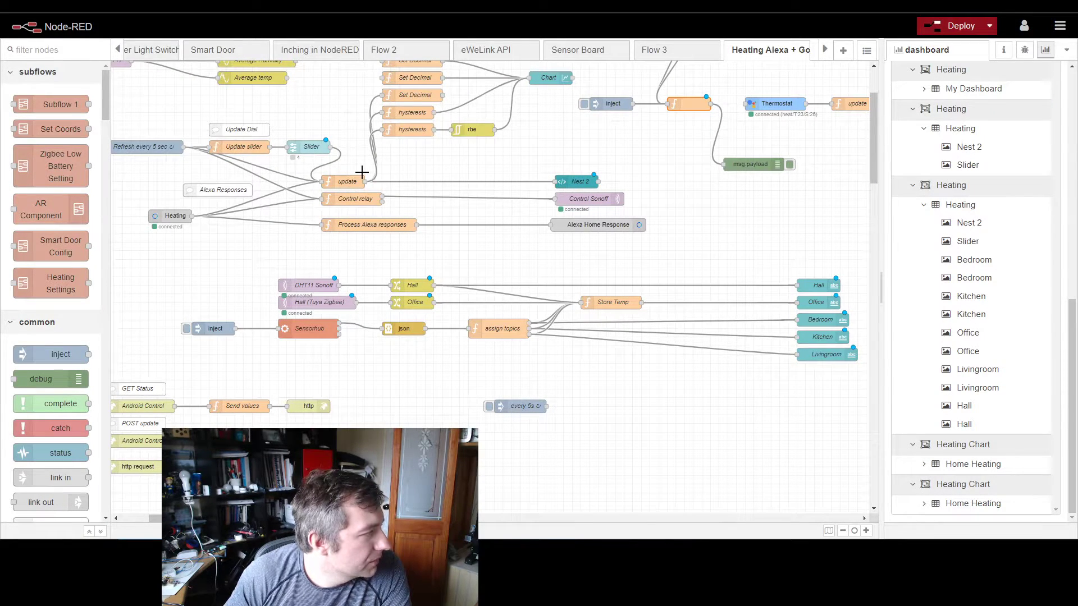
left_click(346, 183)
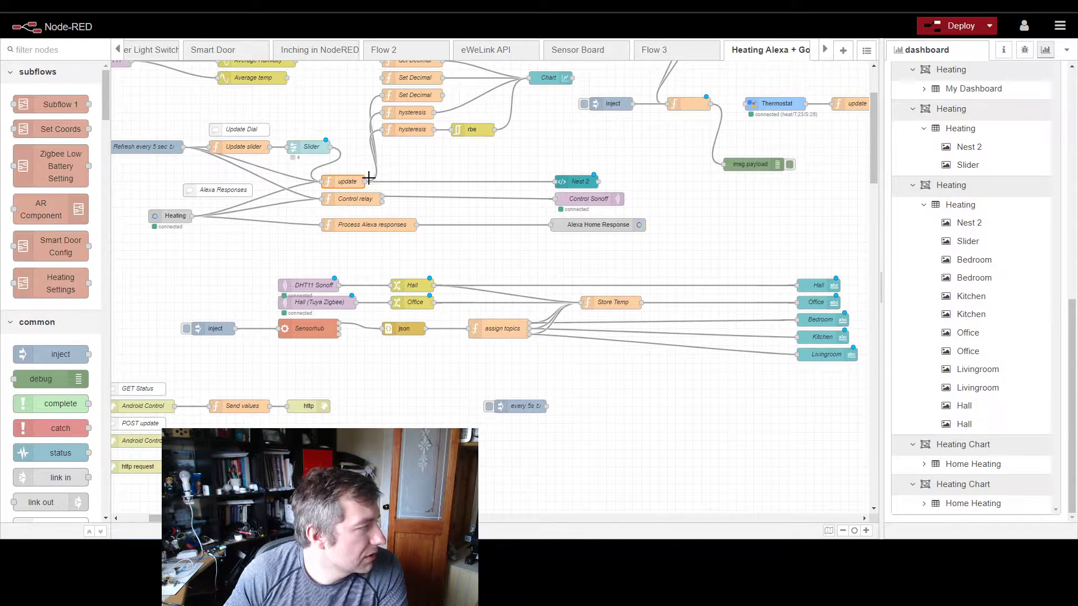
left_click(314, 155)
left_click_drag(284, 129, 340, 161)
left_click(153, 154)
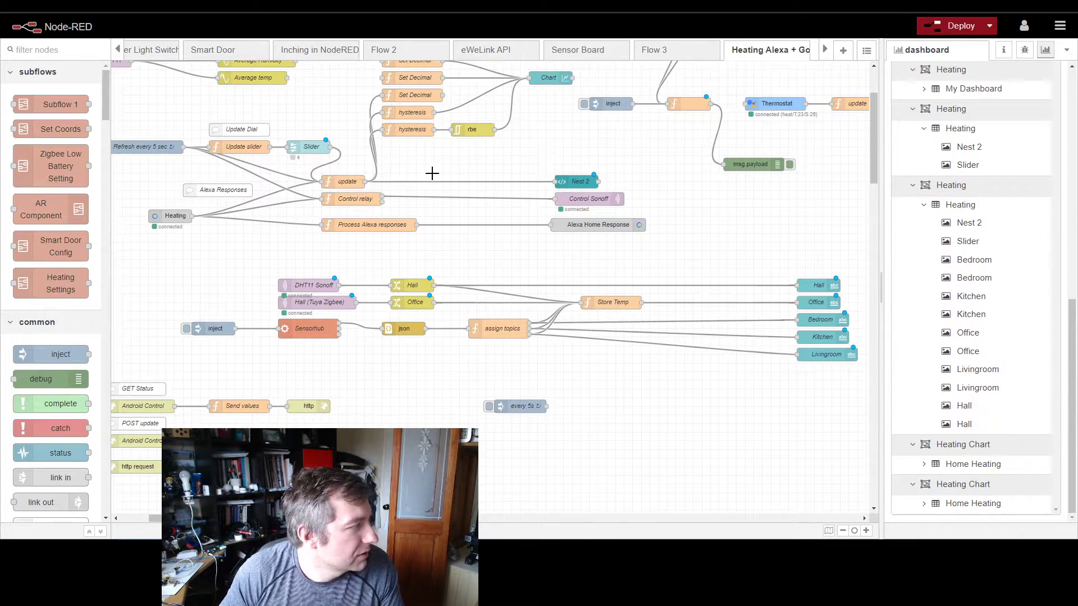
Step: Add a debug node wired to the update node's output and set it to output the complete msg object
left_click(449, 156, "ctrl")
key("Escape")
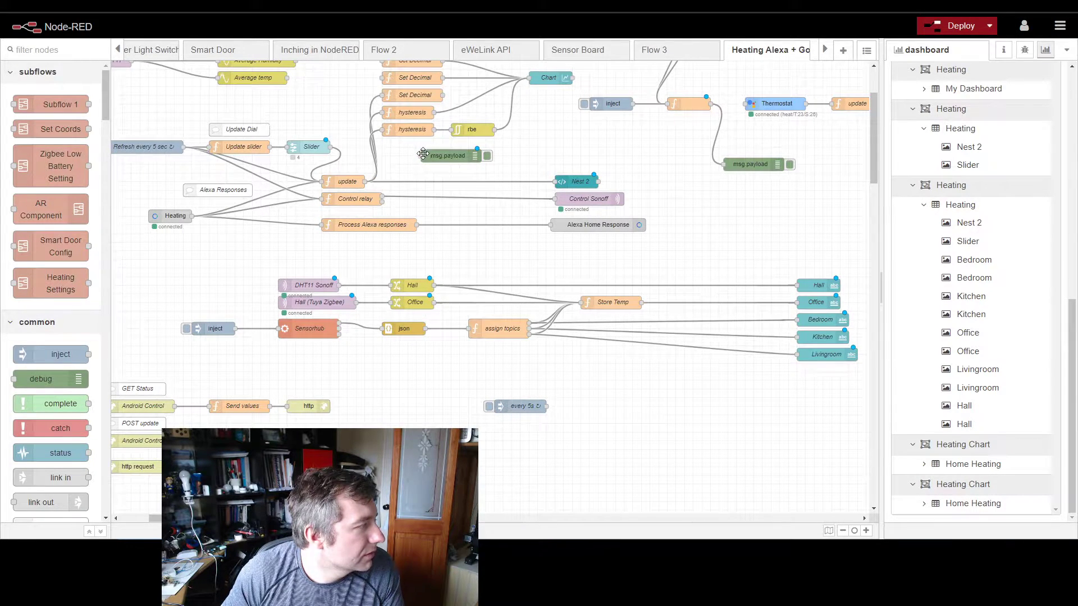
mouse_move(421, 156)
left_mouse_down()
mouse_move(347, 185)
mouse_move(422, 155)
left_mouse_up()
double_click(447, 155)
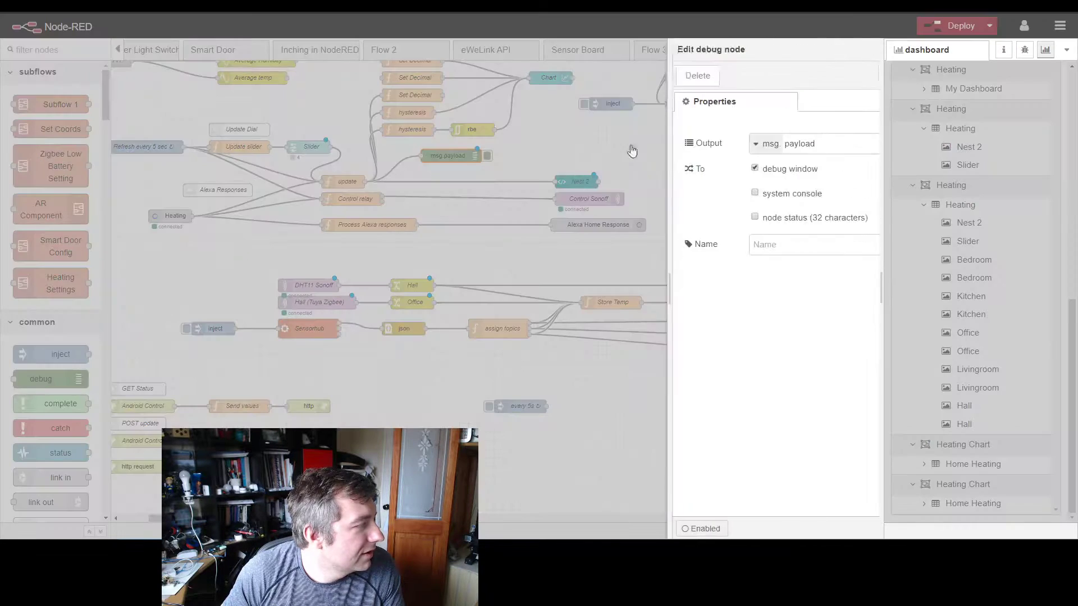
left_click(666, 143)
left_click(671, 180)
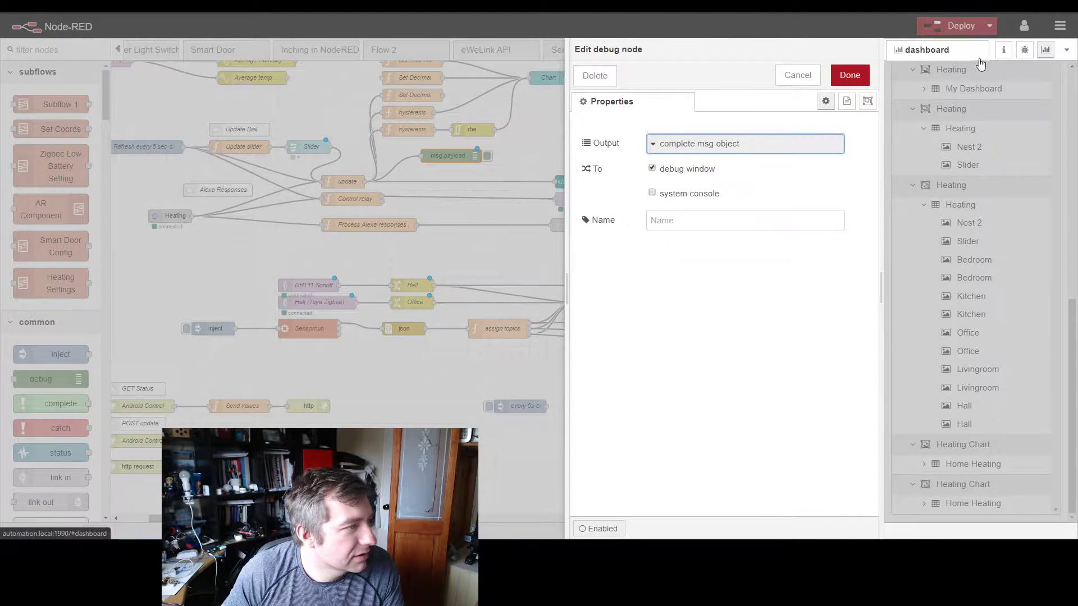
left_click(848, 75)
Step: Show the debug messages and filter them to the current flow only
left_click(1024, 49)
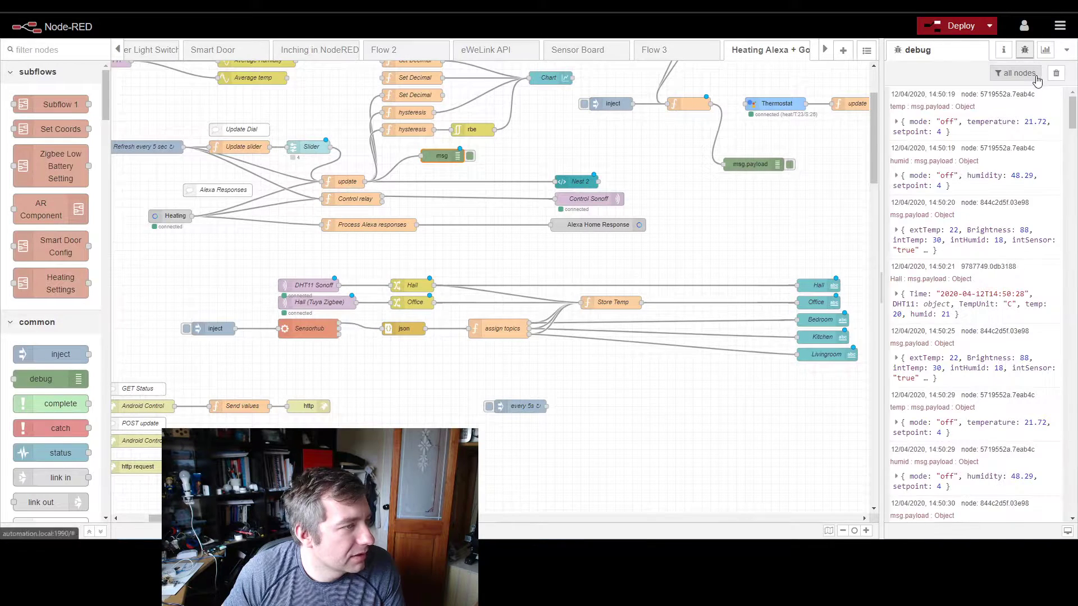
left_click(1034, 73)
left_click(1044, 100)
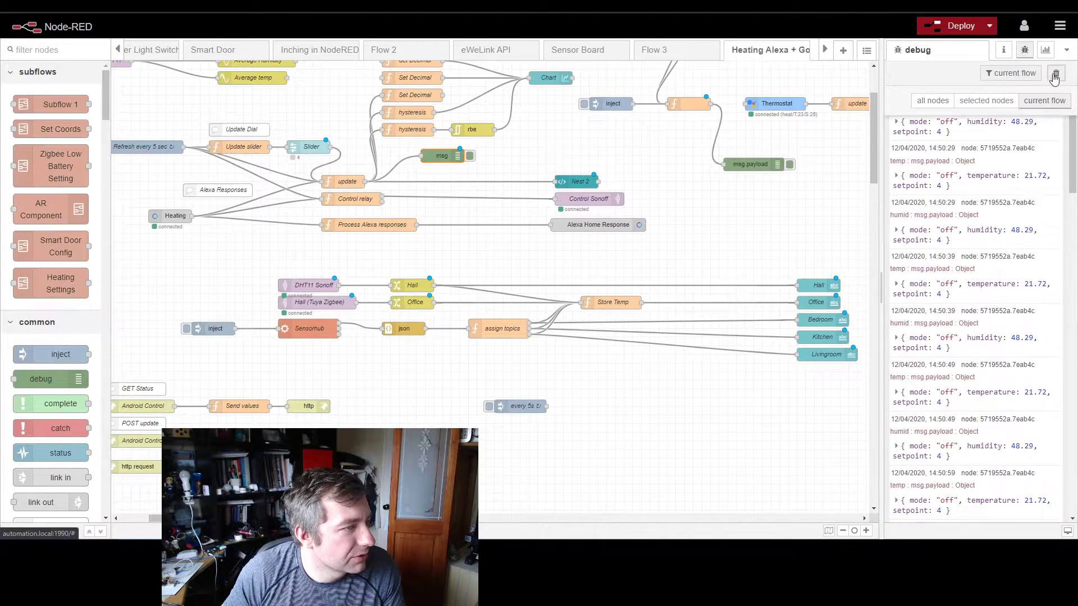
Step: Deploy the flow and expand the setValues message in the debug output
left_click(961, 26)
left_click(649, 106)
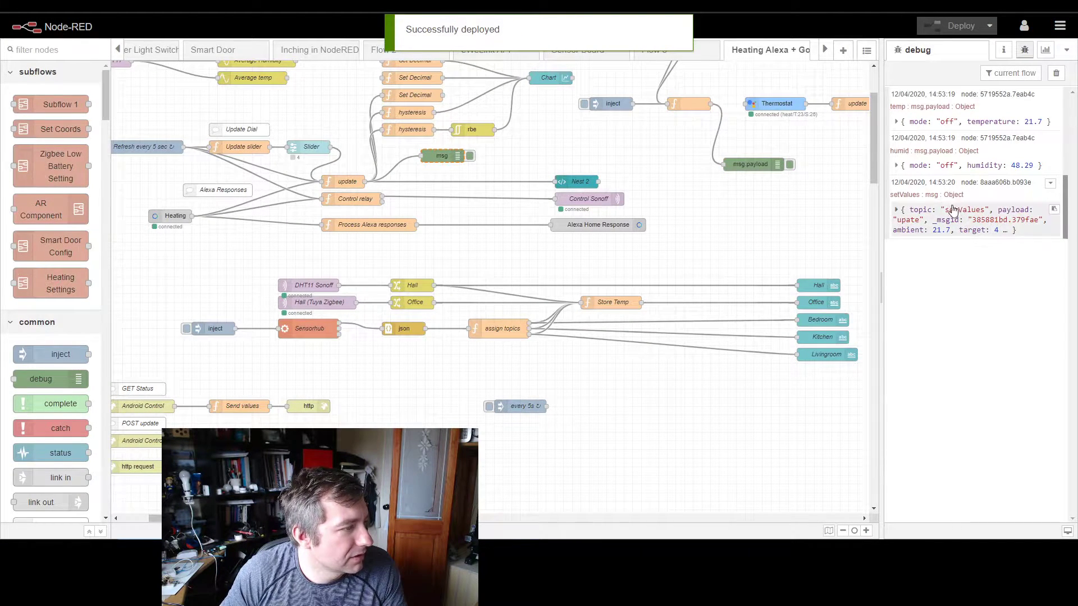
left_click(897, 213)
Step: Disable the msg debug node after update, redeploy, and highlight the target and ambient entries in the setValues message
left_click(469, 155)
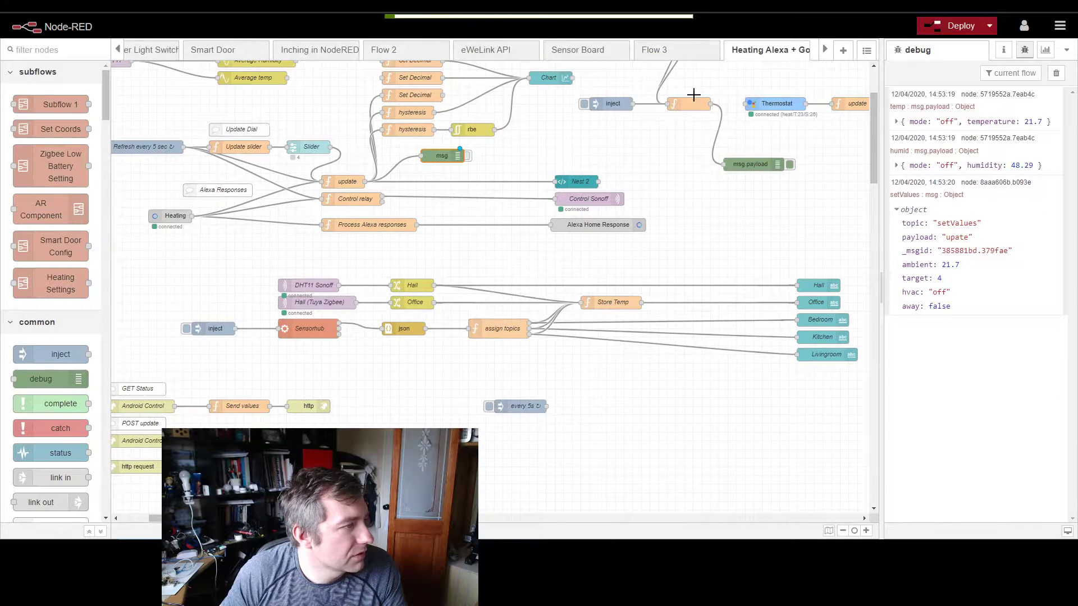
left_click(952, 28)
left_click(662, 147)
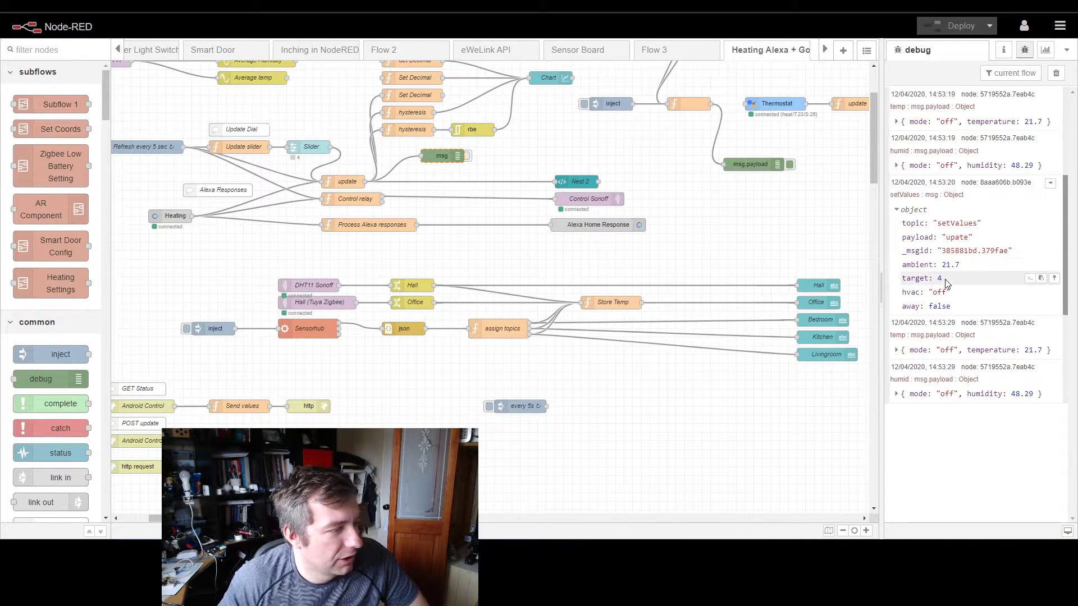
left_click_drag(952, 292, 900, 281)
left_click_drag(964, 266, 901, 268)
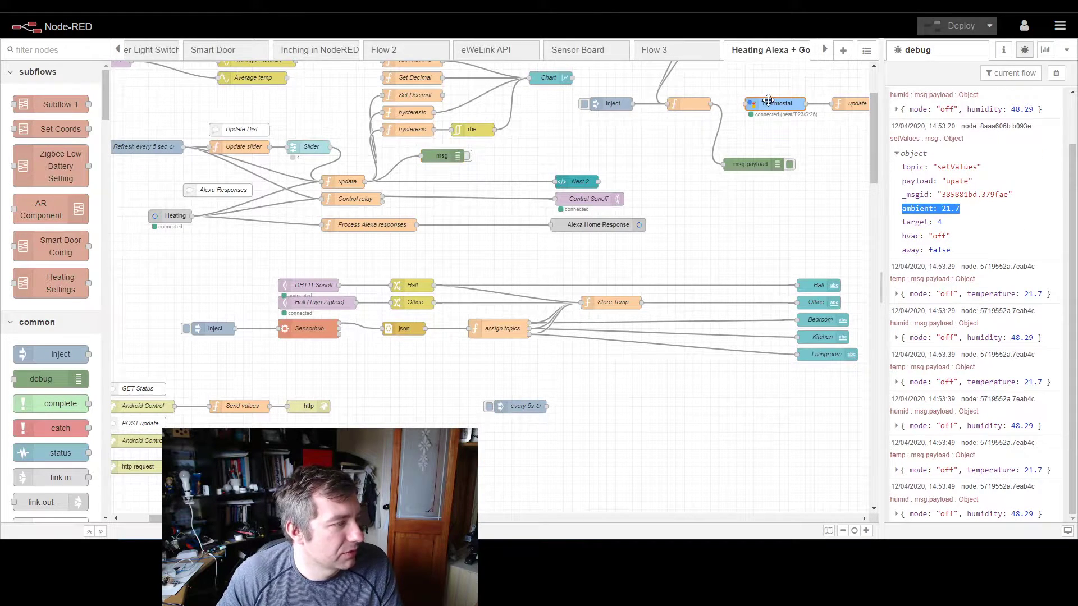
Step: Add a change node to the flow and place it just above the Nest 2 node
left_click(640, 145, "ctrl")
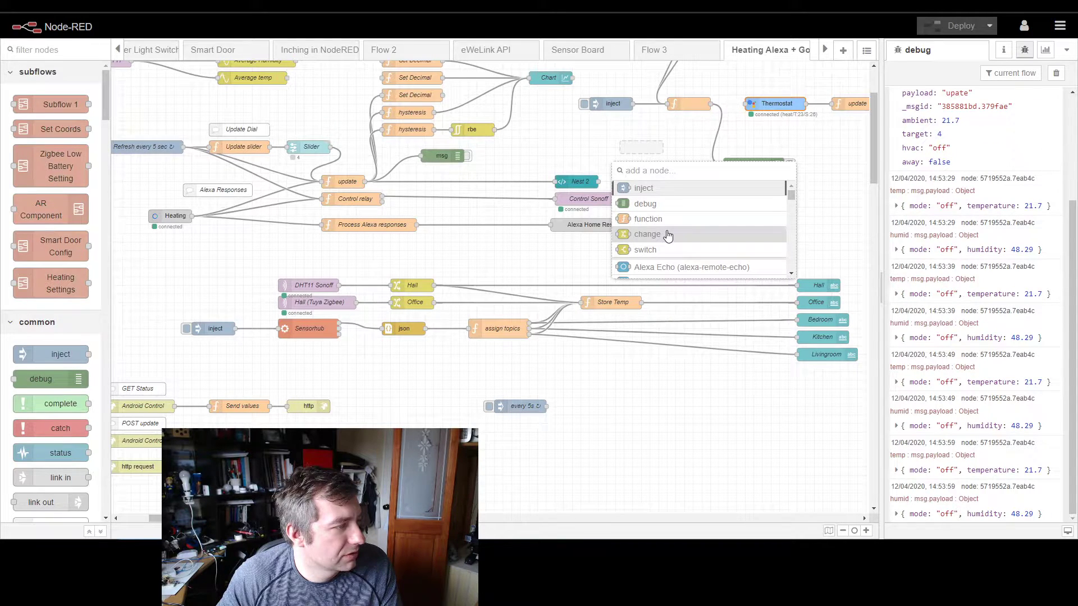
left_click(667, 234)
left_click_drag(633, 147, 547, 152)
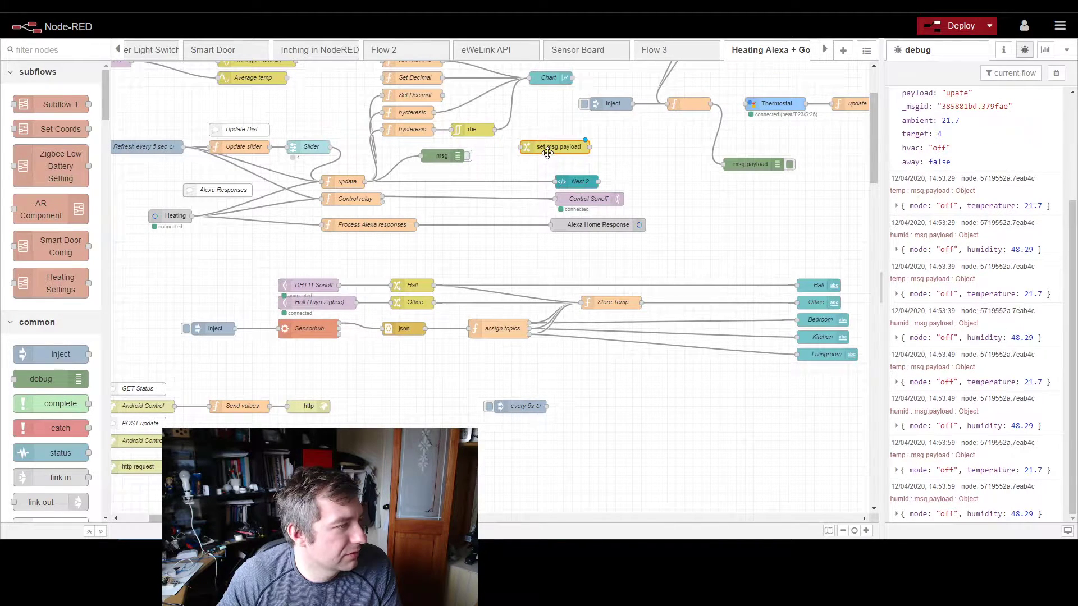
Step: Make the change node's first rule set msg.payload.temperature to msg.ambient
double_click(546, 149)
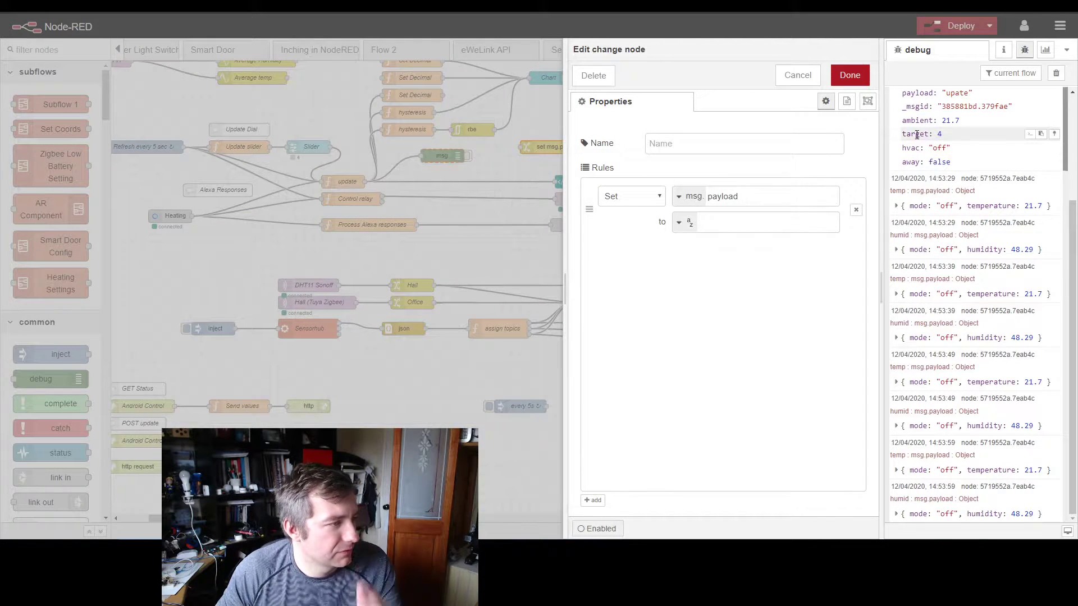
scroll(912, 162, "up", 1)
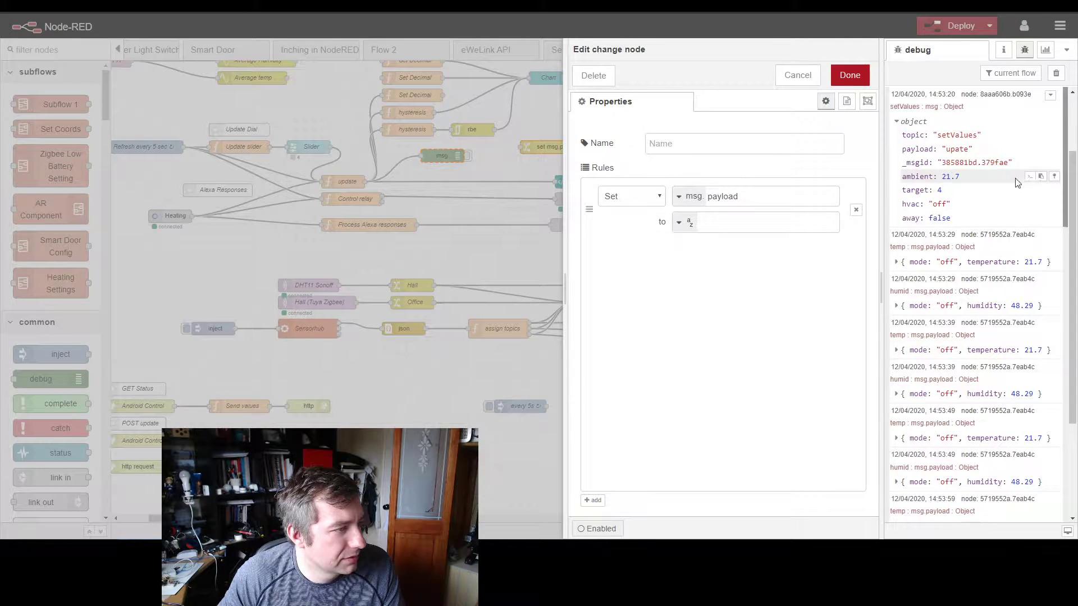
left_click(1030, 177)
left_click_drag(753, 196, 683, 202)
key("ctrl+v")
left_click(706, 220)
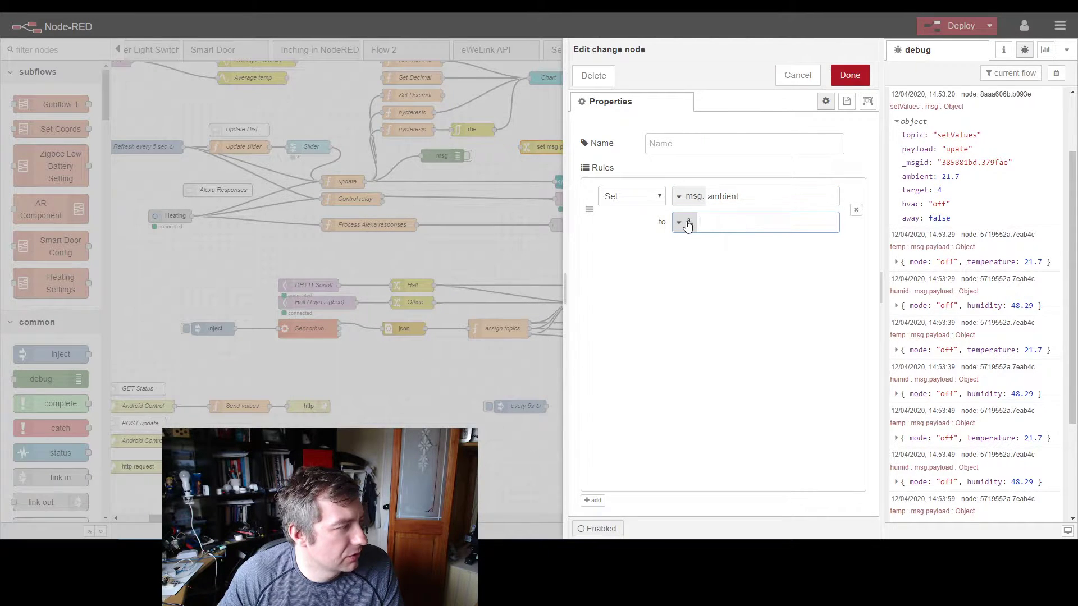
left_click(686, 223)
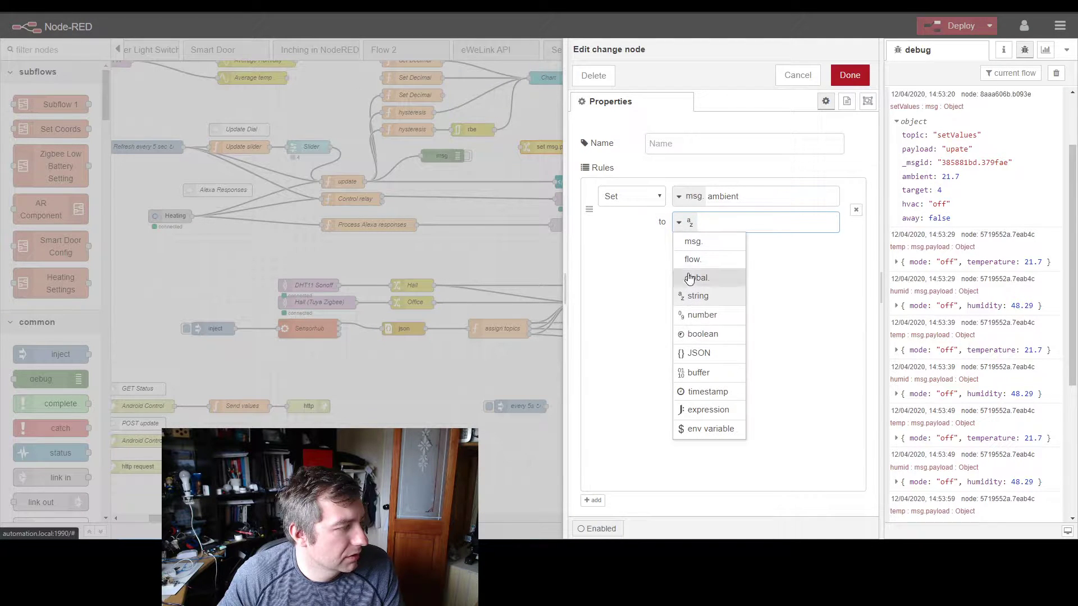
left_click(692, 243)
left_click_drag(744, 196, 704, 195)
key("ctrl+c")
left_click(728, 222)
key("ctrl+v")
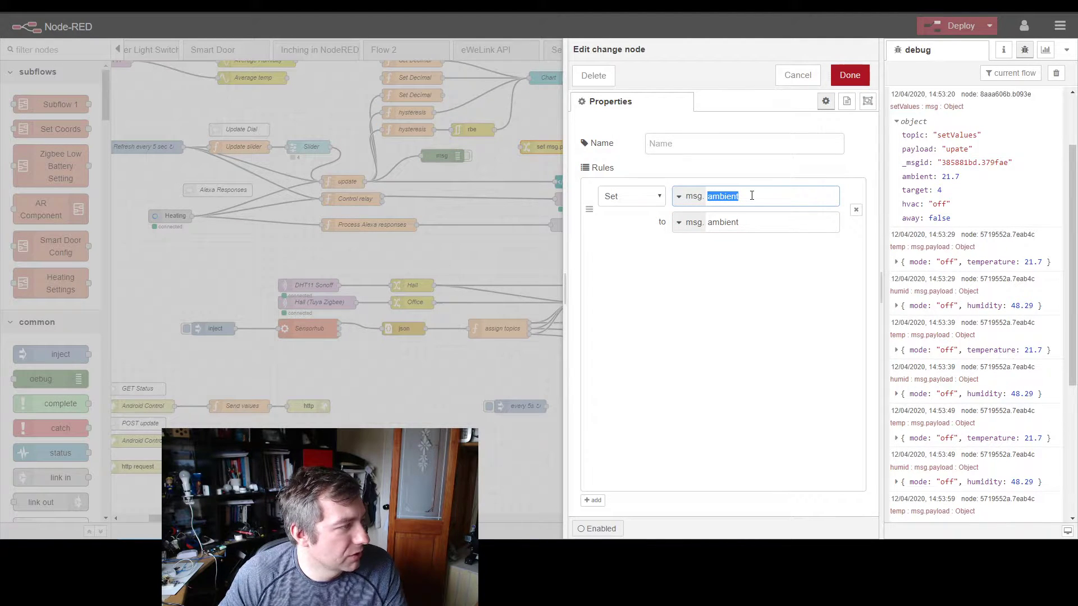
type("pay")
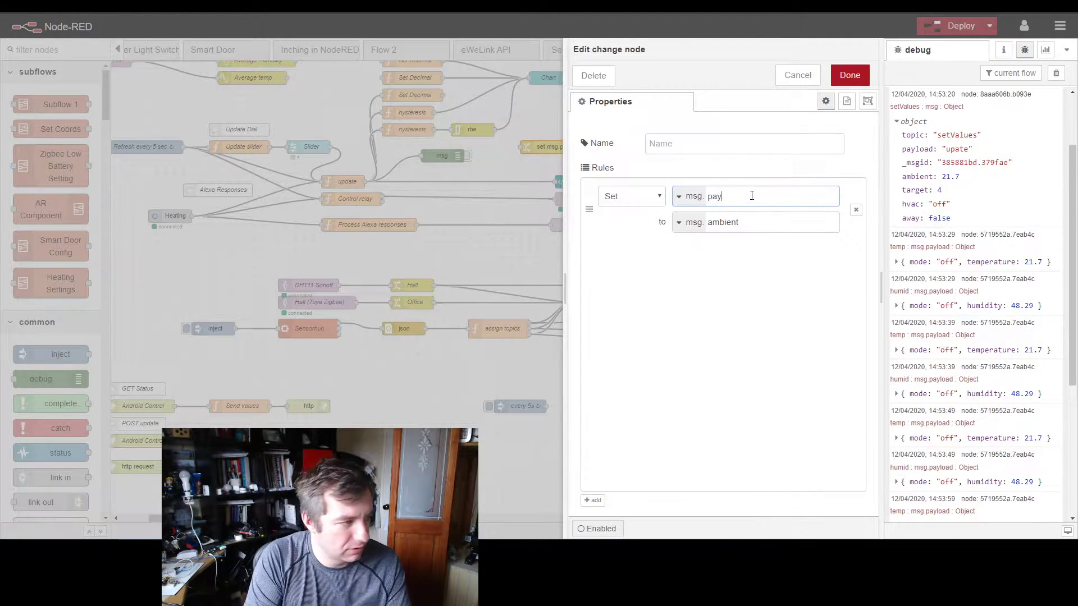
type("load.temperature")
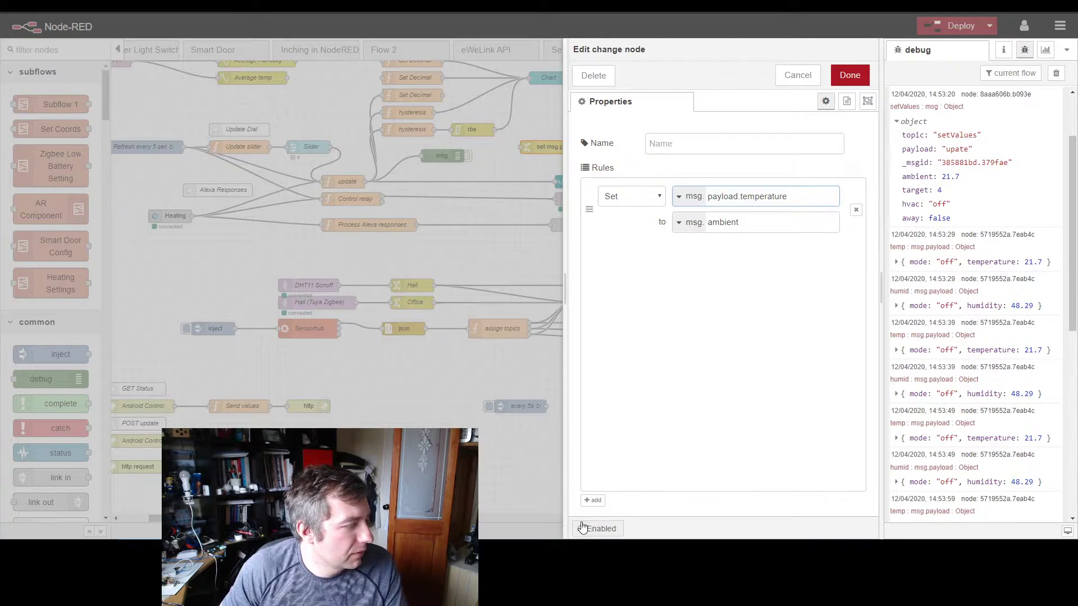
Step: Add a second rule to the change node that sets msg.payload.setpoint to msg.target, and save the node
left_click(593, 500)
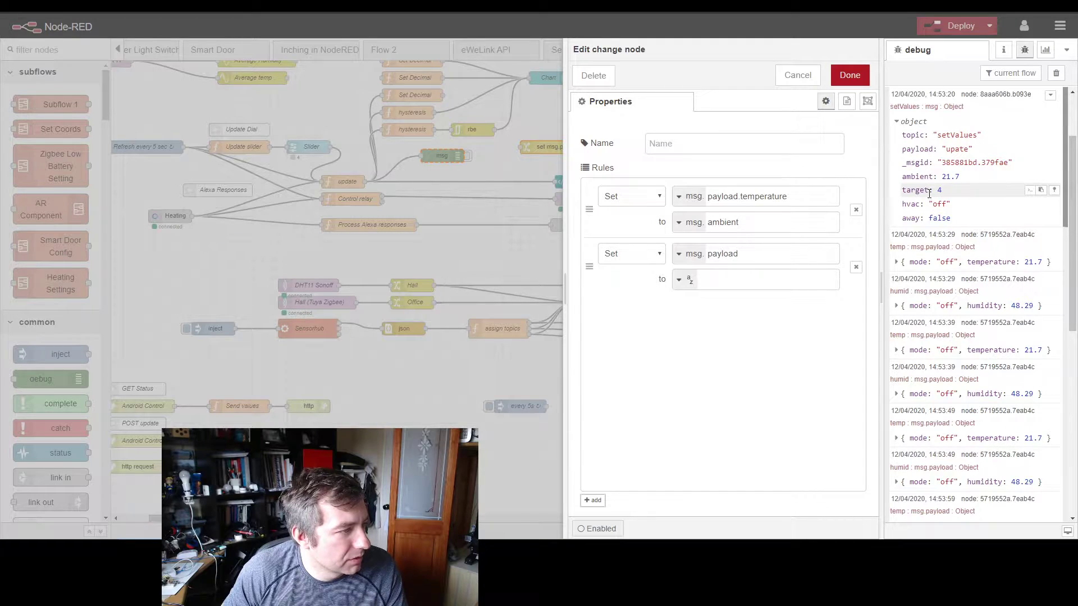
left_click(1028, 191)
left_click(721, 278)
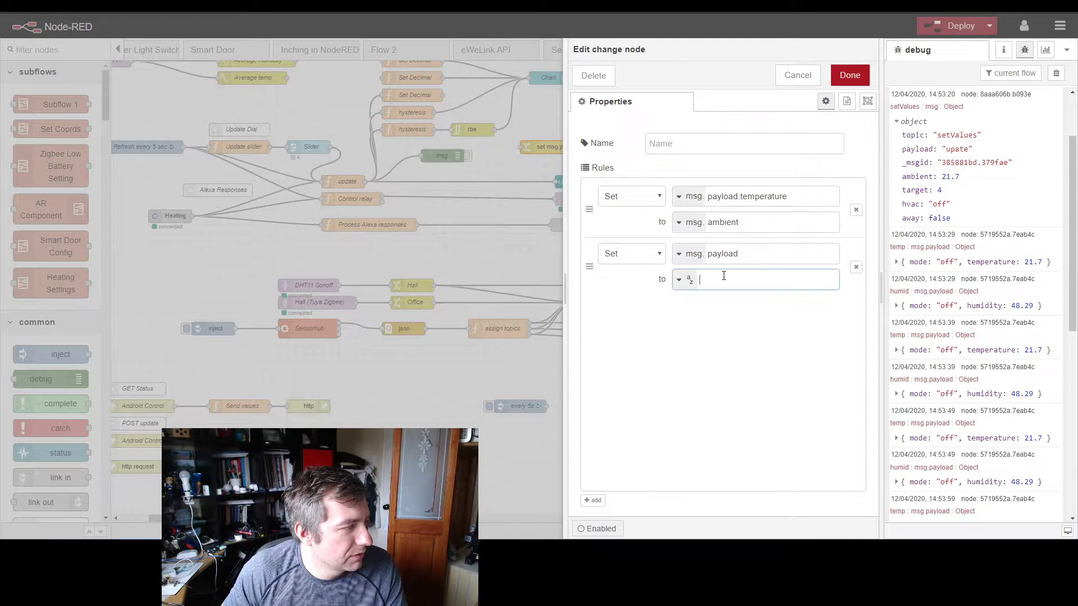
left_click(681, 279)
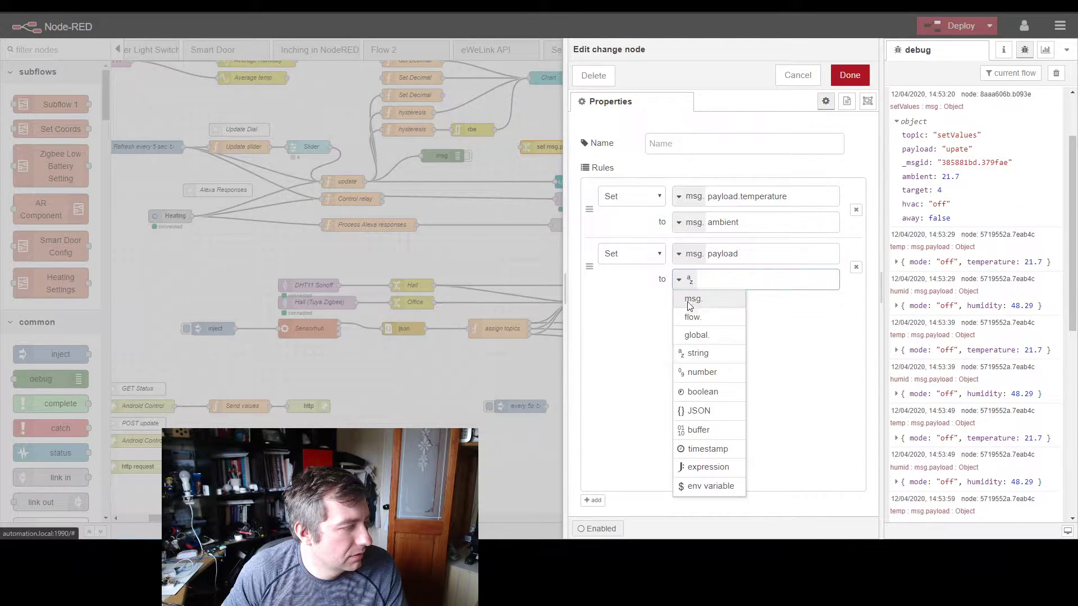
left_click(692, 300)
key("ctrl+v")
double_click(745, 262)
type("s")
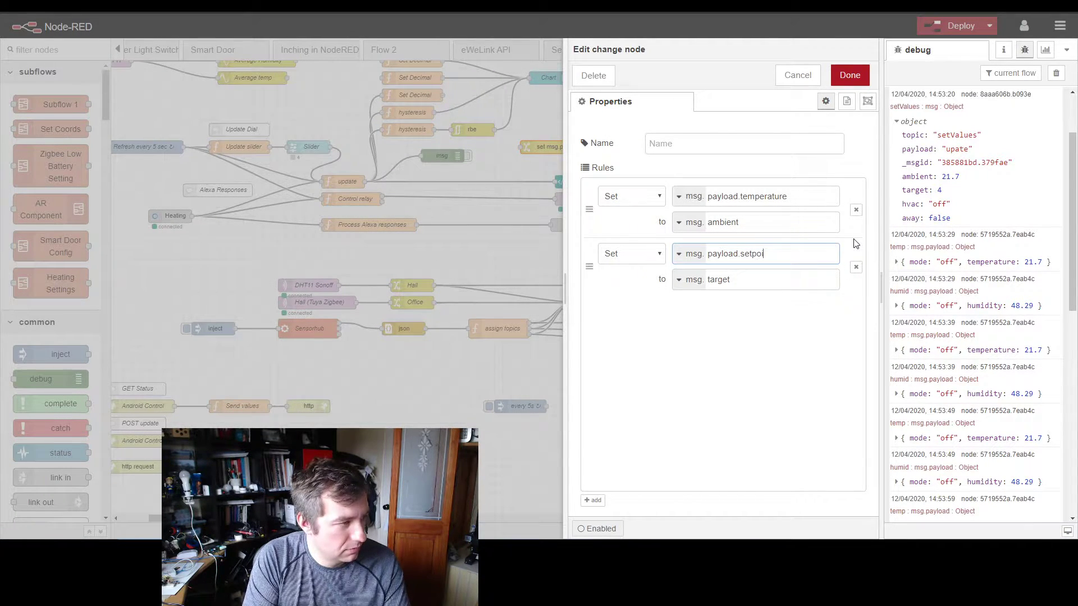
left_click(849, 75)
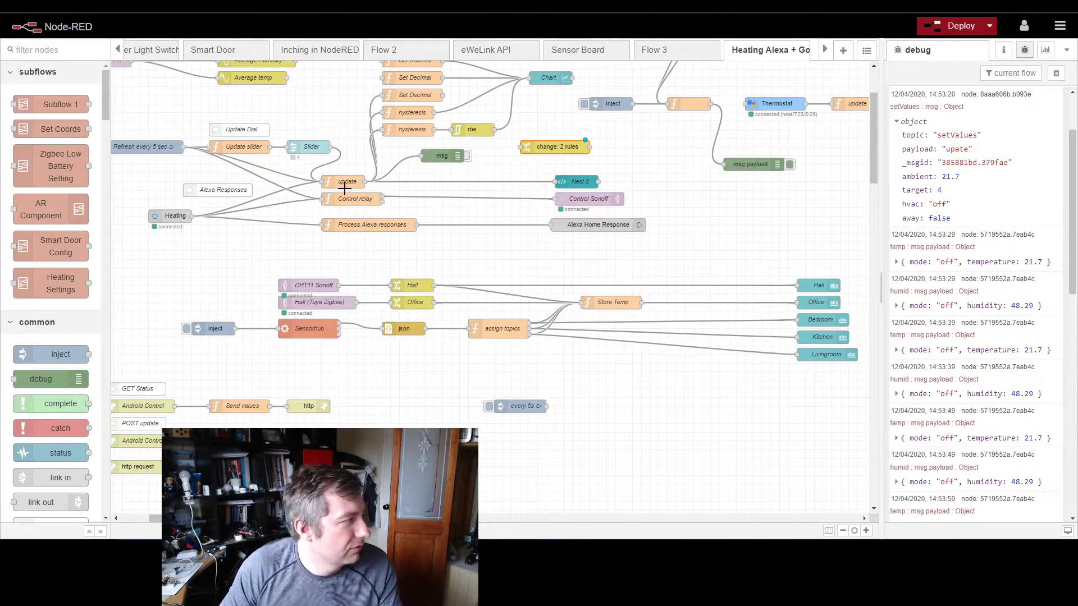
Step: Check the code of the update function, the change node's rules and the unnamed function after the inject node
double_click(344, 183)
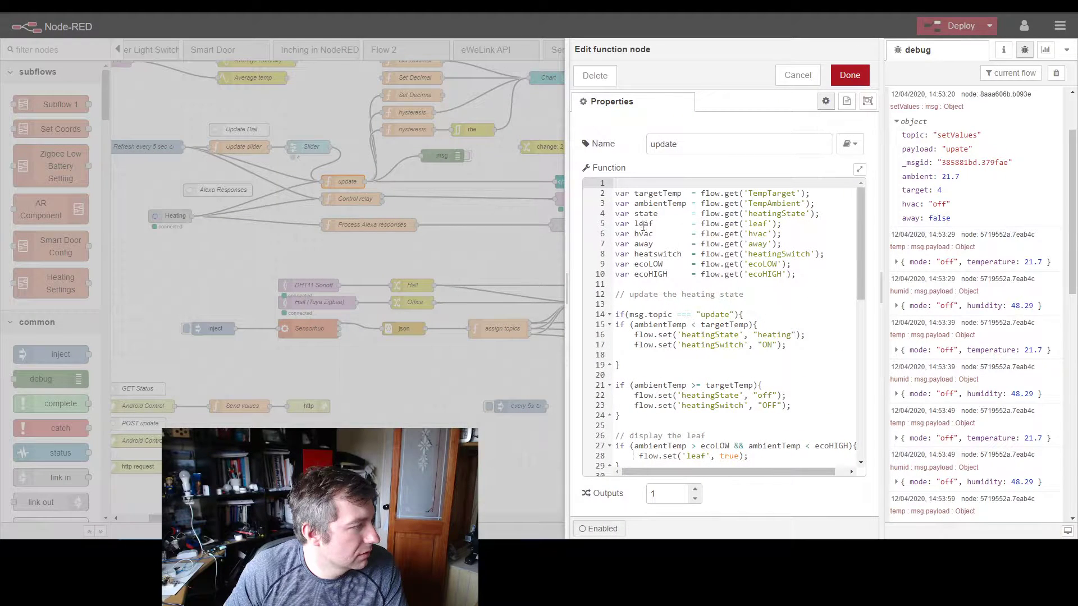
key("Escape")
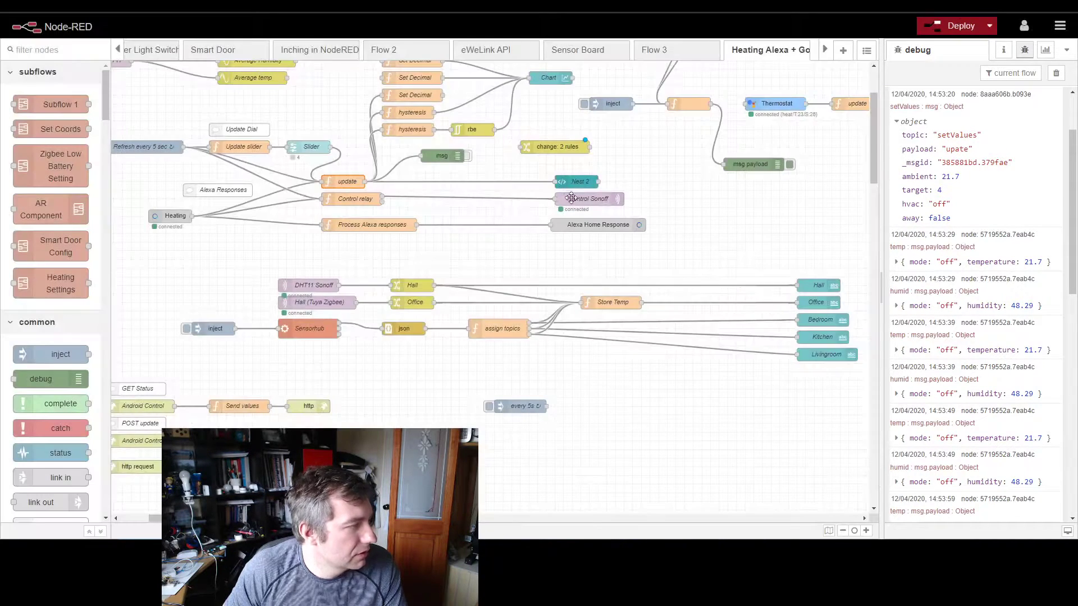
double_click(541, 148)
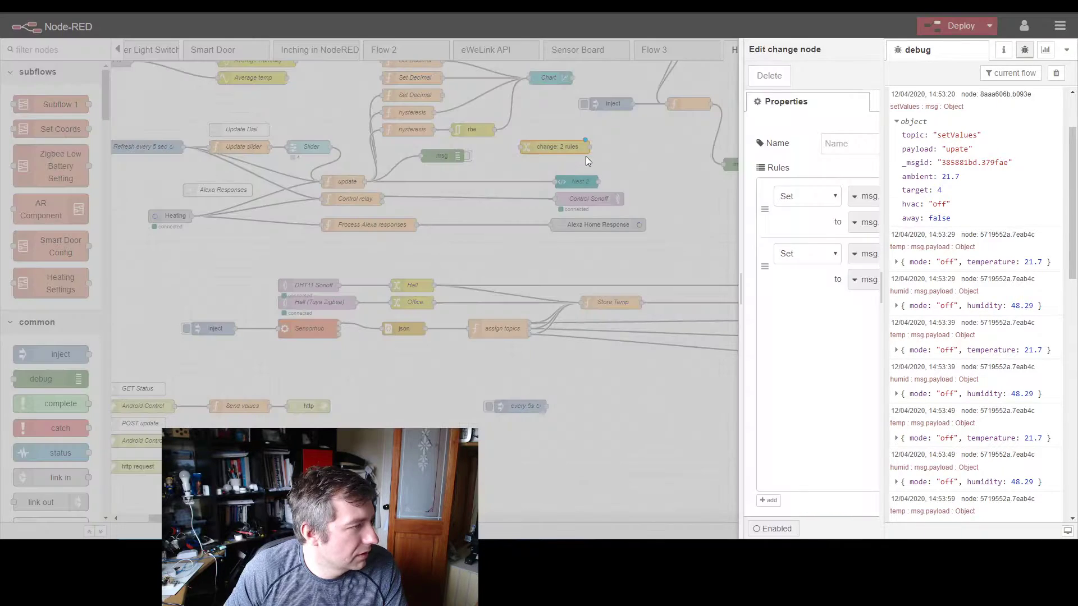
key("Escape")
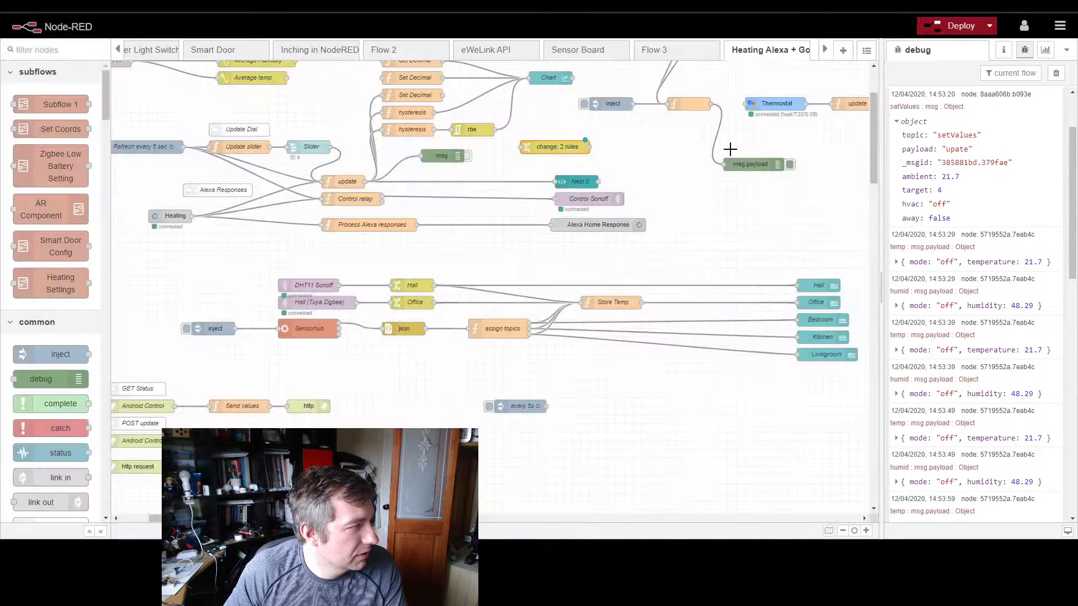
double_click(674, 107)
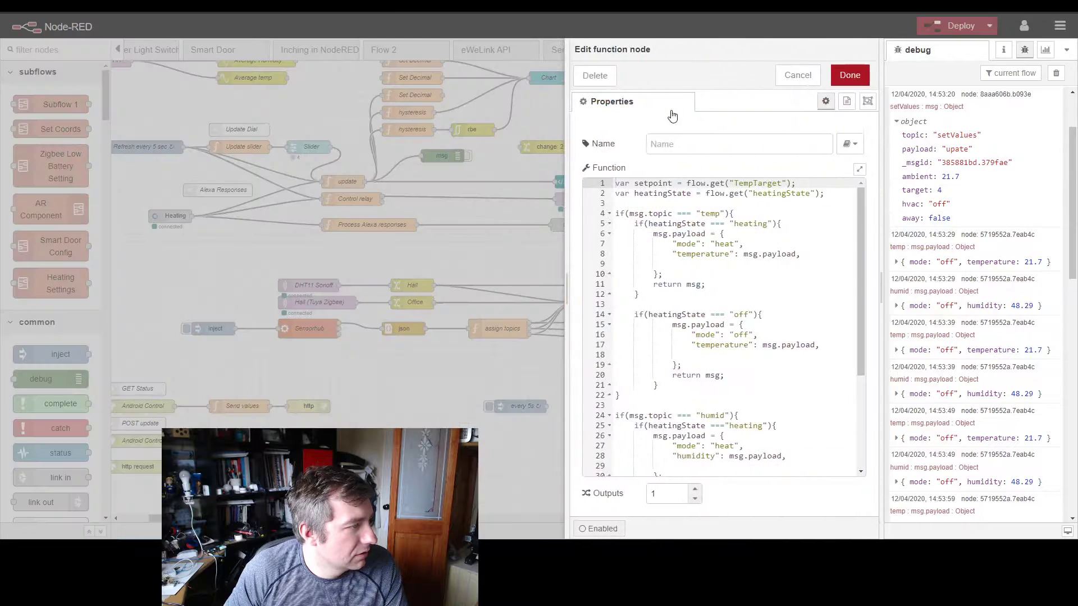
left_click(836, 79)
Step: Move the msg.payload debug node up above the unnamed function, bring the Thermostat node down, and wire the change node into it
left_click(765, 162)
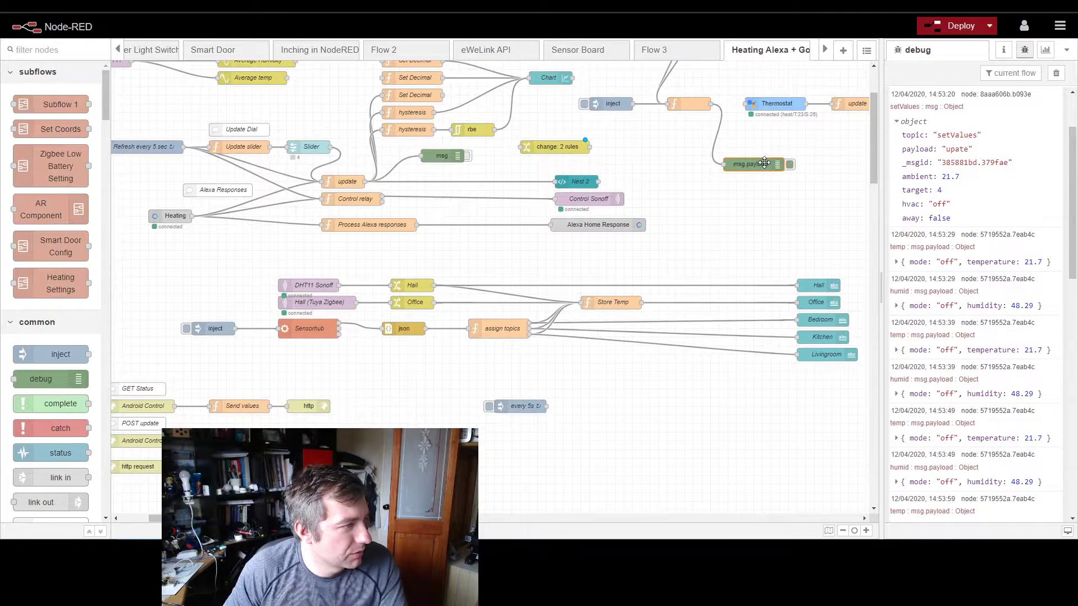
left_click(761, 124)
mouse_move(755, 164)
left_mouse_down()
mouse_move(749, 77)
mouse_move(751, 152)
left_mouse_up()
left_click_drag(589, 148, 729, 147)
left_click_drag(543, 147, 564, 165)
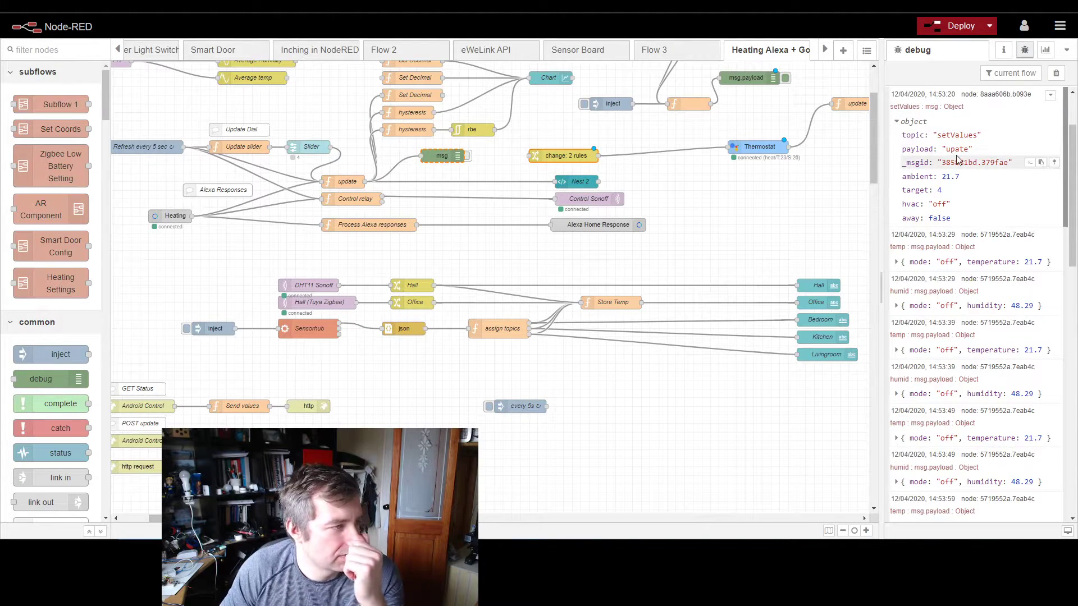
Step: Re-enable the msg debug node after update and clear the debug messages
double_click(918, 206)
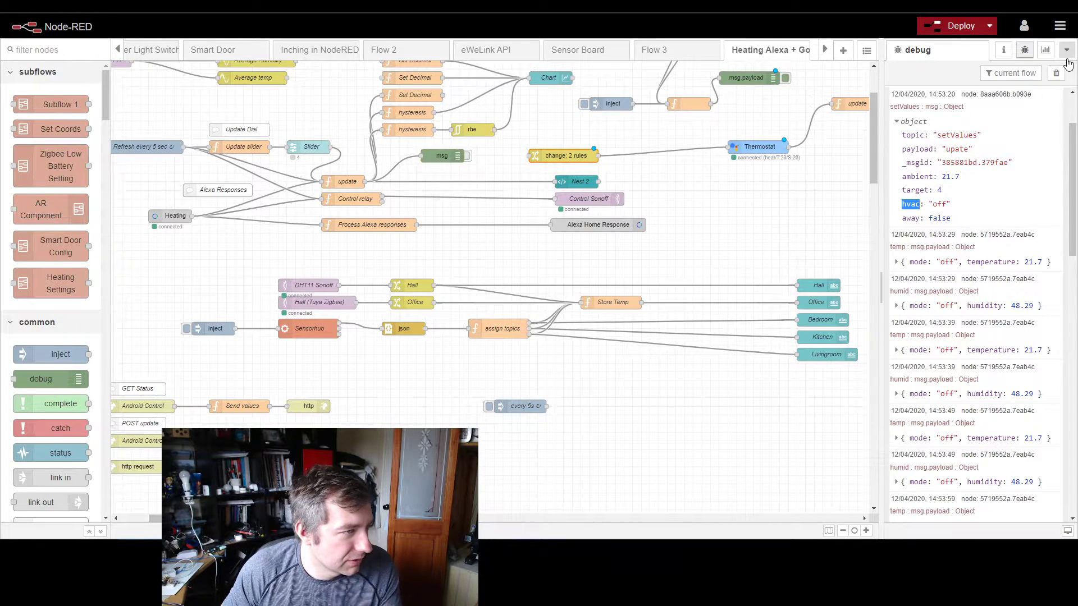
left_click(1058, 75)
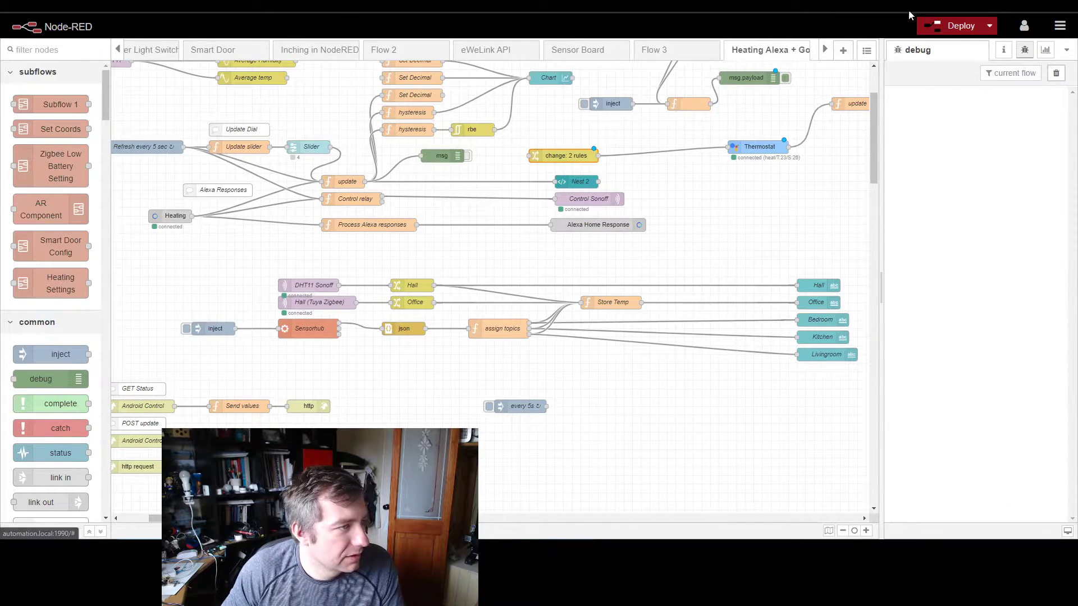
left_click(469, 156)
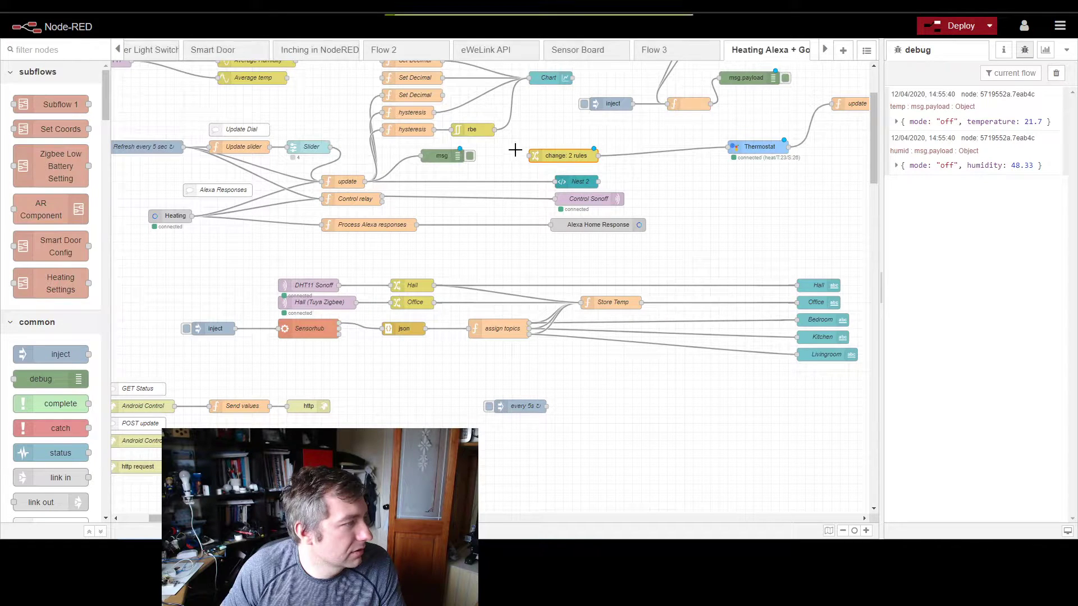
left_click(1056, 73)
Step: Deploy the flow despite the improperly configured node and switch to the Heating dashboard window
left_click(963, 26)
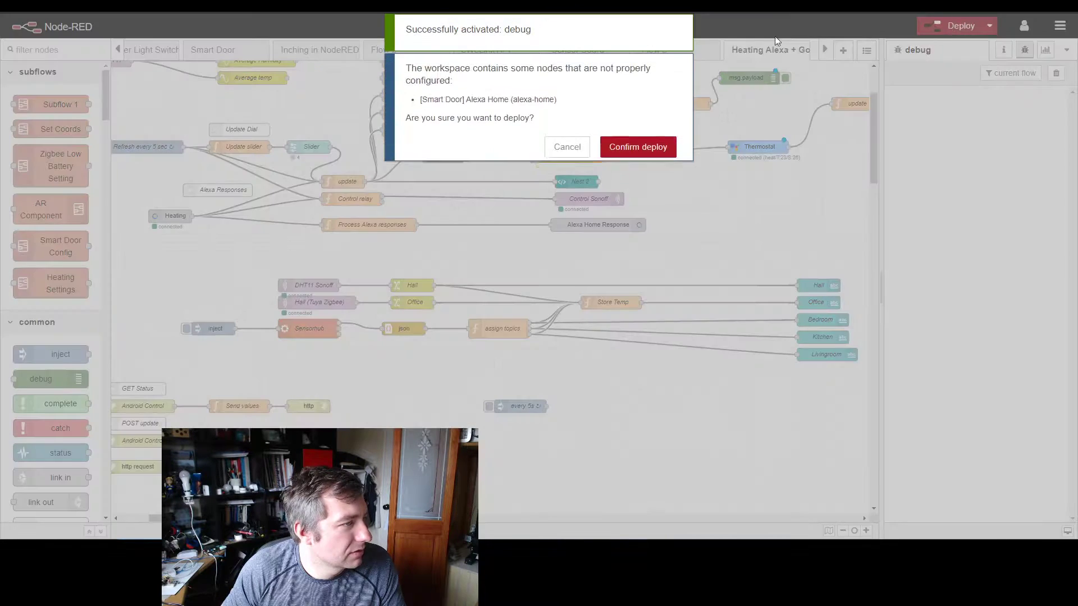
left_click(638, 147)
key("alt+Tab")
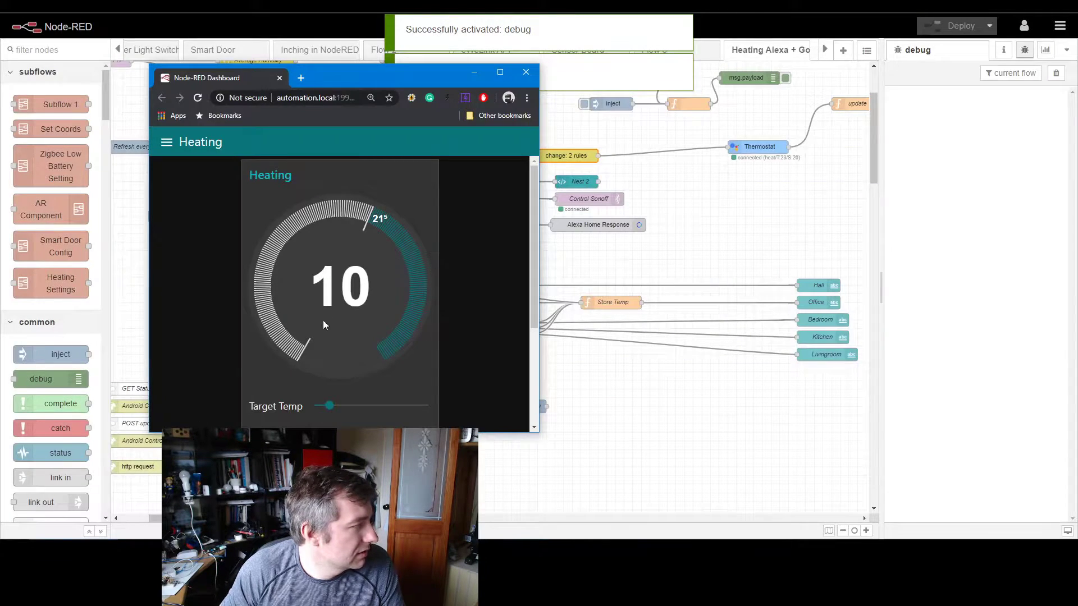
Step: Set the dashboard's Target Temp to 24, clear the debug messages, and compare the hvac values in the new setValues messages
left_click_drag(328, 405, 405, 404)
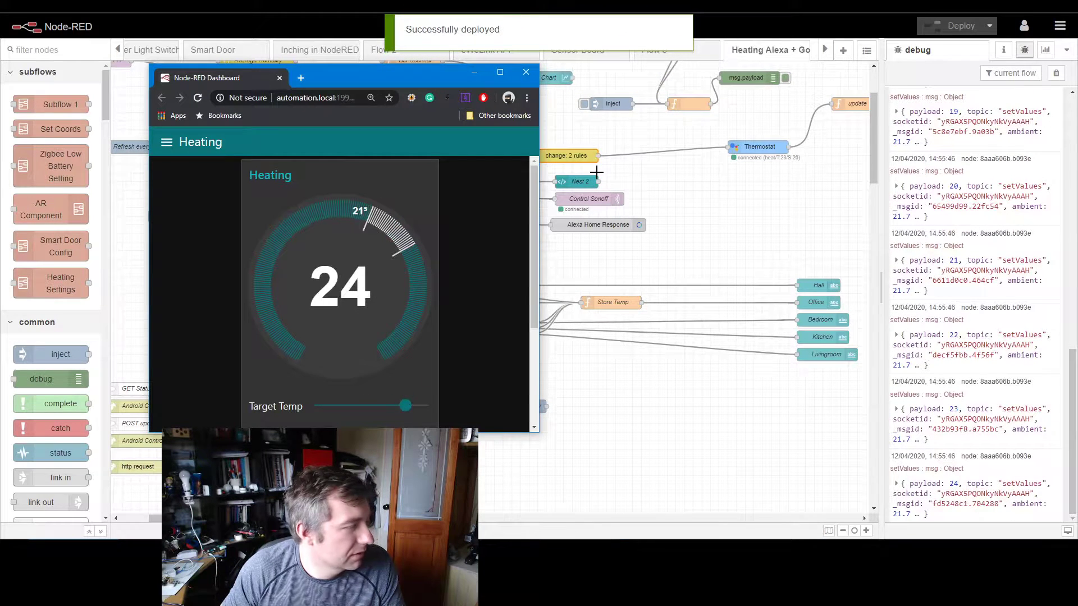
left_click(1056, 73)
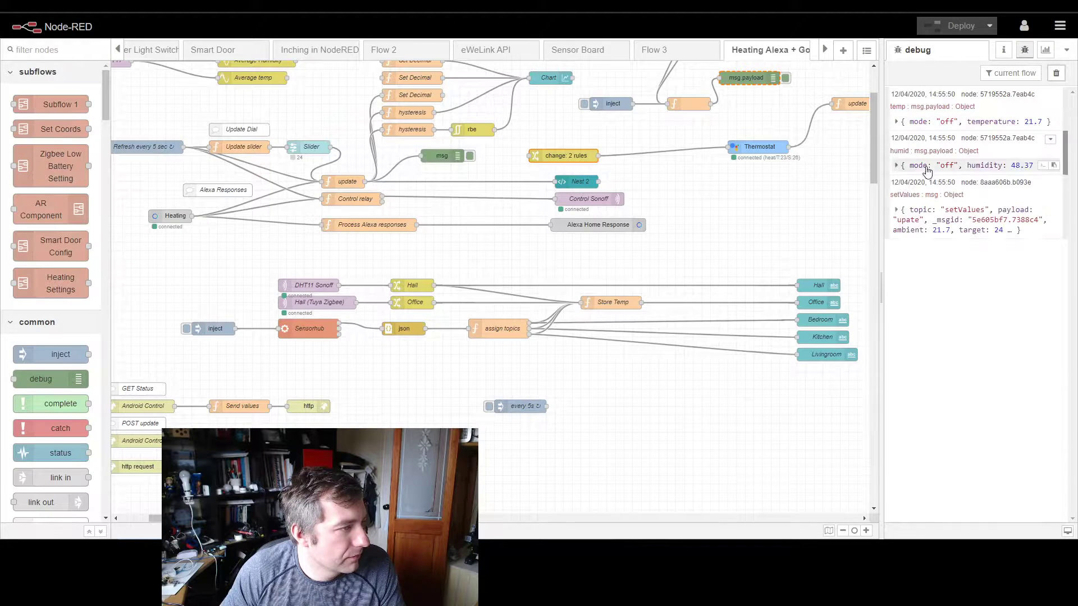
left_click(897, 210)
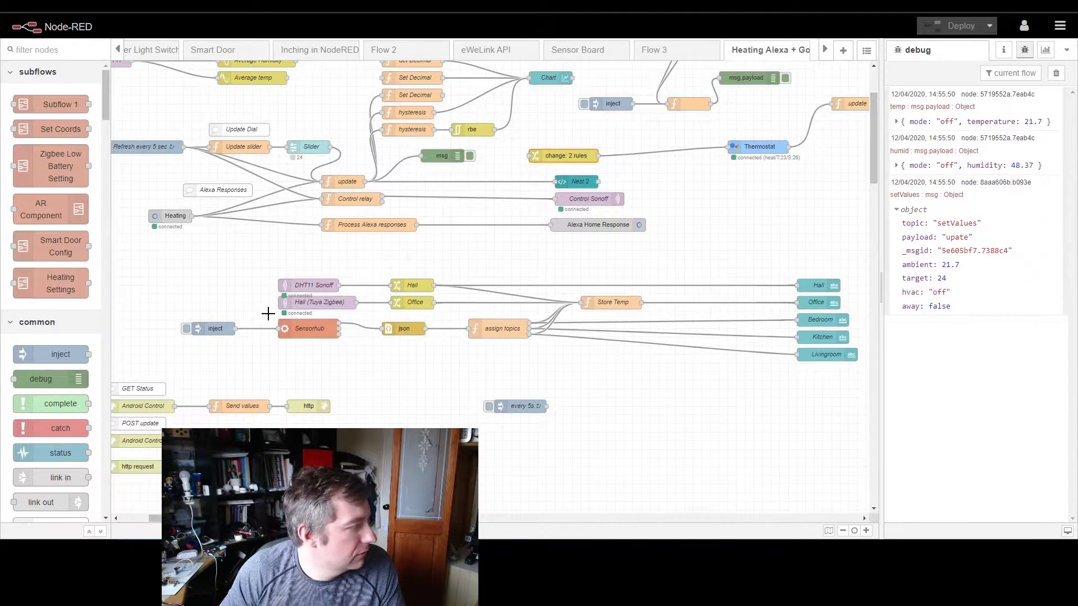
left_click(149, 549)
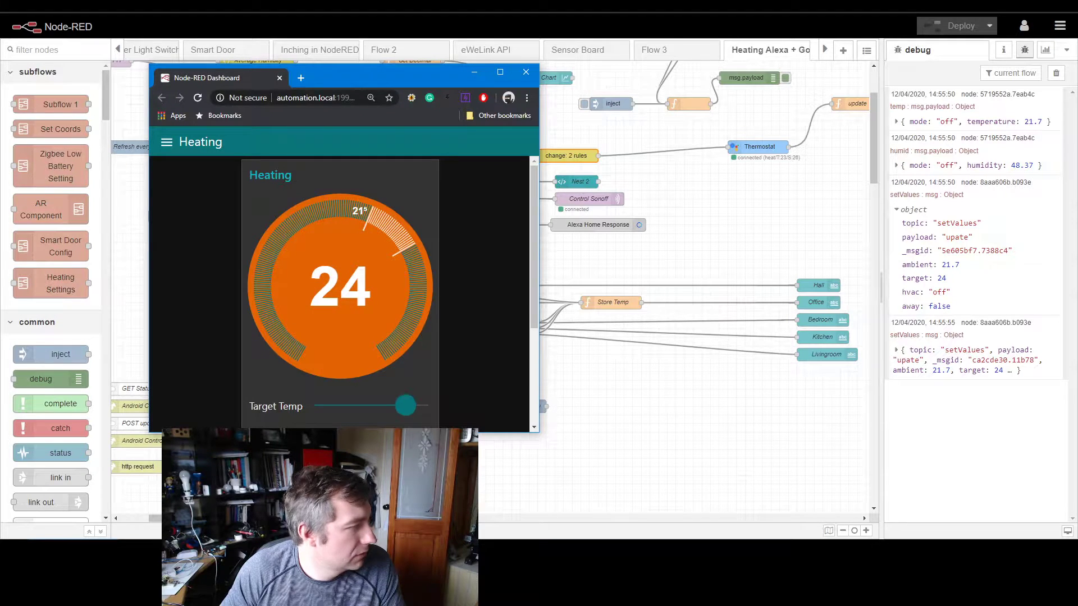
left_click(896, 350)
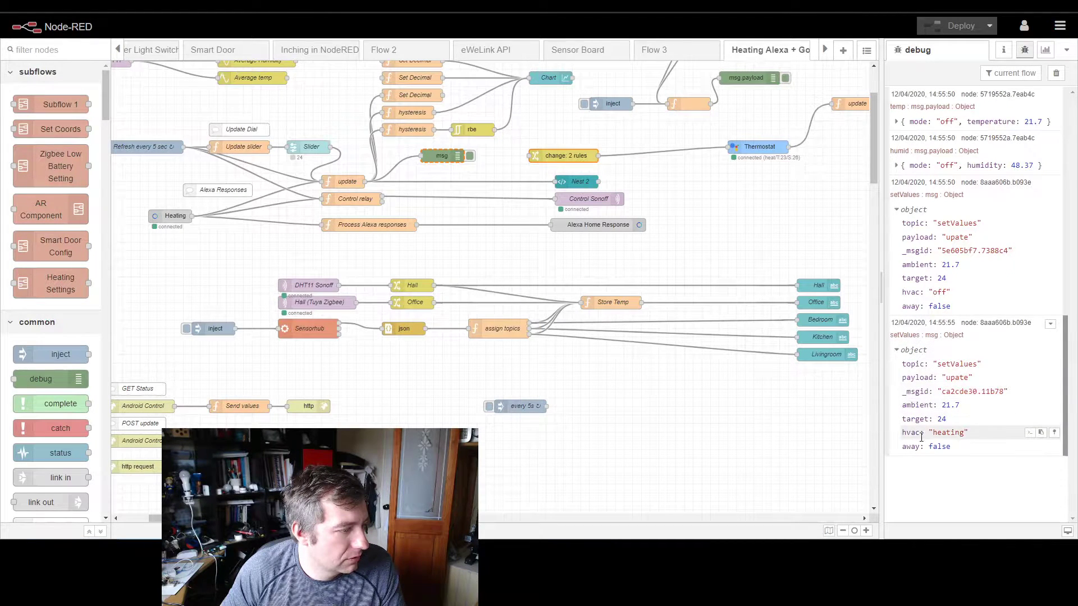
double_click(958, 432)
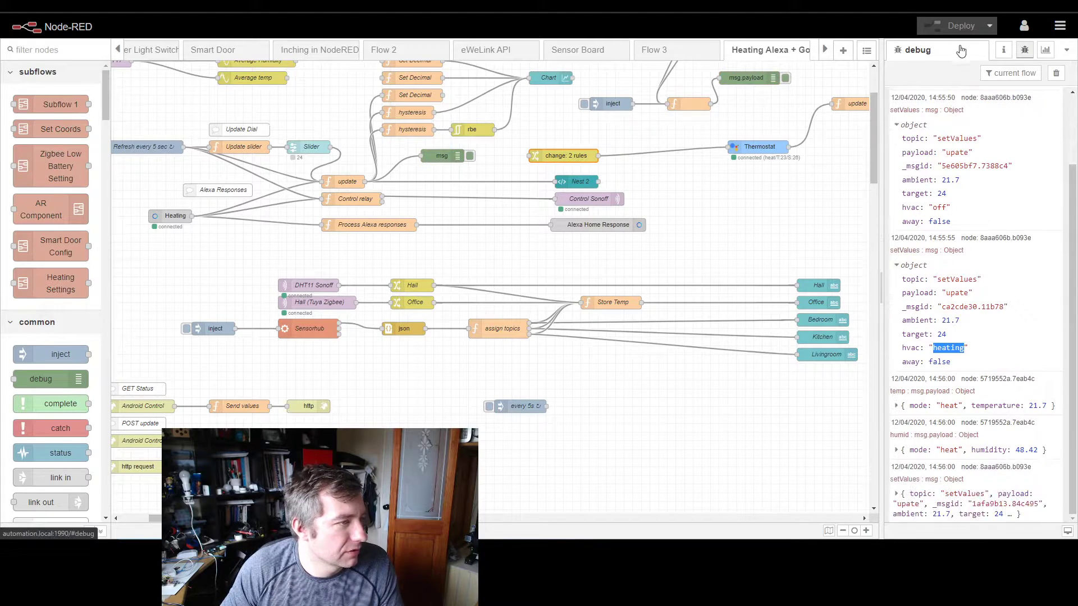
Step: Add a third Set rule to the change node wired to the Thermostat
double_click(575, 162)
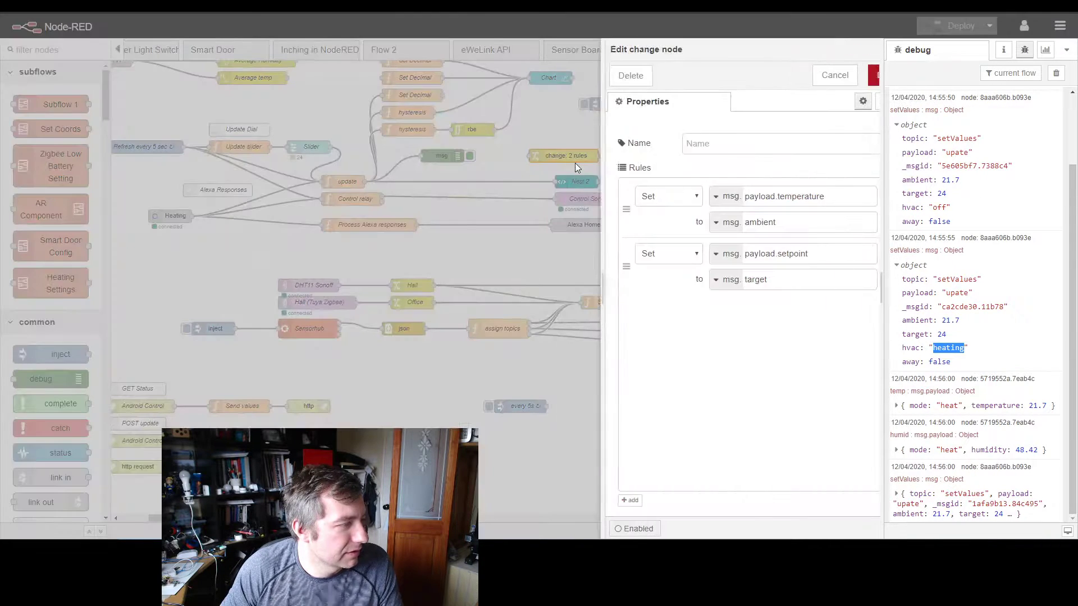
left_click(593, 501)
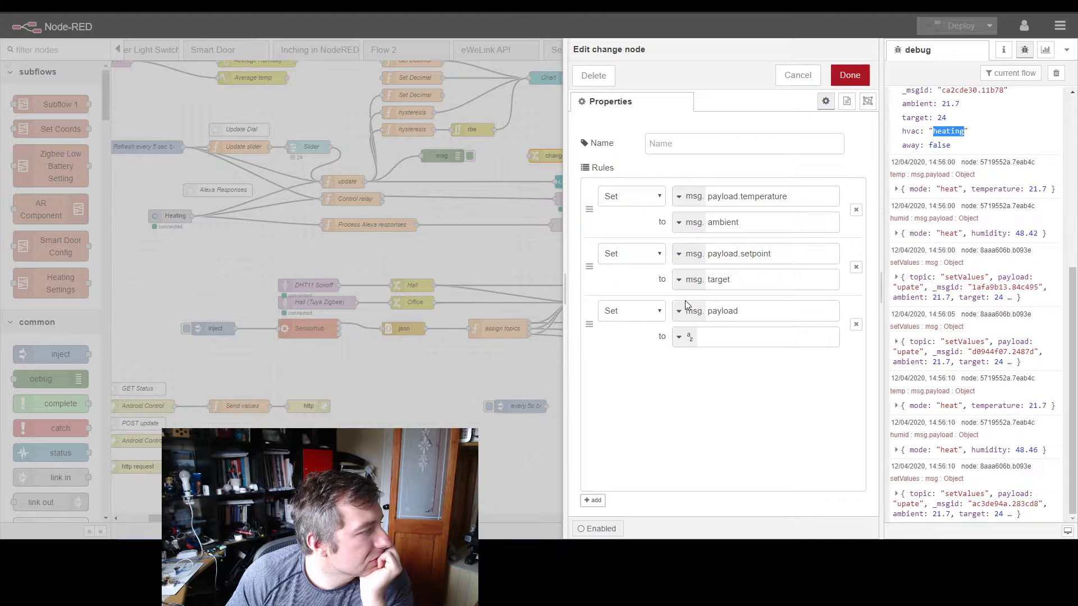
Step: Lower the dashboard's Target Temp to 22, clear the debug messages, and lower it further to 15 to generate fresh setValues messages
key("alt+Tab")
left_click_drag(411, 404, 388, 406)
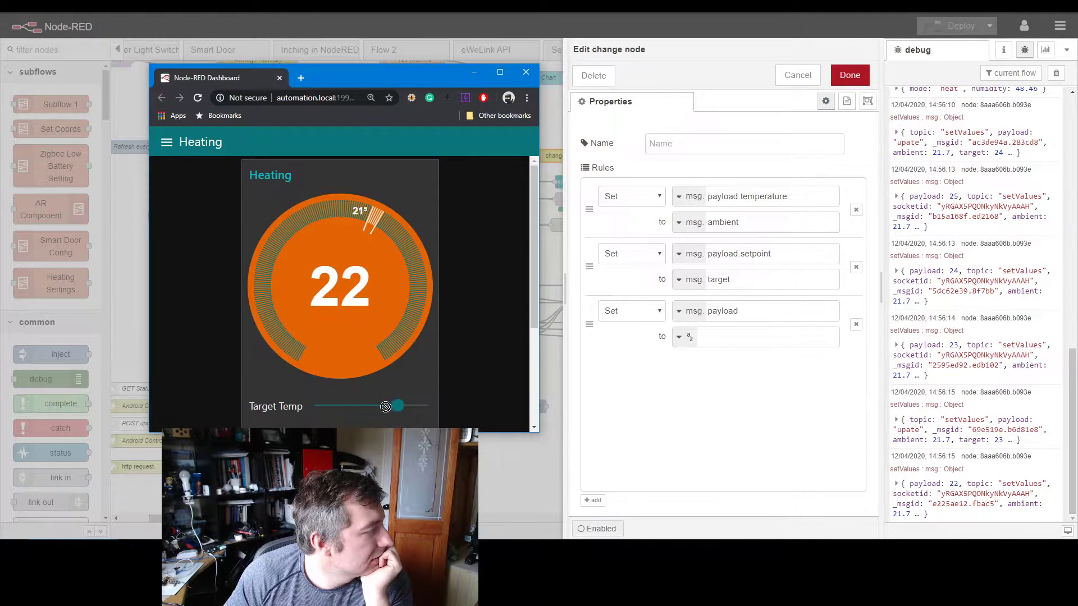
left_click(1056, 73)
left_click(443, 192)
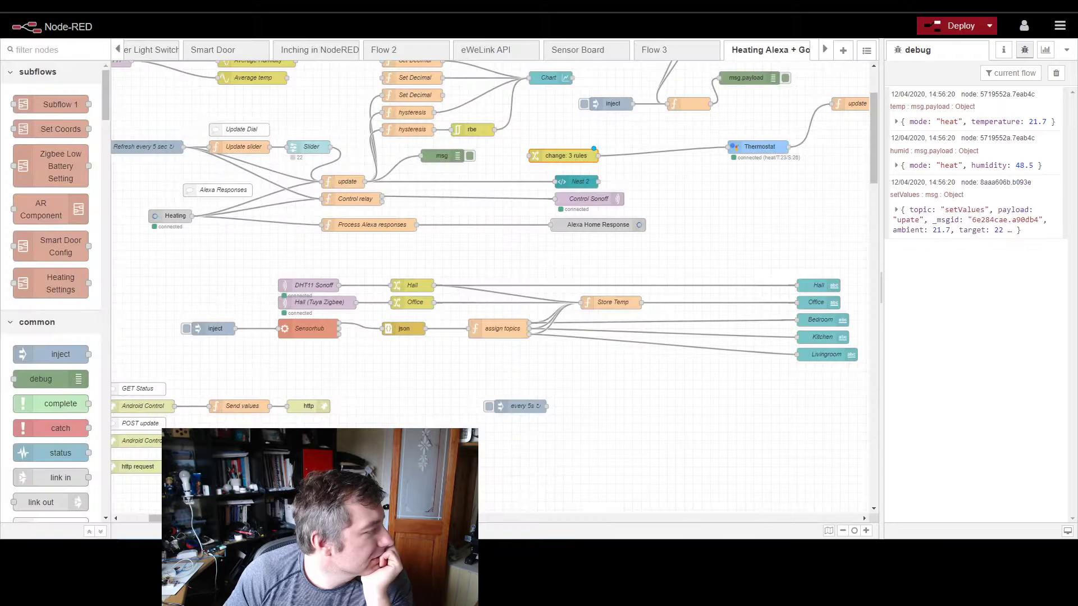
key("alt+Tab")
left_click_drag(397, 404, 370, 403)
left_click(578, 393)
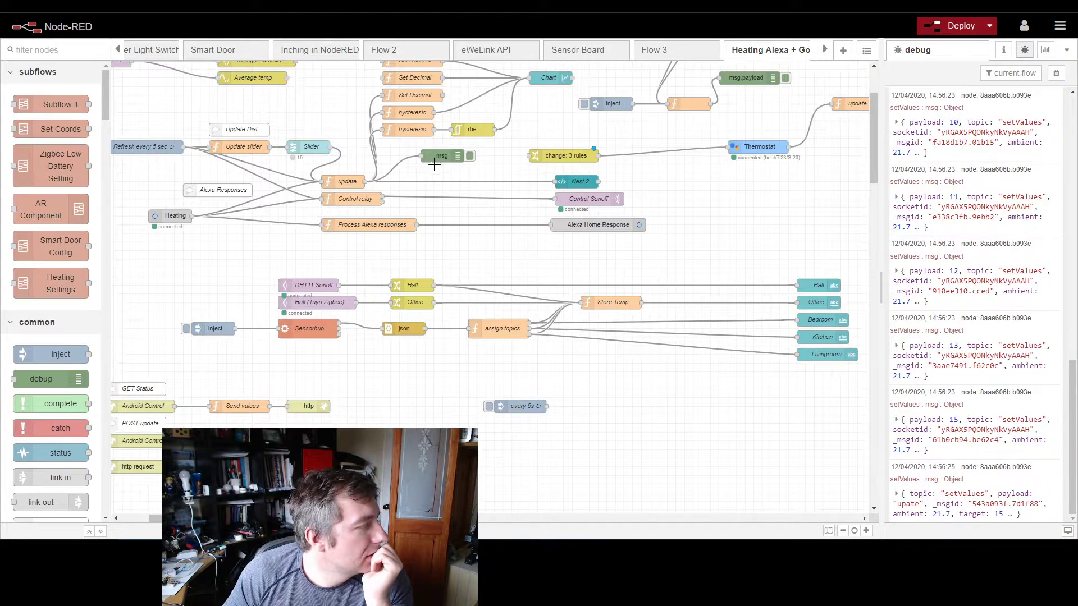
Step: Copy the hvac property path from the earliest setValues message into the change node's third rule as the property to set
double_click(553, 156)
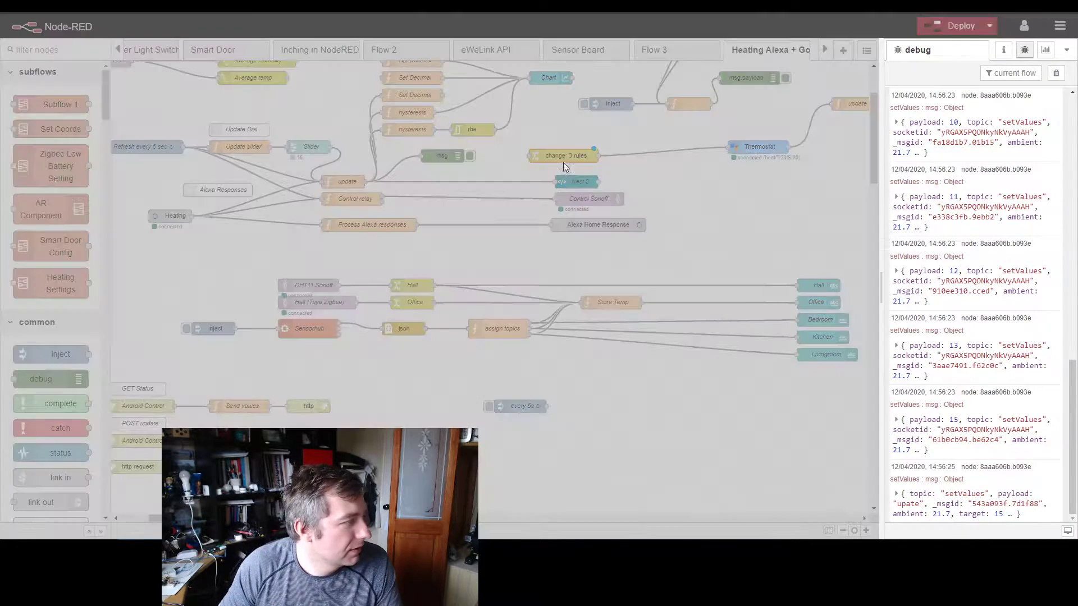
double_click(751, 313)
scroll(974, 167, "up", 10)
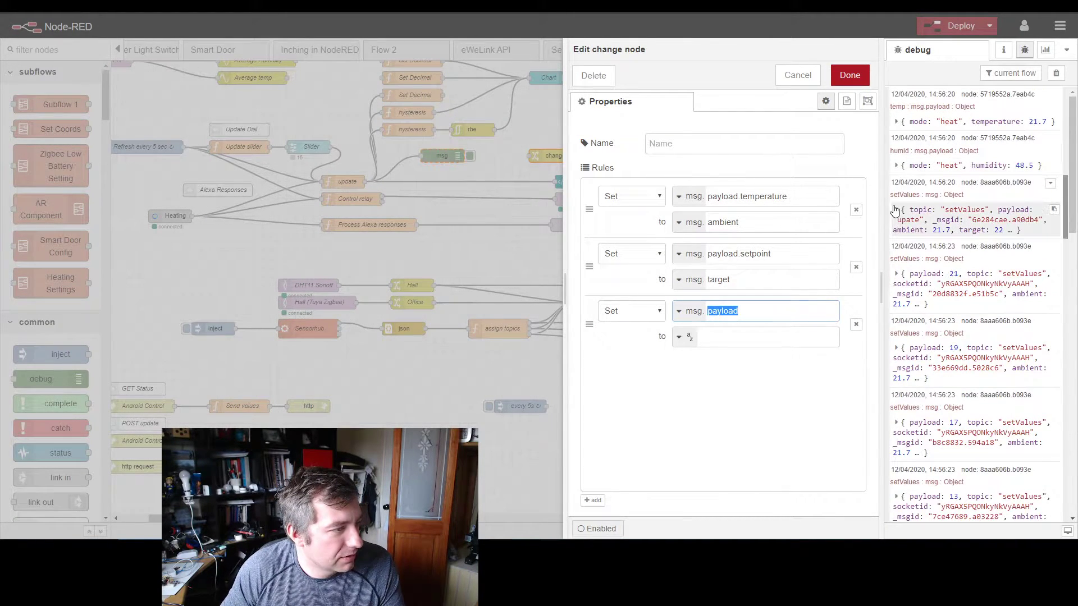
left_click(897, 209)
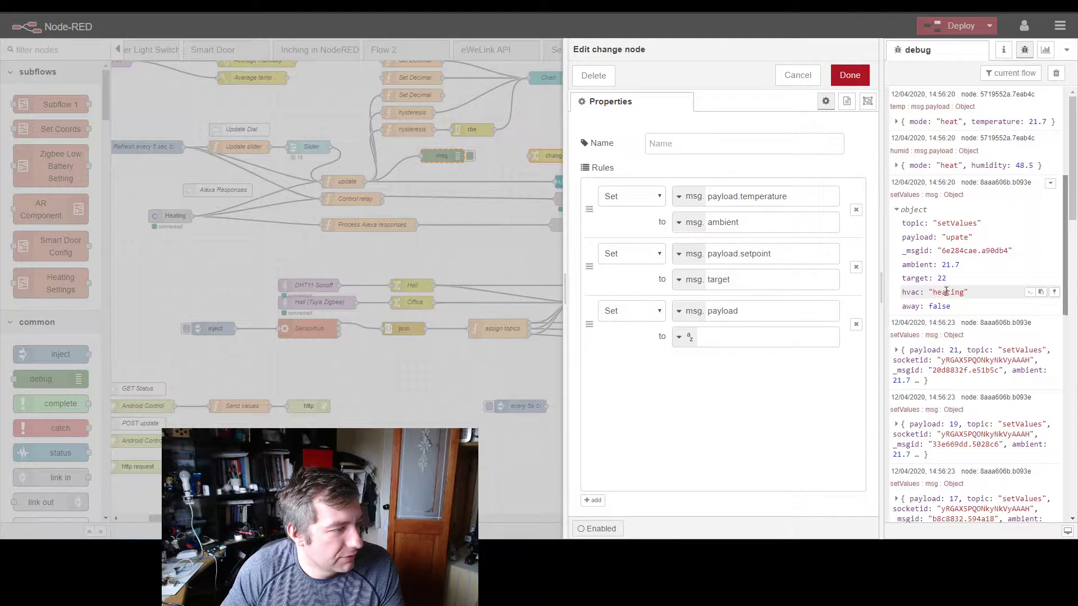
left_click(1030, 292)
left_click(799, 304)
key("ctrl+a")
key("ctrl+v")
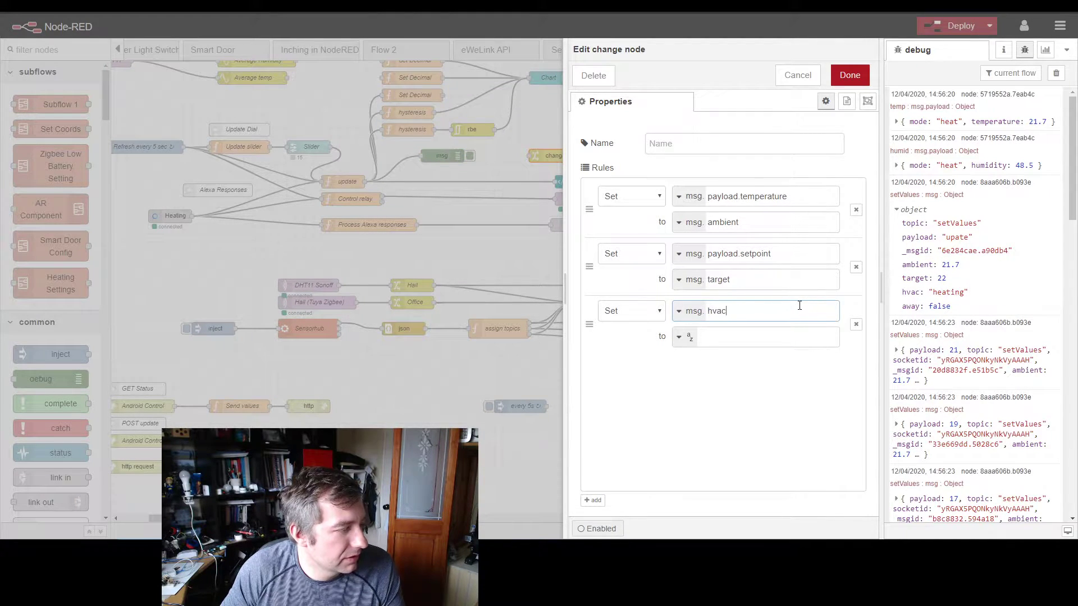
left_click(724, 326)
left_click(740, 336)
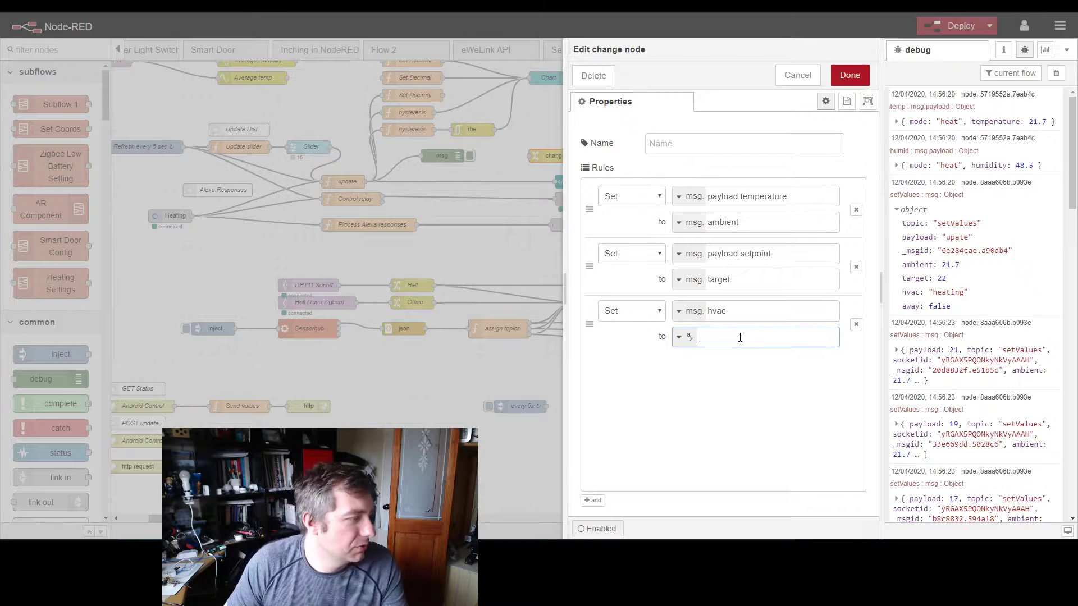
Step: Move hvac from the third rule's property to its value
double_click(718, 311)
key("ctrl+x")
key("Tab")
key("ctrl+v")
Step: Make the third rule set msg.payload.mode, reusing the payload.setpoint path, and save the change node
triple_click(796, 262)
key("ctrl+c")
left_click(730, 311)
key("ctrl+v")
double_click(756, 313)
type("mode")
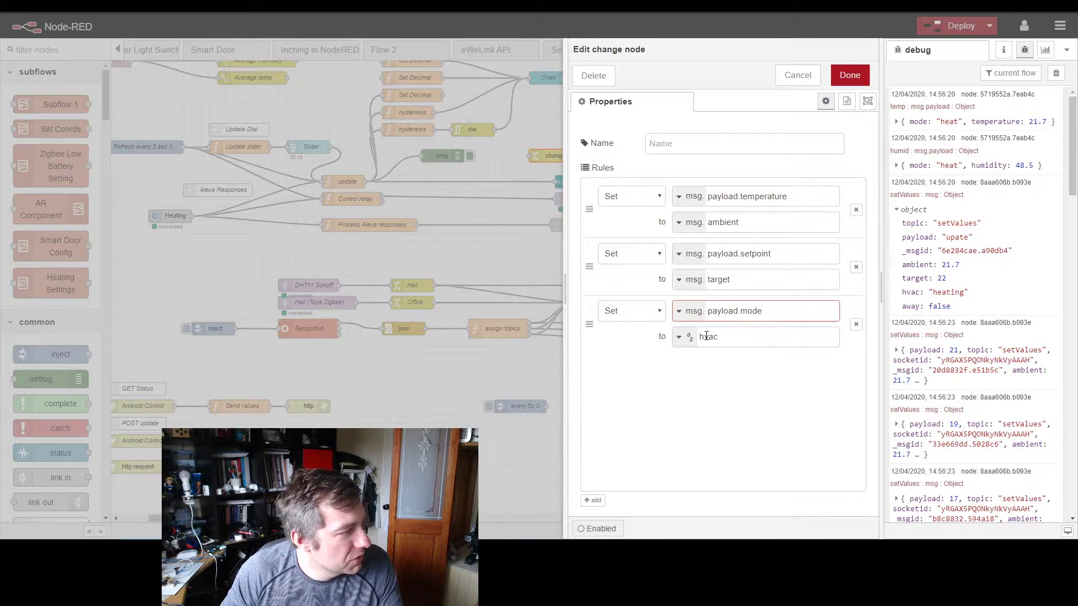
left_click(728, 337)
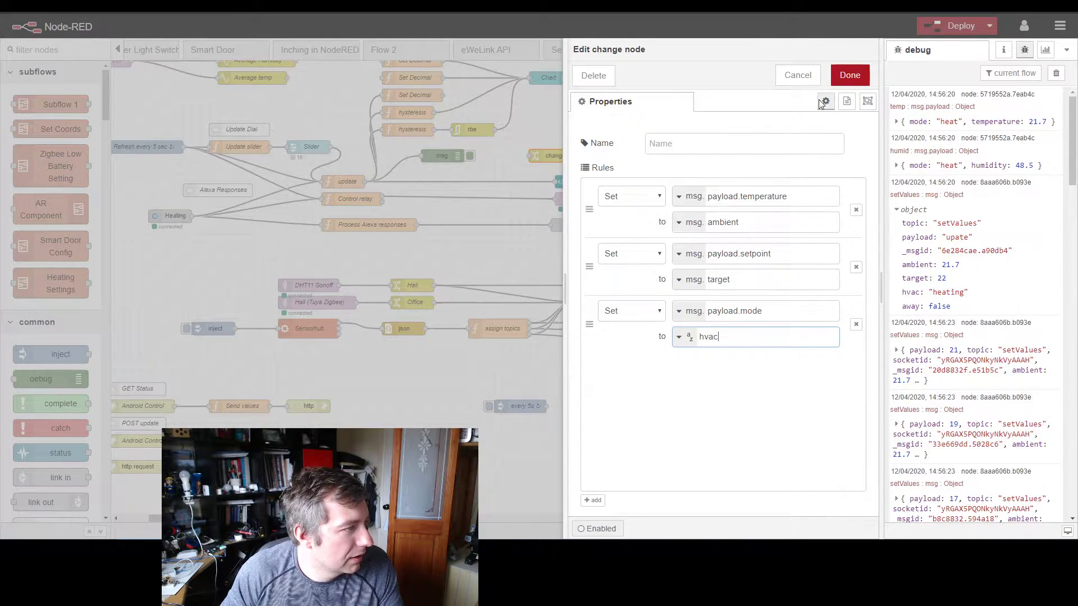
left_click(849, 75)
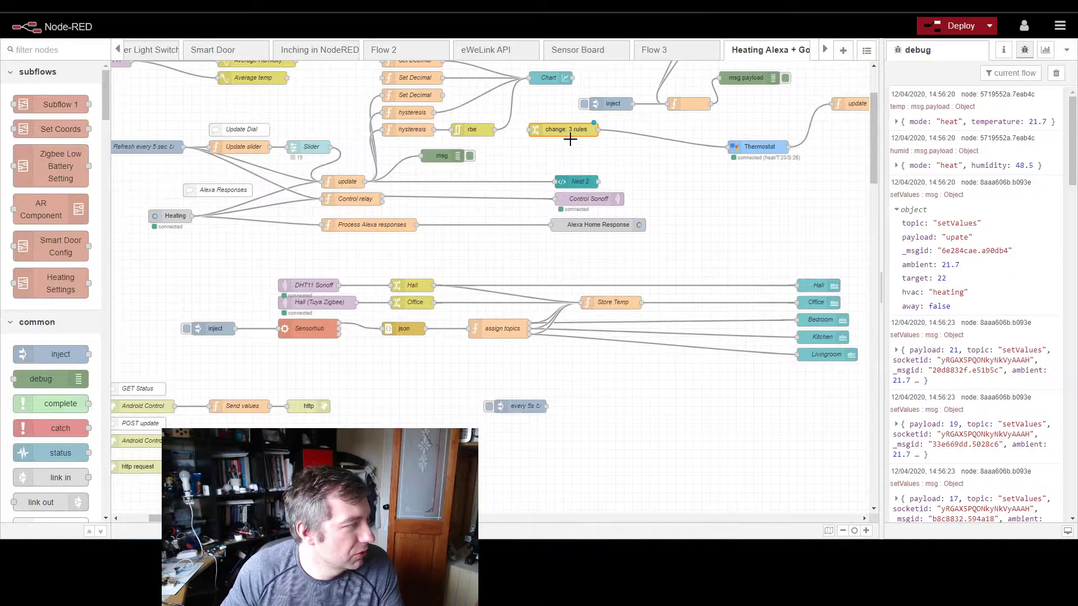
Step: Add a function node on the canvas beside the Nest 2 node
left_click(703, 182, "ctrl")
type("func")
key("Return")
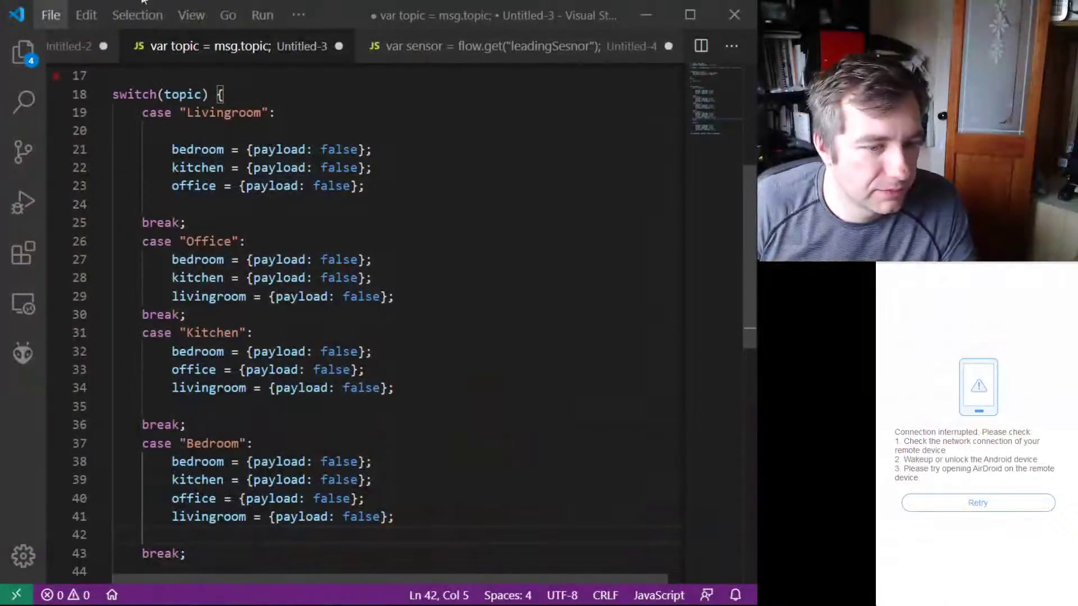
Step: Switch to Visual Studio Code and create a new empty file
left_click(49, 17)
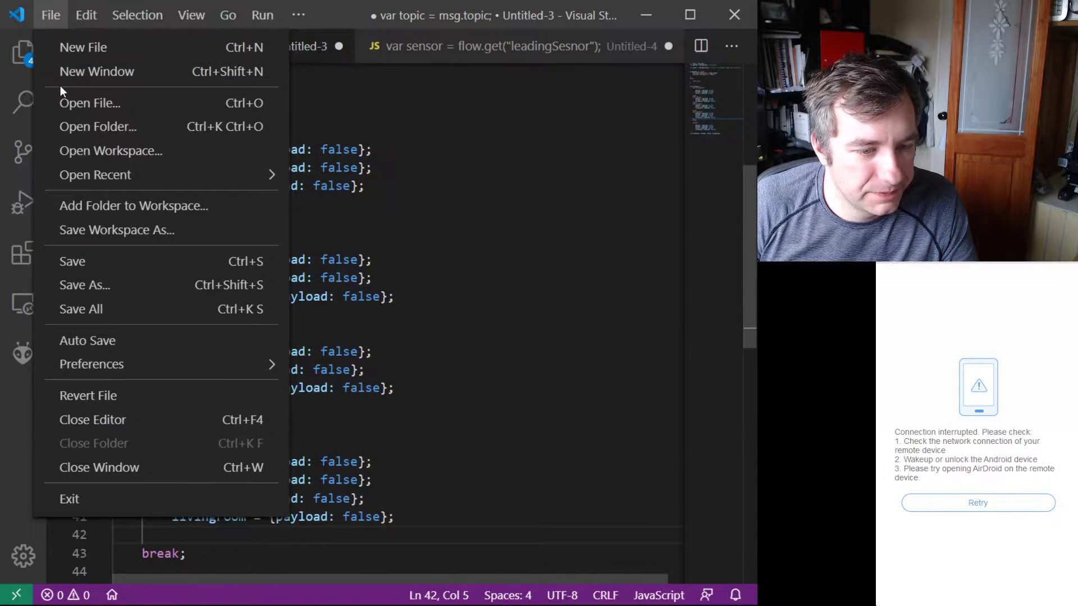
left_click(70, 70)
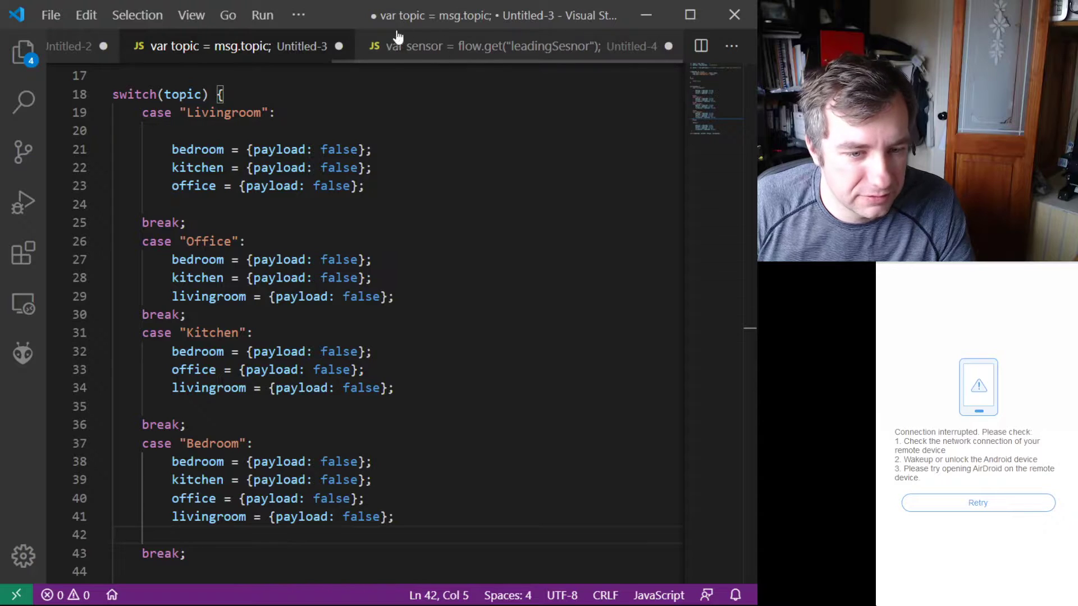
left_click(51, 16)
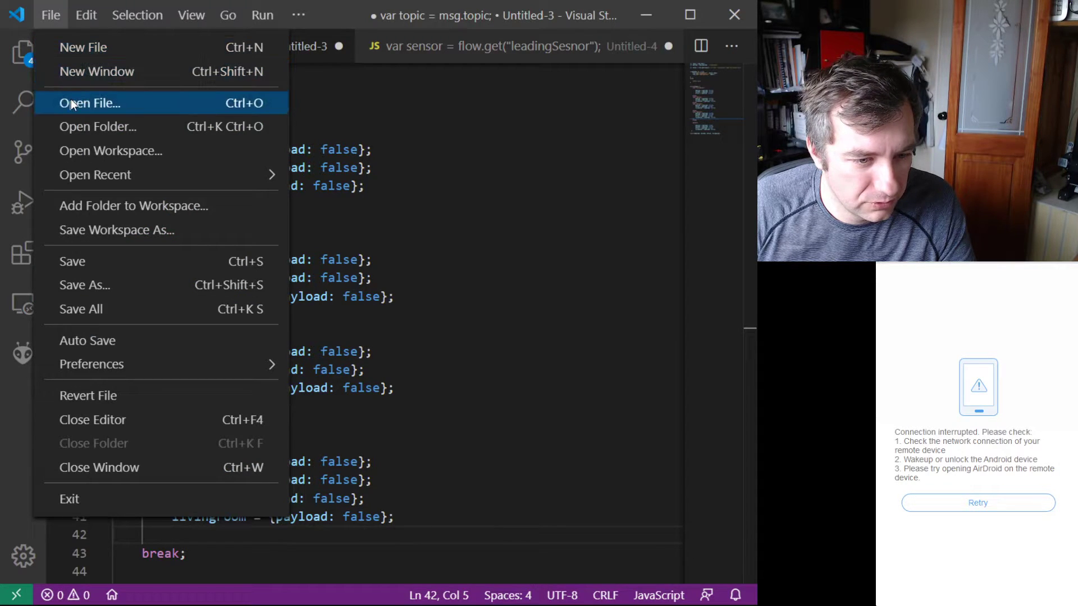
left_click(72, 47)
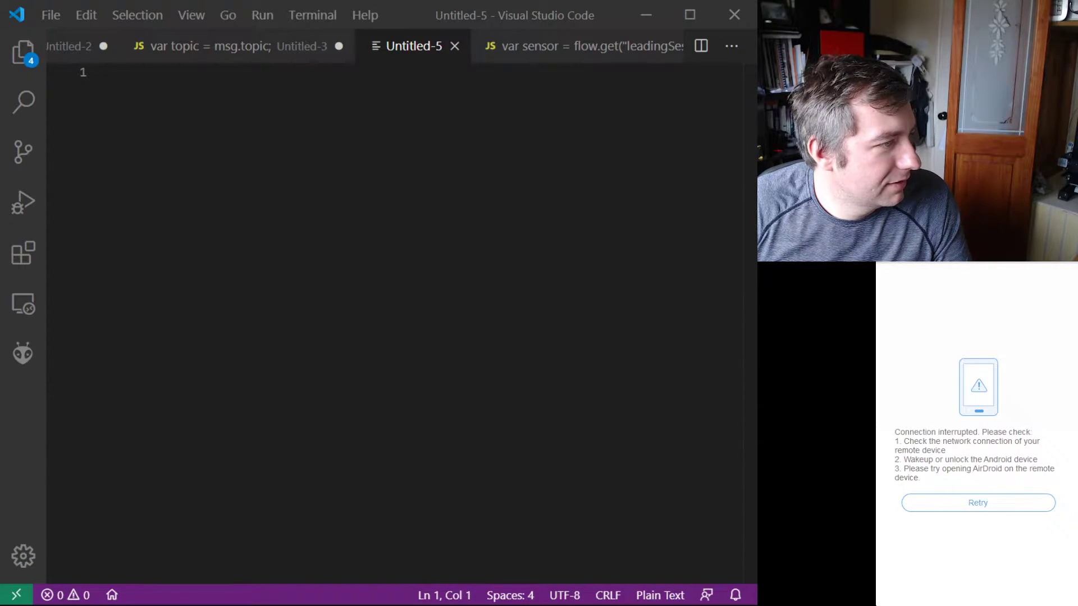
Step: Declare a variable on the first line of the new file: var mode = msg.hvac;
left_click(291, 166)
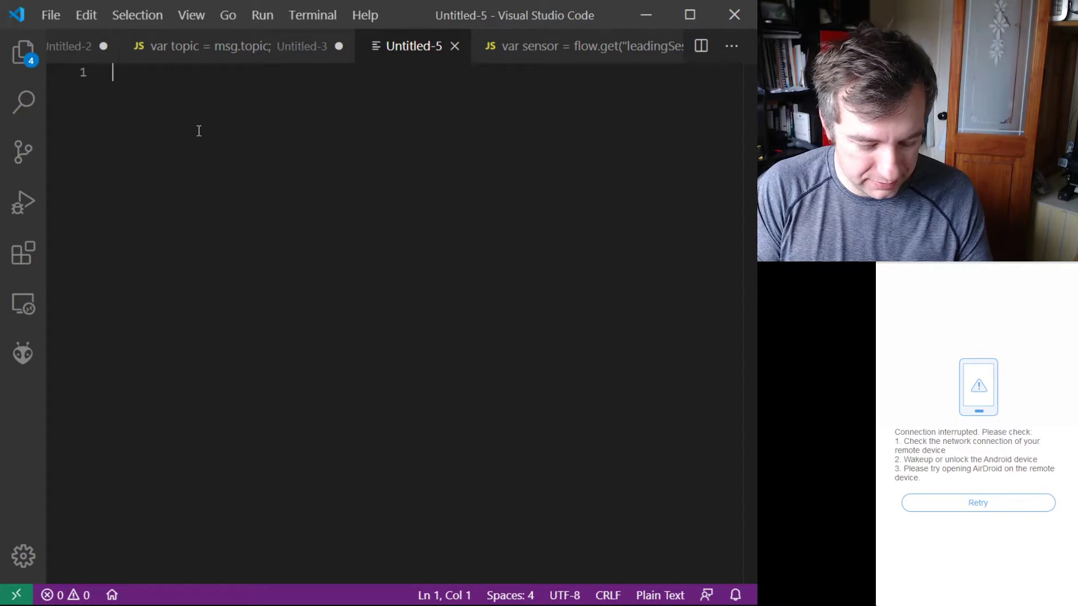
type("var")
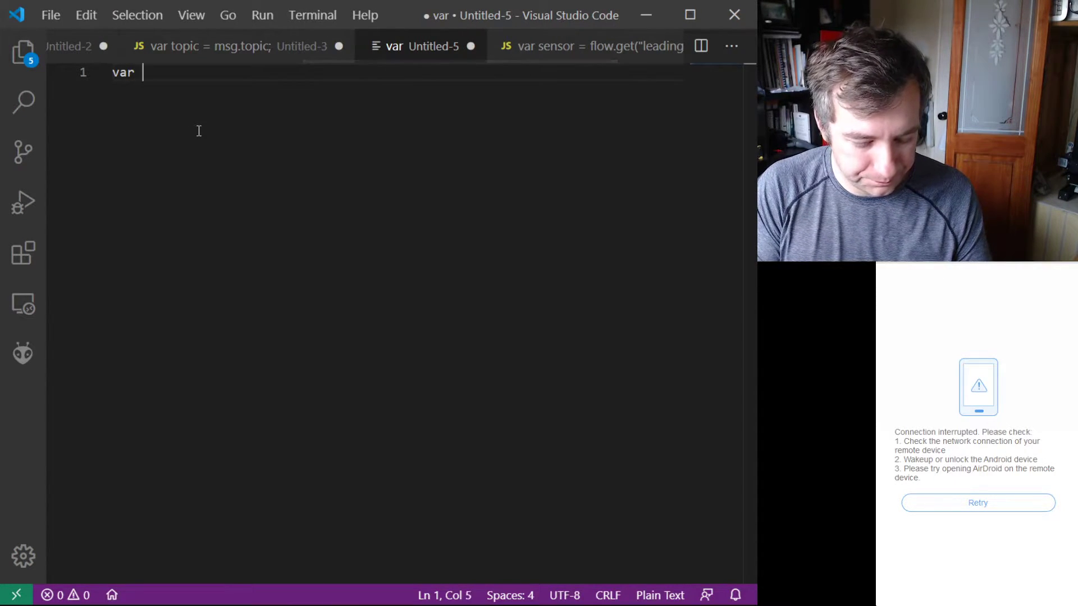
type(" mode ")
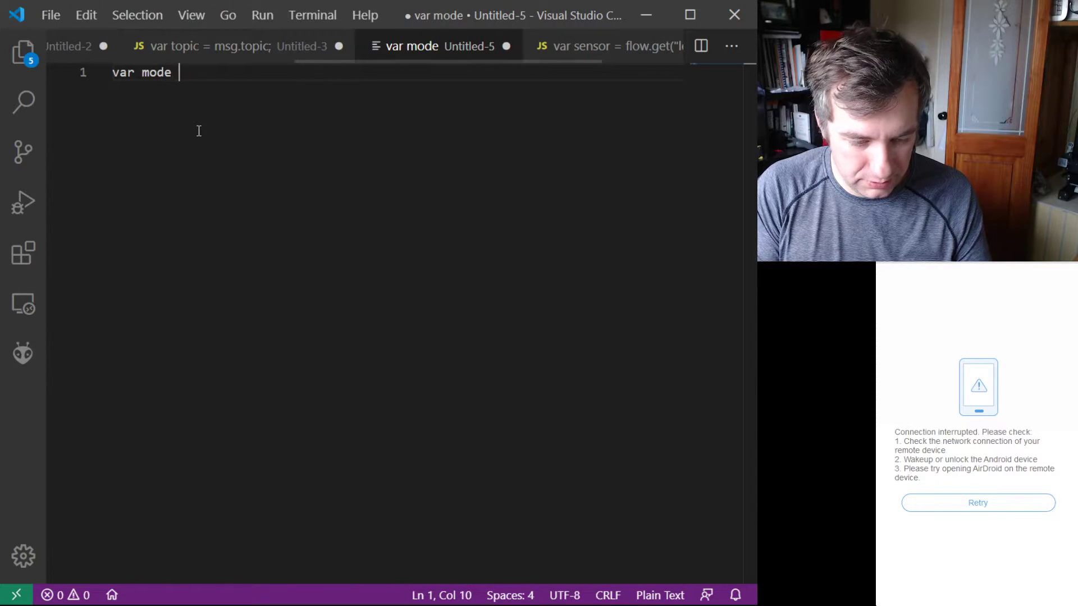
type("= msg.hvac")
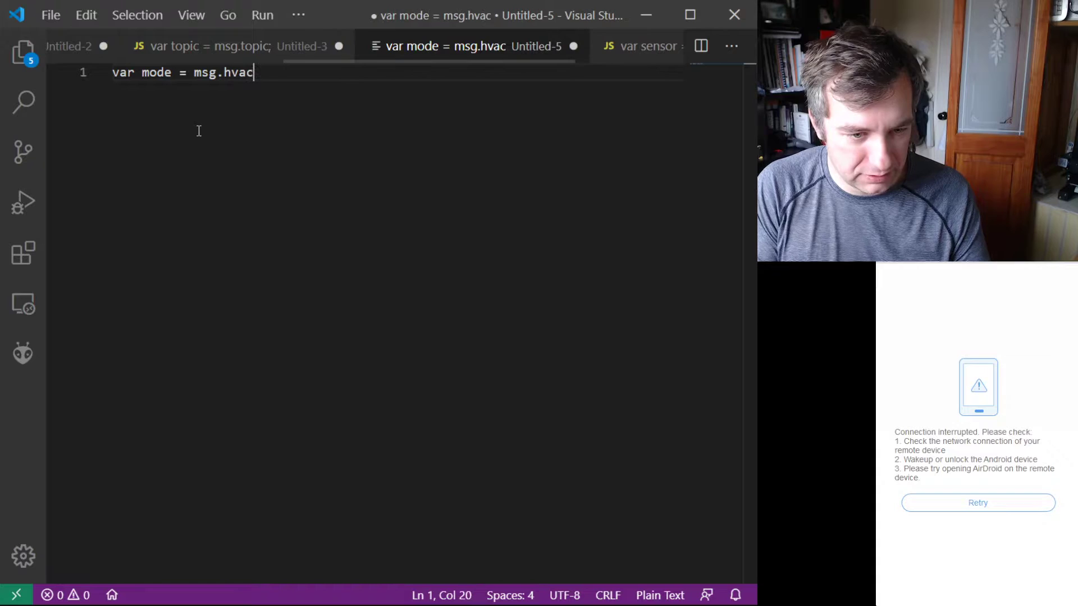
type(";")
Step: Begin a second line declaring a variable named temp
key("Return")
type("va")
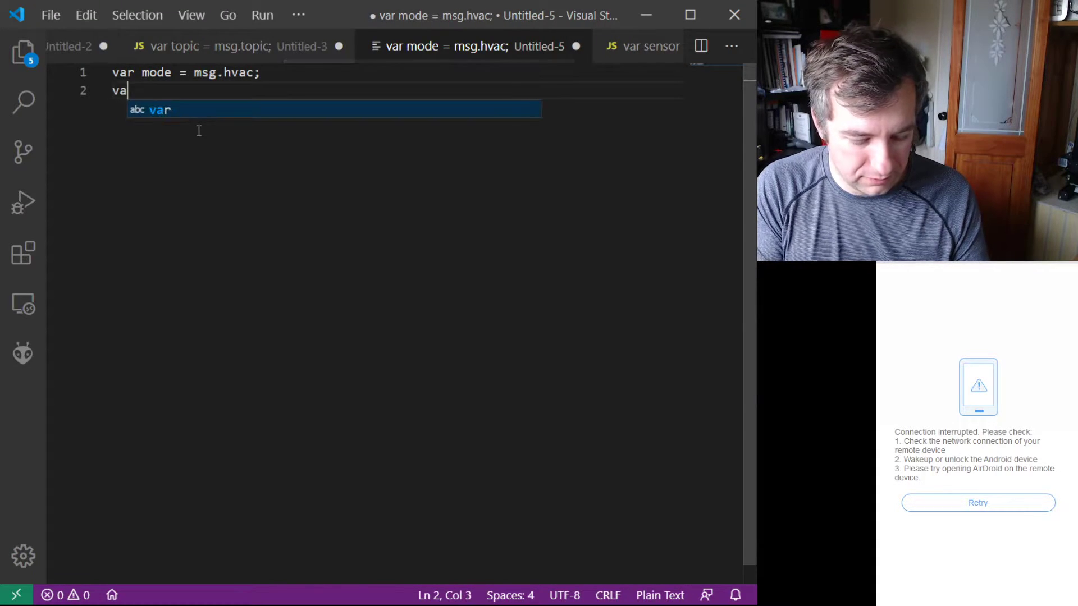
type("r temp -")
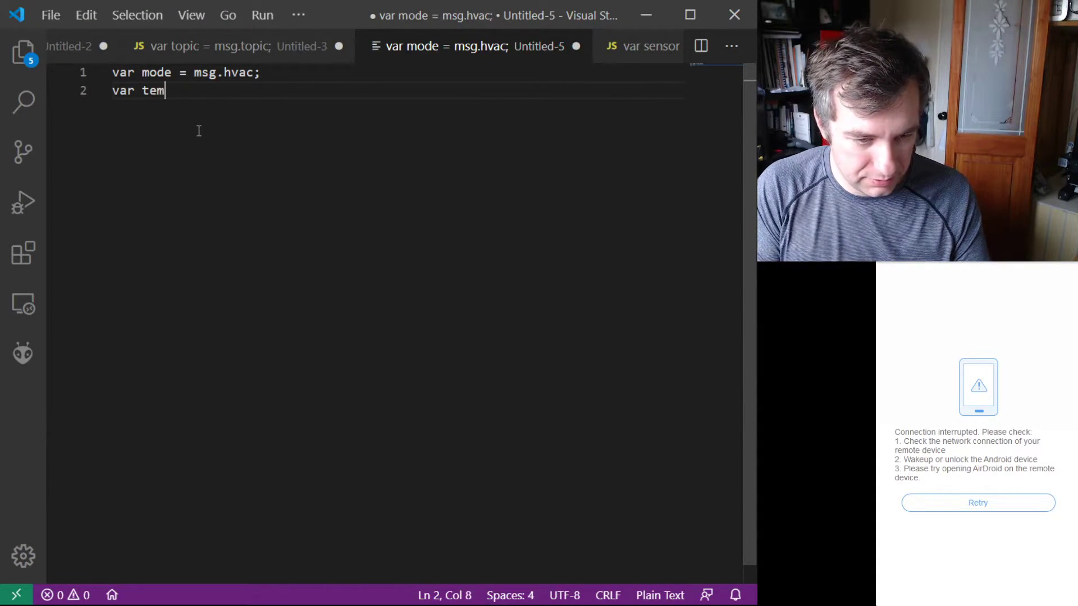
key("BackSpace")
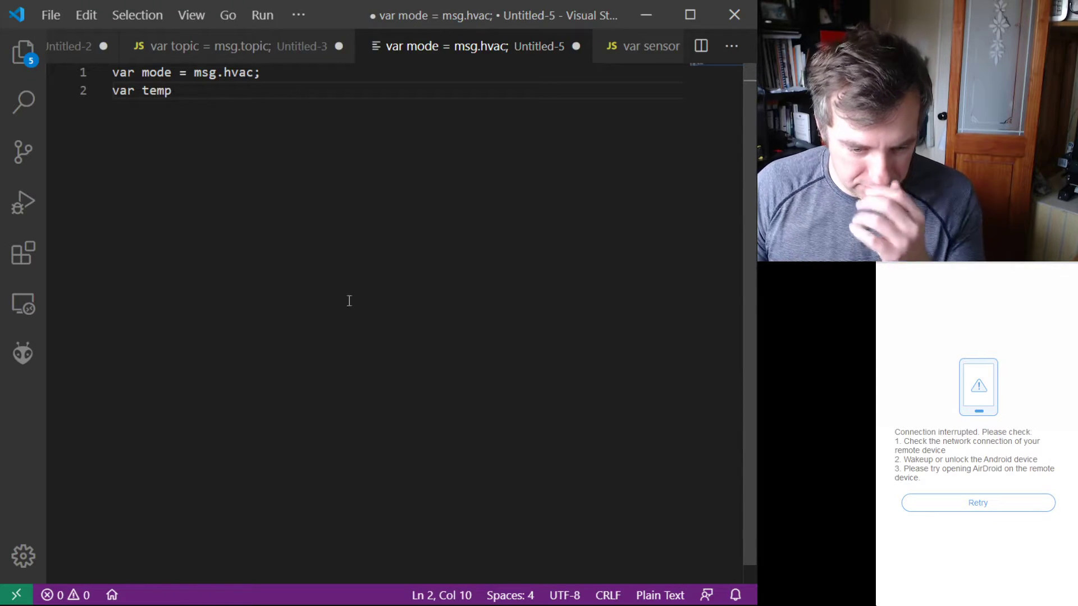
Step: Set the file's language mode to JavaScript
left_click(662, 595)
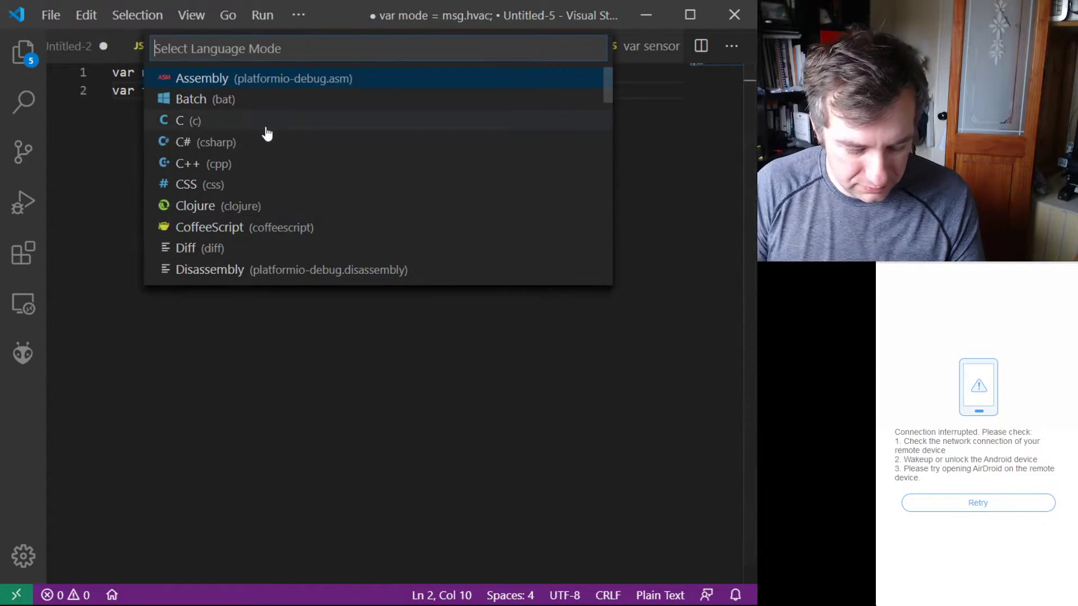
type("ja")
key("Down")
key("Return")
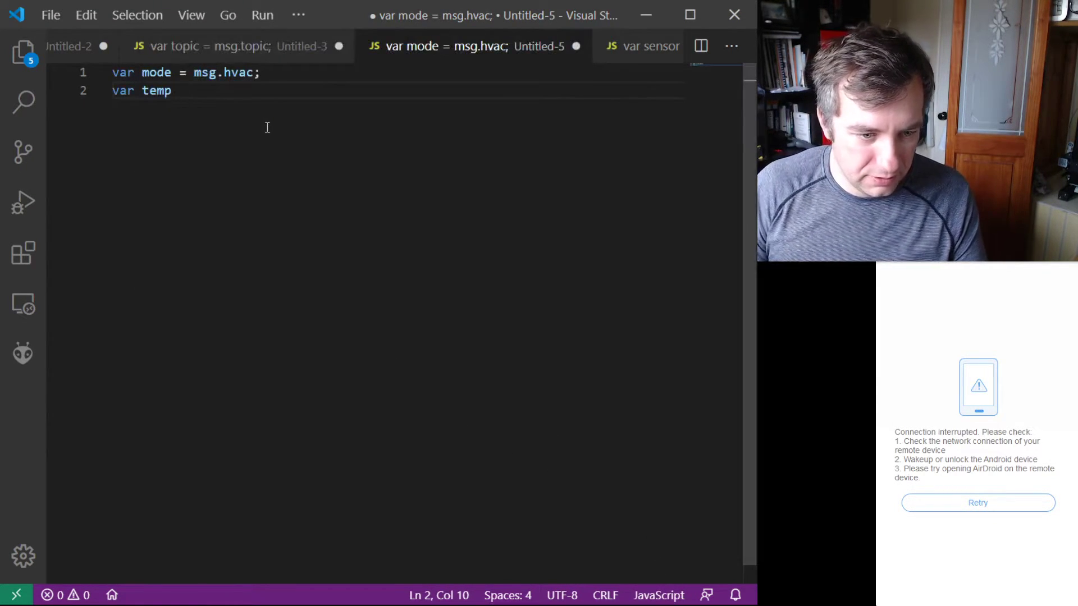
Step: Complete the second line so it reads var temp = msg.ambient; and start a new line below it
type("= ")
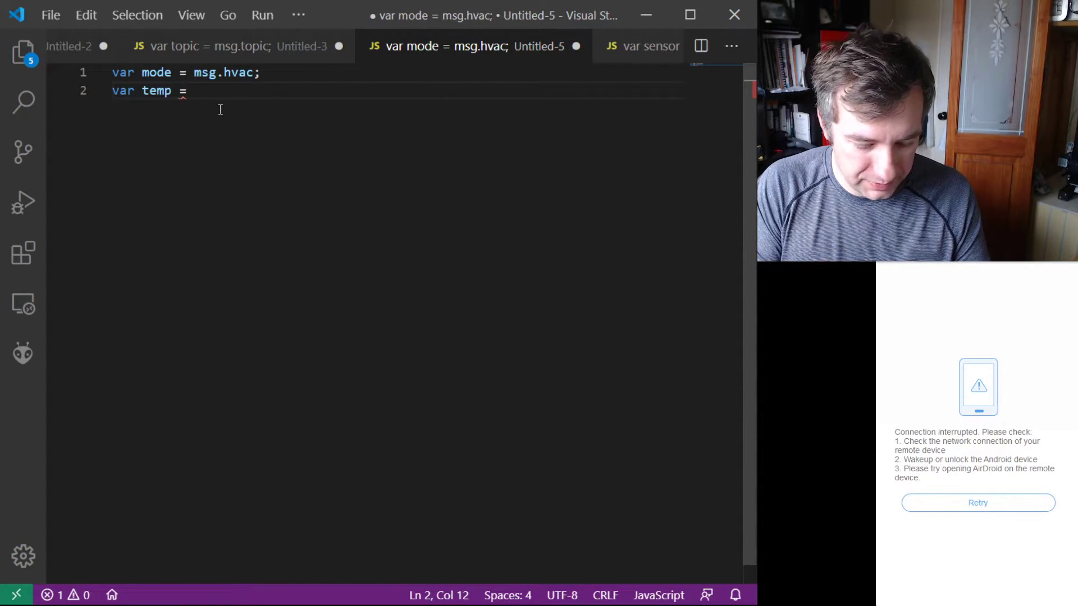
type("msg.")
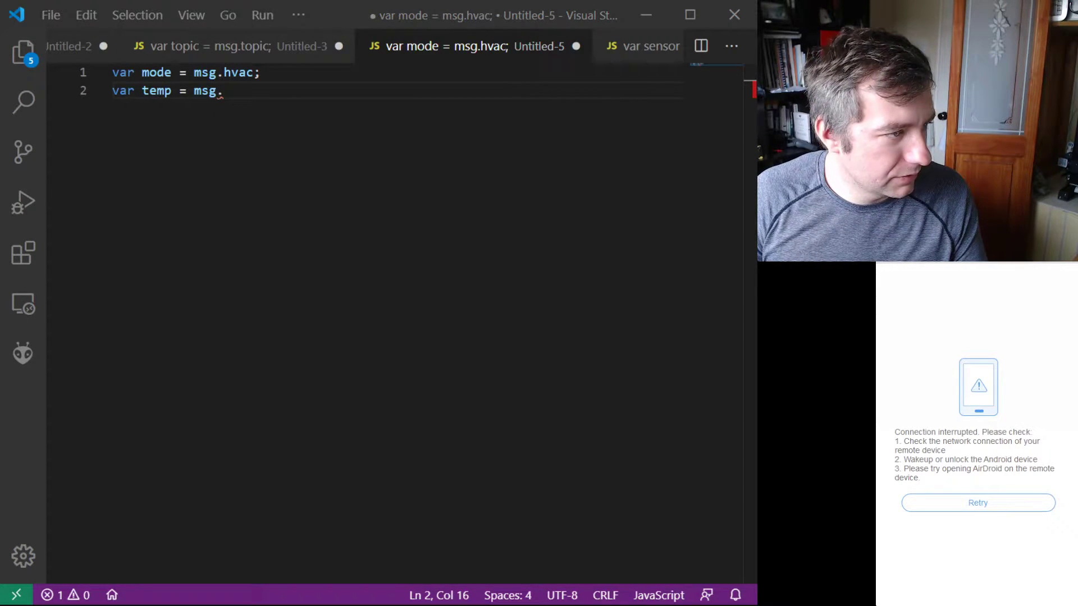
left_click(251, 91)
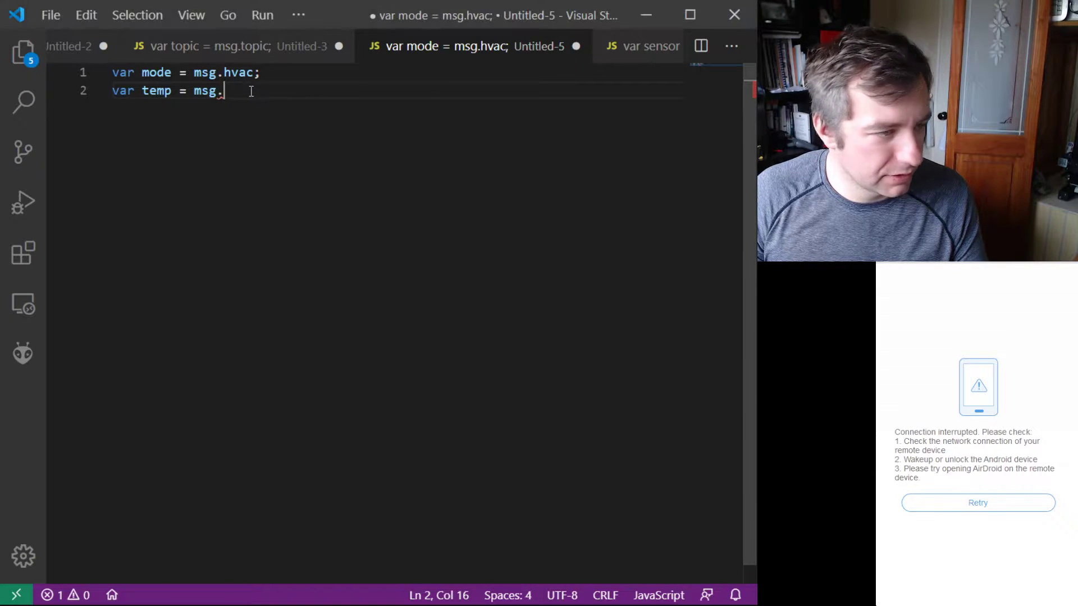
type("ambient;")
key("Return")
Step: Declare a variable on the third line: var setpoint = msg.target;
type("var ")
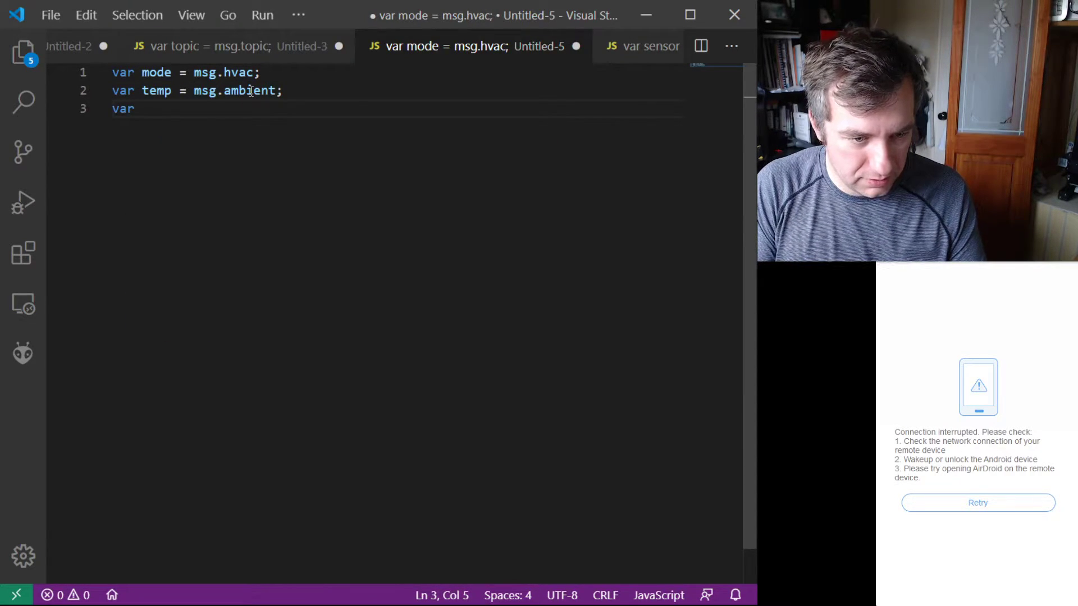
type("setpoitn")
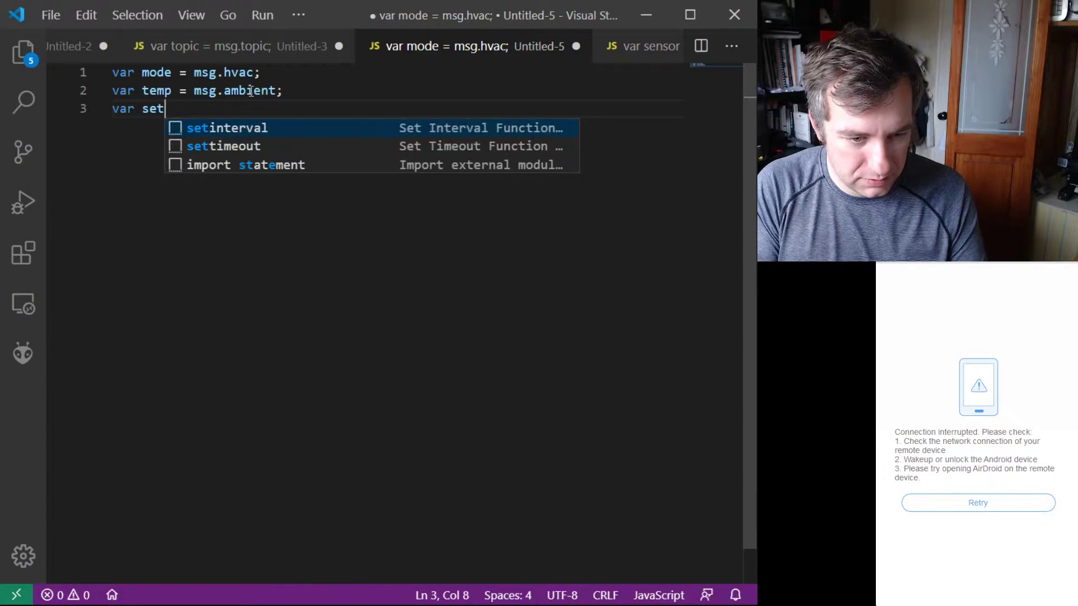
key("BackSpace")
key("BackSpace")
key("BackSpace")
type("int -")
key("BackSpace")
type("=  ")
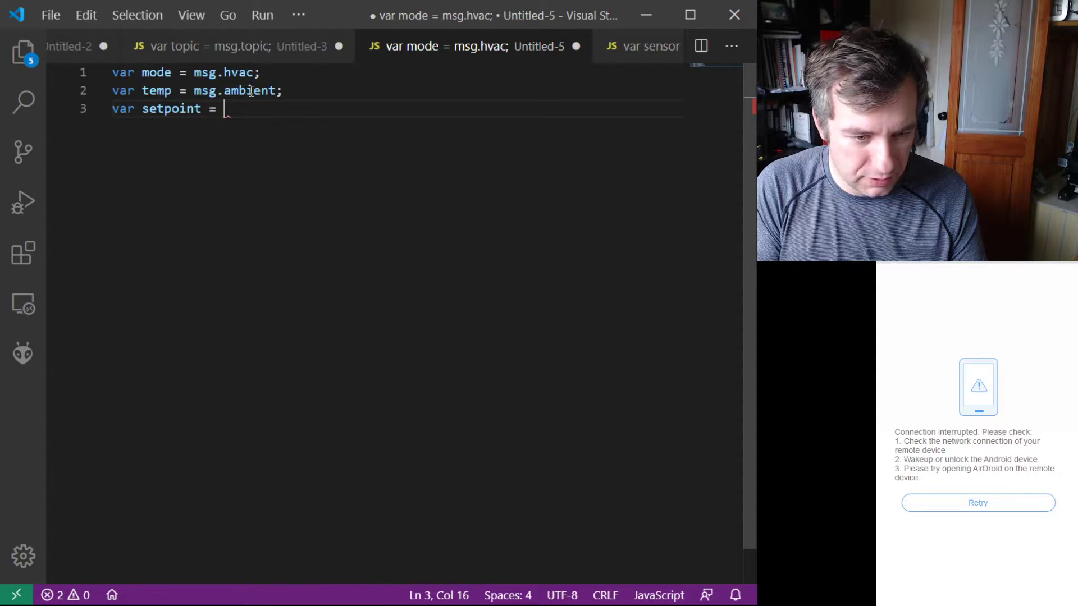
type("msg.")
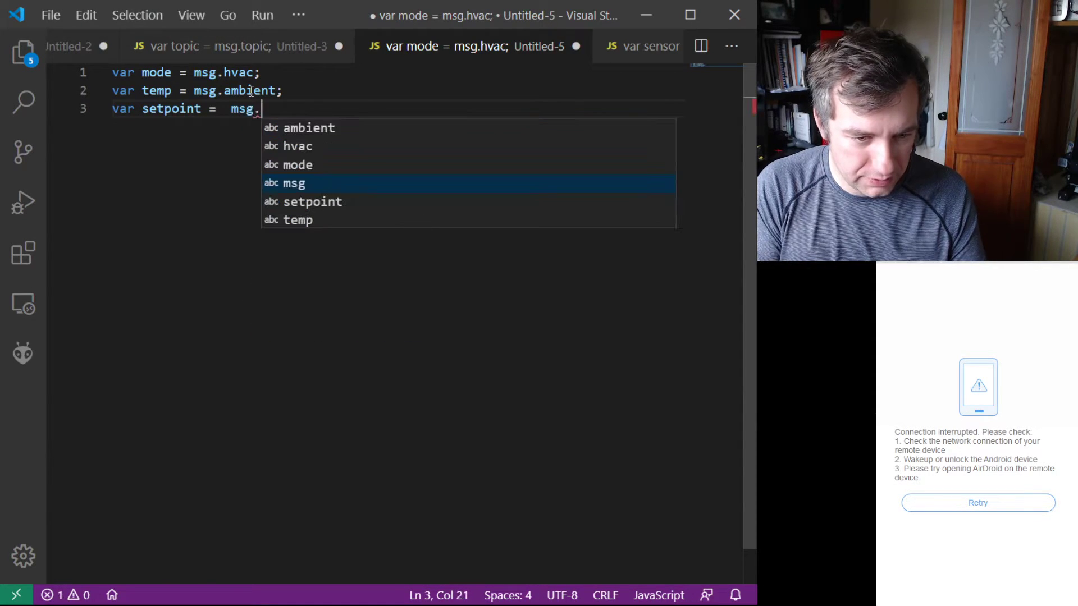
type("targ")
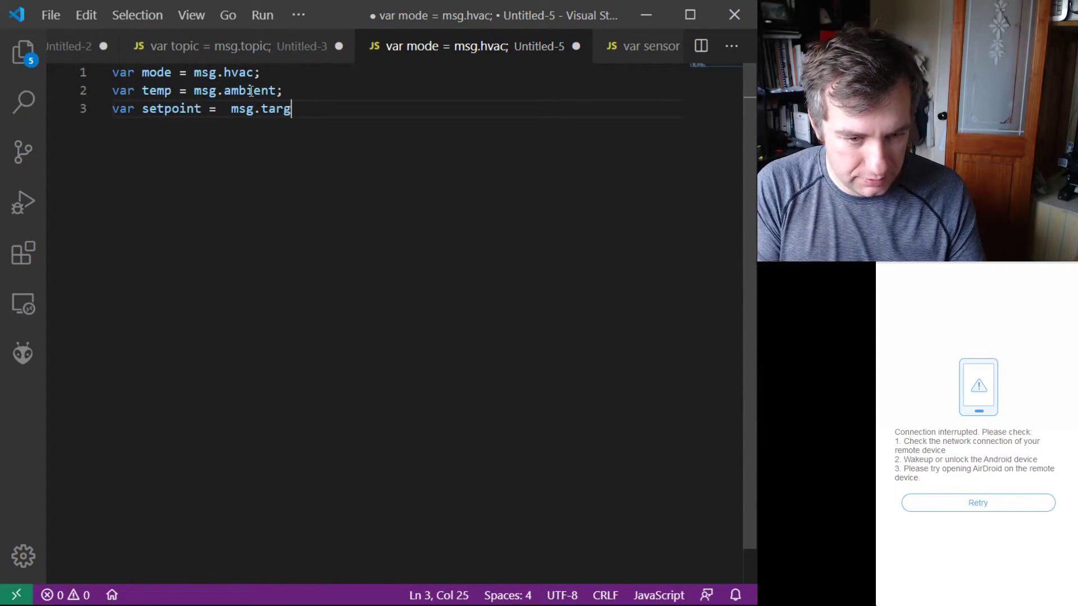
type("et;")
Step: Leave four blank lines and assign an empty object on line 8: msg.payload = {}
key("Return")
key("Return")
key("Return")
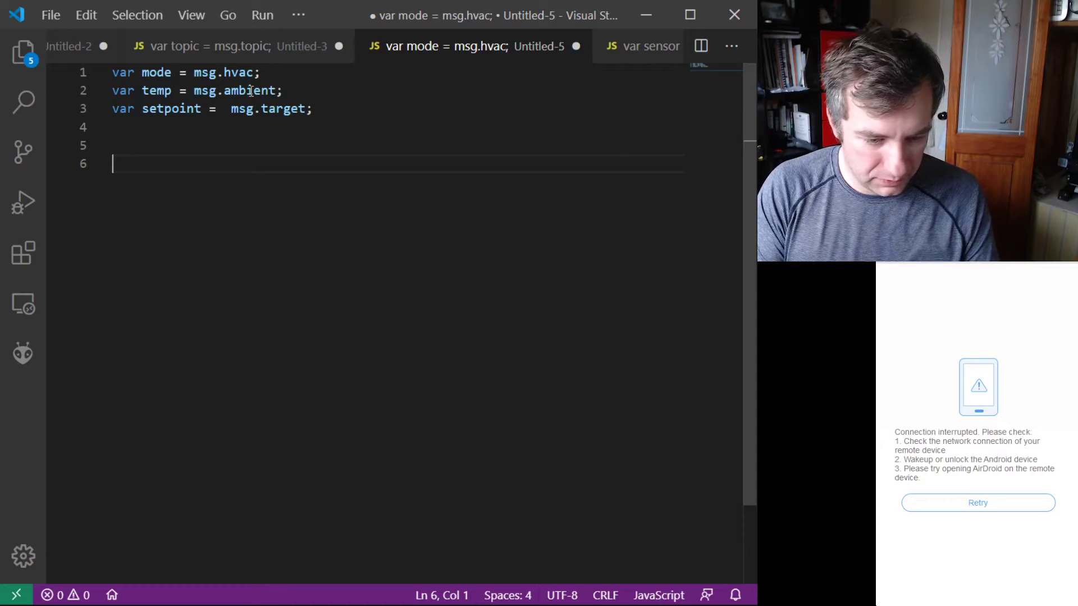
key("Return")
key("Return")
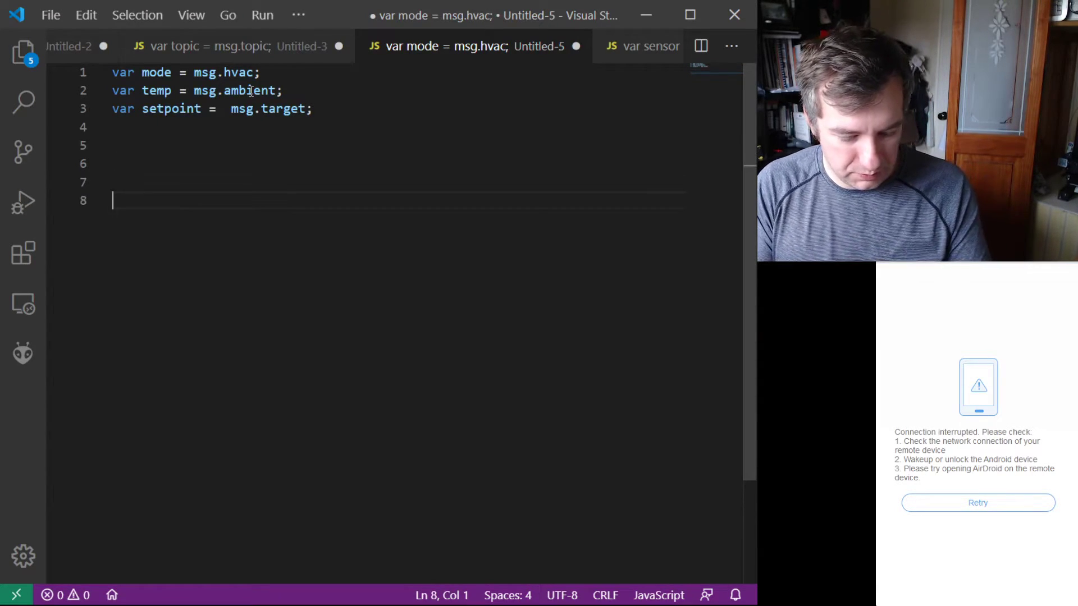
type("msg.")
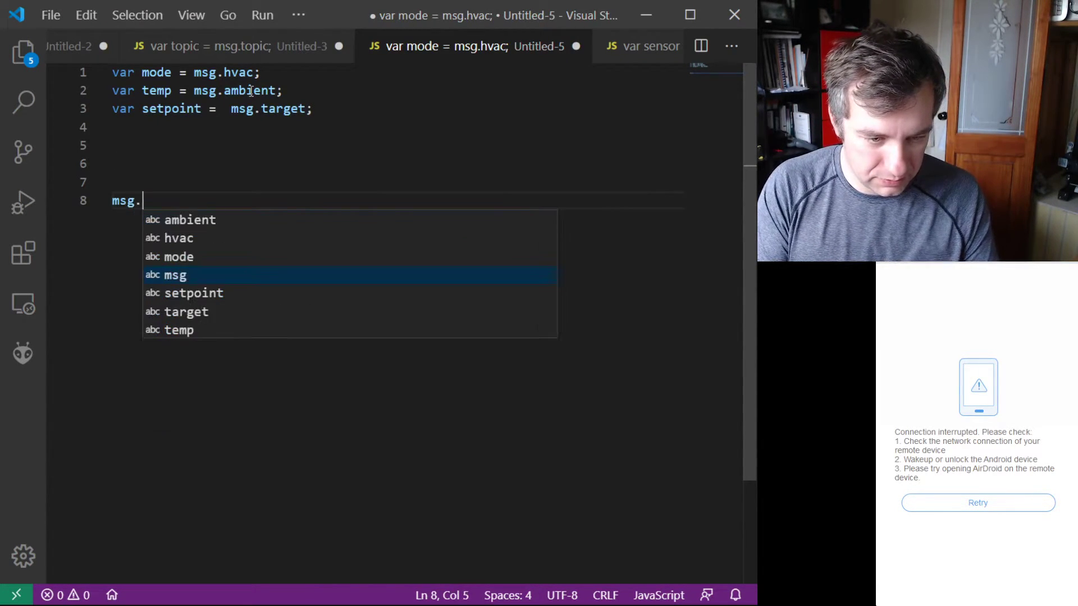
type("payload ")
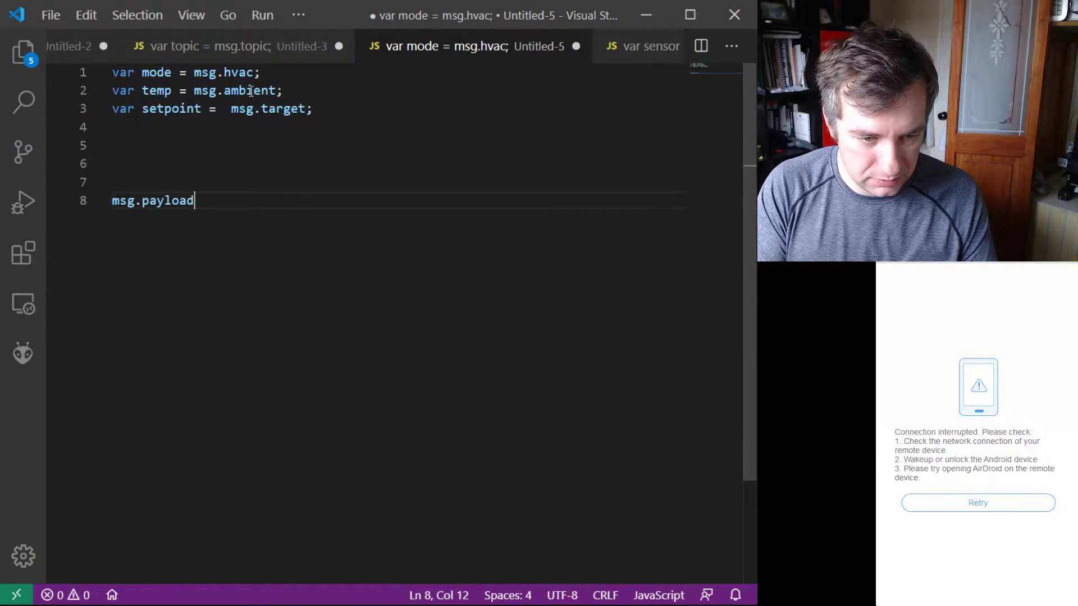
type("= ")
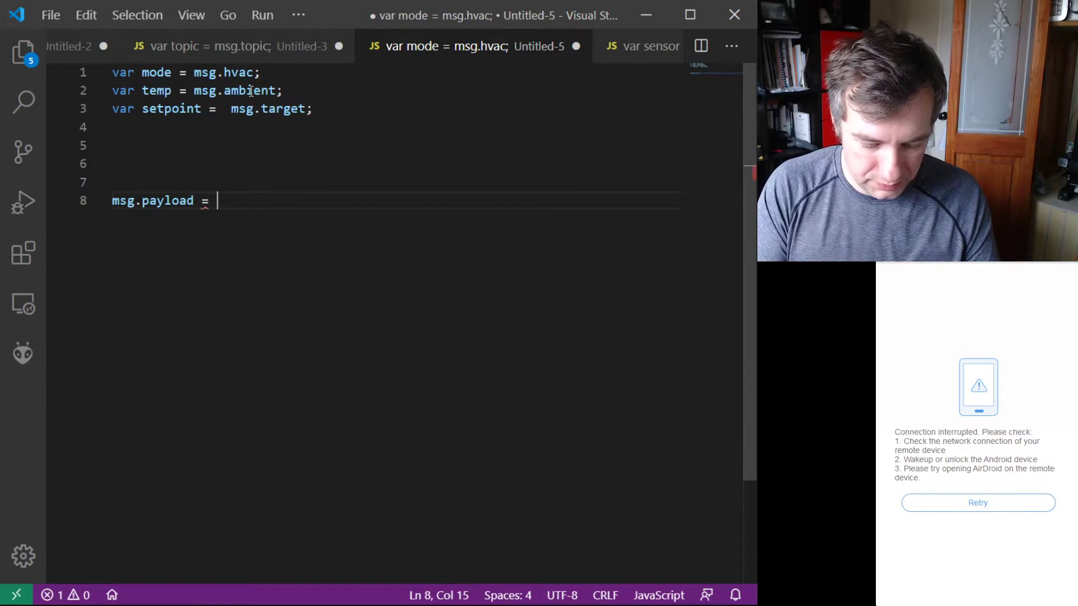
type("{}")
key("Left")
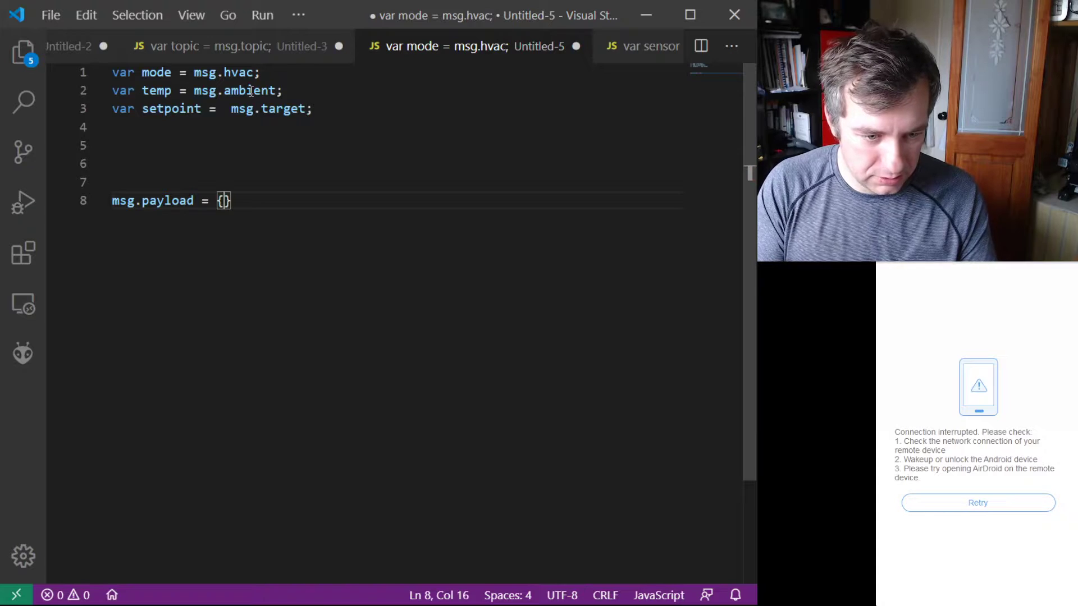
Step: Add a "mode": key without a value on its own line inside the msg.payload object
key("Return")
type("\"mode\"")
key("BackSpace")
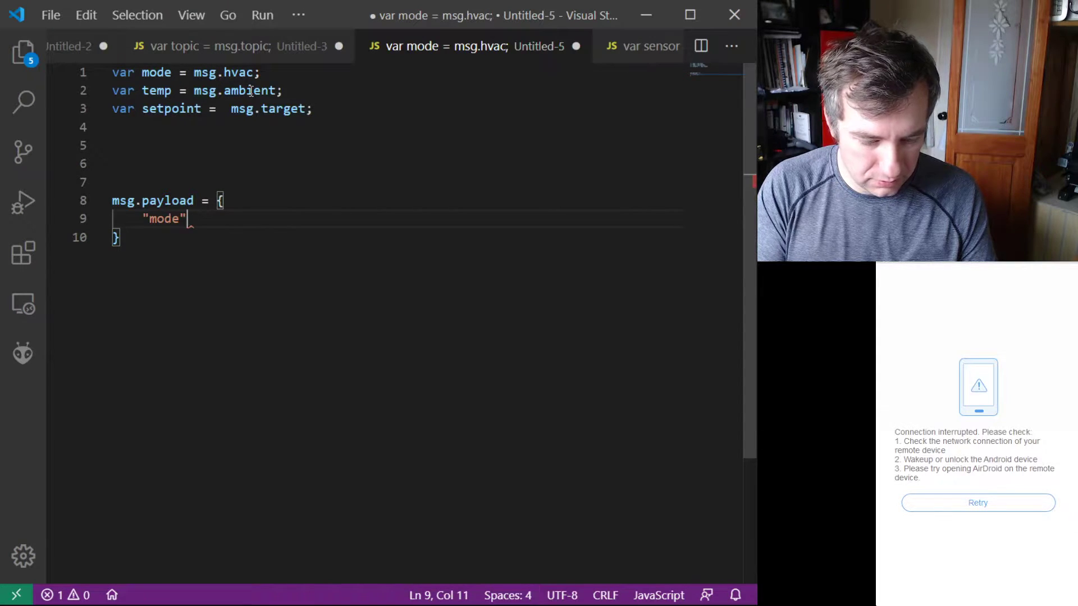
type(";")
key("BackSpace")
type(":")
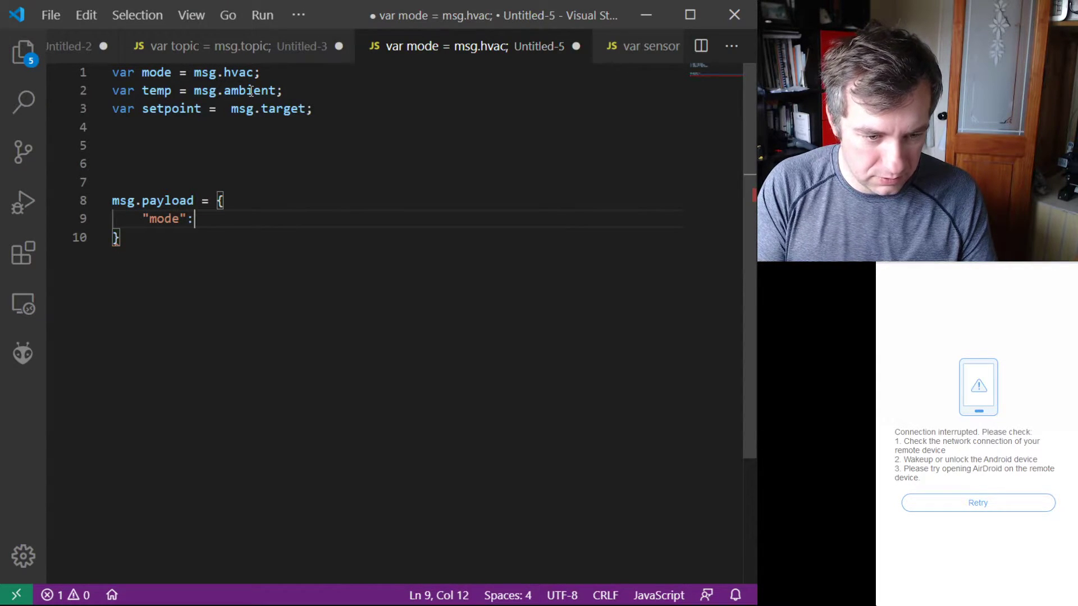
Step: Add a "temperature": key without a value below the "mode" key in the payload object
key("Return")
type("\"")
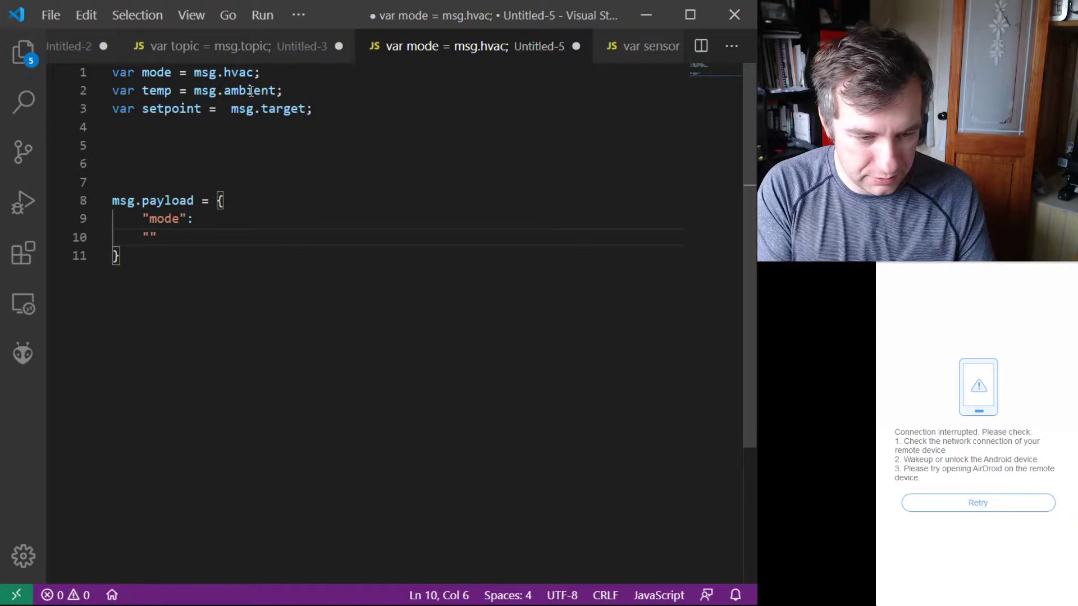
type("temperature\"@")
key("BackSpace")
type(":")
key("Return")
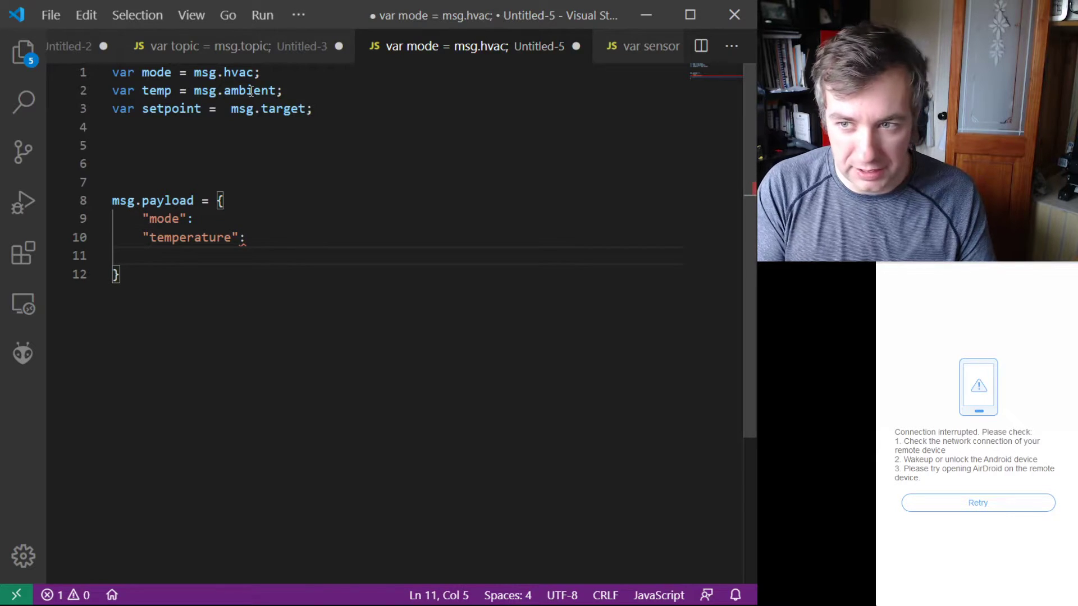
Step: Add the property "setpoint": setpoint as the last entry of the payload object
type("\"")
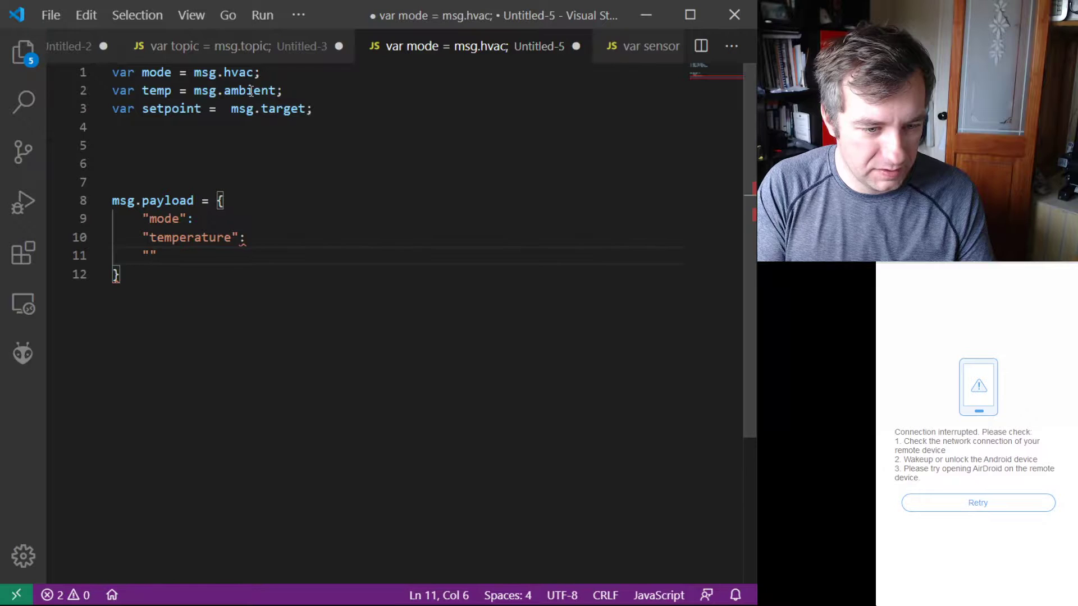
type("setpoint")
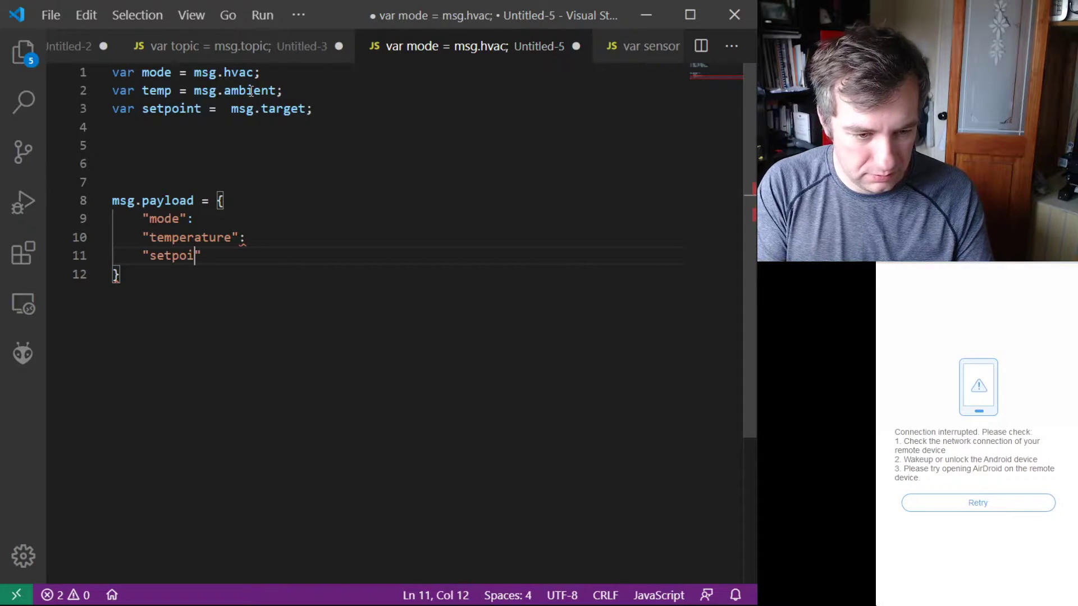
type("\"")
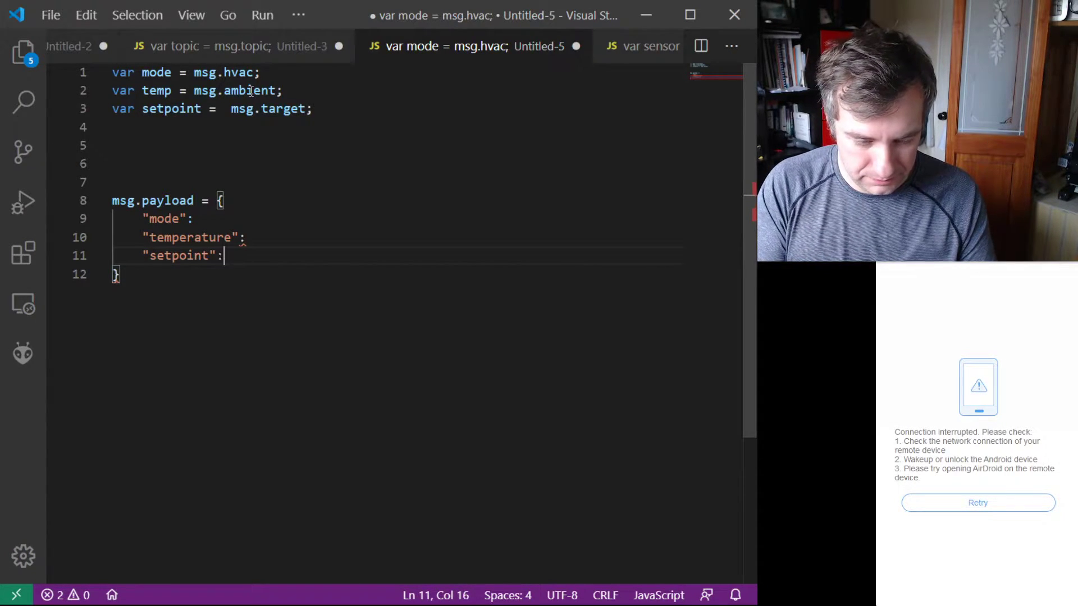
type(": se")
key("Return")
Step: Fill in the variable temp as the "temperature" value and mode as the "mode" value in the payload object
key("Up")
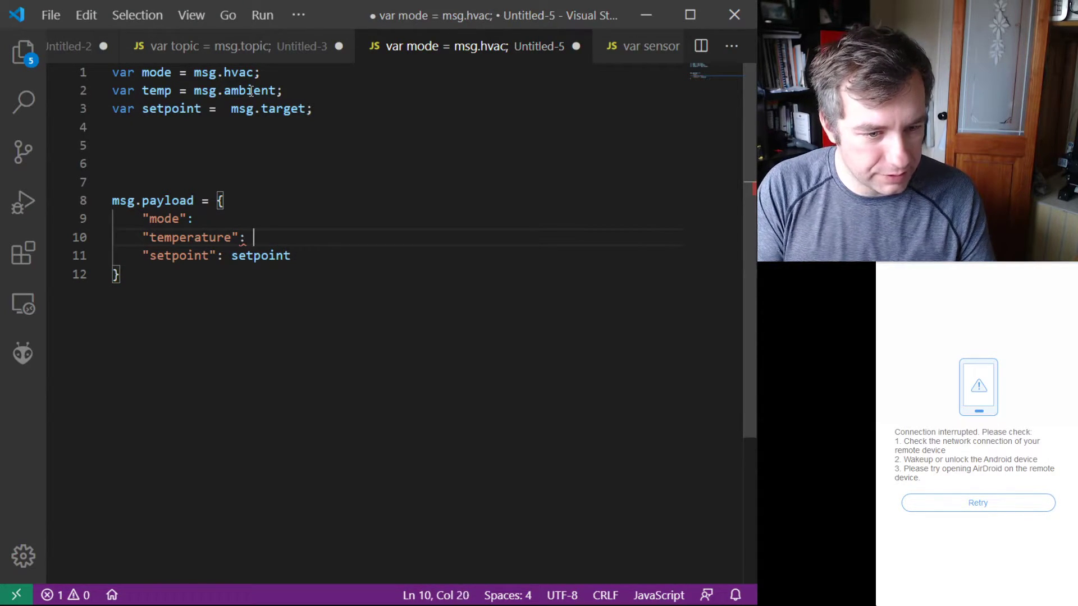
key("BackSpace")
type("m")
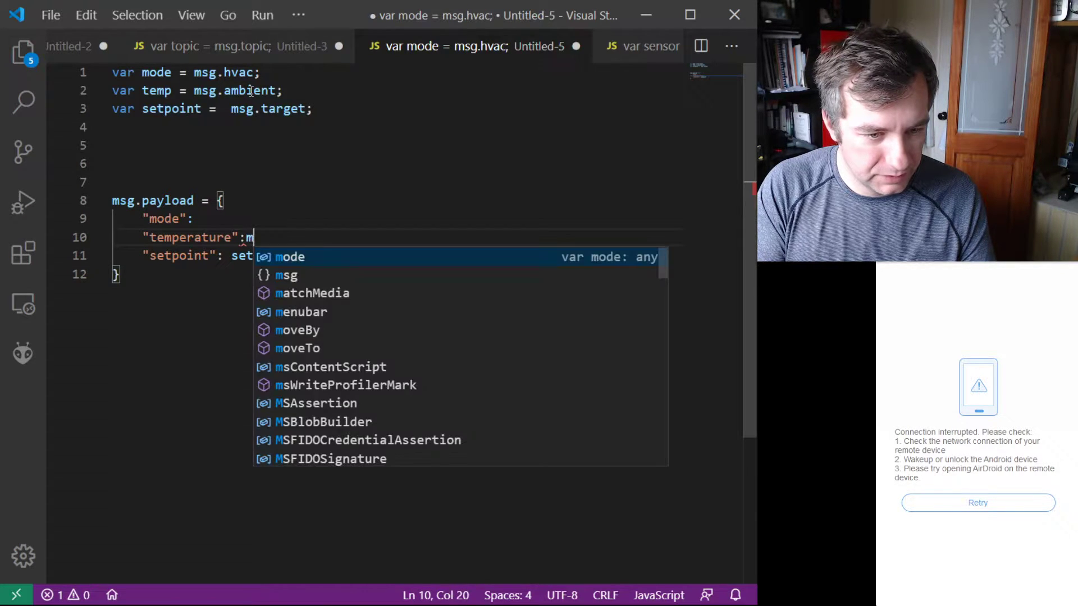
key("BackSpace")
type("temp")
key("Escape")
key("Up")
type("mode")
key("Return")
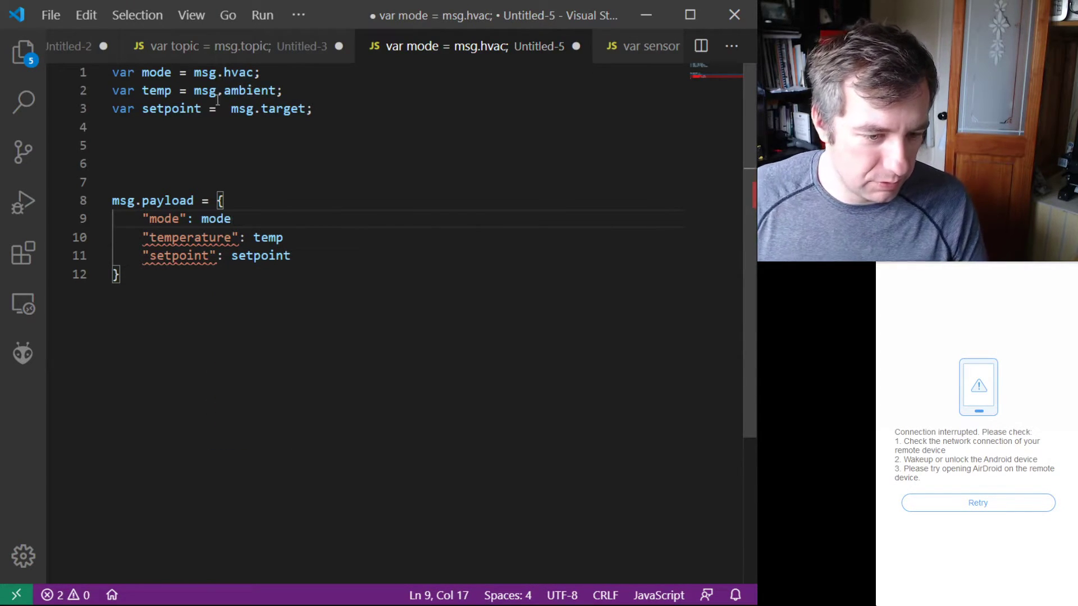
Step: End the msg.payload object with a semicolon and leave a blank line after it
left_click_drag(173, 158, 171, 154)
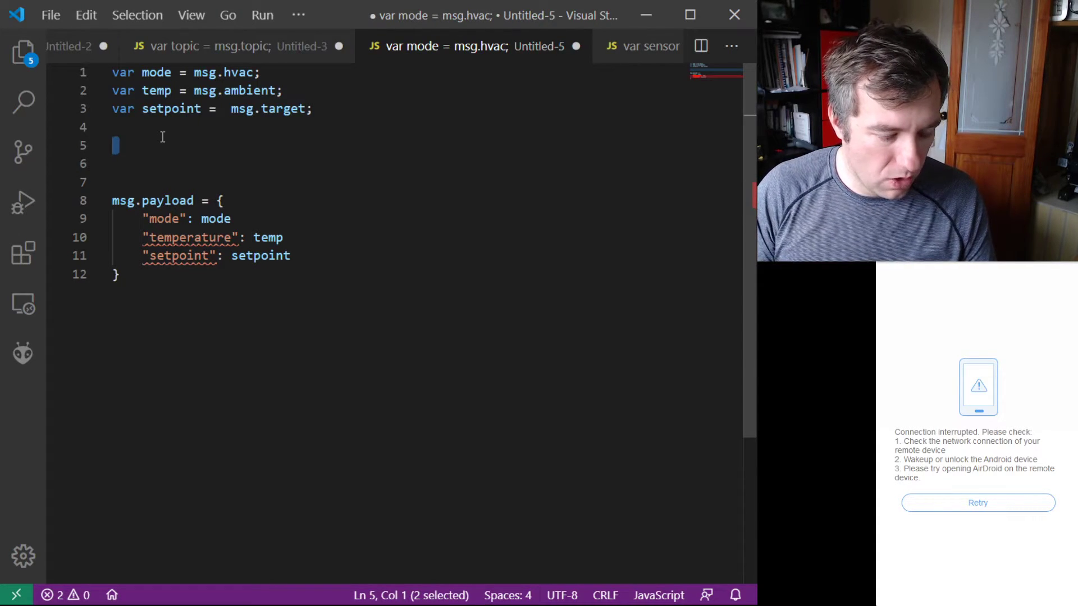
key("Down")
key("Down")
key("Down")
key("Down")
key("Down")
key("Down")
key("Down")
key("End")
key("Return")
key("Up")
key("End")
type(";")
key("Return")
key("Return")
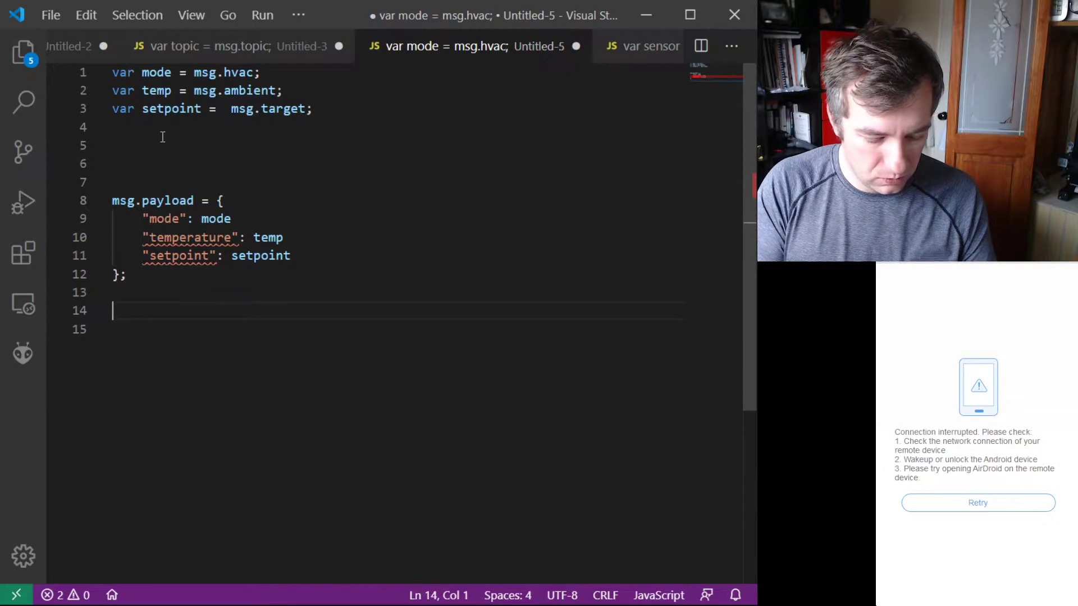
Step: Add the statement return msg; on line 14, below the payload object
type("retur")
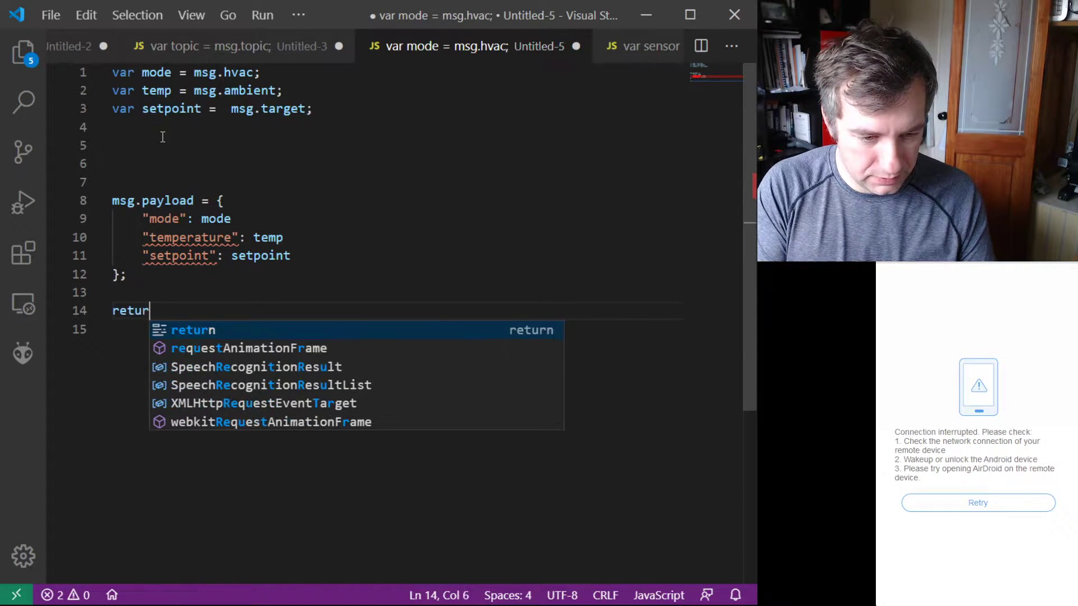
type("n msg;")
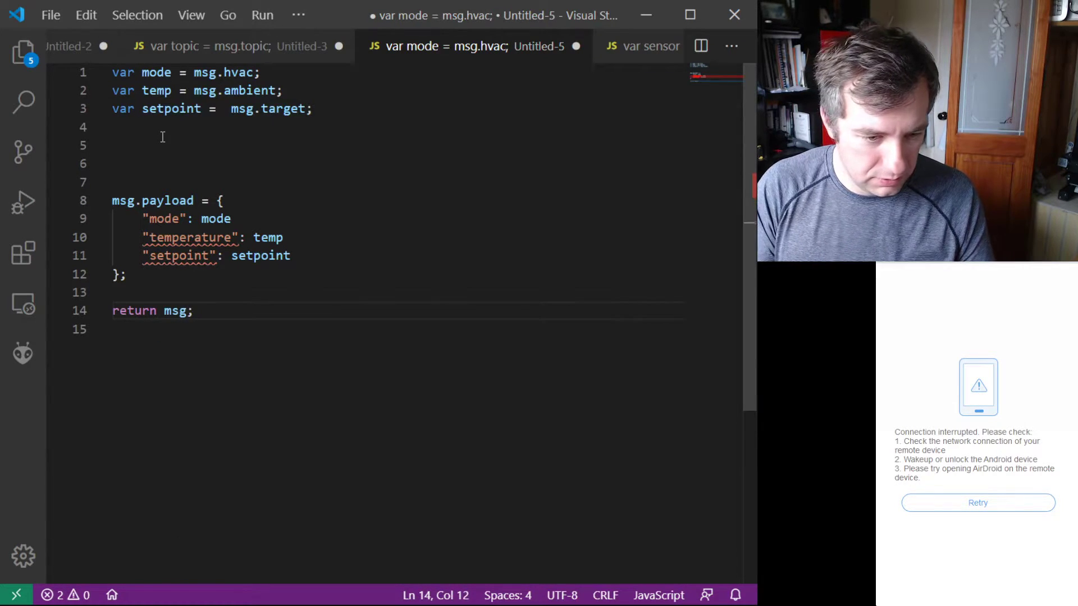
Step: Write the condition if(mode === heating) on line 5, between the variable declarations and the payload object
left_click(145, 143)
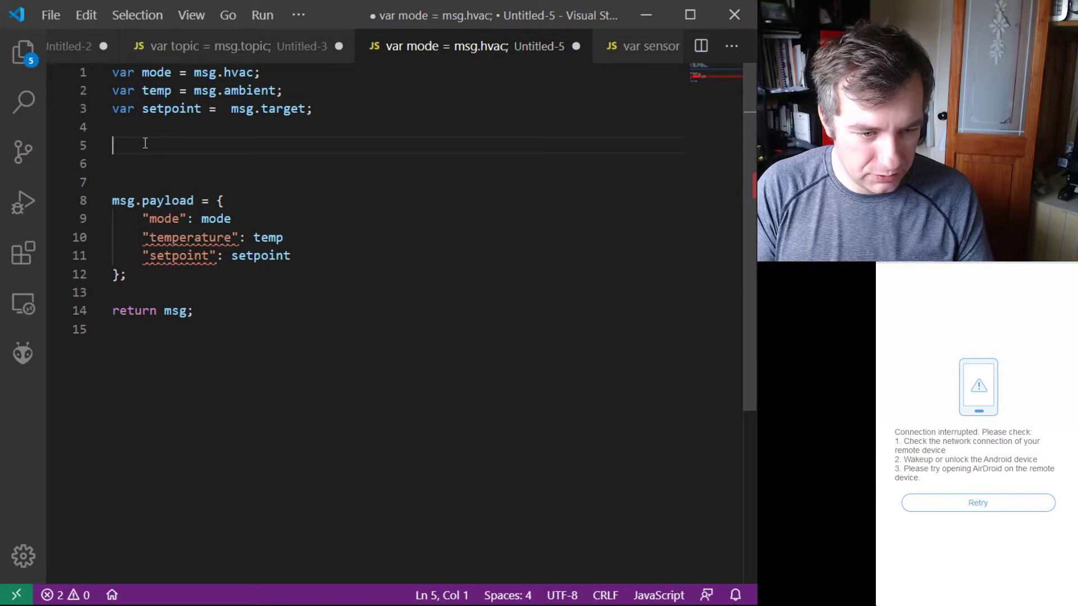
type("if")
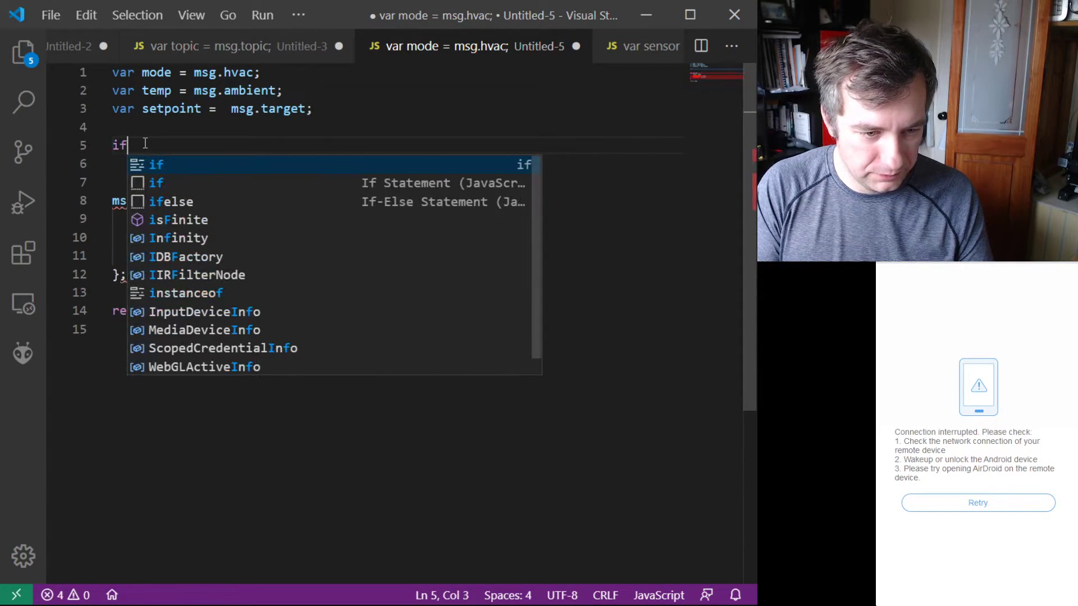
type("(moi")
key("BackSpace")
type("de")
type(" === hear")
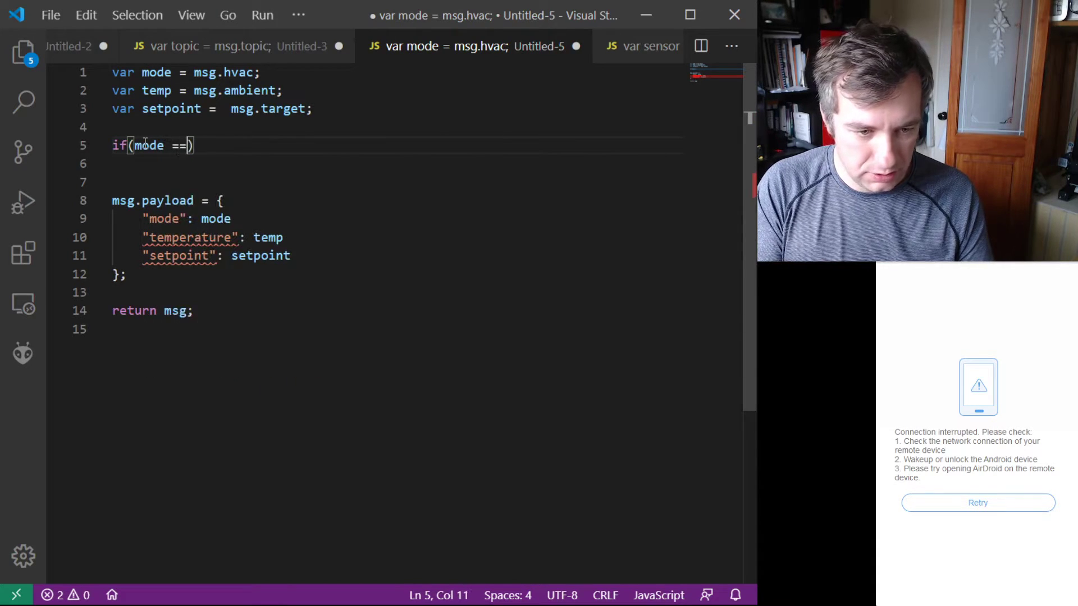
key("BackSpace")
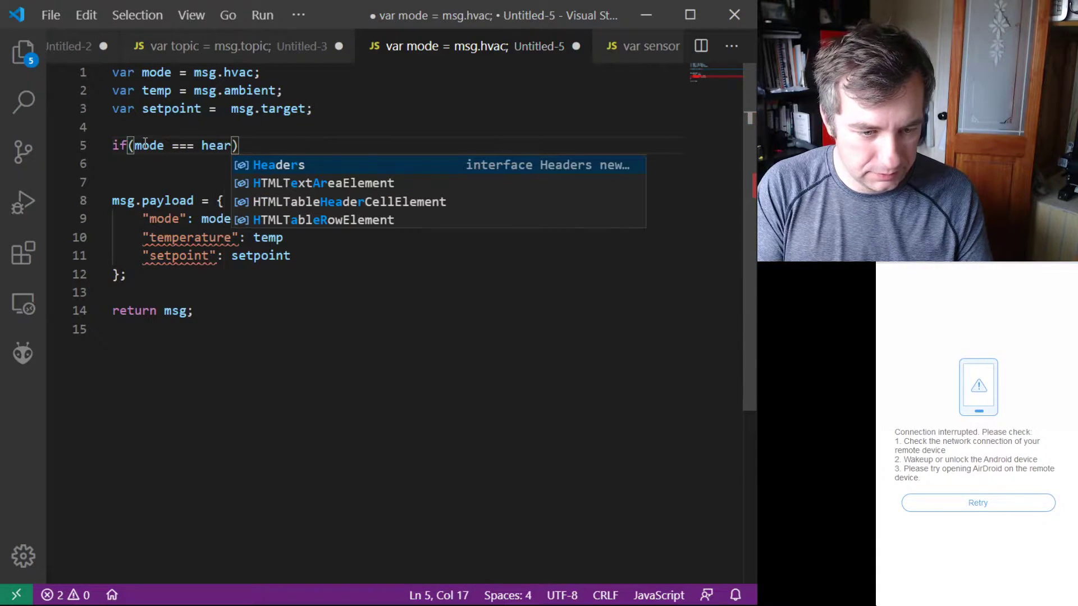
type("ting)")
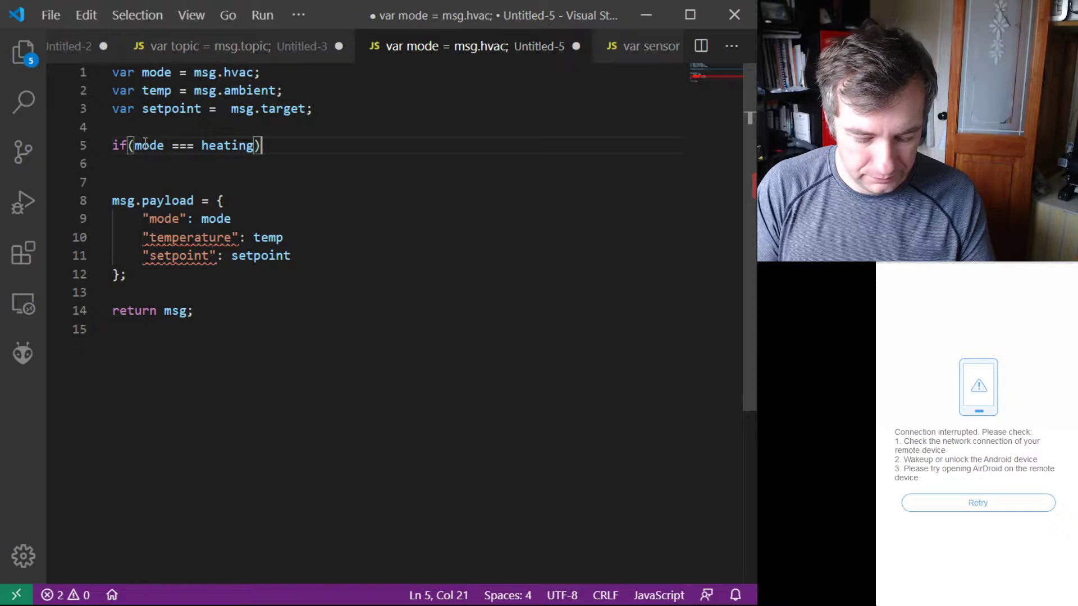
type(" {")
Step: Add an empty pair of curly braces directly after the if condition, with the cursor placed between them
key("BackSpace")
key("BackSpace")
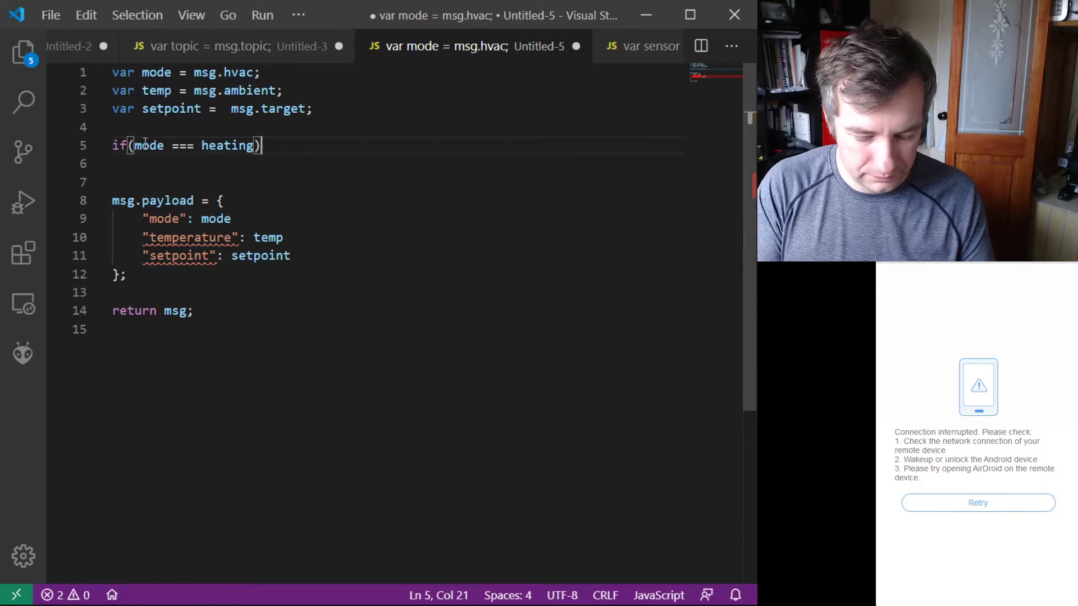
type("{}")
key("Left")
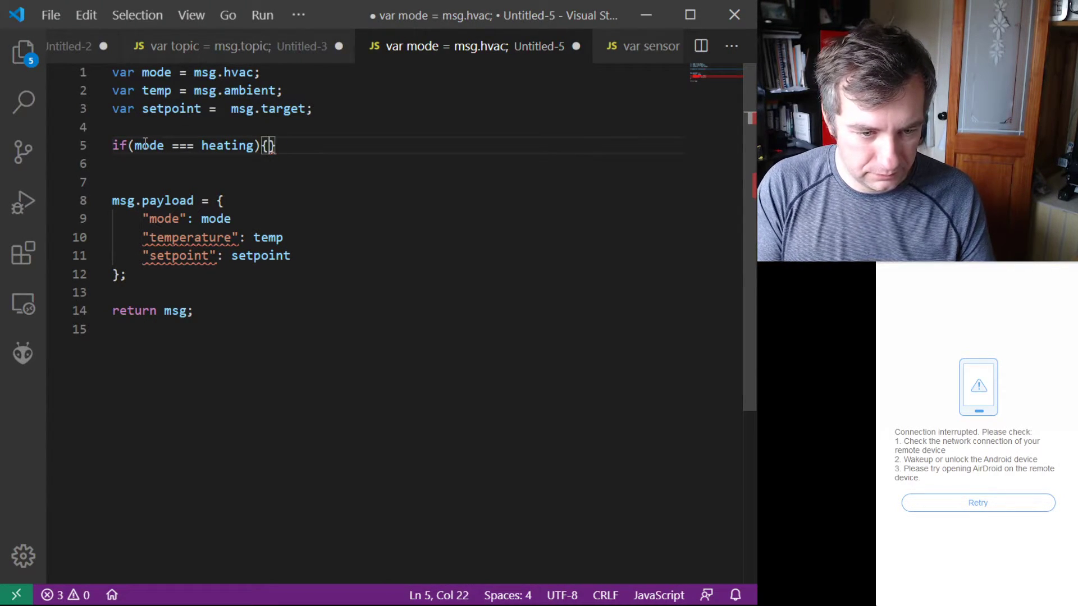
Step: Write the statement mode = "on"; inside the braces of the if(mode === heating) block, without a trailing blank line
key("Return")
type("mo")
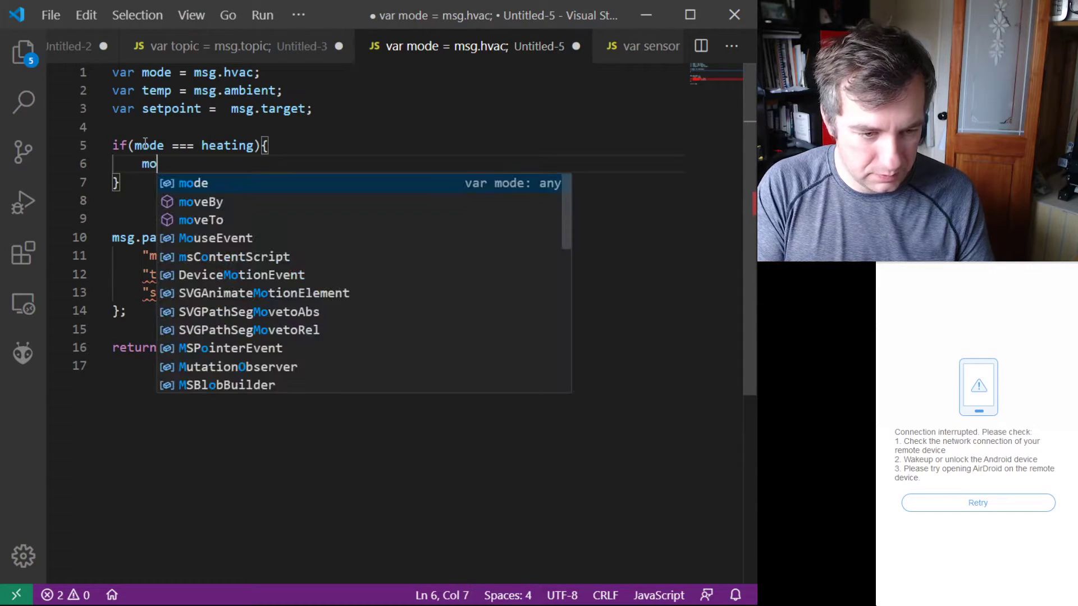
type("de = ")
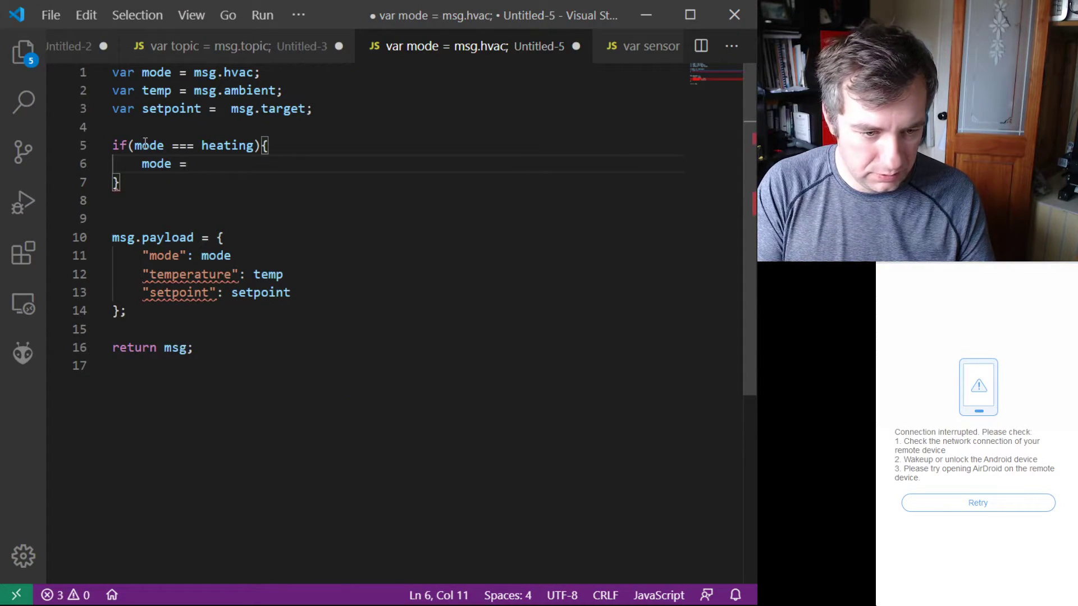
type("on")
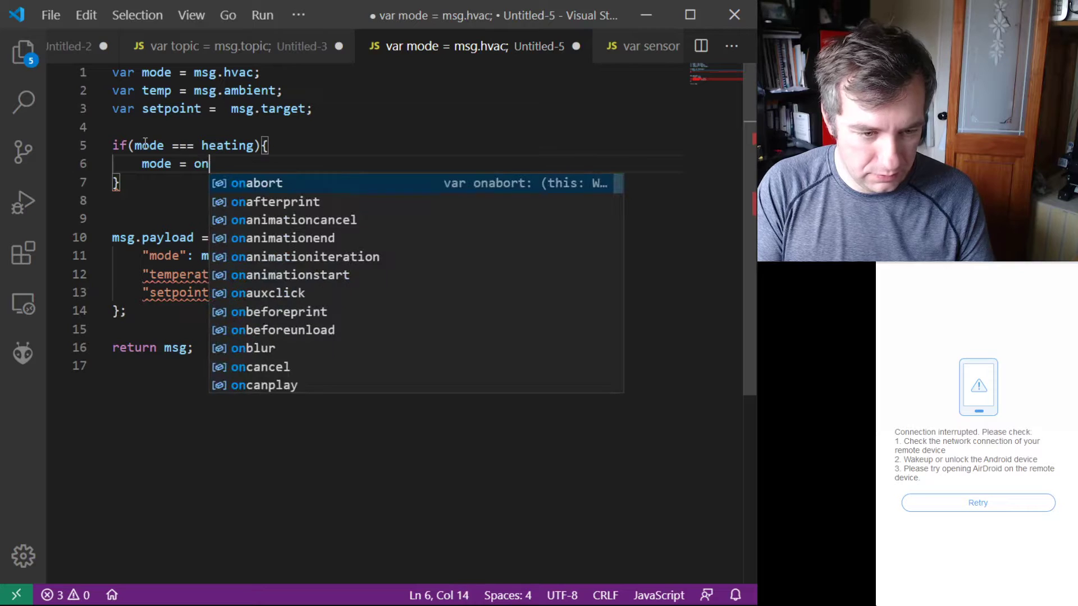
key("BackSpace")
key("BackSpace")
type("\"on\";")
key("Return")
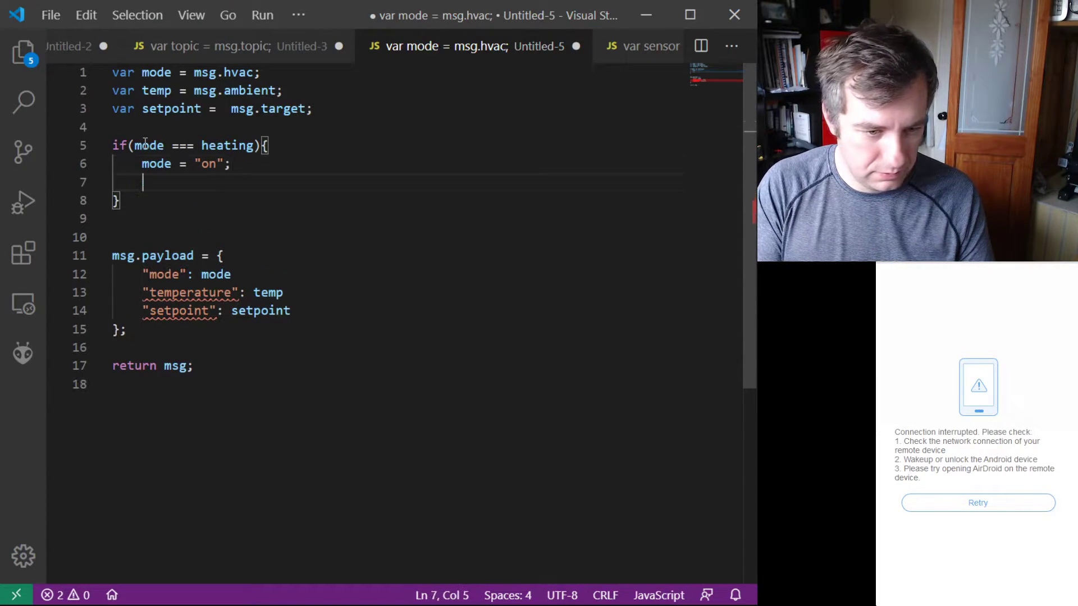
key("Delete")
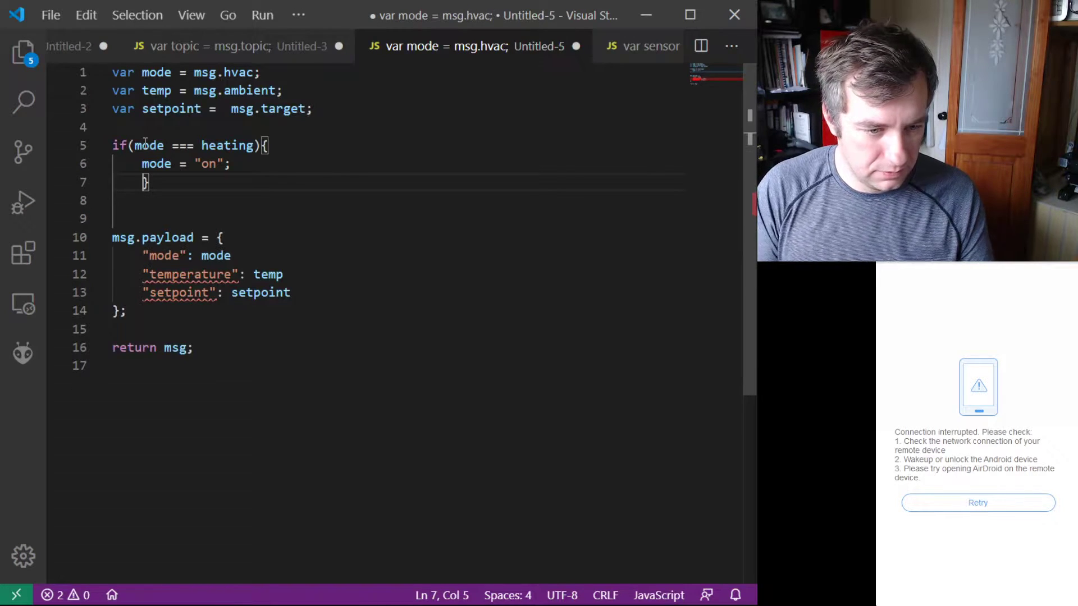
key("BackSpace")
Step: Duplicate the complete if block twice, directly below the original and above the payload object
left_click_drag(126, 183, 111, 152)
key("ctrl+c")
left_click(129, 182)
key("Return")
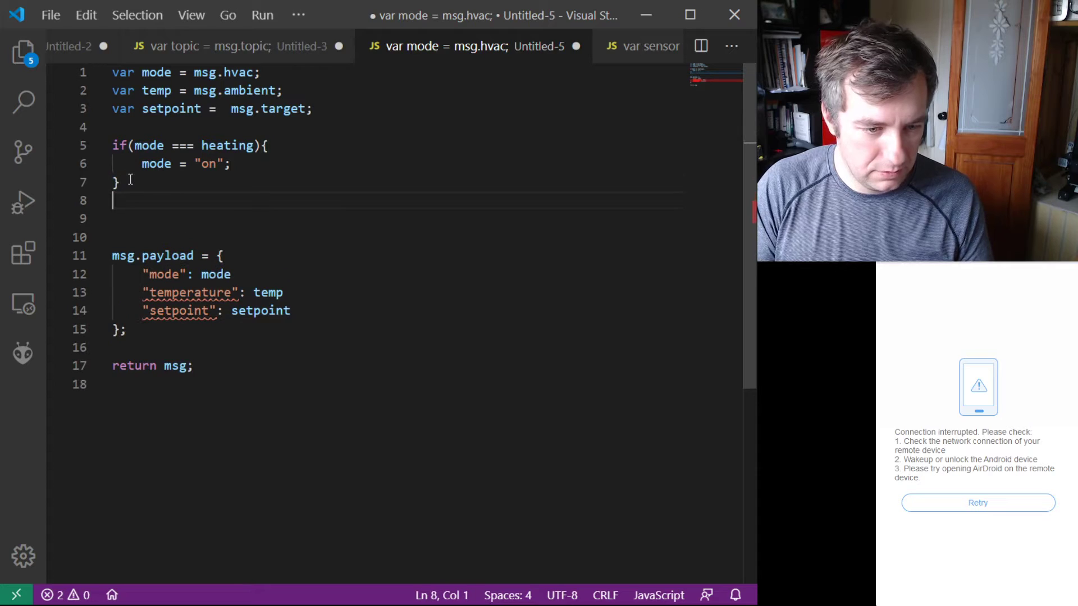
key("ctrl+v")
key("Return")
key("ctrl+v")
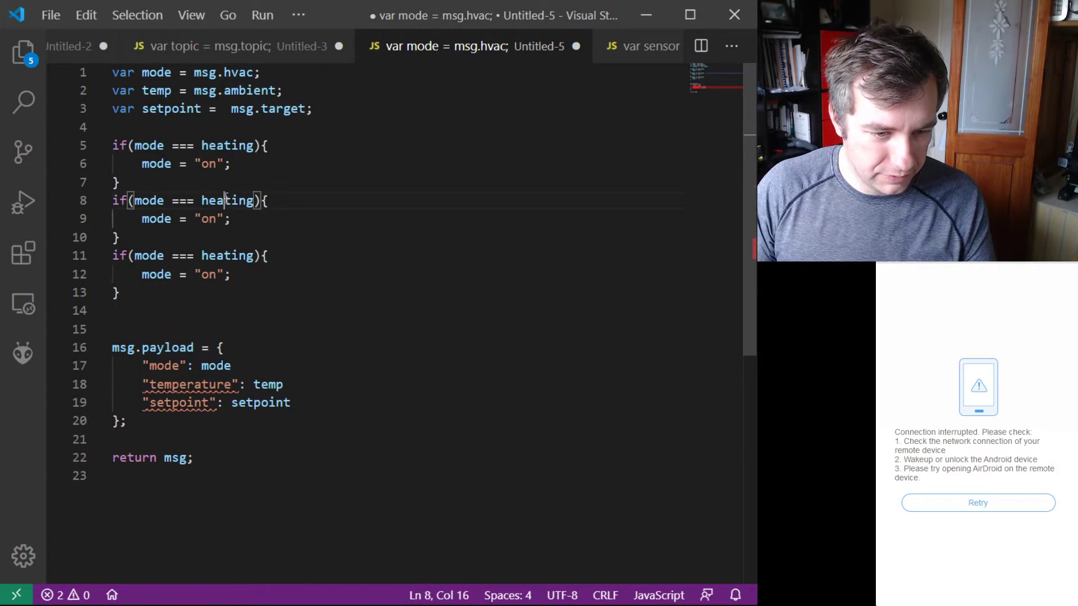
Step: Enclose the word heating in double quotes in the first if condition on line 5
double_click(225, 201)
double_click(229, 145)
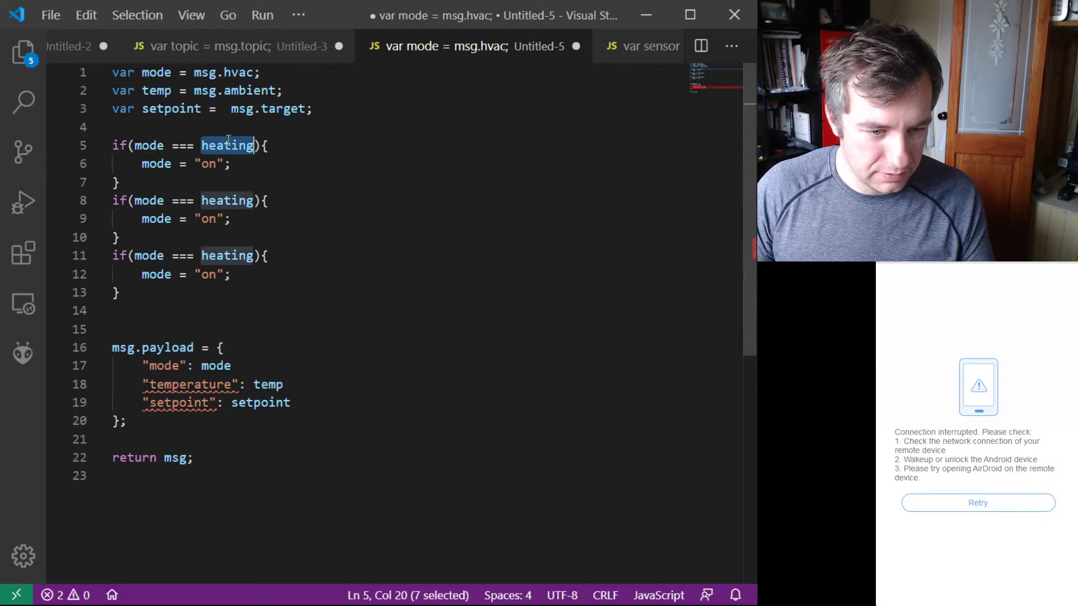
type("\"")
Step: Change the second if condition on line 8 to compare mode with the quoted string "off"
left_click(225, 200)
double_click(225, 200)
key("BackSpace")
type("off")
type("\"")
key("BackSpace")
key("Left")
key("Left")
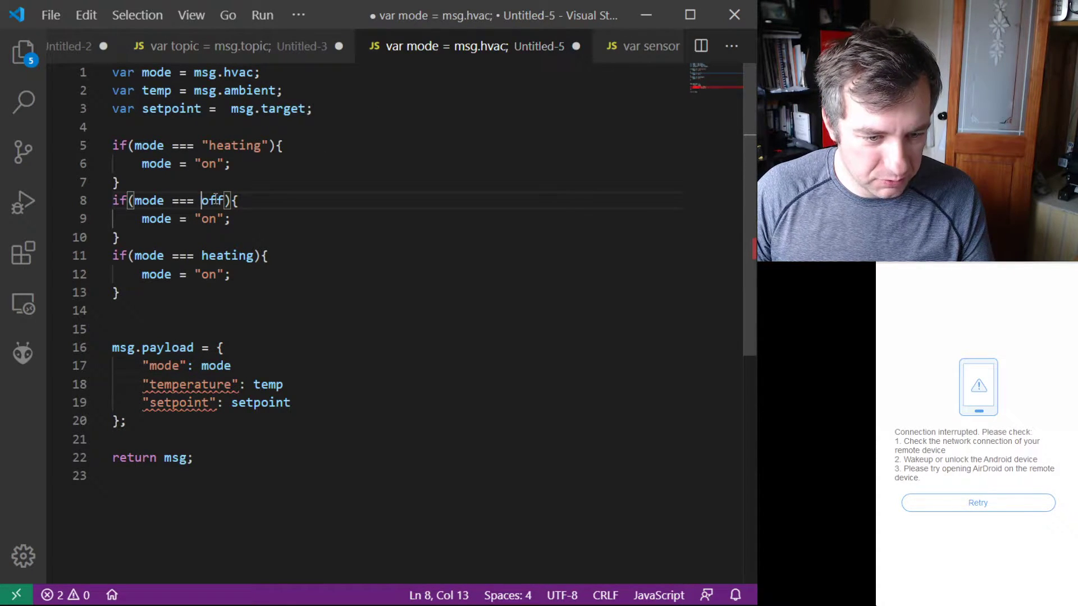
double_click(218, 200)
type("\"")
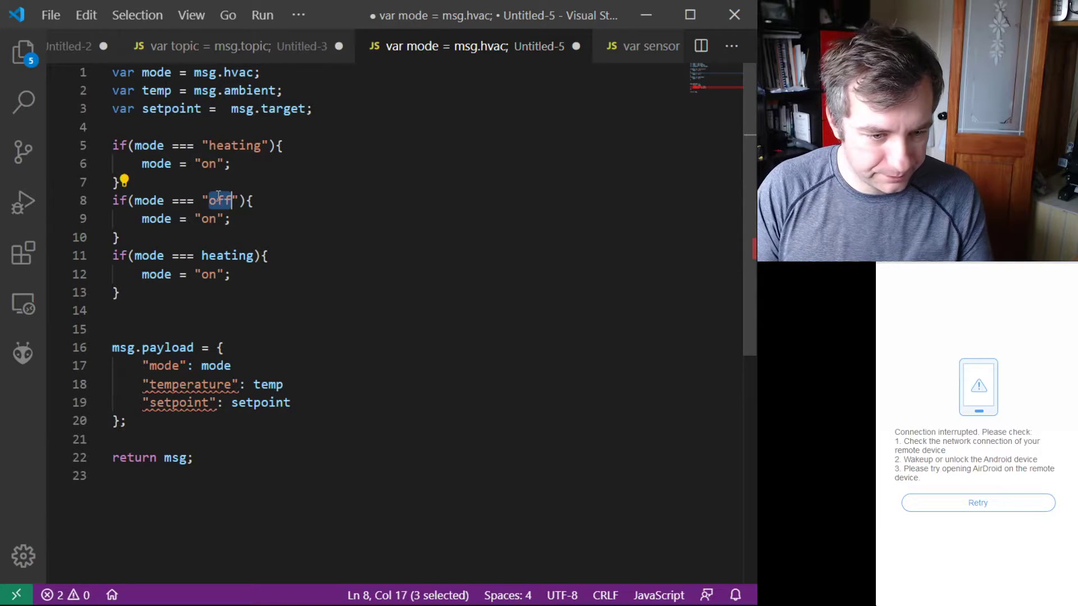
Step: Change the third if condition on line 11 to compare mode with the quoted string "eco"
key("Down")
key("Down")
key("Down")
left_click(221, 246)
double_click(224, 256)
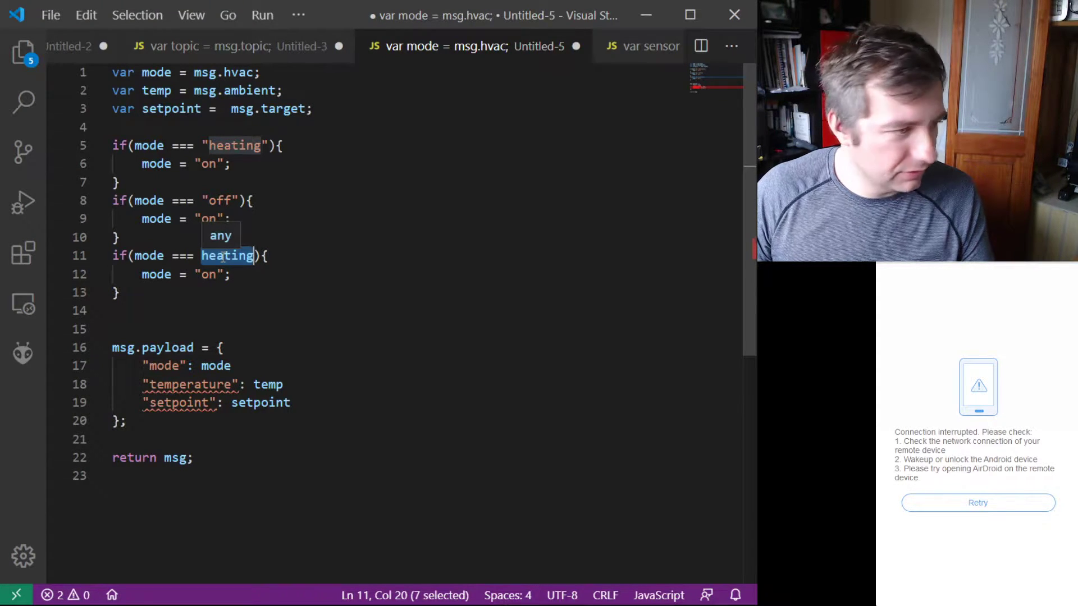
type("\"")
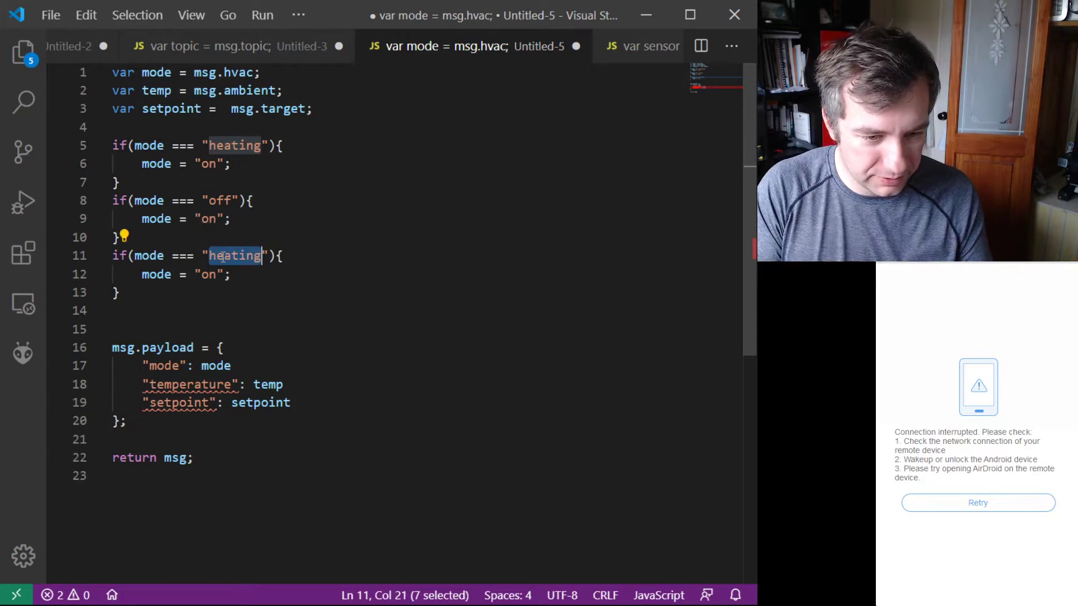
key("BackSpace")
type("eco")
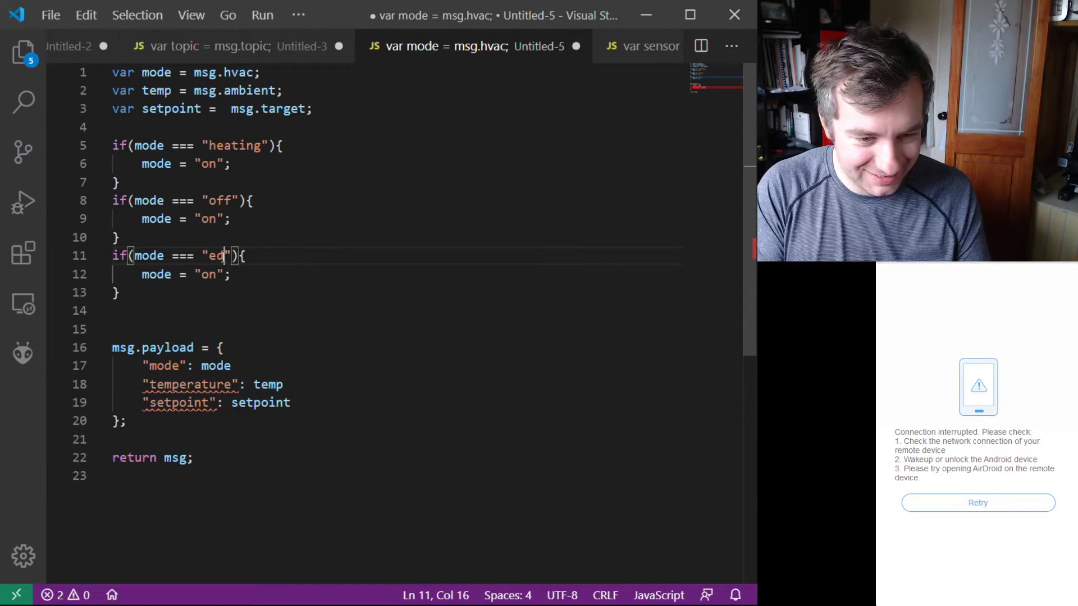
Step: Set the mode assigned inside the "off" block on line 9 to "off"
triple_click(209, 218)
left_click(209, 218)
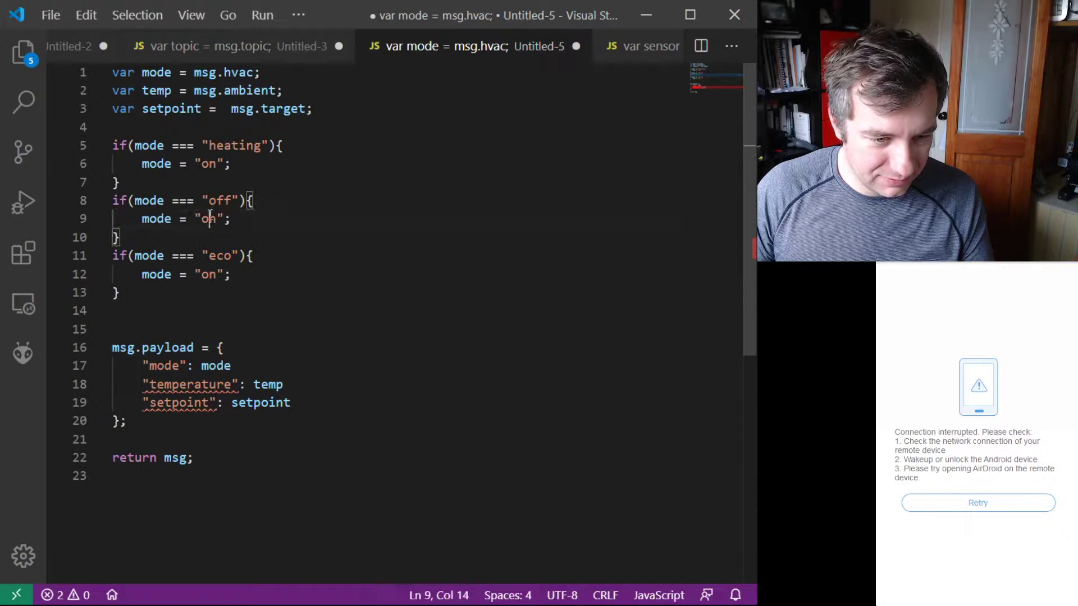
key("Delete")
type("ff")
Step: Set the mode assigned inside the "eco" block on line 12 to "eco"
key("Down")
key("Down")
key("Down")
key("Left")
key("BackSpace")
key("BackSpace")
type("eco")
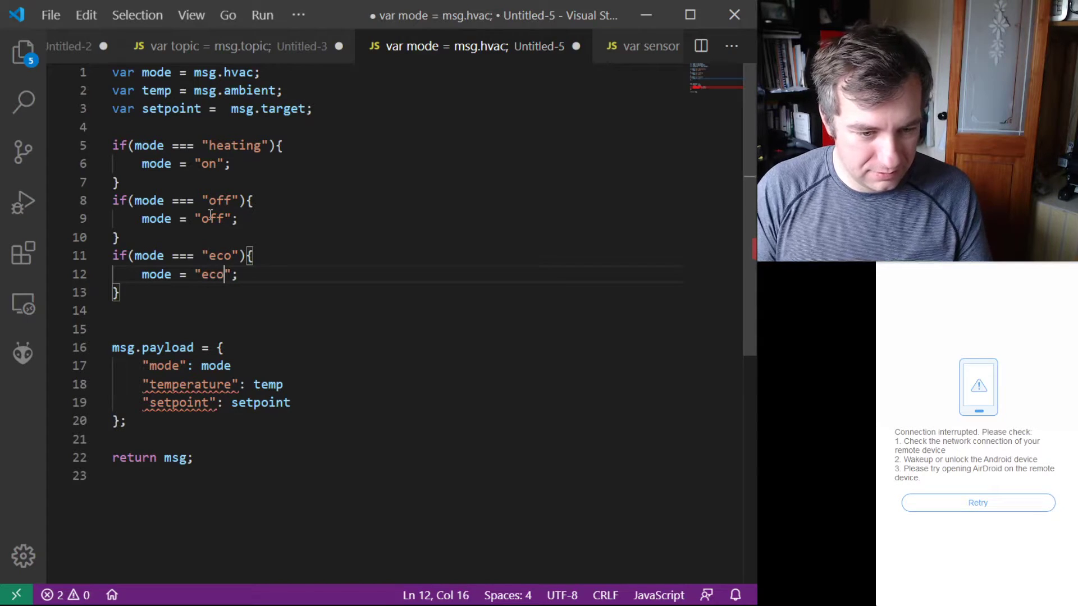
left_click(219, 235)
left_click(224, 274)
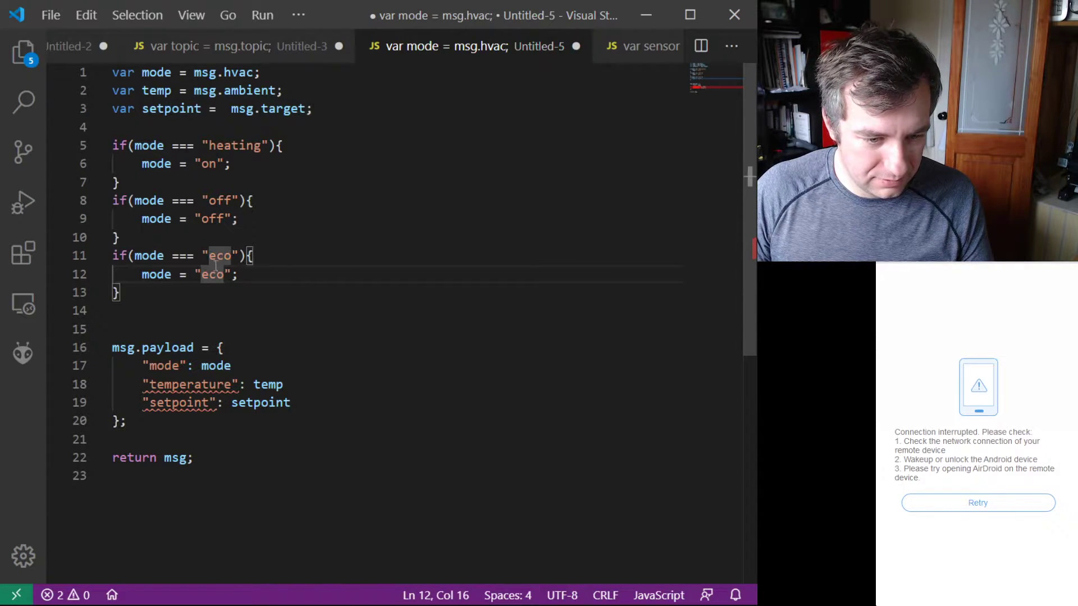
left_click(249, 275)
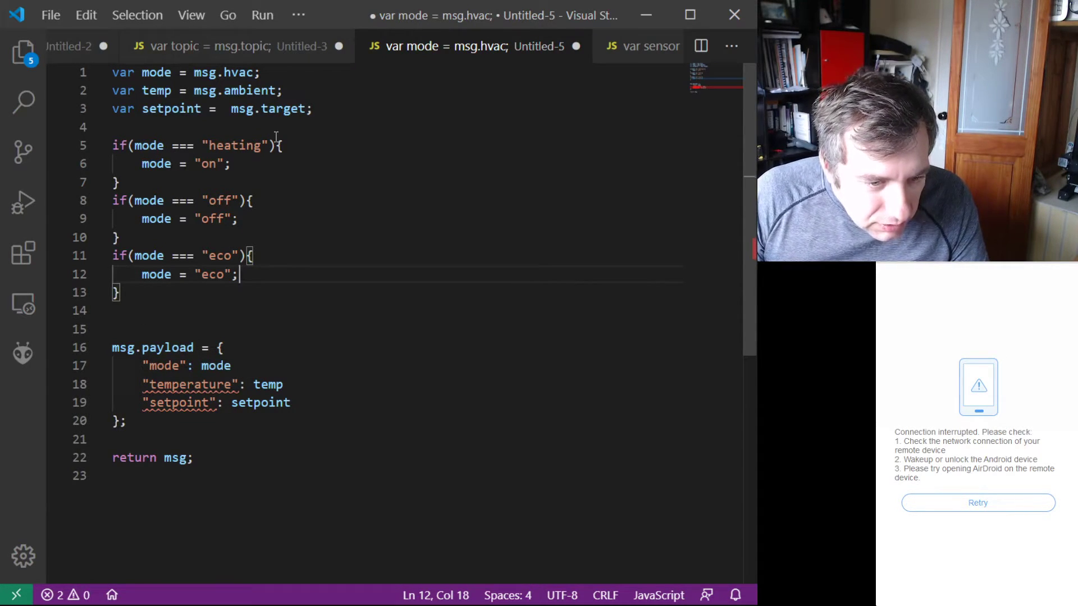
Step: Set the mode assigned inside the "heating" block on line 6 to "heat"
double_click(219, 169)
type("t")
key("BackSpace")
type("heat")
left_click(282, 186)
left_click(266, 201)
left_click(264, 238)
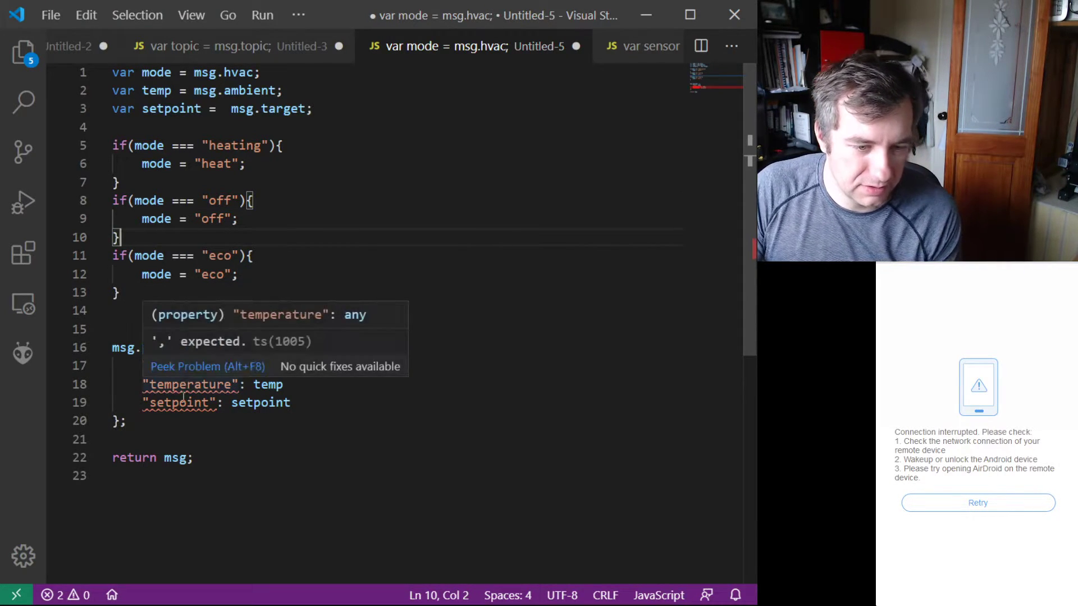
Step: Copy the whole script and replace the code of the unnamed function node in Node-RED with it
left_click_drag(202, 458, 60, 74)
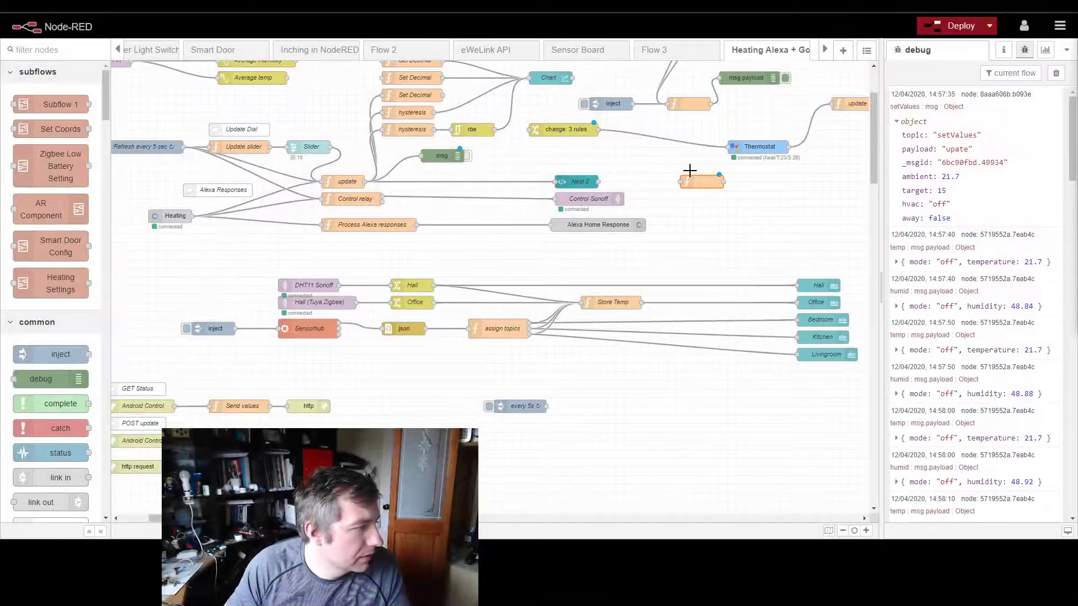
double_click(701, 181)
key("ctrl+a")
key("ctrl+v")
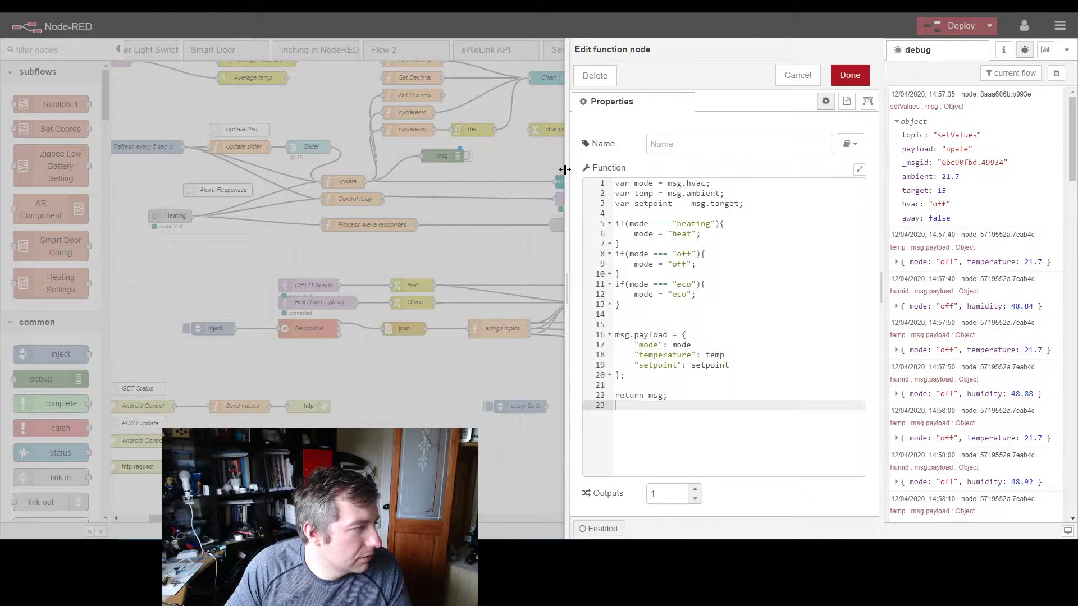
Step: Add the missing commas after mode and temp in the msg.payload object and save the function node
left_click(709, 144)
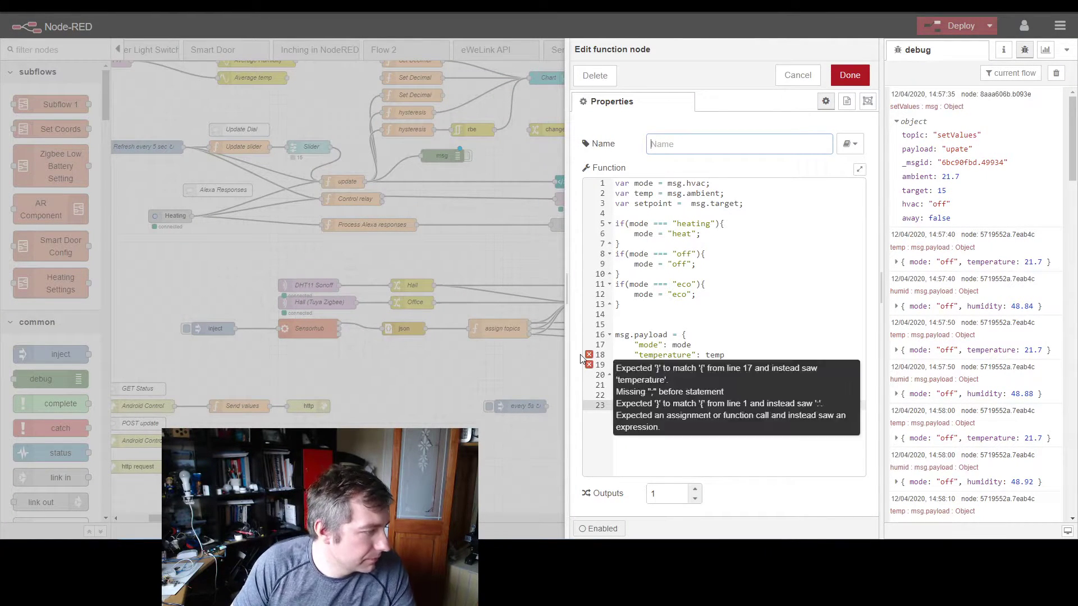
left_click(702, 345)
type(",")
left_click(733, 355)
type(",")
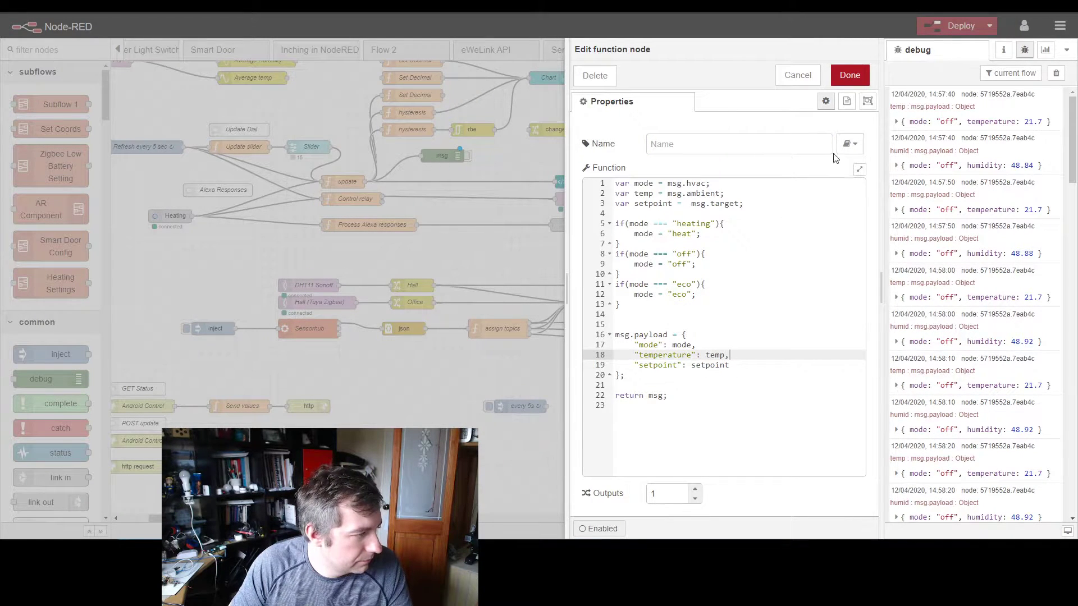
left_click(849, 75)
Step: Wire the update node's output to the new function node's input and delete the "change: 3 rules" node
left_click_drag(693, 180, 721, 152)
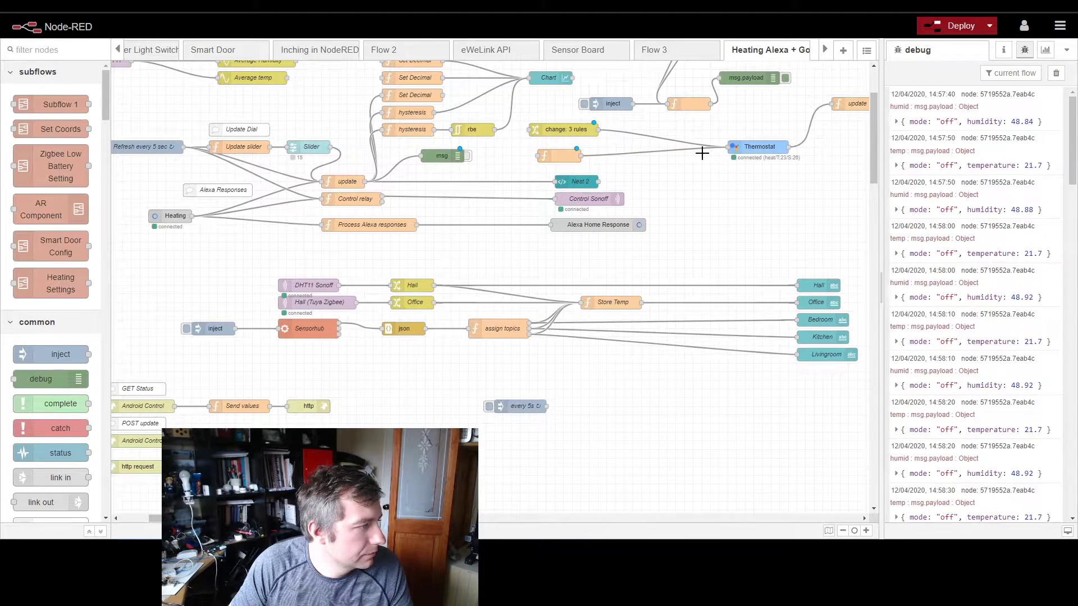
left_click_drag(532, 156, 349, 187)
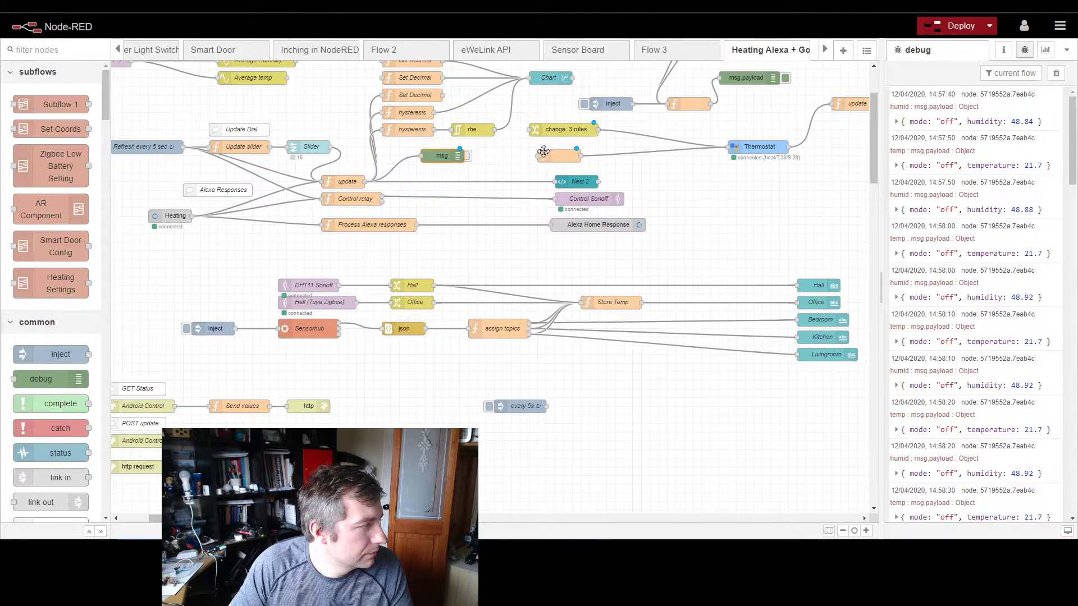
left_click_drag(537, 155, 365, 181)
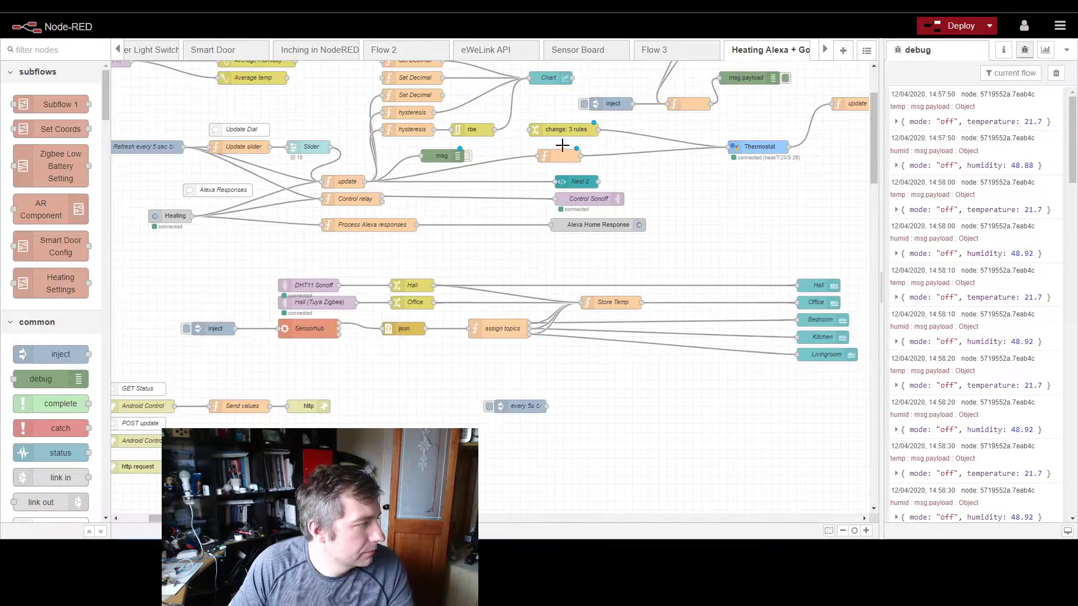
left_click(564, 130)
key("Delete")
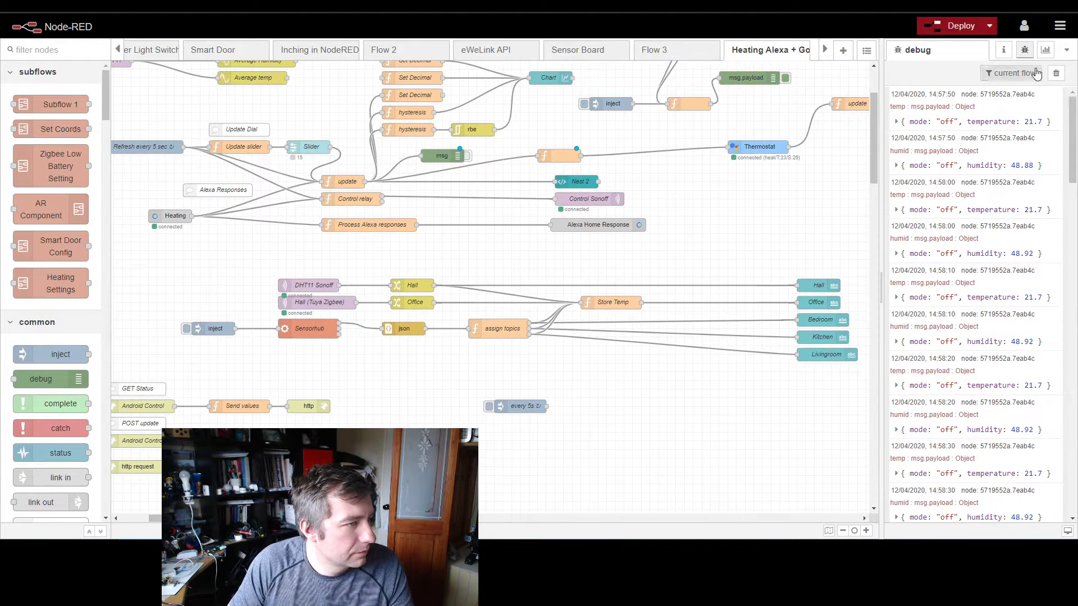
Step: Clear the debug messages and deploy the flow despite the improperly configured Alexa Home node
left_click(1055, 73)
left_click(957, 26)
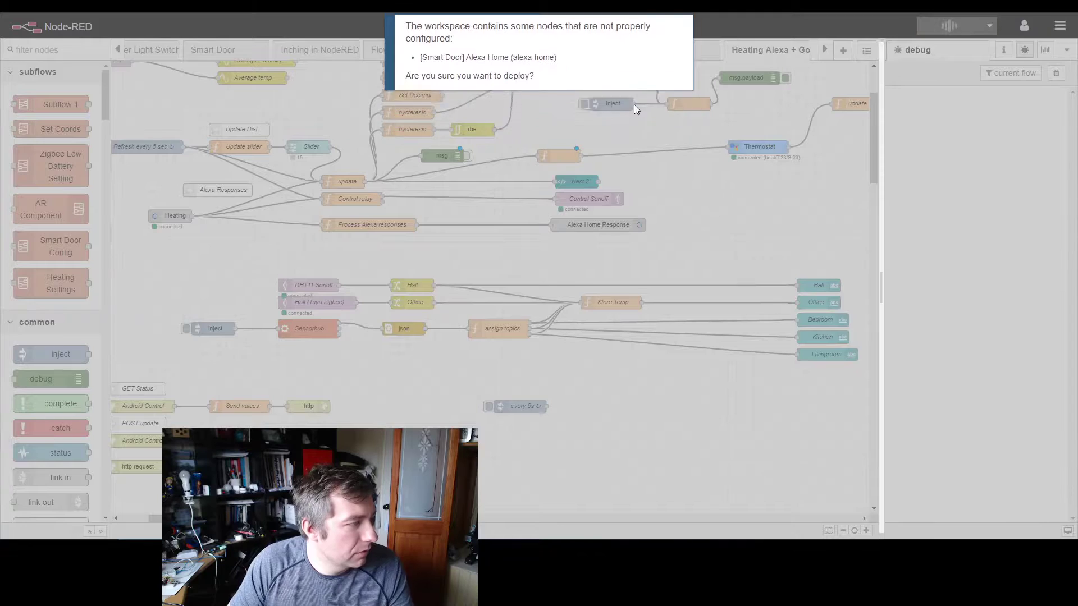
left_click(637, 106)
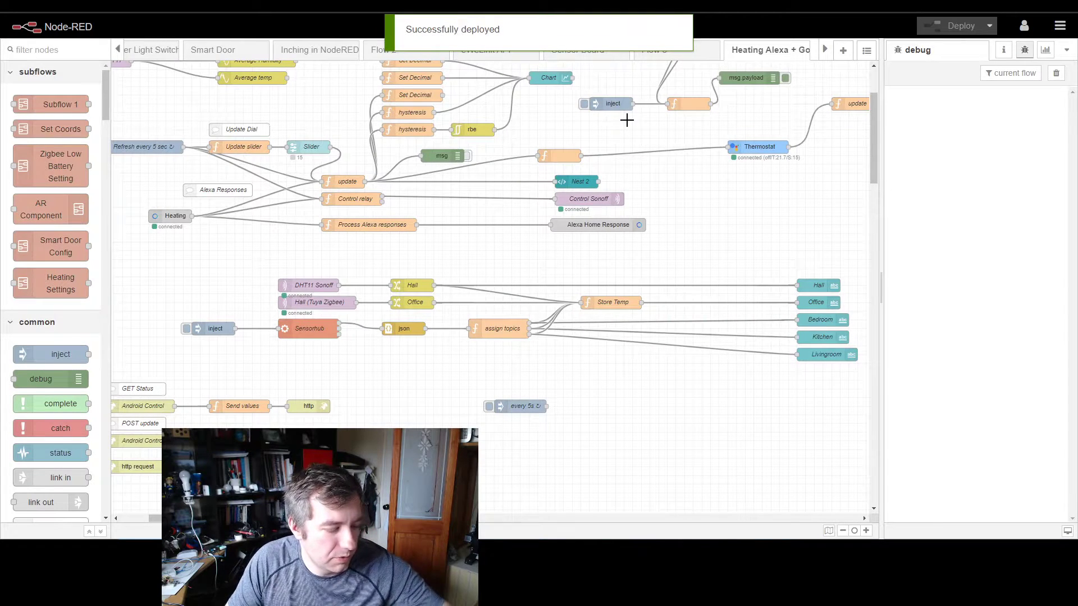
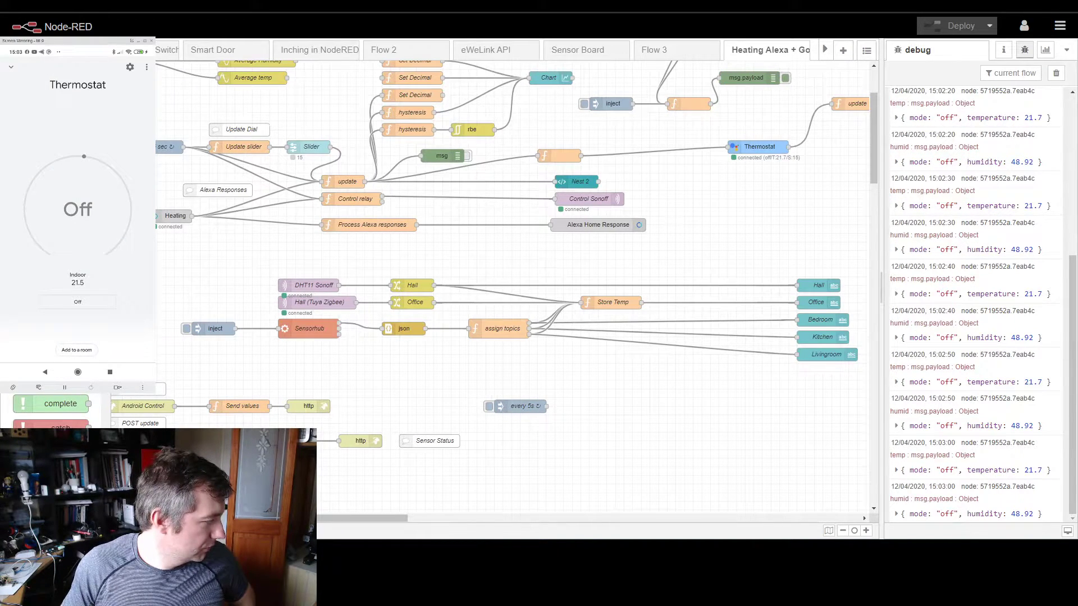
Step: Switch to the Node-RED Dashboard window, move it over the flow and set the heating Target Temp to 12
key("alt+Tab")
left_click_drag(383, 83, 676, 223)
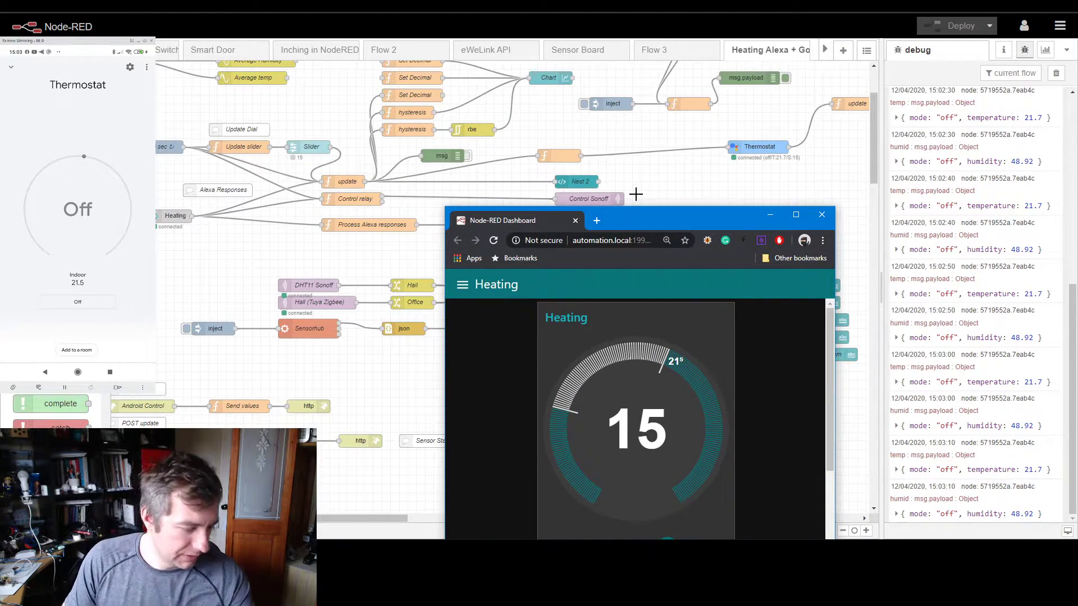
left_click_drag(671, 225, 662, 93)
left_click_drag(660, 416, 653, 422)
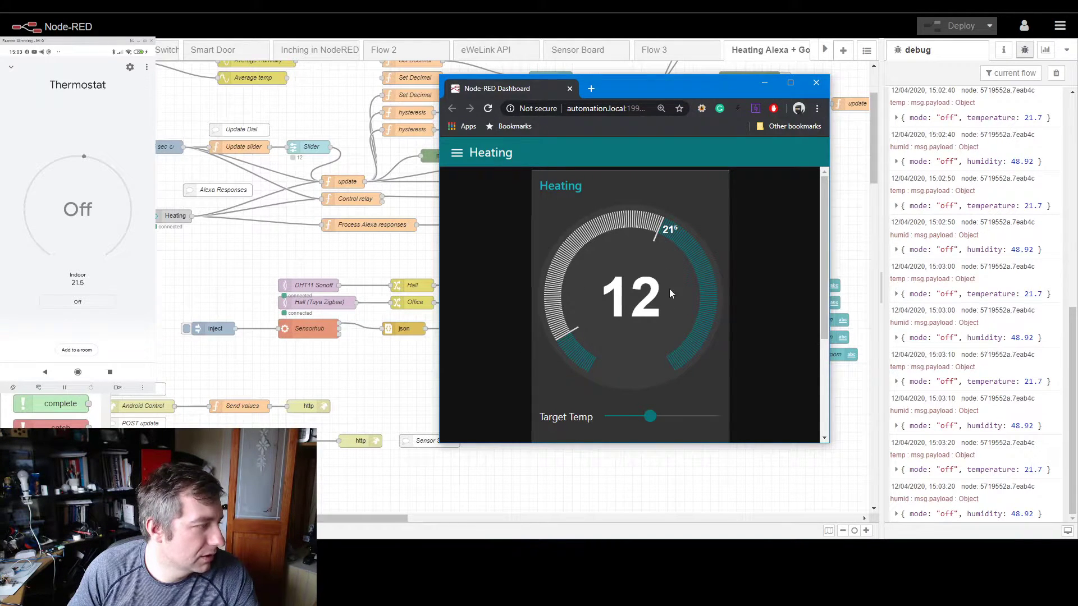
Step: Raise the dashboard's heating Target Temp to 23 and set it back to 22, moving the window clear of the Thermostat node
scroll(783, 337, "down", 3)
left_click(708, 422)
scroll(739, 359, "up", 3)
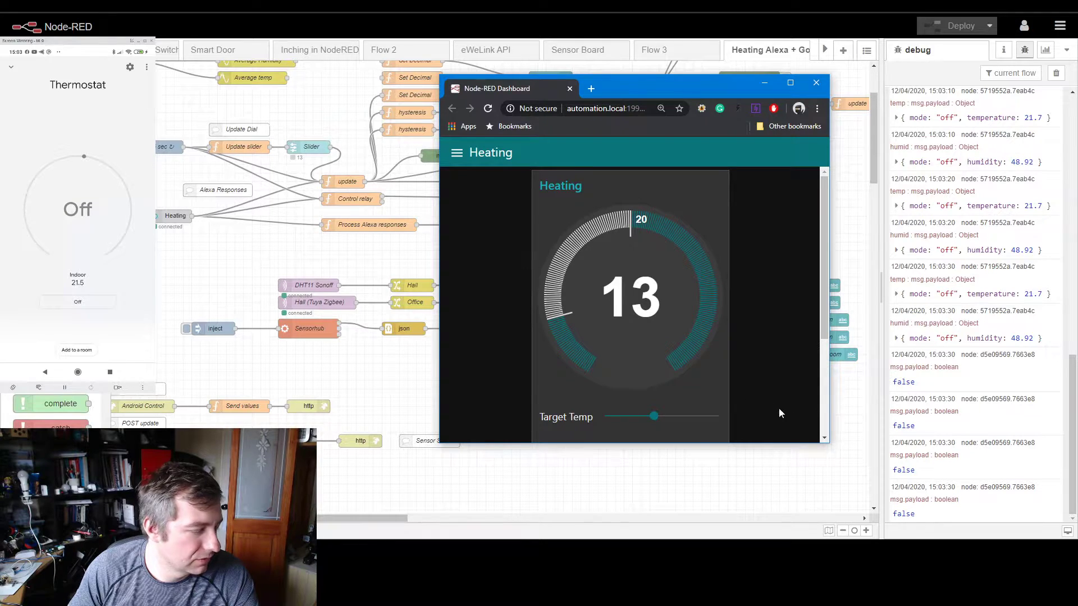
left_click_drag(657, 416, 688, 416)
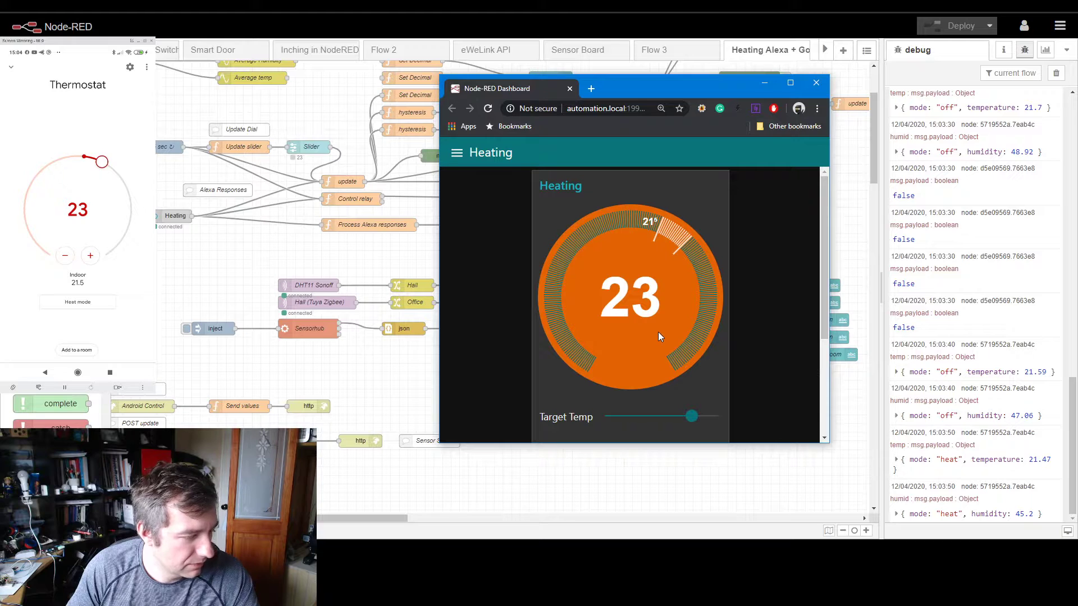
left_click(688, 417)
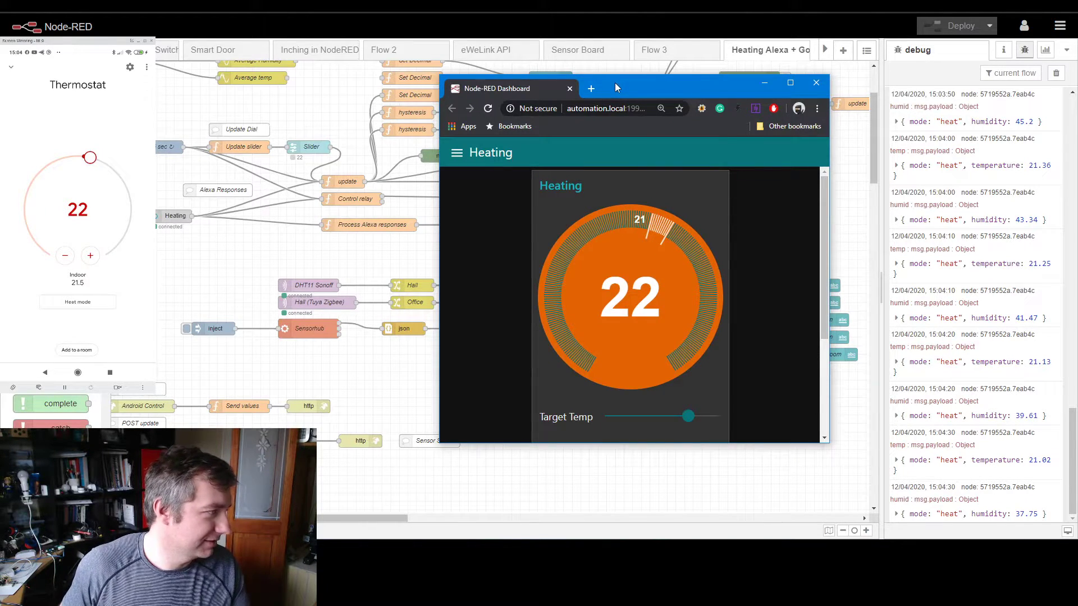
left_click_drag(615, 84, 531, 86)
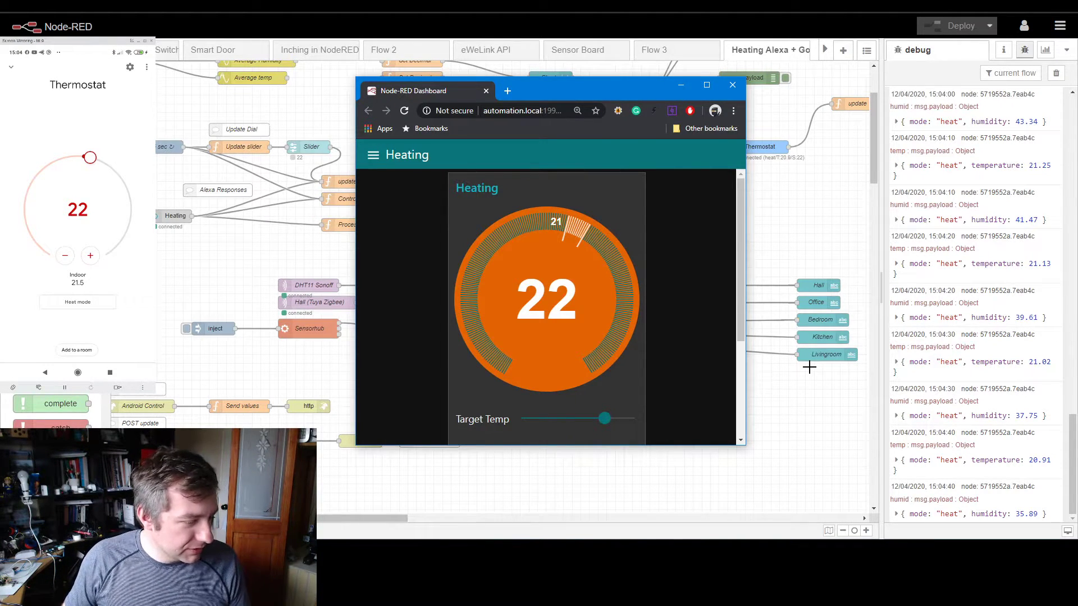
Step: Return to the flow and examine the Process Alexa responses function code, especially the defaultTemp variable and the TempTarget setting in the turn-on request
left_click(797, 181)
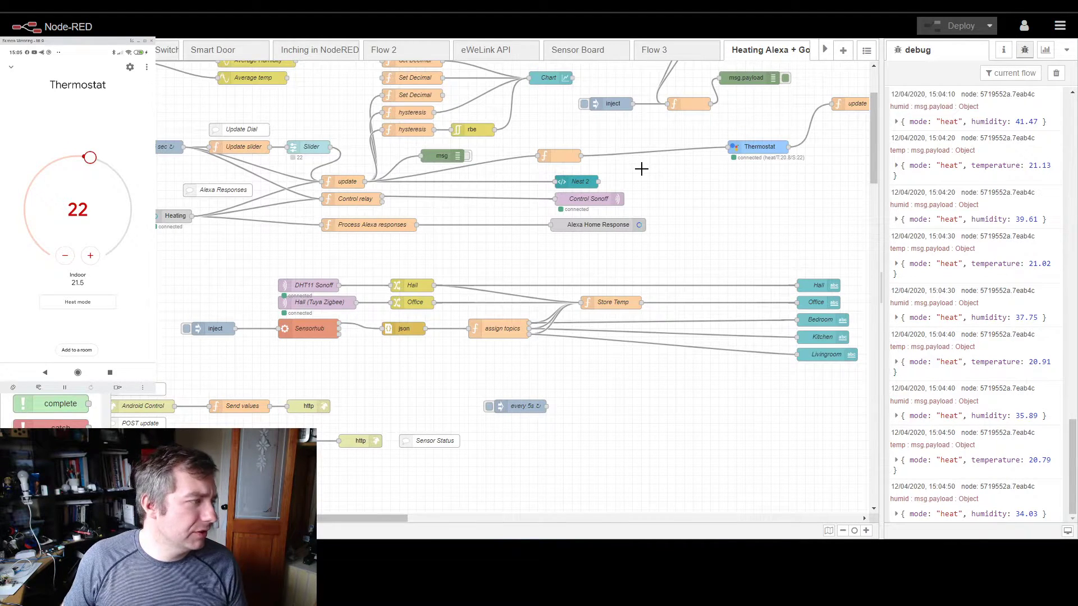
double_click(379, 227)
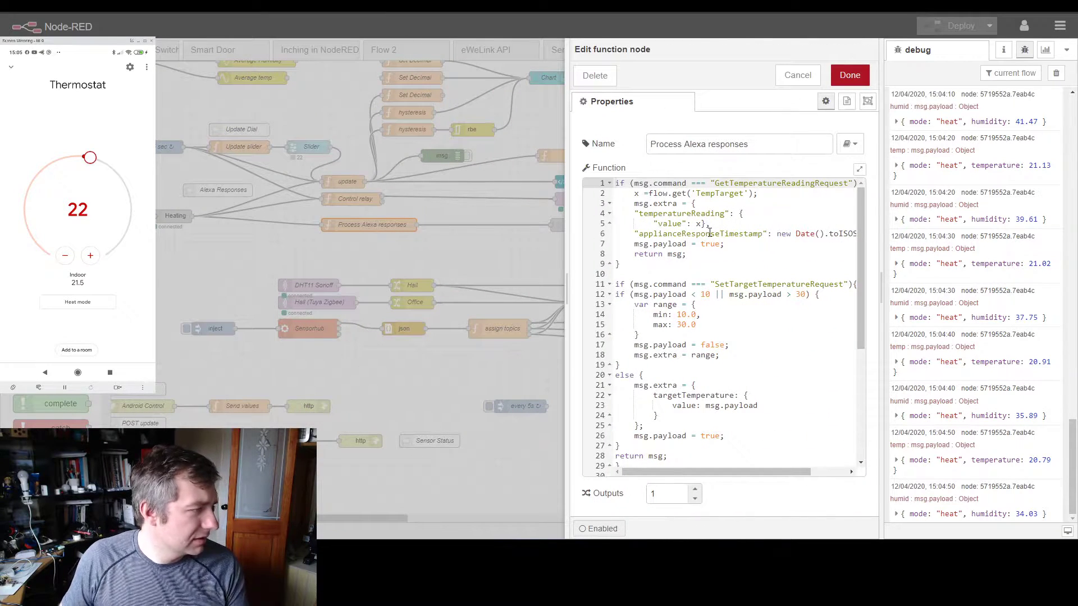
scroll(702, 252, "down", 2)
left_click_drag(566, 244, 376, 242)
scroll(599, 284, "up", 2)
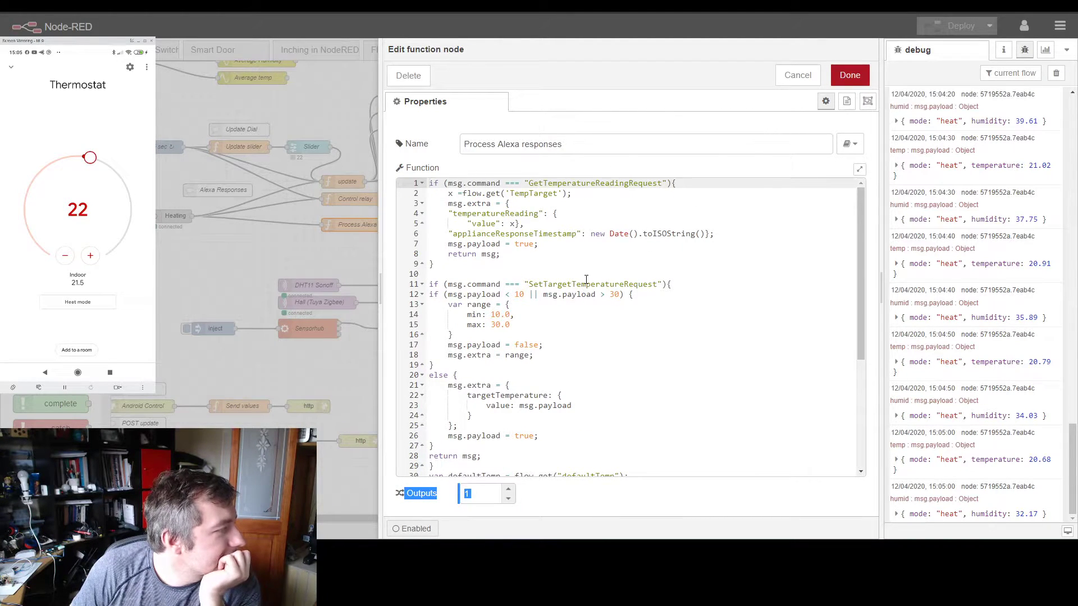
scroll(564, 315, "down", 5)
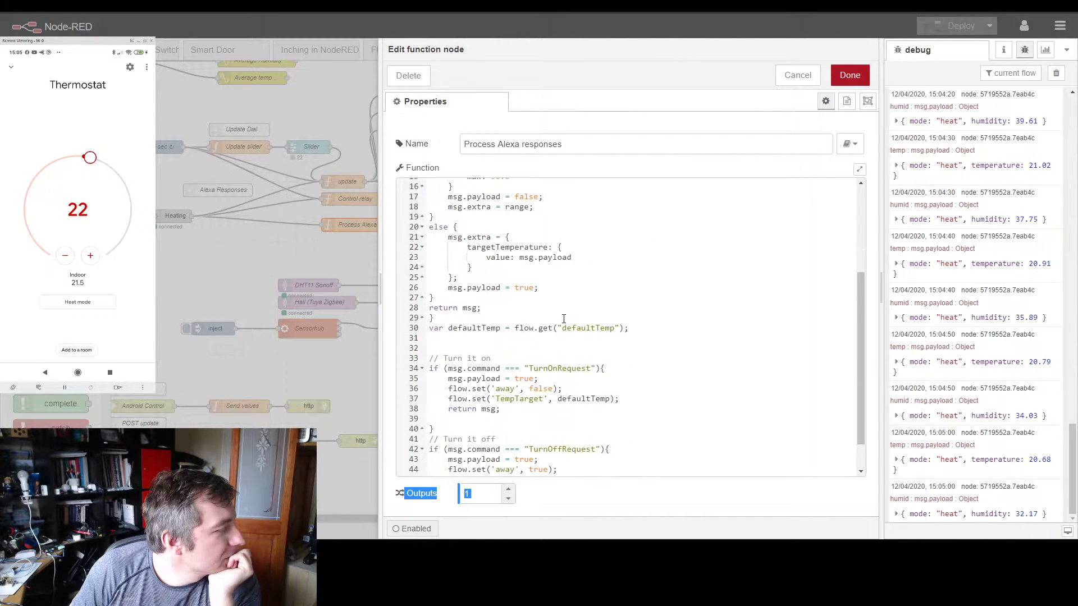
left_click_drag(659, 329, 455, 327)
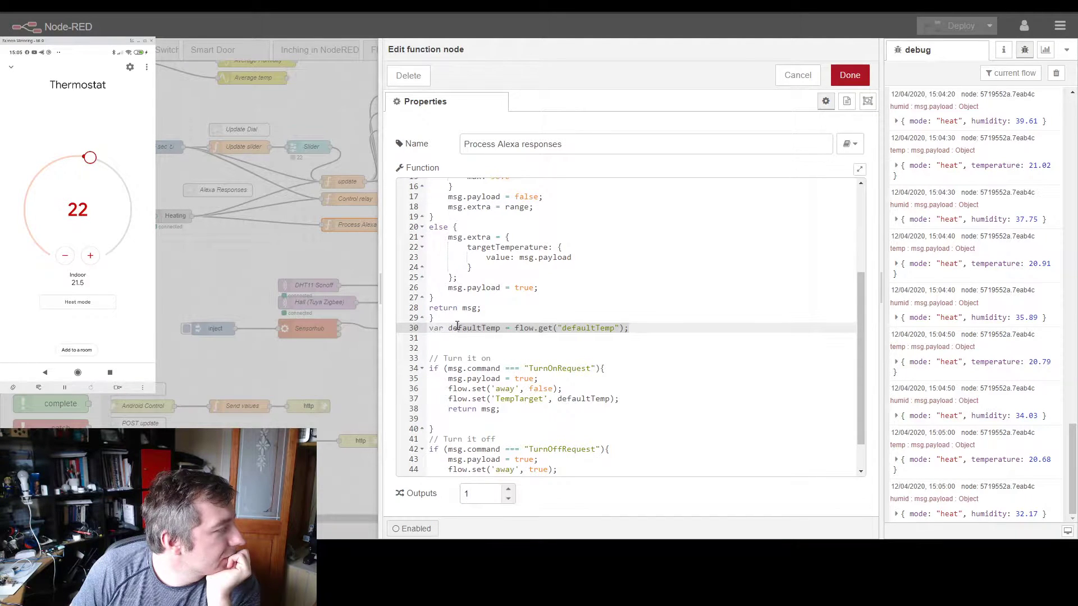
scroll(473, 329, "down", 1)
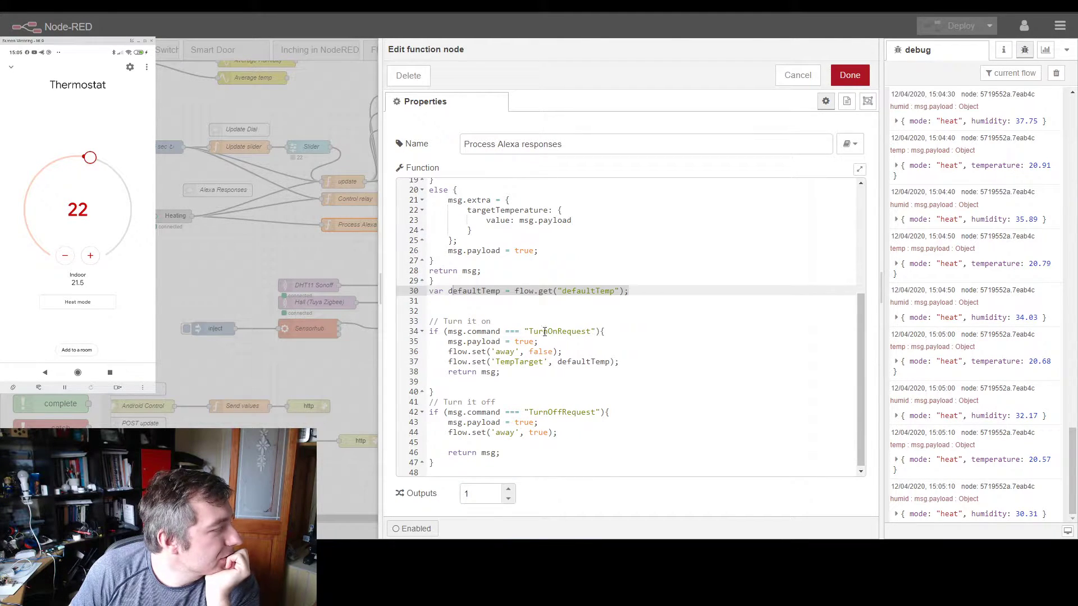
left_click(494, 360)
double_click(498, 362)
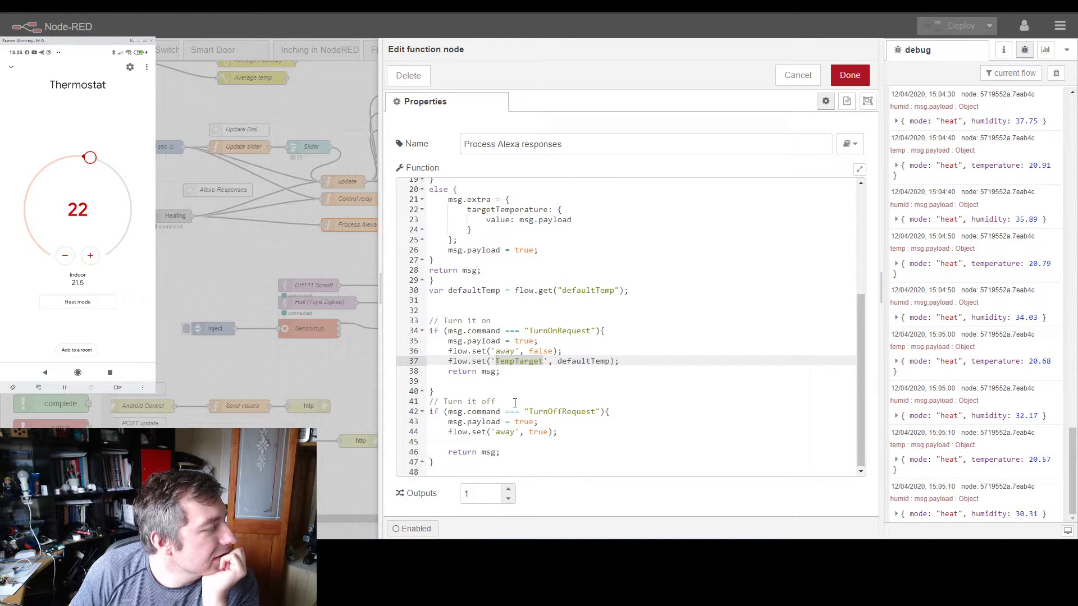
left_click(340, 255)
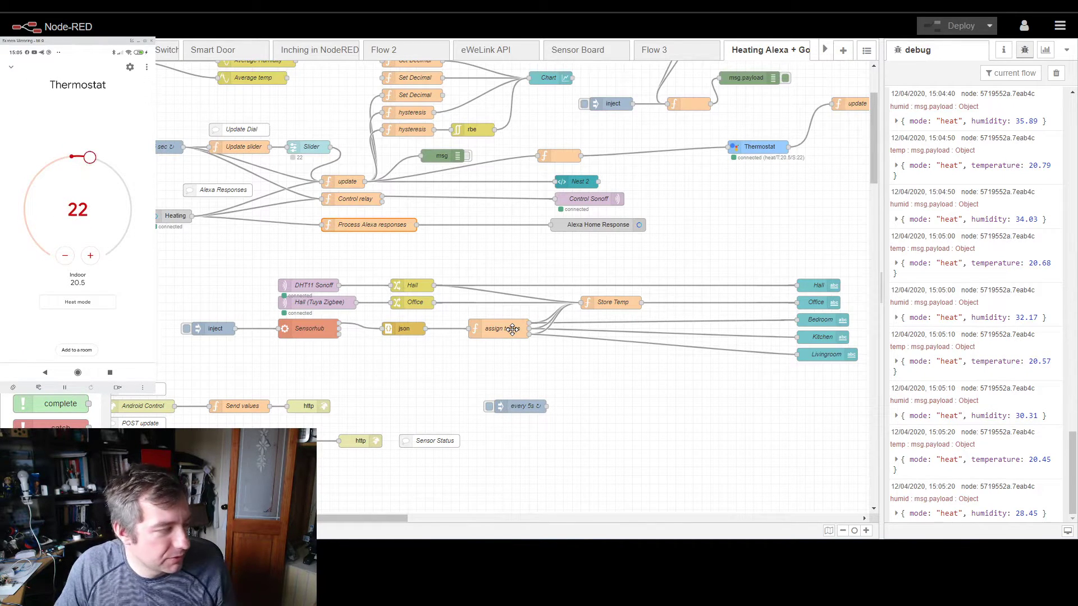
Step: Show the context data and refresh the flow variables to check the current temperature, target and away values
left_click(224, 562)
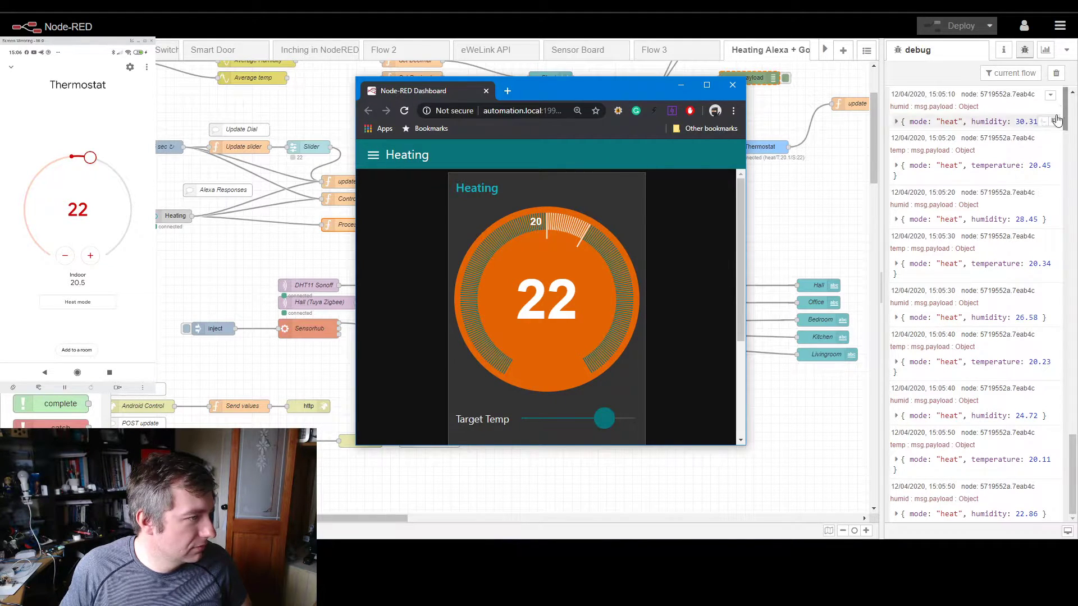
left_click(1066, 51)
left_click(1032, 139)
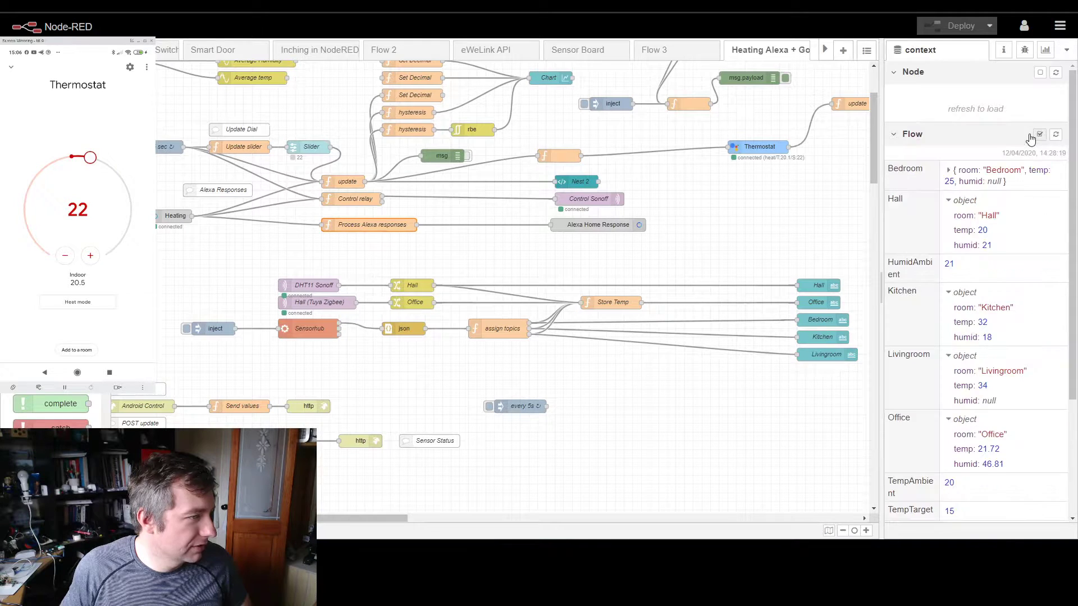
left_click(1056, 136)
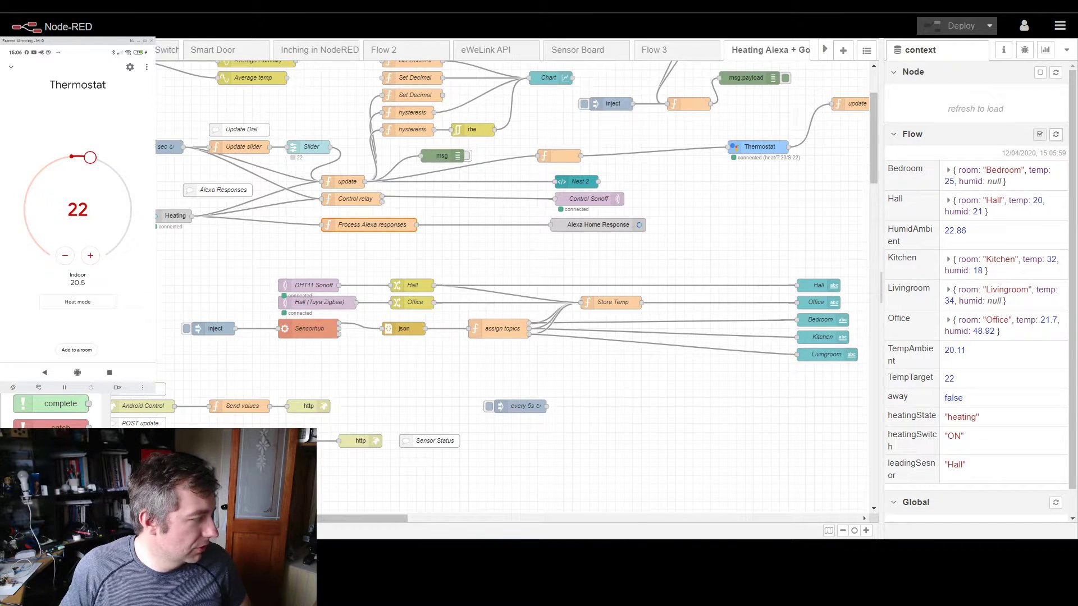
left_click(396, 550)
left_click(295, 369)
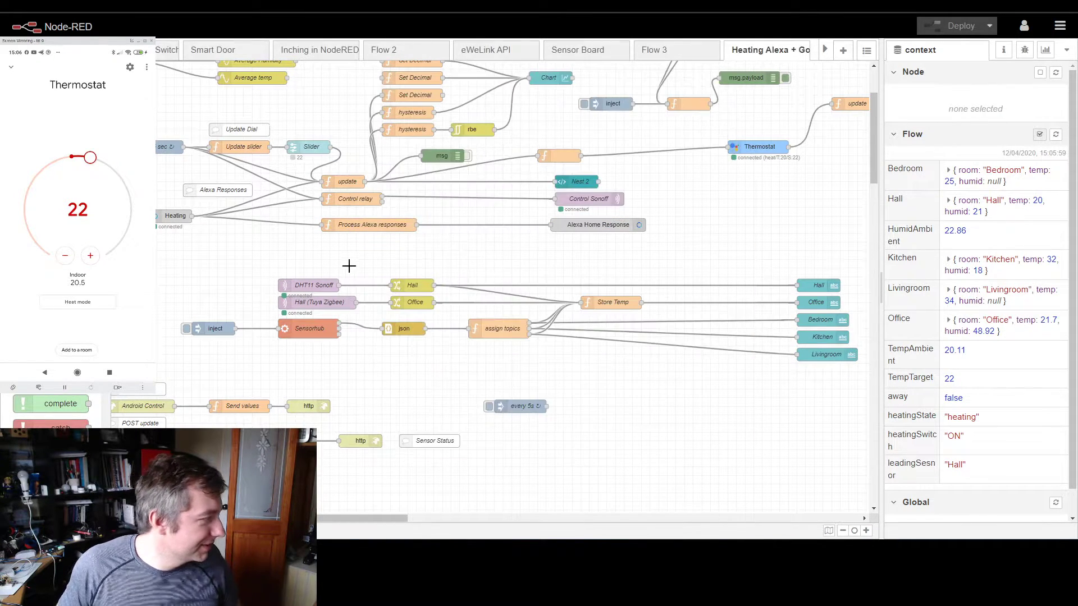
Step: Check the device selection in the Heating alexa-home node, refresh its device list and close the node settings
scroll(358, 318, "left", 3)
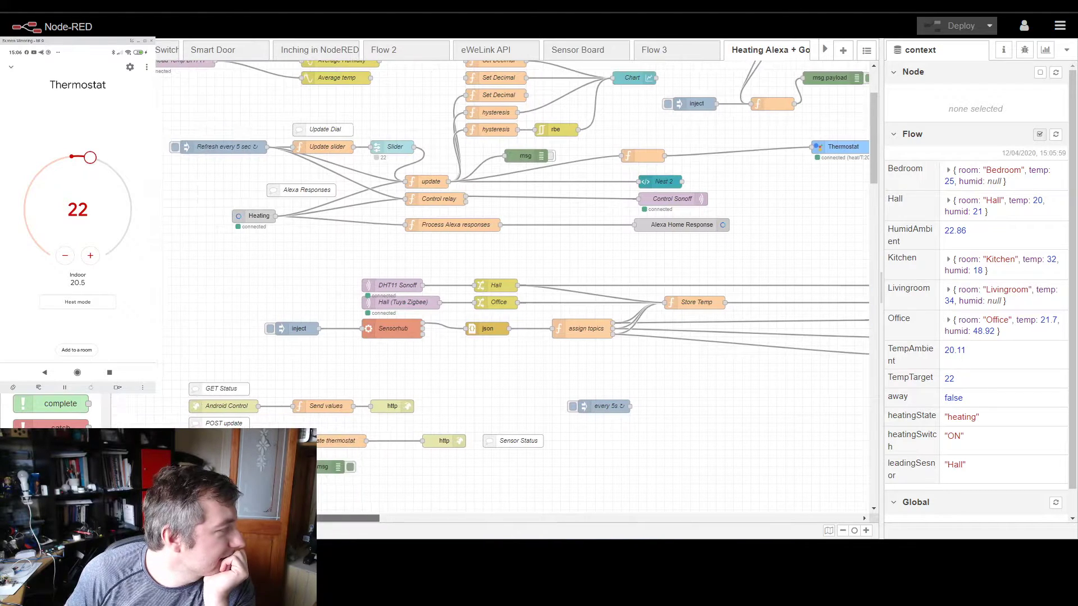
scroll(314, 341, "up", 5)
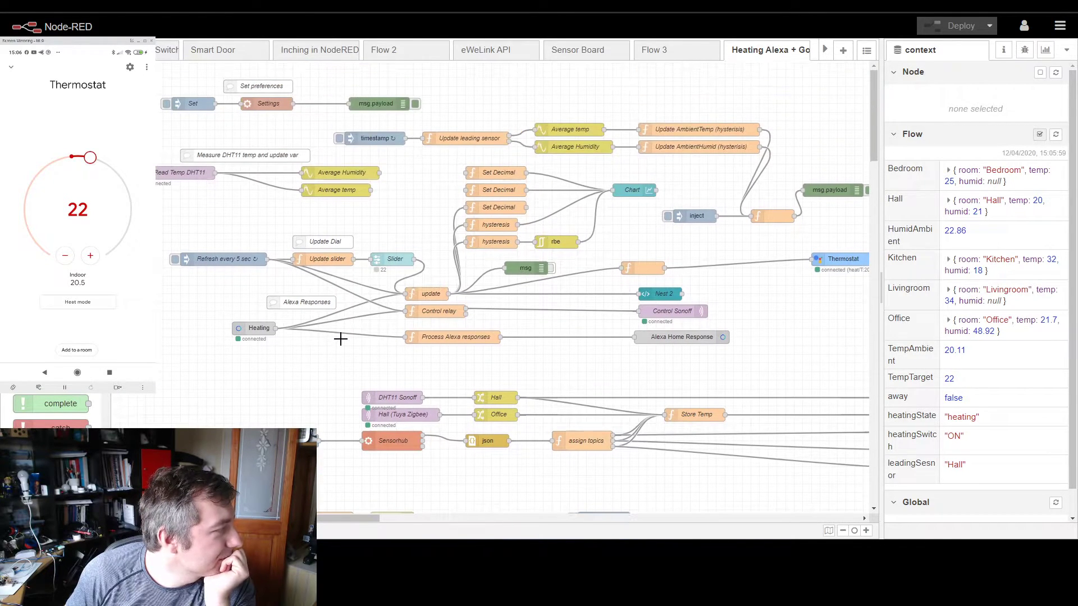
double_click(247, 327)
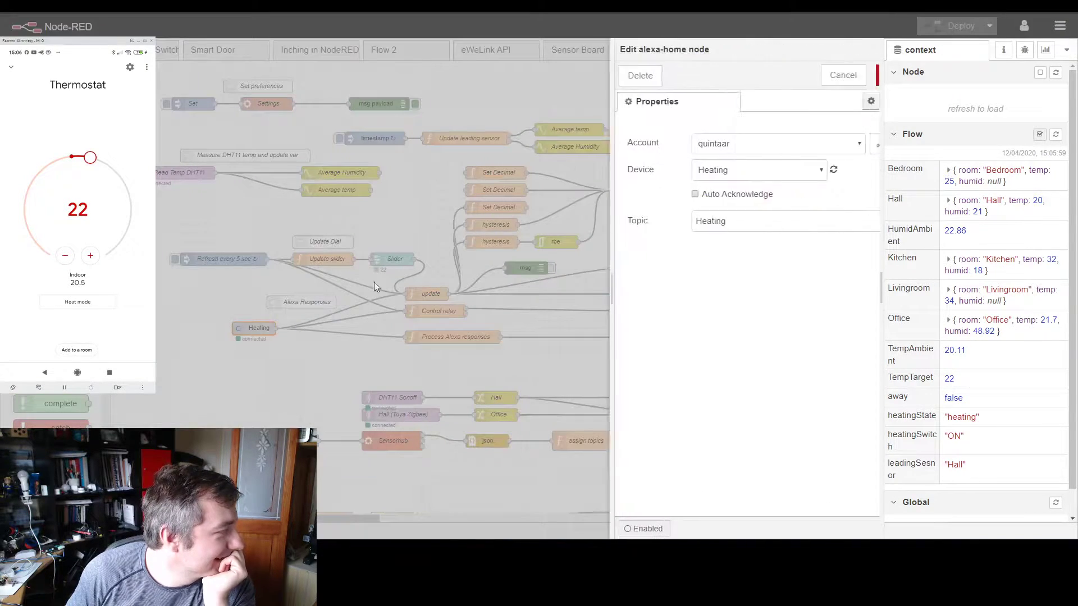
left_click(698, 175)
left_click(693, 198)
left_click(789, 169)
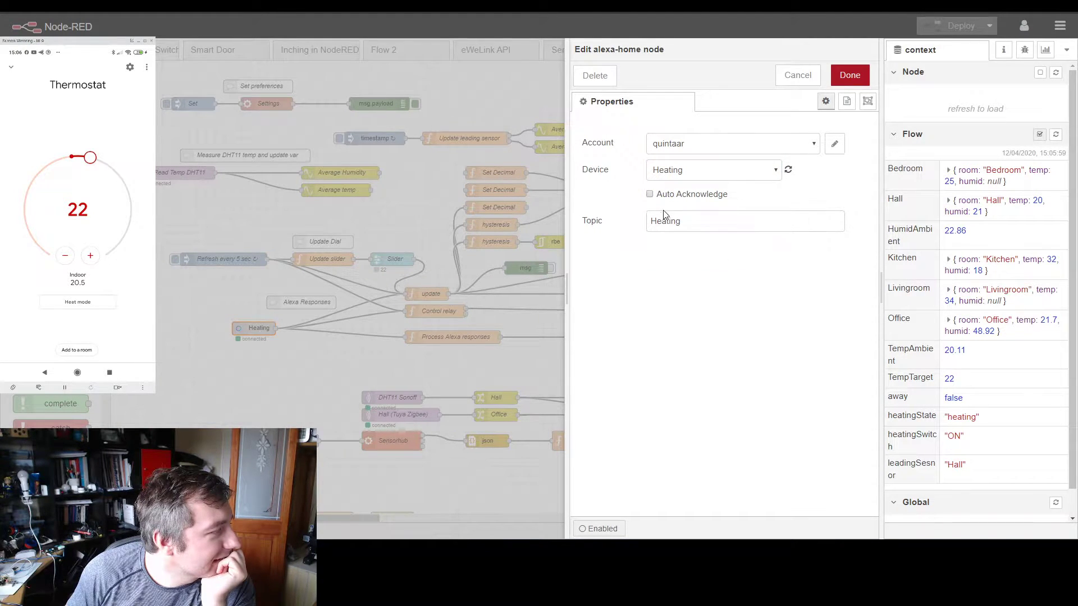
left_click(831, 78)
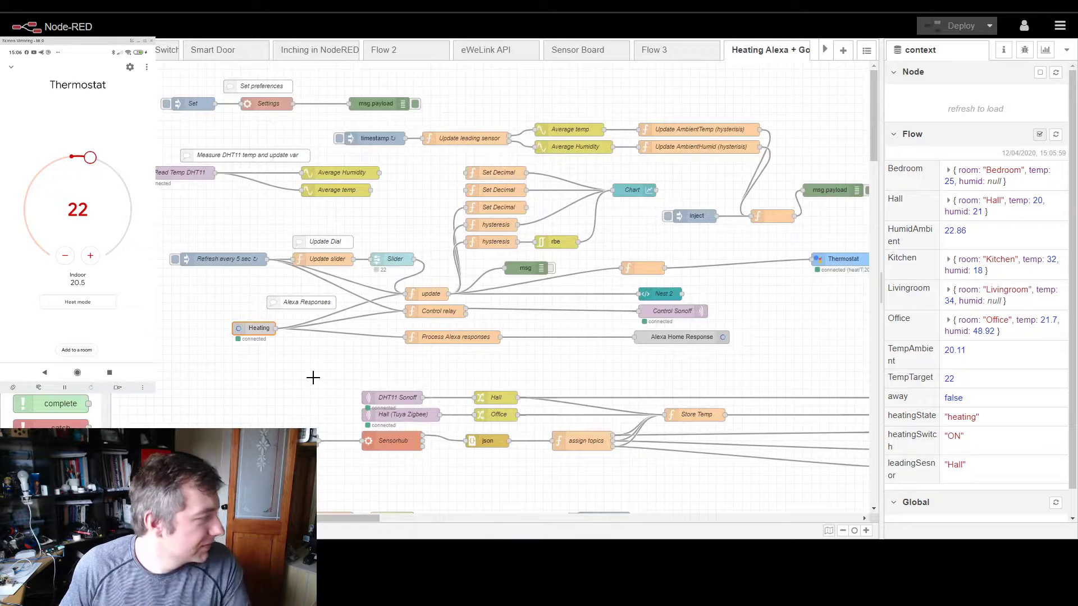
Step: Add a debug node below Process Alexa responses, wire it to the Heating node's output and deploy the flow, confirming the deployment
left_click(399, 359, "ctrl")
left_click(402, 422)
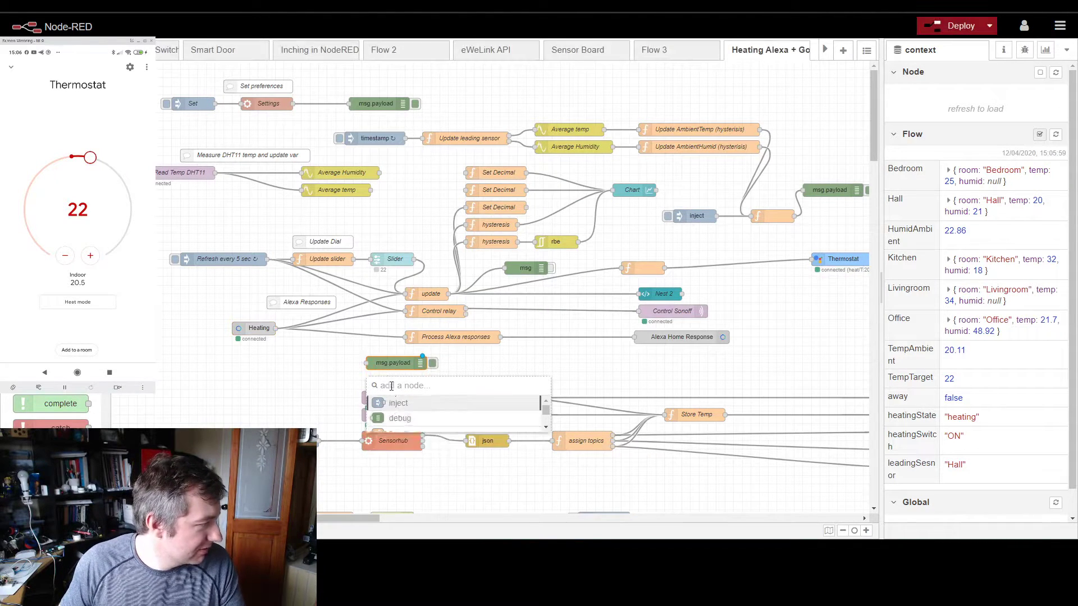
left_click_drag(366, 363, 277, 328)
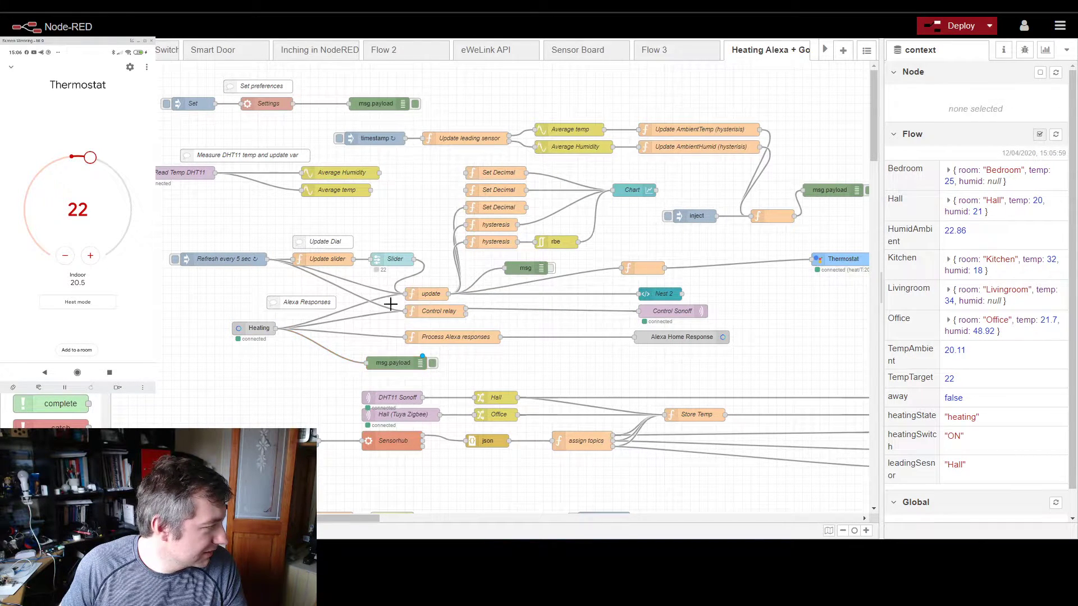
left_click(954, 27)
left_click(640, 107)
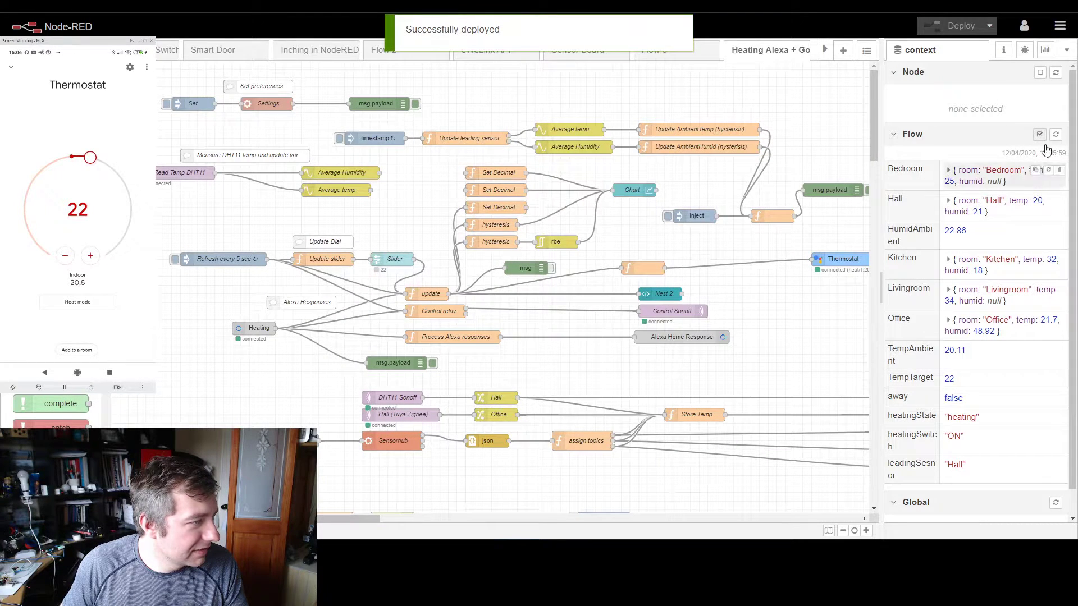
Step: Deactivate the existing msg.payload debug node fed by the unnamed function node beside the inject node and redeploy the flow
left_click(866, 190)
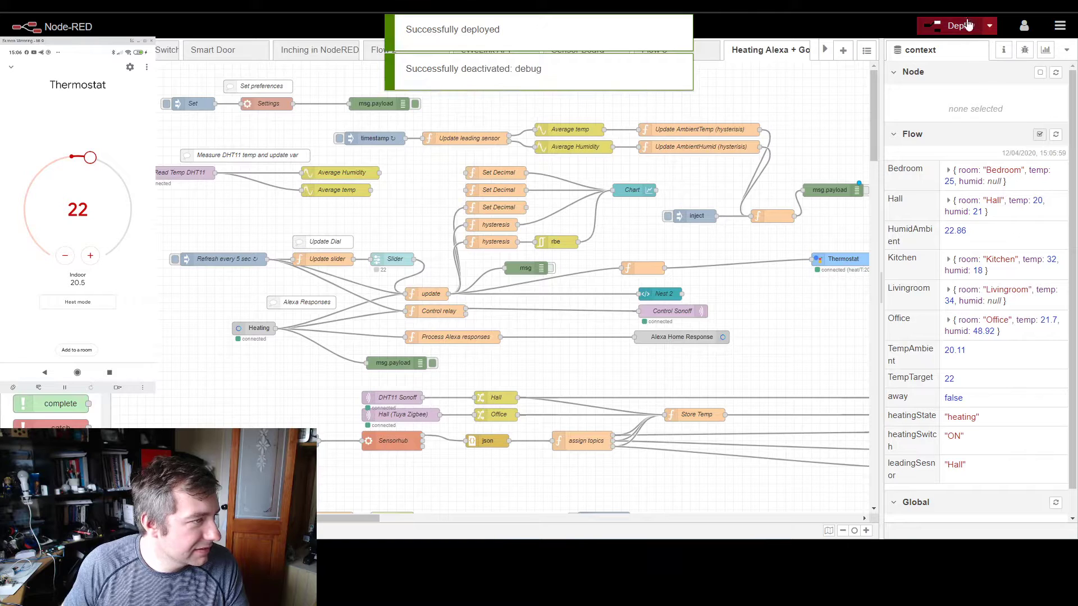
left_click(954, 26)
left_click(639, 170)
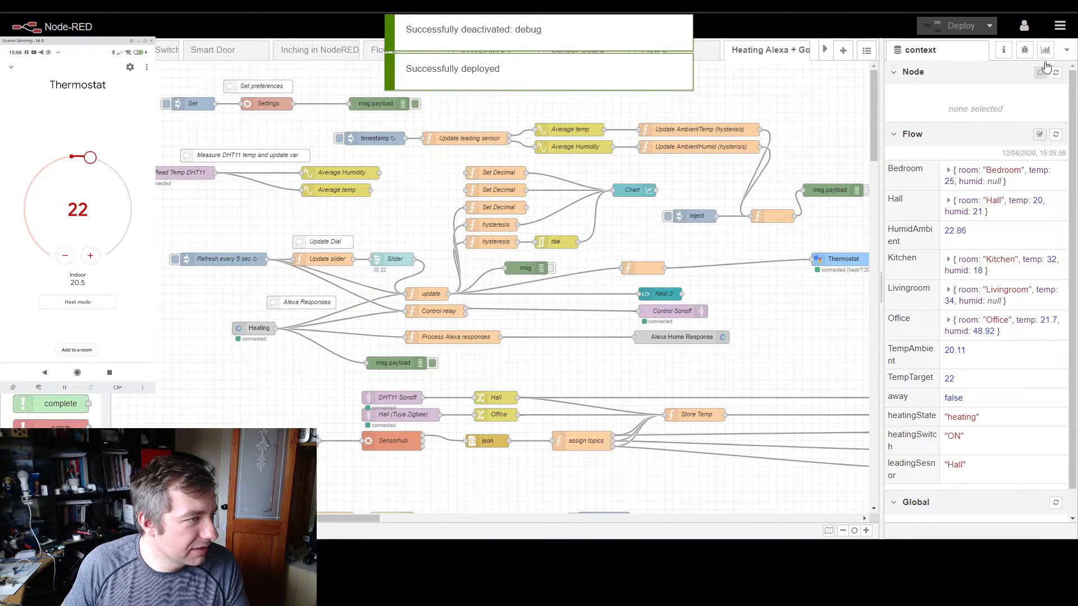
Step: Clear the debug messages and check the heating dial on the Node-RED Dashboard before returning to the flow
left_click(1024, 50)
left_click(1056, 73)
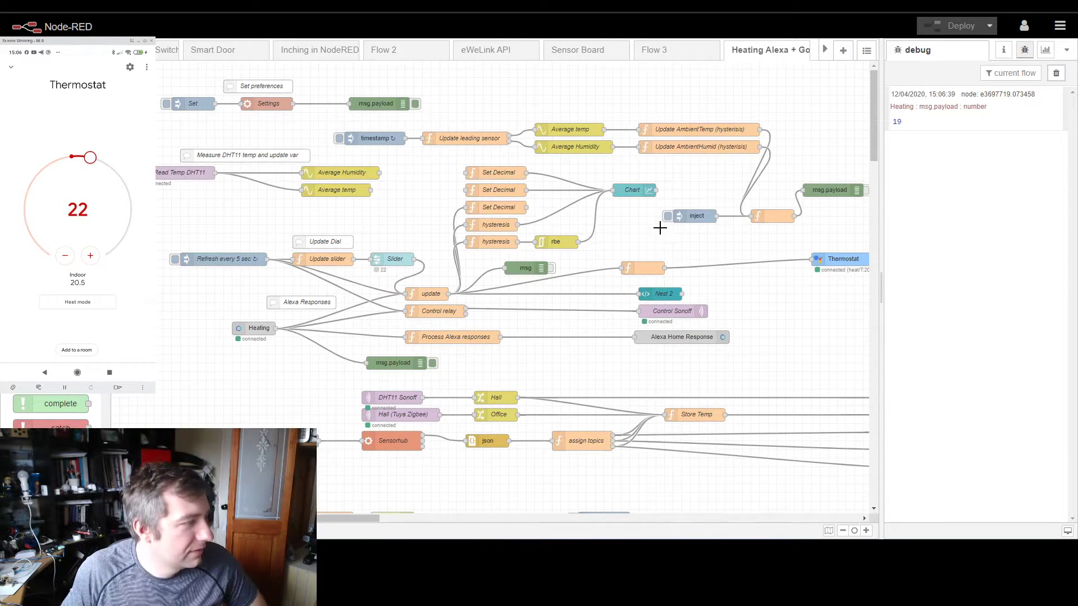
key("alt+Tab")
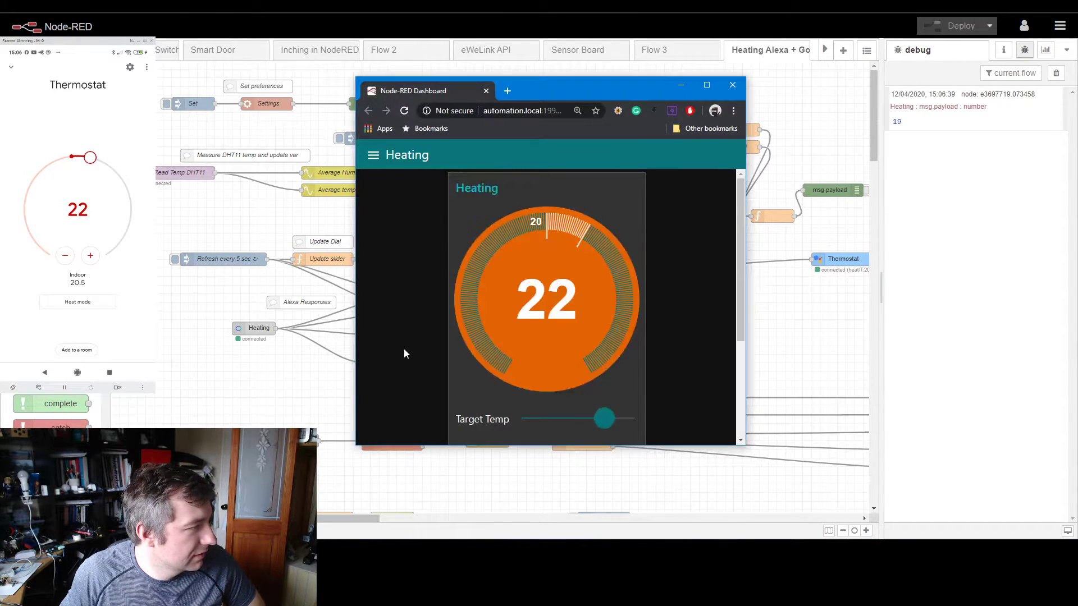
left_click_drag(596, 93, 544, 91)
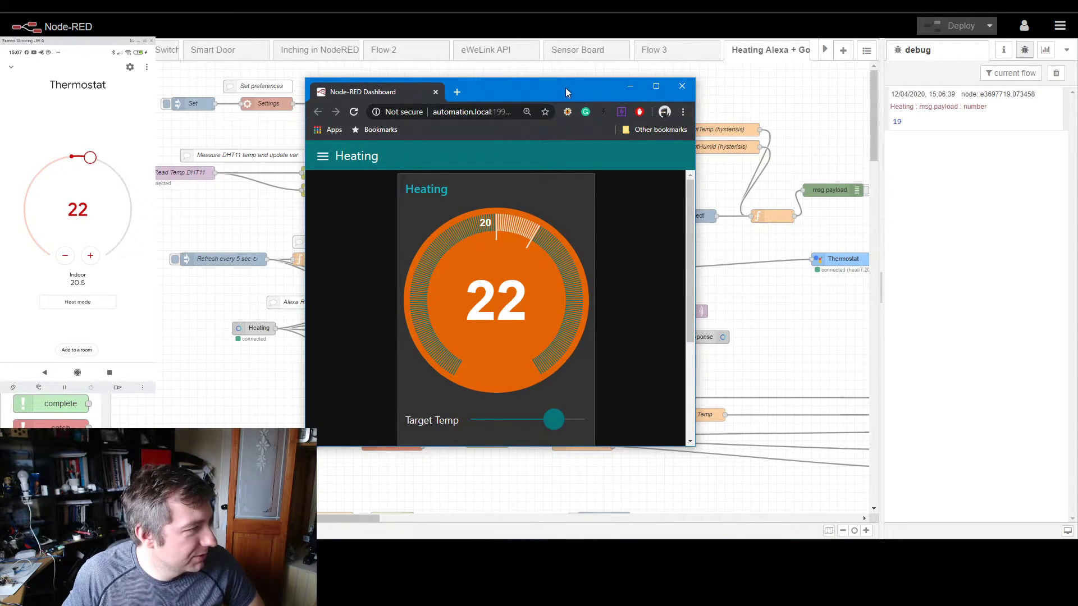
left_click(771, 306)
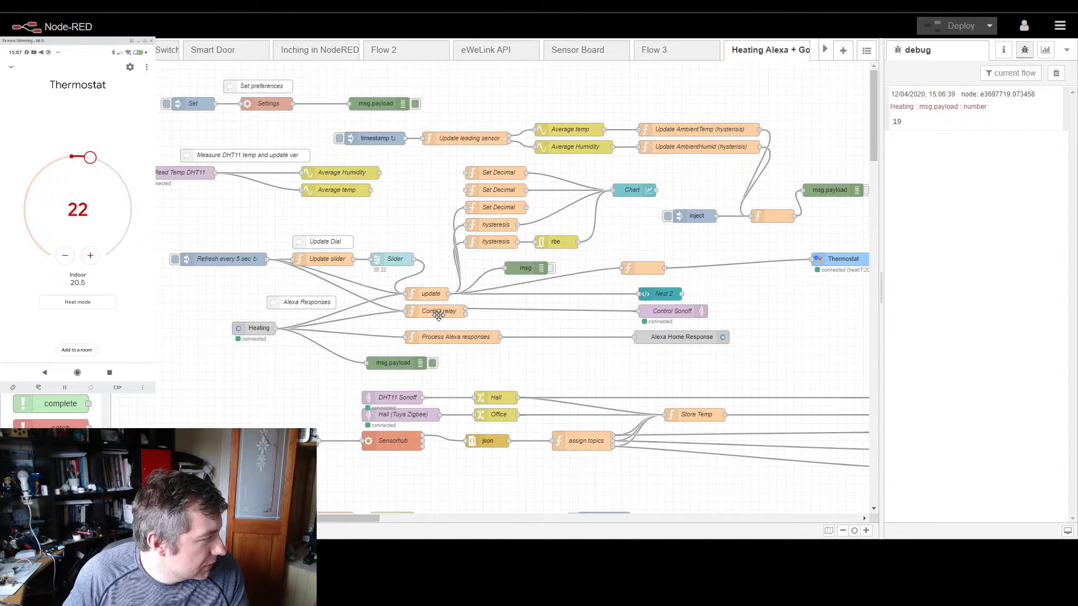
Step: Review the update function node's code, checking how the Alexa block sets TempTarget, and leave the editor
double_click(428, 295)
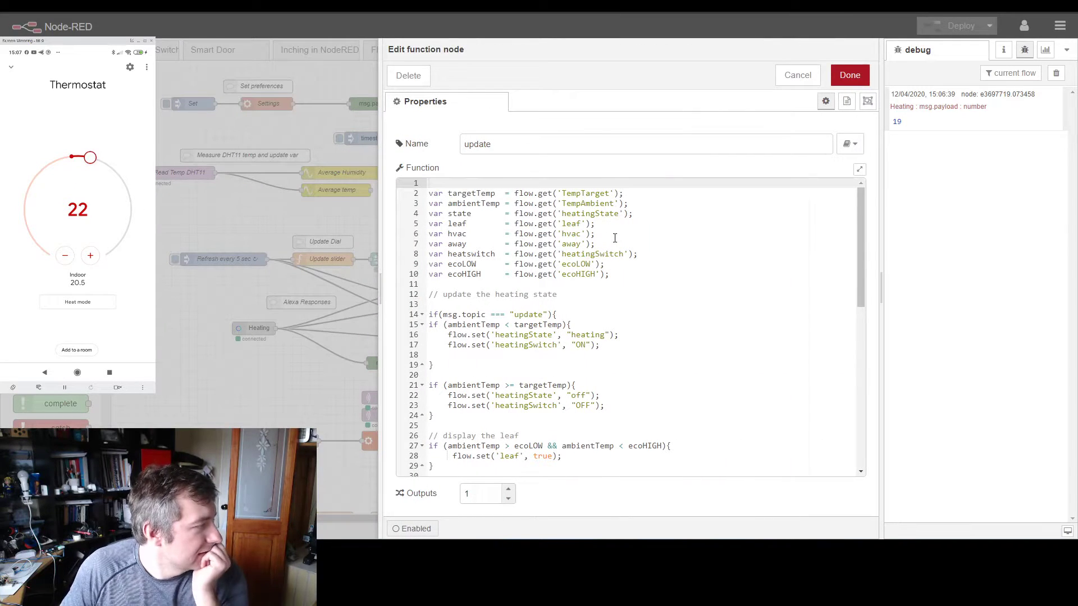
scroll(616, 254, "down", 8)
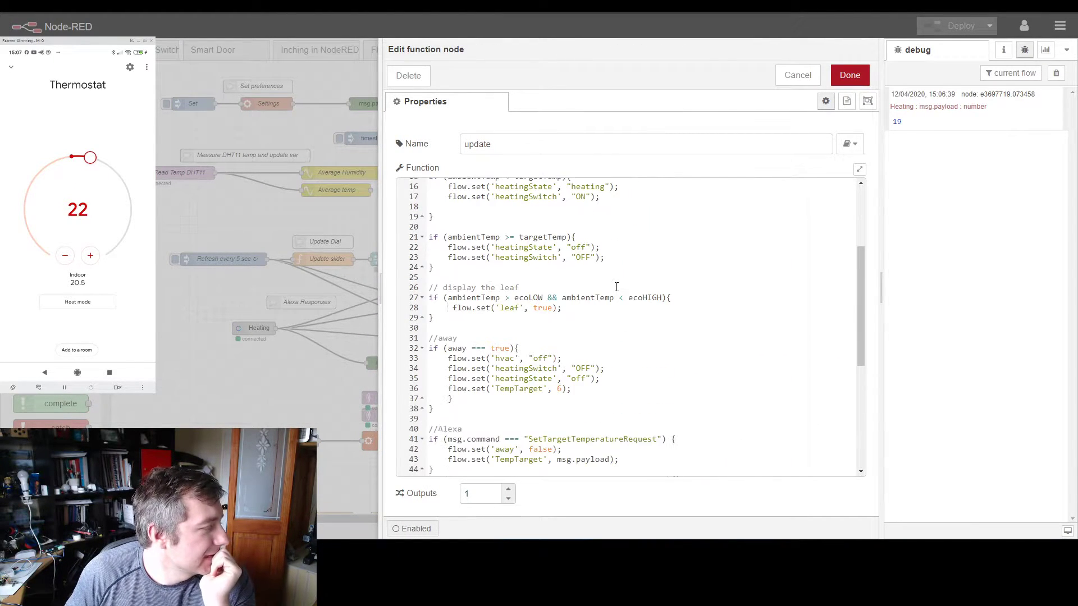
scroll(556, 303, "down", 4)
scroll(574, 288, "up", 1)
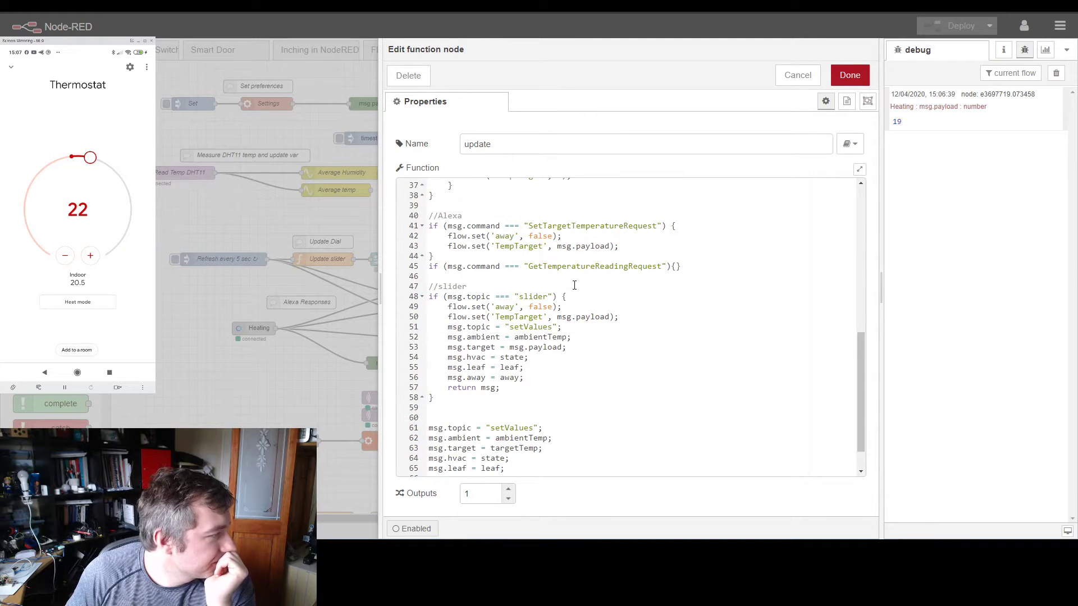
left_click(495, 246)
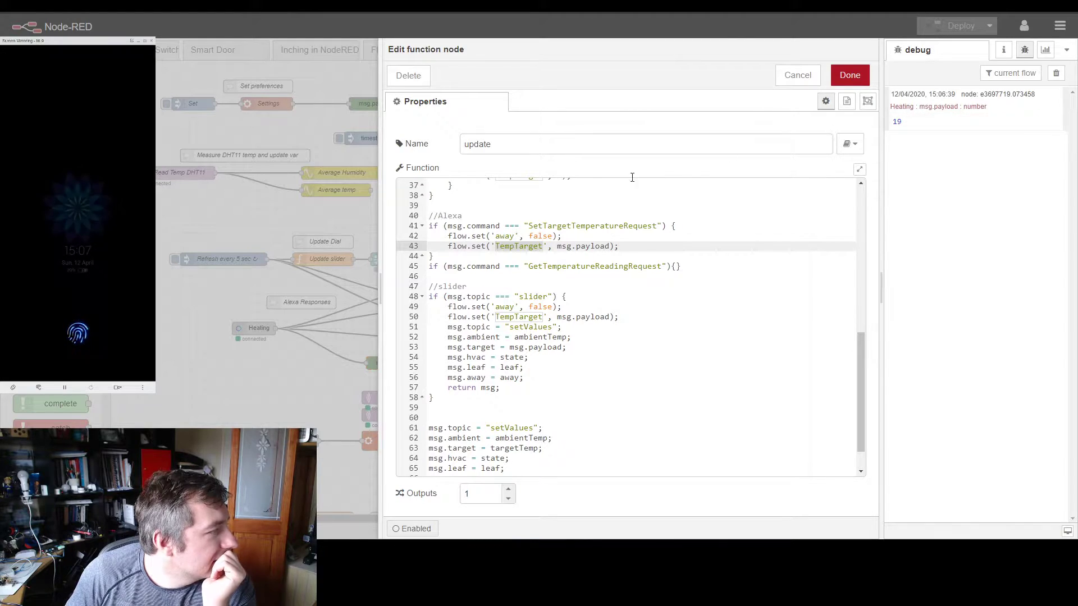
left_click(311, 347)
Step: Set the debug node wired to the Heating node to output the complete msg object and redeploy the flow, confirming the deployment
left_click(398, 364)
double_click(399, 364)
left_click(655, 144)
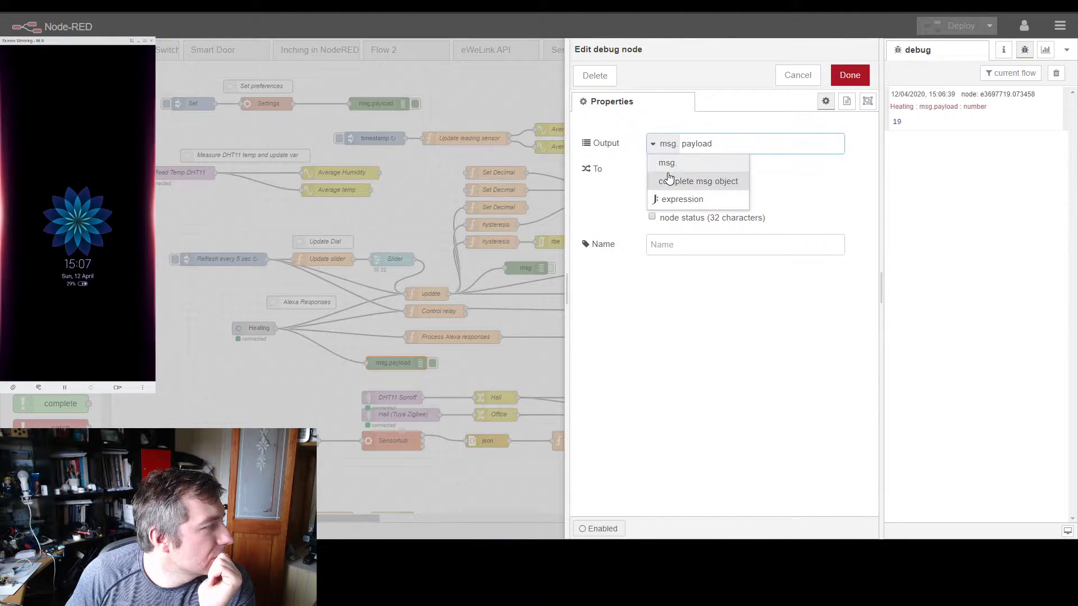
left_click(684, 180)
left_click(849, 75)
left_click(959, 25)
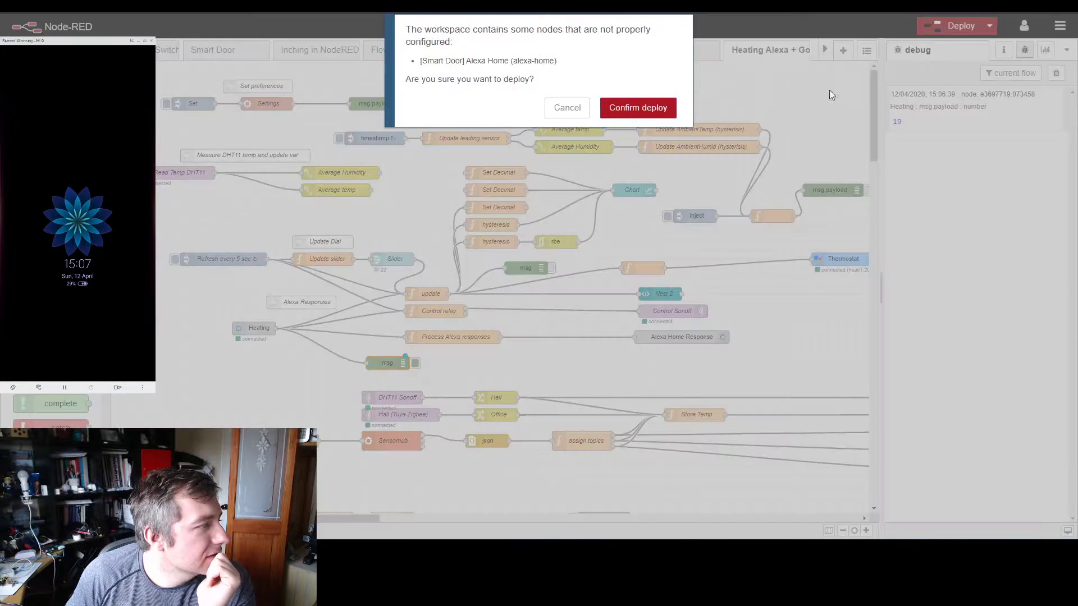
left_click(656, 107)
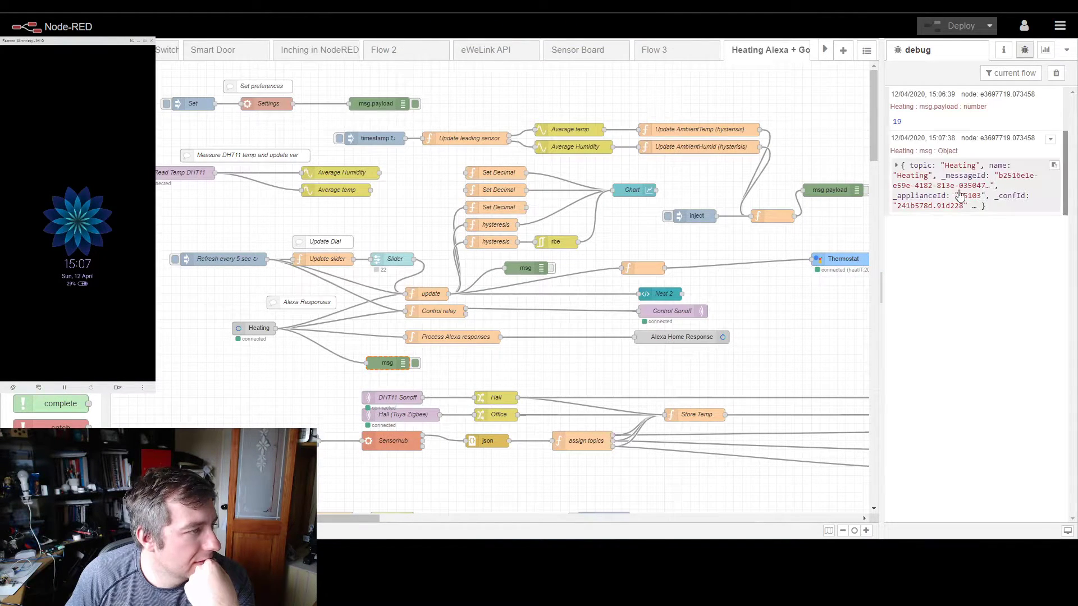
Step: Expand the received Heating message object in the debug output and inspect its topic and command values
left_click(927, 206)
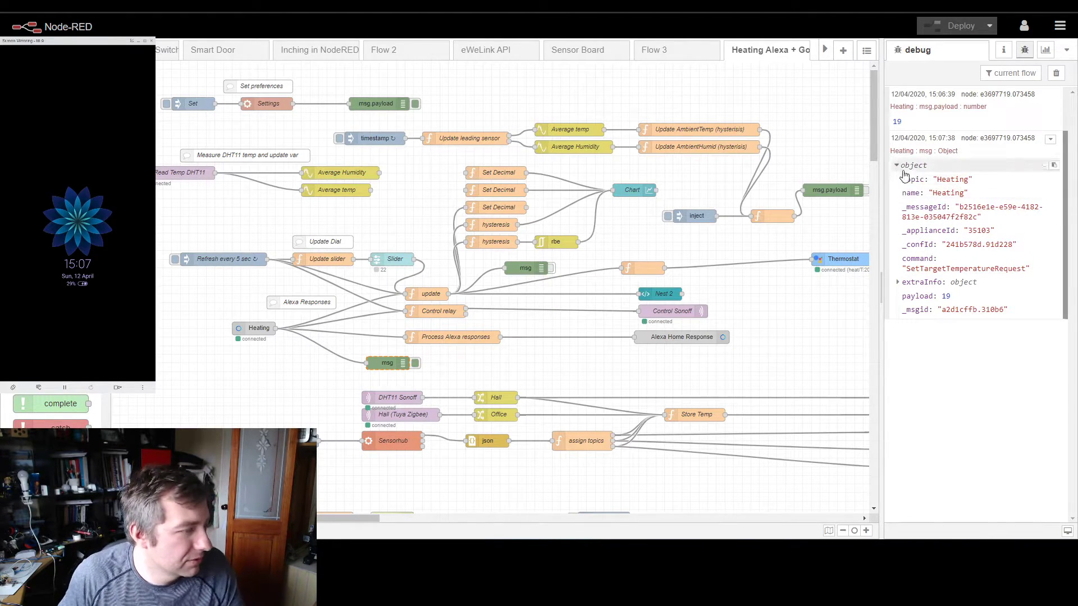
double_click(951, 180)
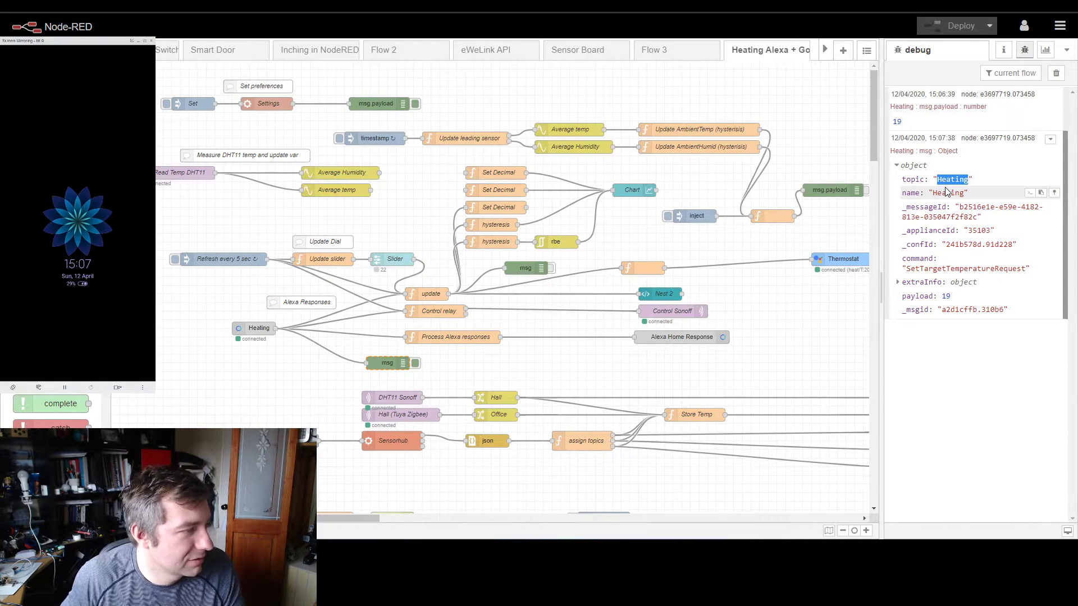
double_click(959, 269)
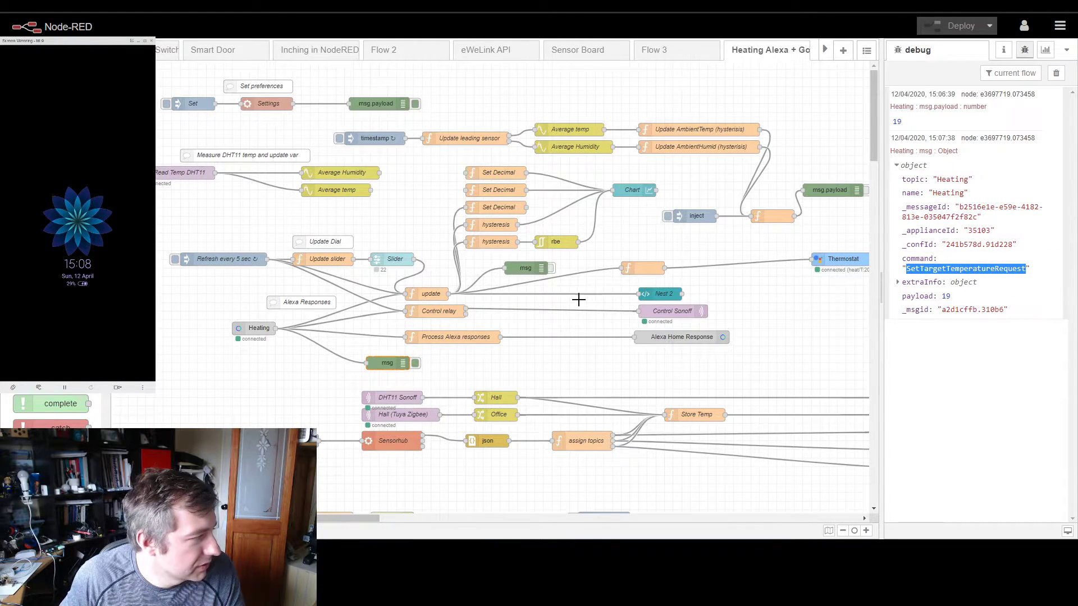
Step: Examine the Process Alexa responses function, comparing its SetTargetTemperatureRequest block and return msg statements with the received command
double_click(439, 337)
left_click(561, 286)
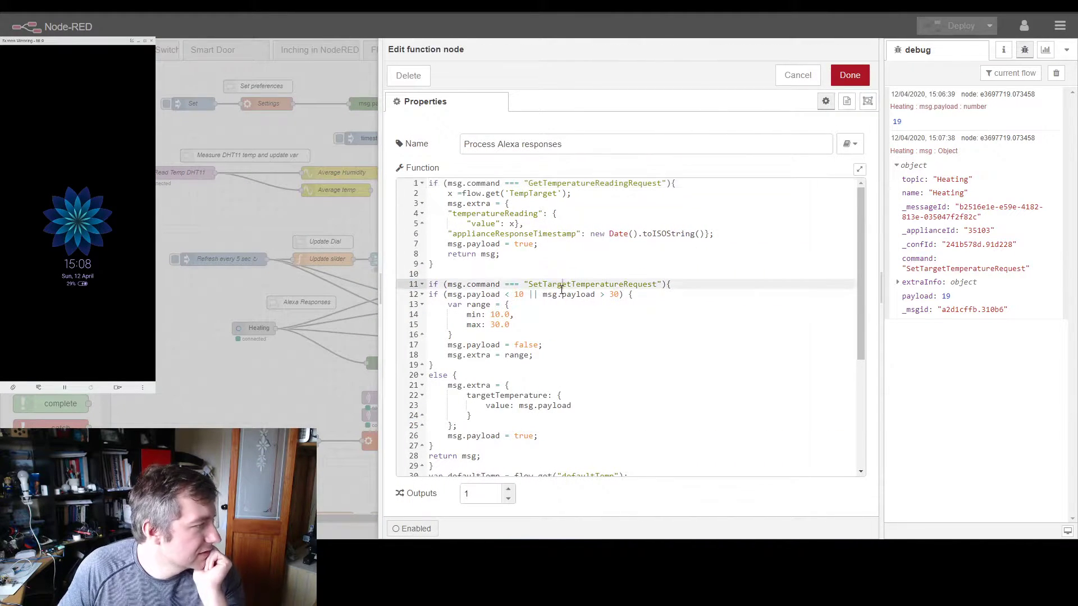
double_click(562, 285)
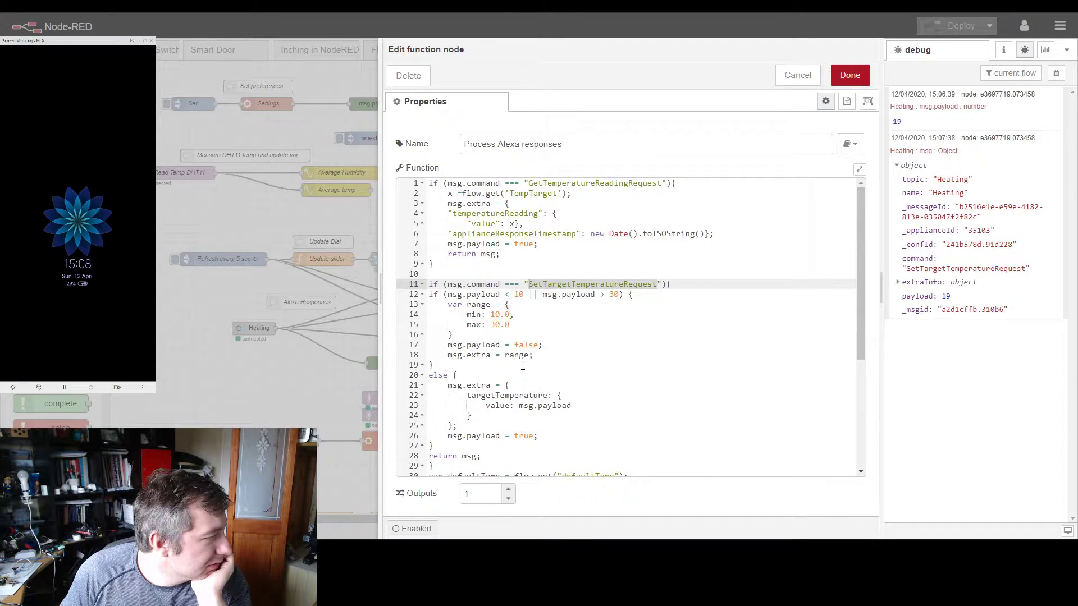
scroll(540, 371, "down", 5)
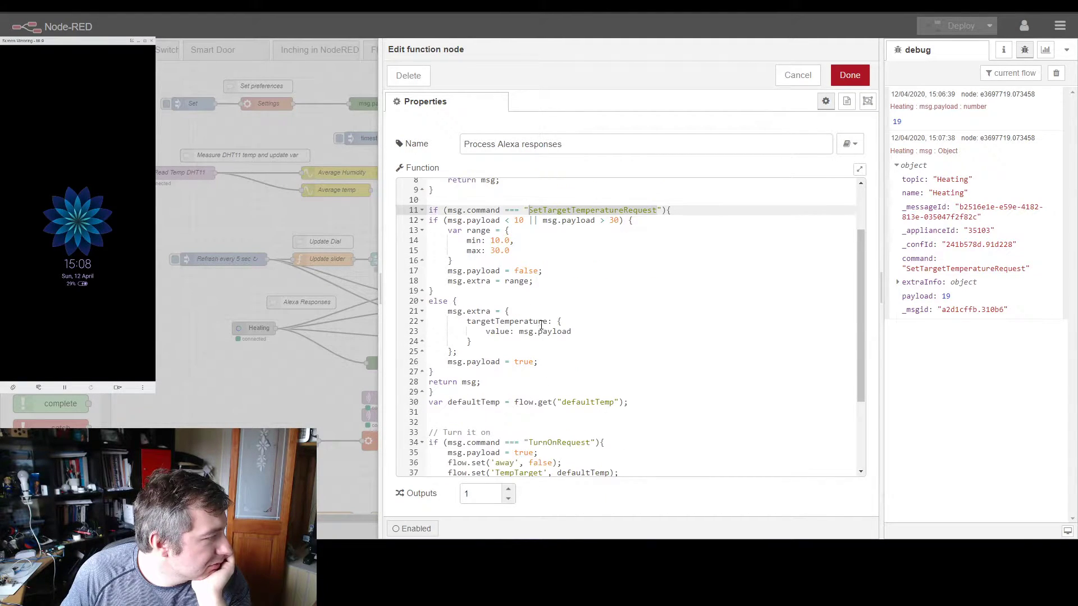
scroll(467, 329, "down", 1)
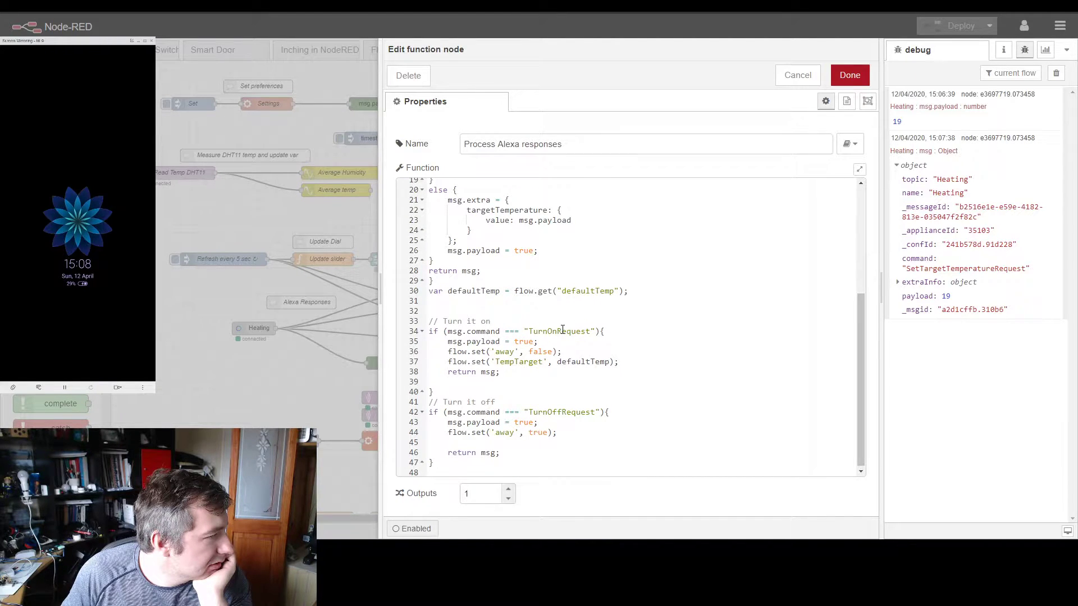
scroll(553, 310, "up", 5)
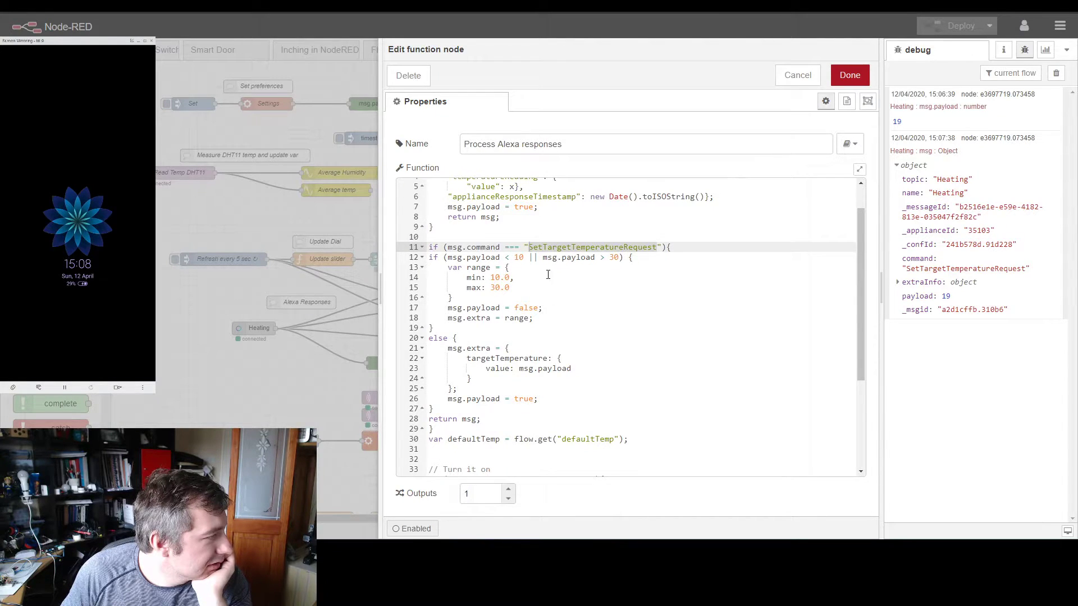
scroll(567, 309, "down", 4)
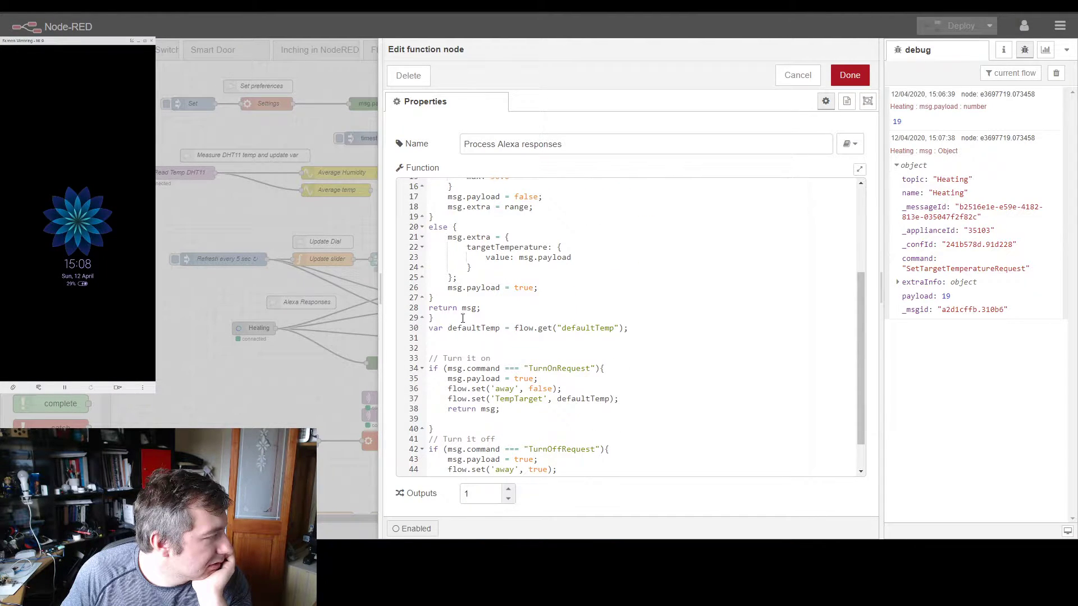
left_click_drag(495, 311, 428, 307)
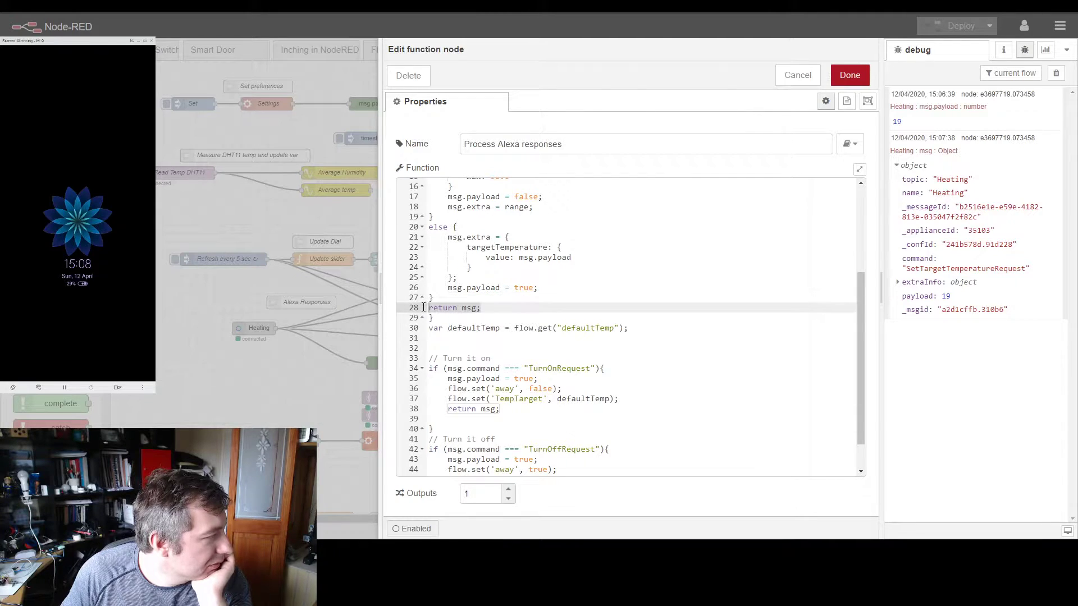
scroll(481, 311, "down", 1)
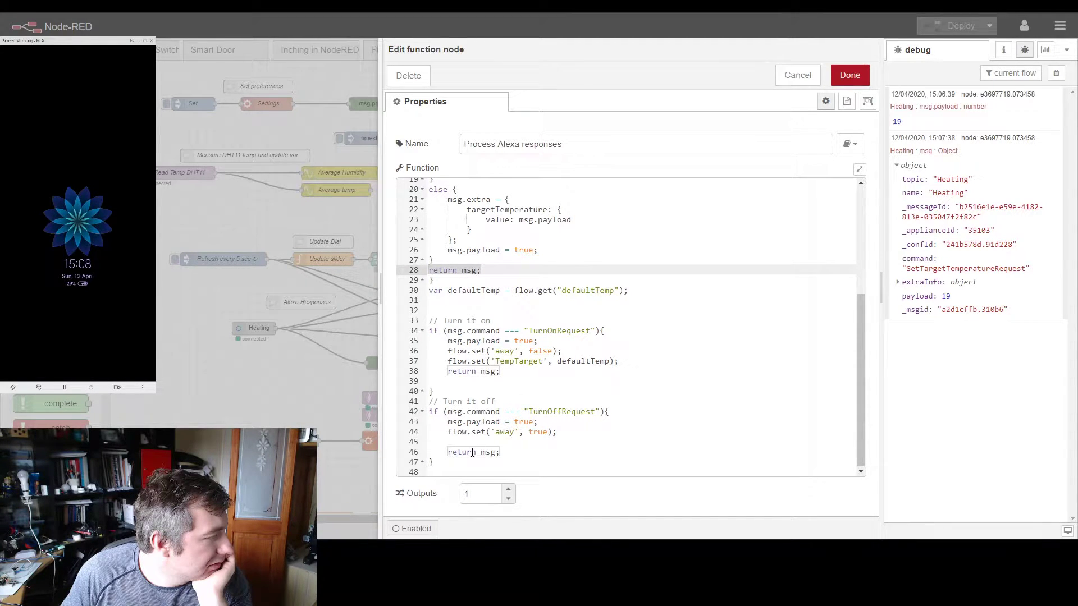
scroll(538, 308, "up", 5)
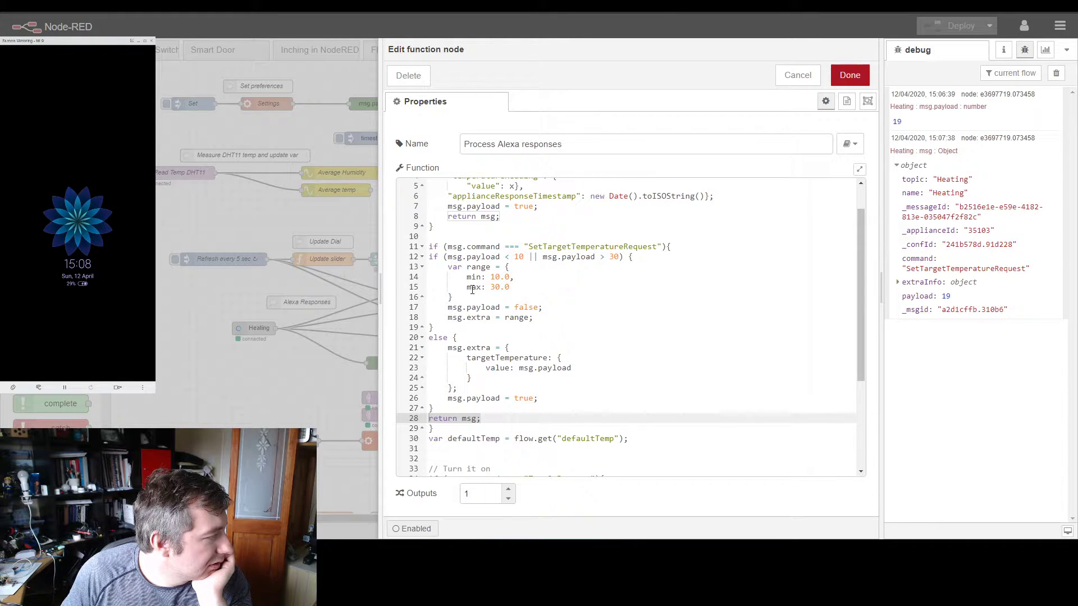
scroll(466, 297, "up", 2)
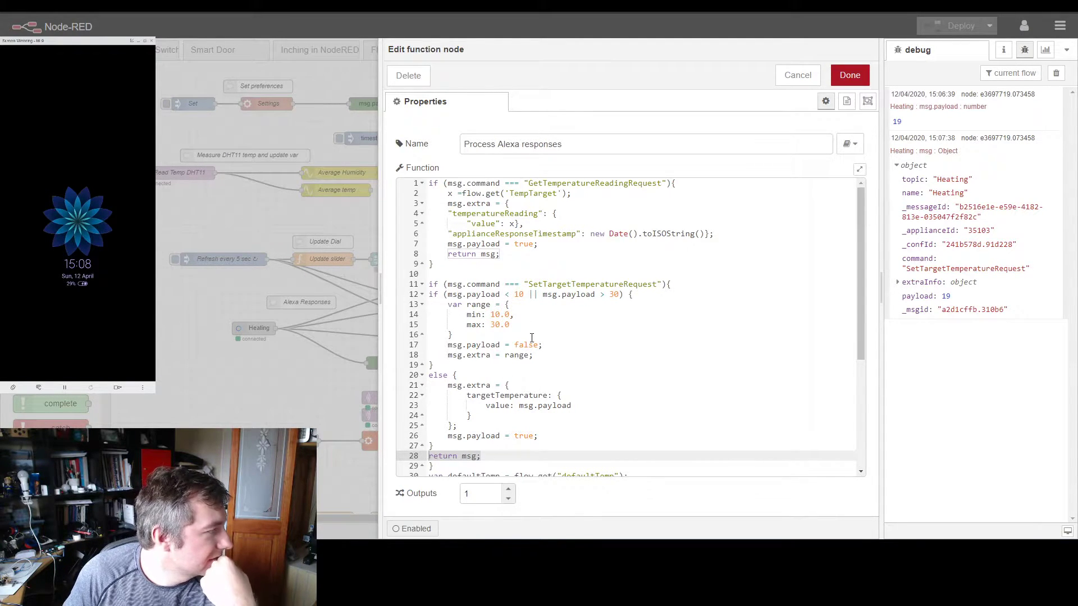
Step: Check the defaultTemp declaration in Process Alexa responses and its use for TempTarget in the TurnOnRequest block, leaving the editor
scroll(587, 294, "down", 2)
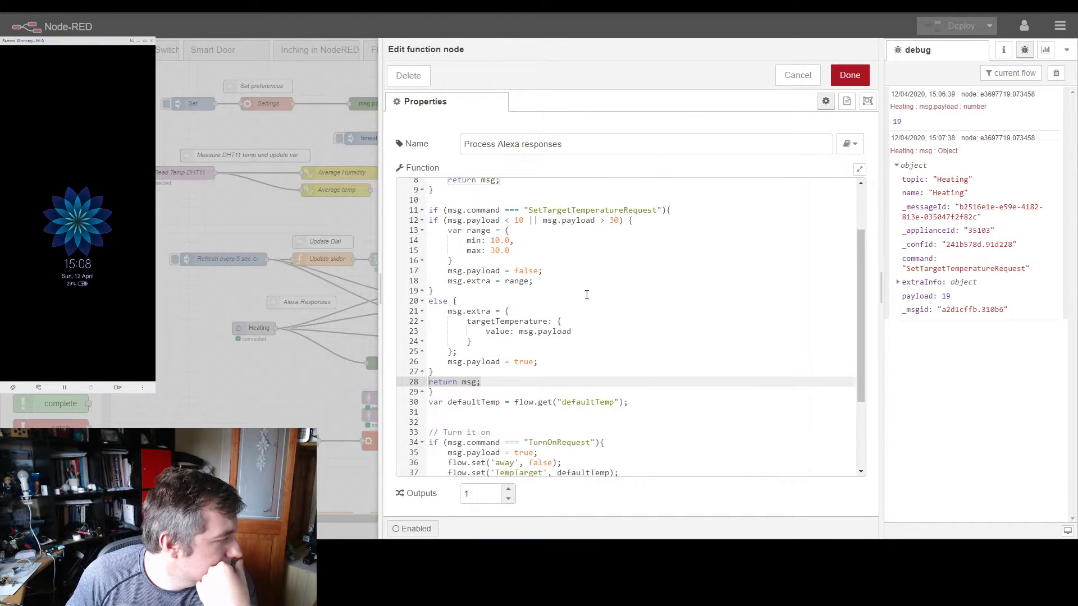
scroll(583, 314, "down", 1)
left_click(429, 365)
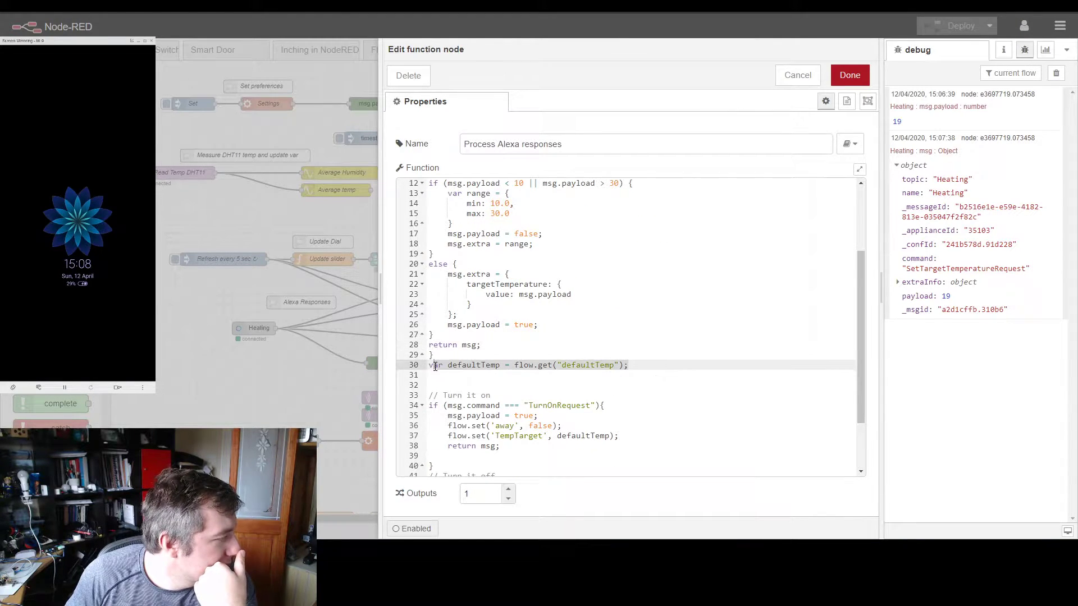
scroll(555, 373, "down", 1)
scroll(555, 373, "down", 1)
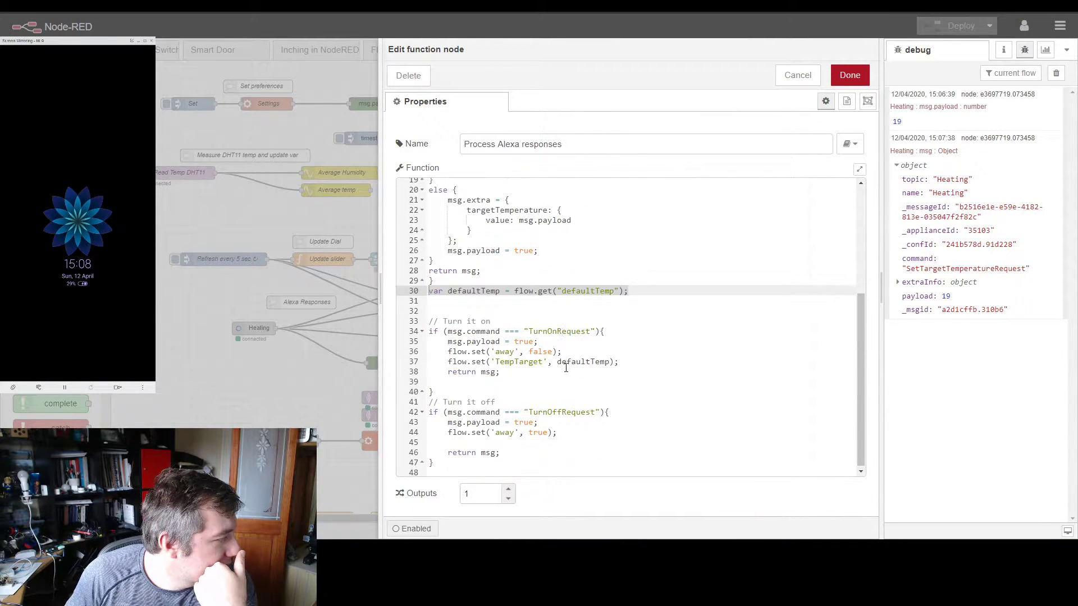
left_click(626, 361)
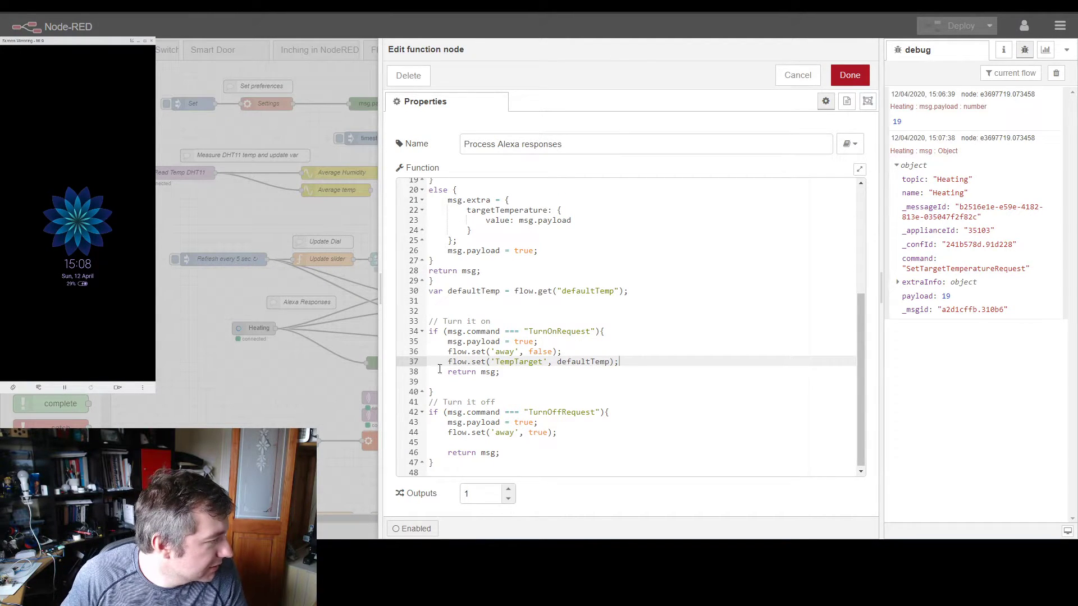
left_click(353, 343)
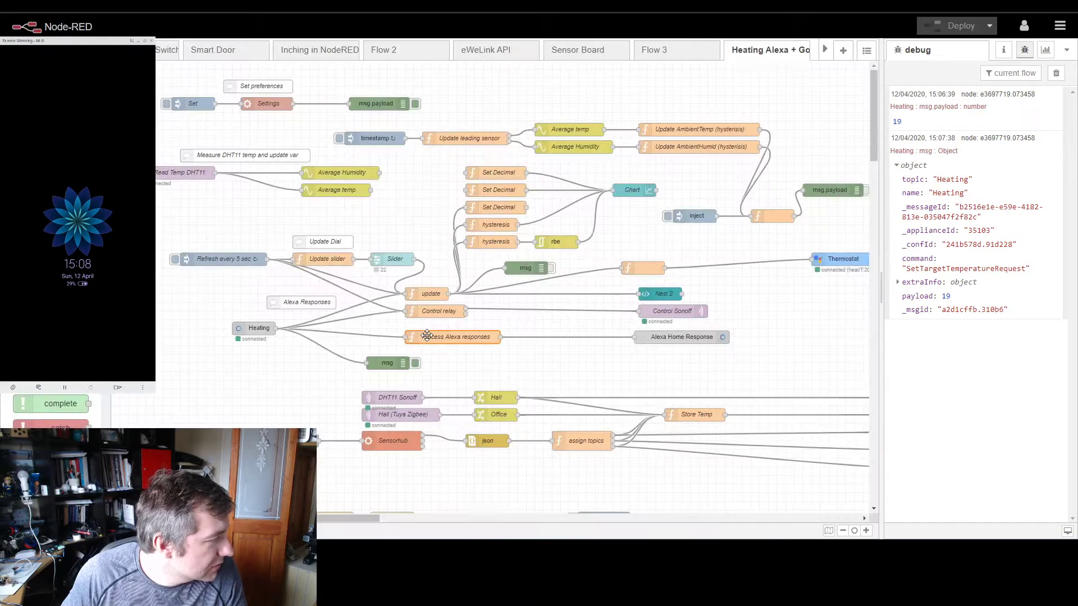
Step: Review the Control relay function's handling of Alexa on/off requests and update messages, and leave its editor
double_click(639, 269)
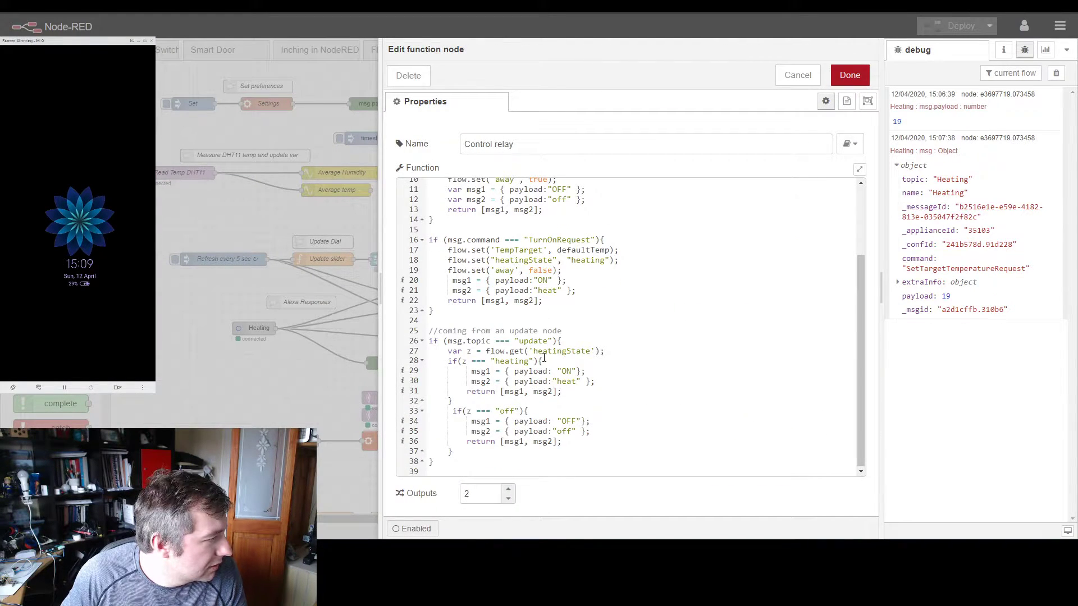
scroll(534, 346, "up", 1)
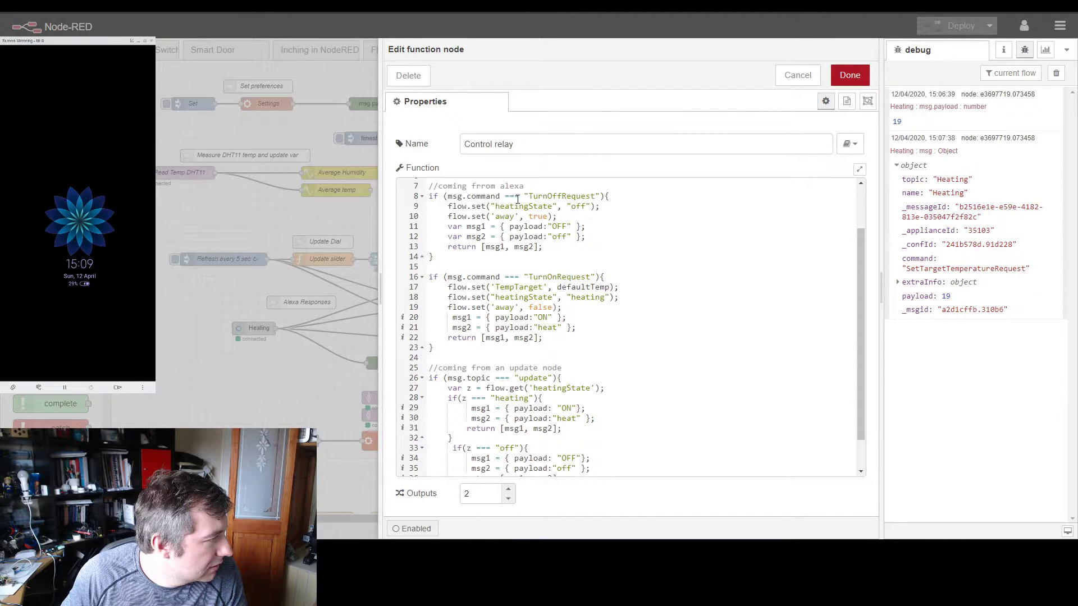
scroll(517, 200, "up", 1)
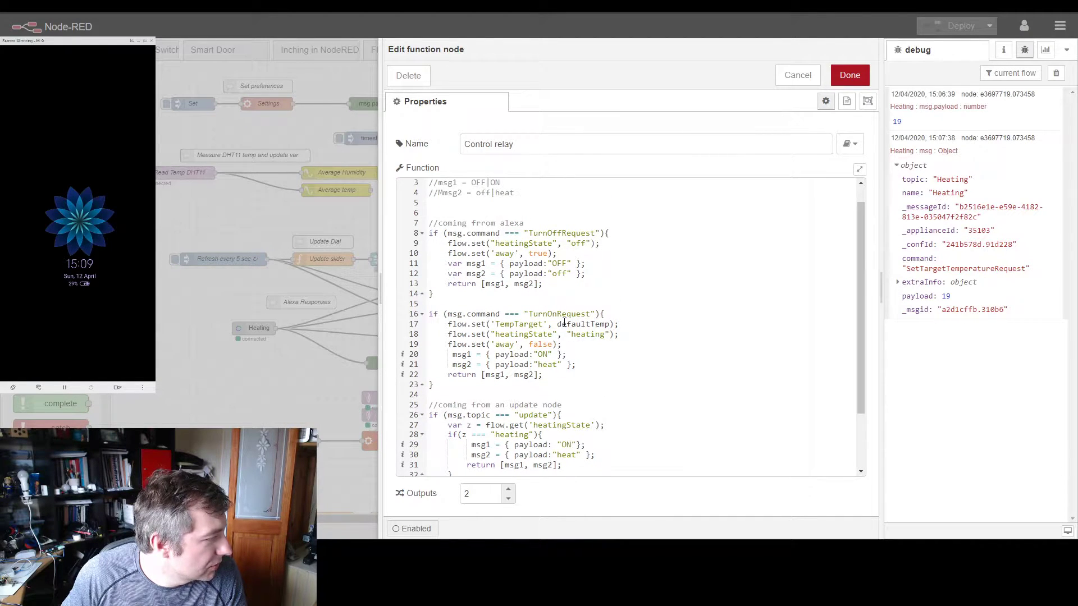
scroll(564, 322, "up", 1)
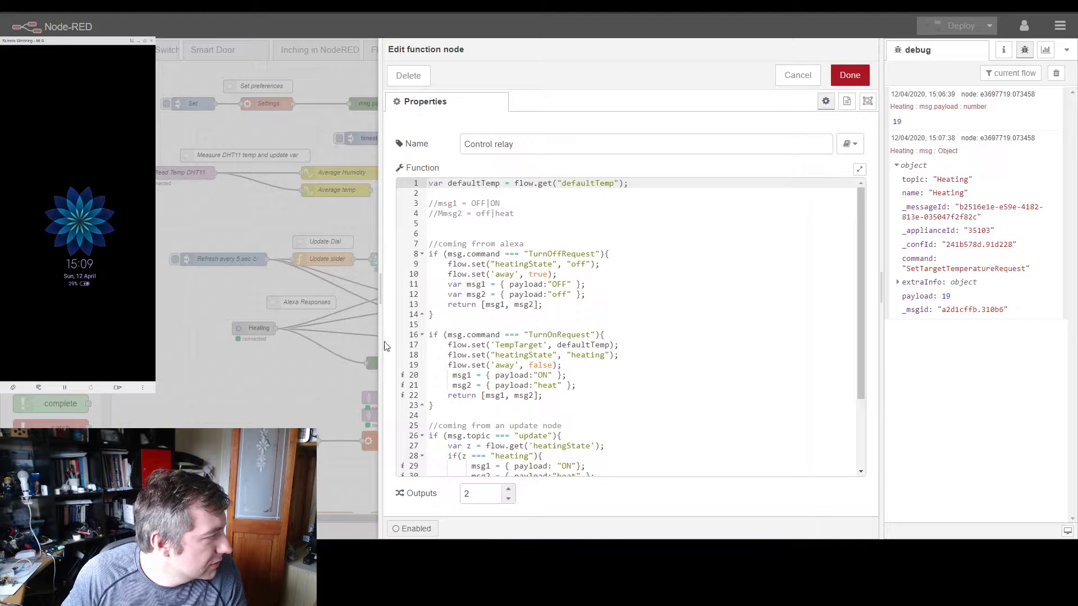
left_click(368, 346)
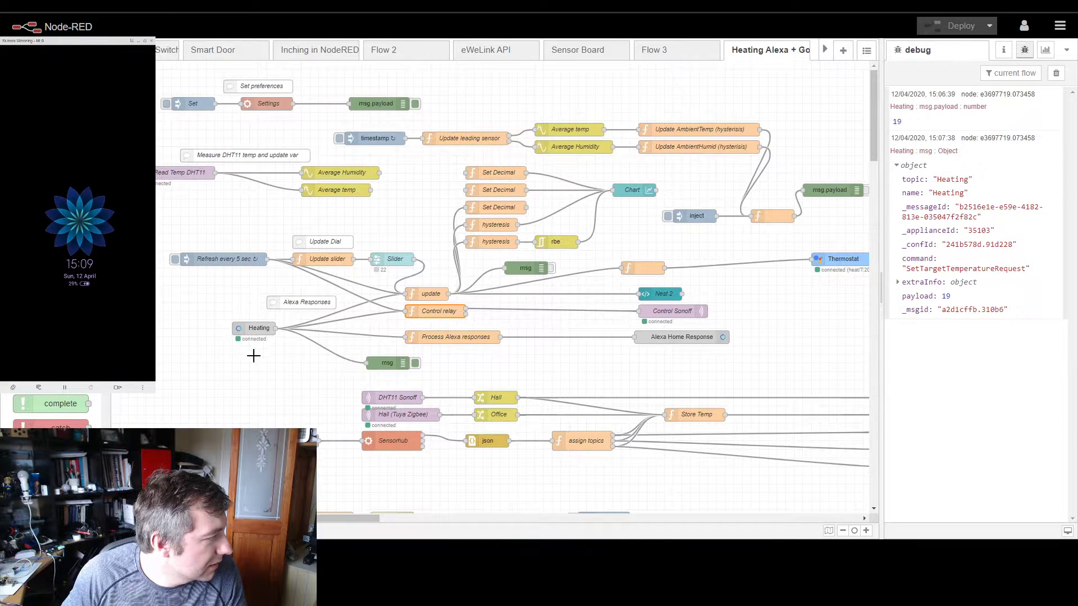
Step: In Process Alexa responses, copy the TurnOnRequest block's flow.set('TempTarget', defaultTemp); line to below msg.extra = range; in the SetTargetTemperatureRequest block
double_click(452, 334)
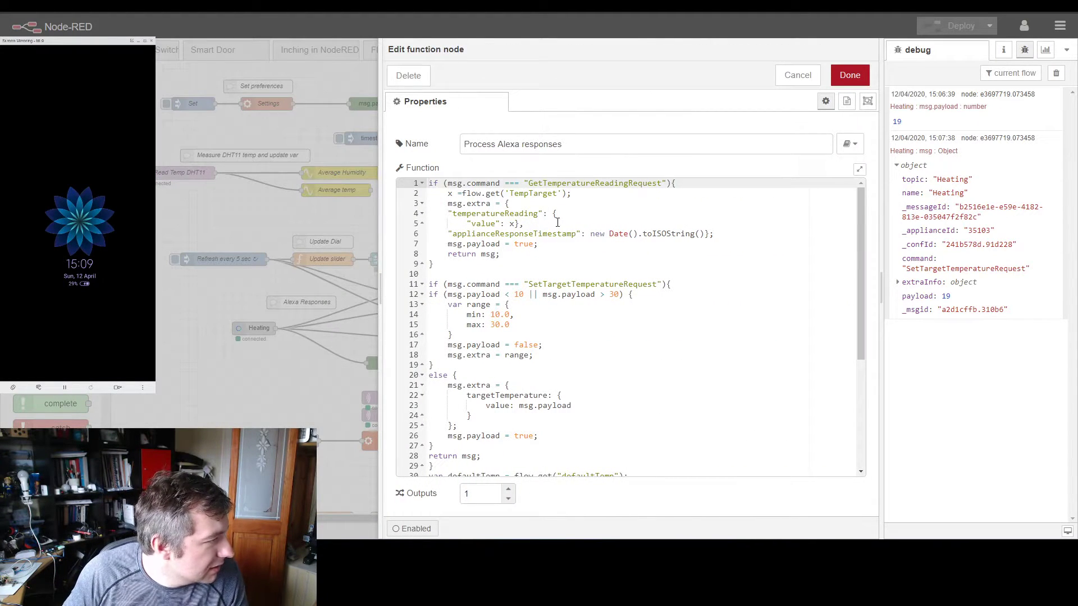
scroll(557, 223, "down", 3)
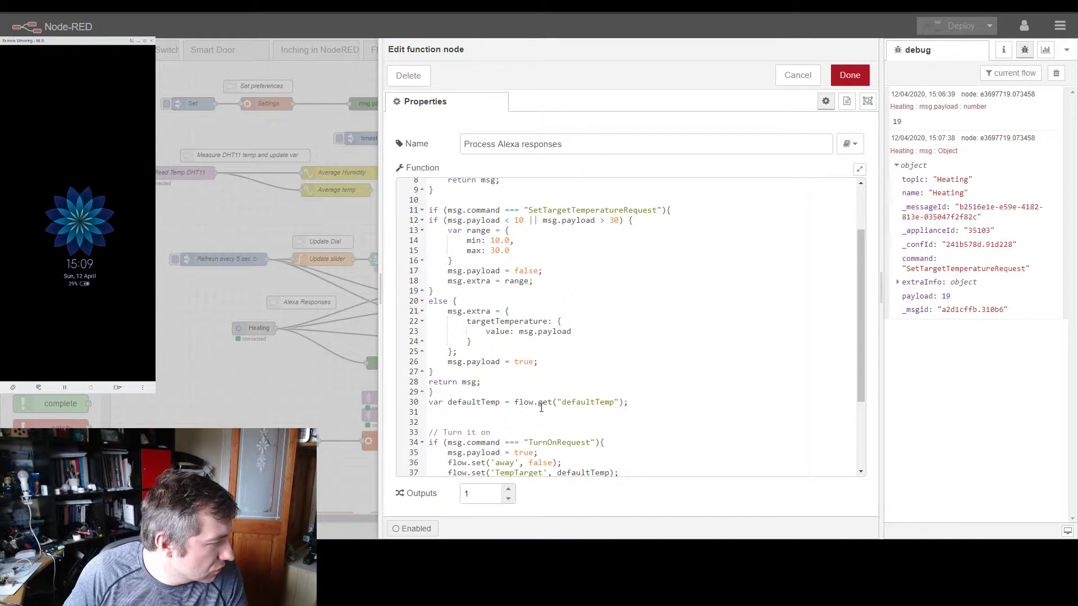
scroll(567, 402, "down", 4)
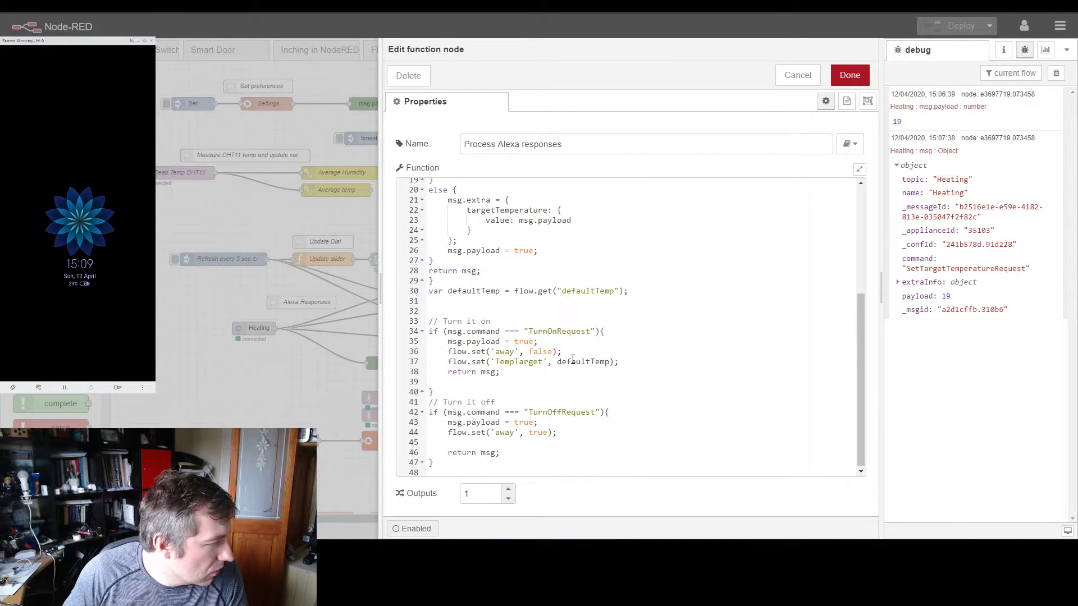
mouse_move(450, 362)
left_mouse_down()
mouse_move(620, 362)
mouse_move(448, 362)
left_mouse_up()
key("ctrl+c")
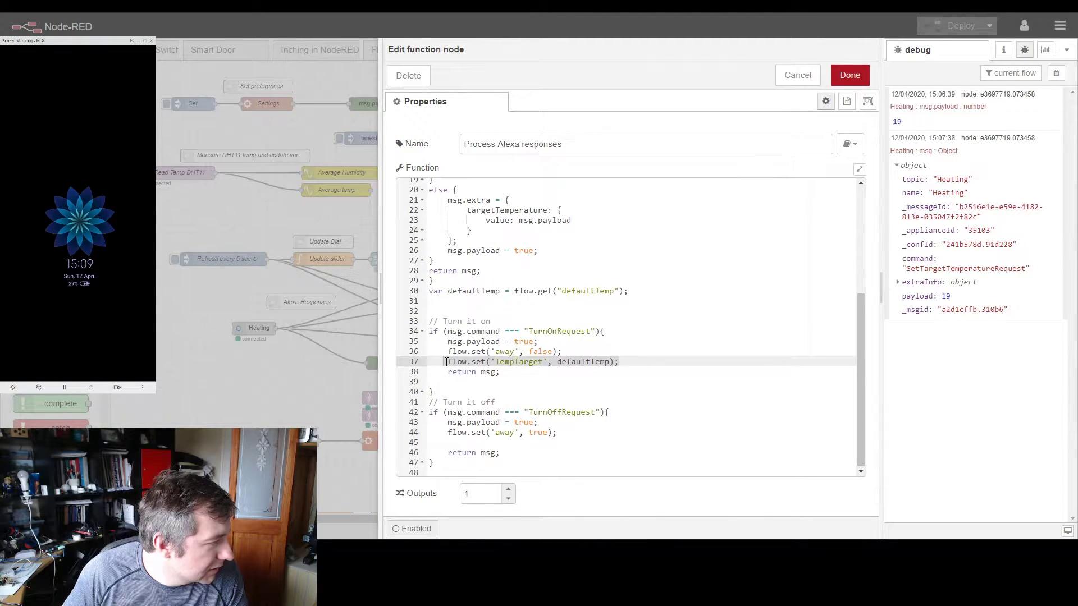
scroll(536, 333, "up", 5)
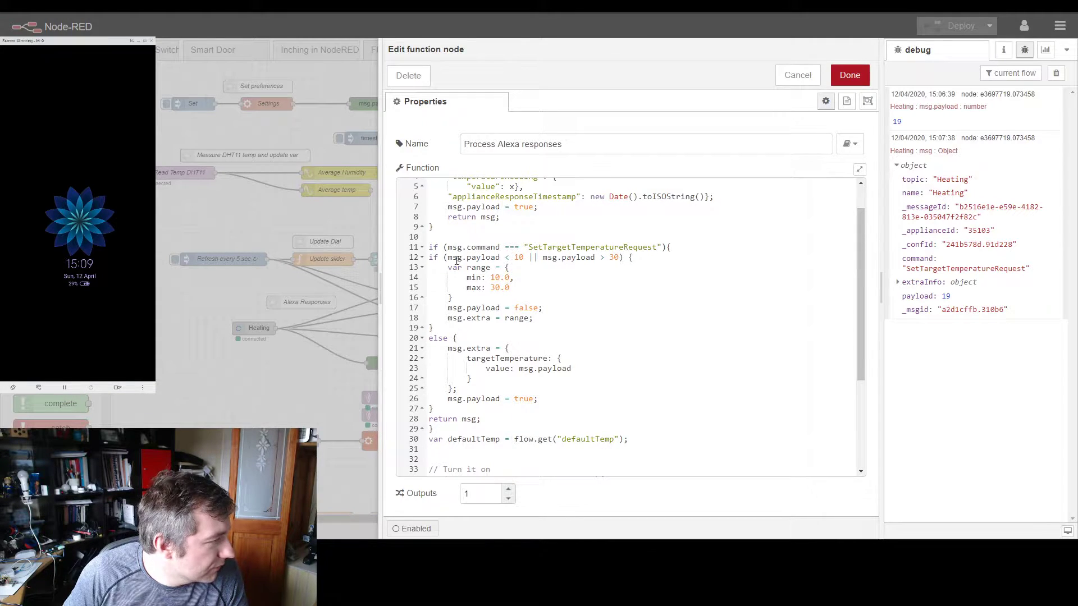
left_click(553, 318)
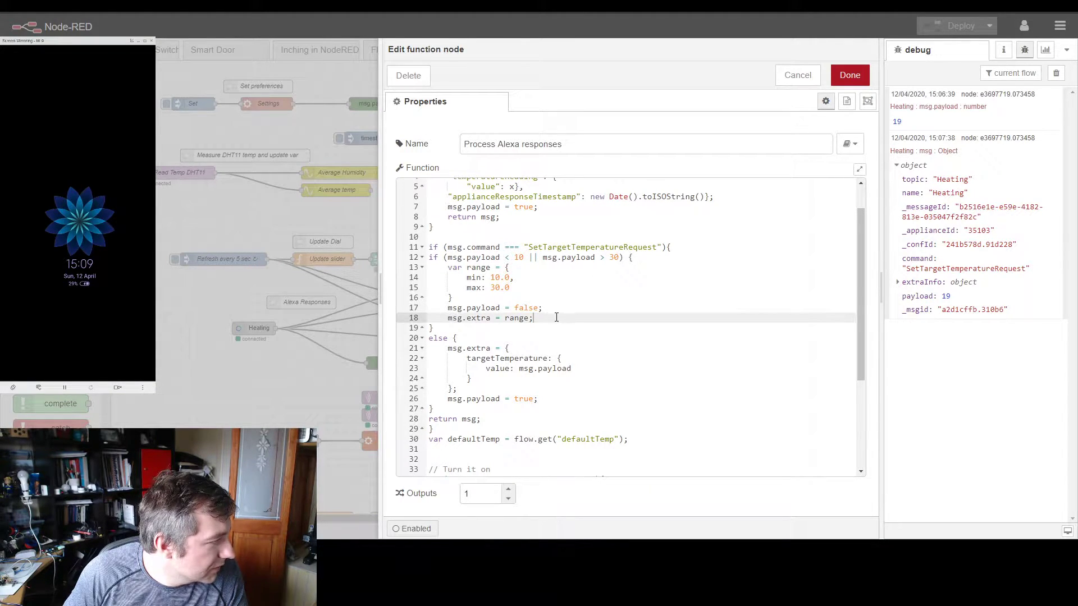
key("Return")
key("ctrl+v")
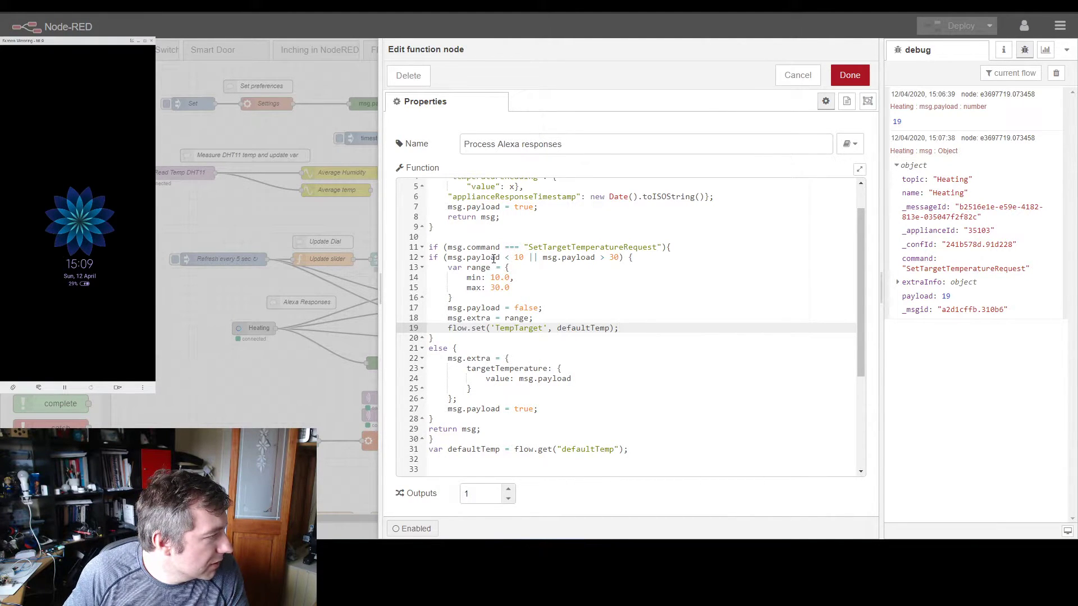
Step: Move the added flow.set('TempTarget', defaultTemp); line above msg.payload = false; in the out-of-range branch
left_click_drag(500, 258, 448, 258)
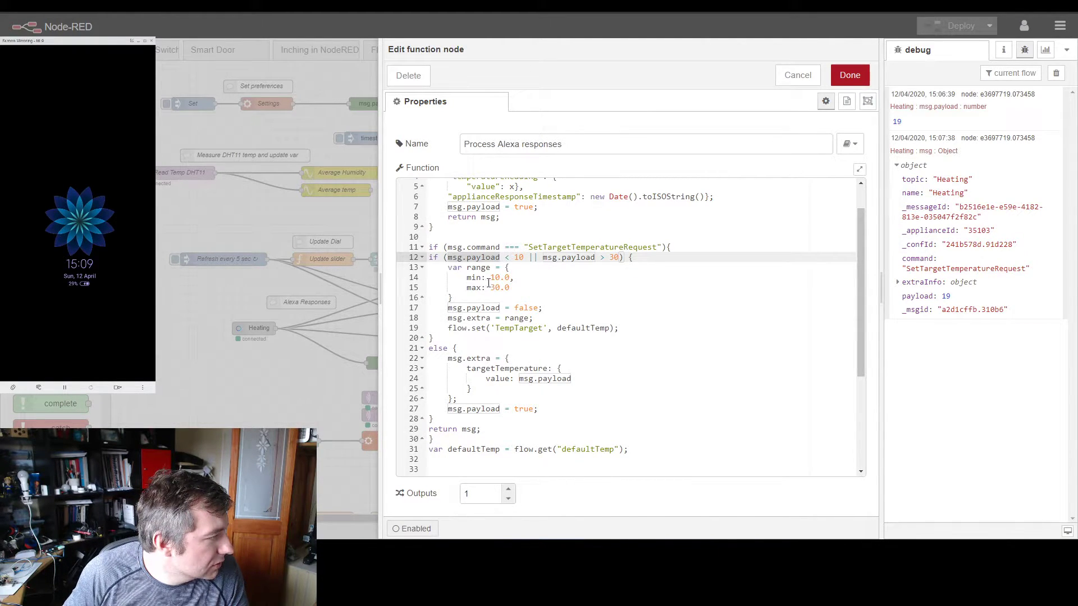
left_click_drag(447, 328, 621, 330)
key("ctrl+x")
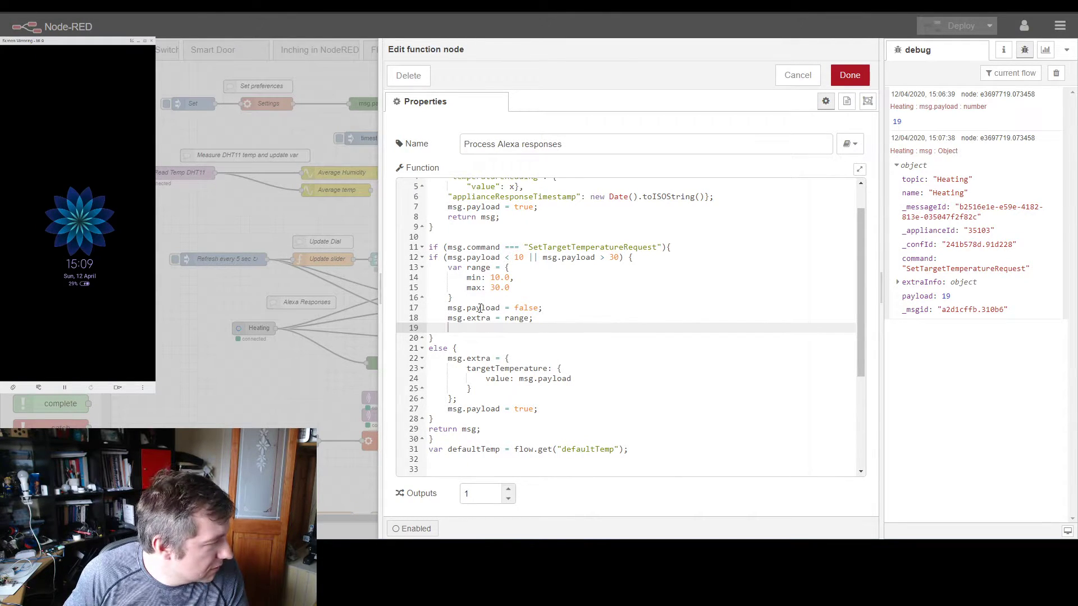
left_click(531, 296)
key("Return")
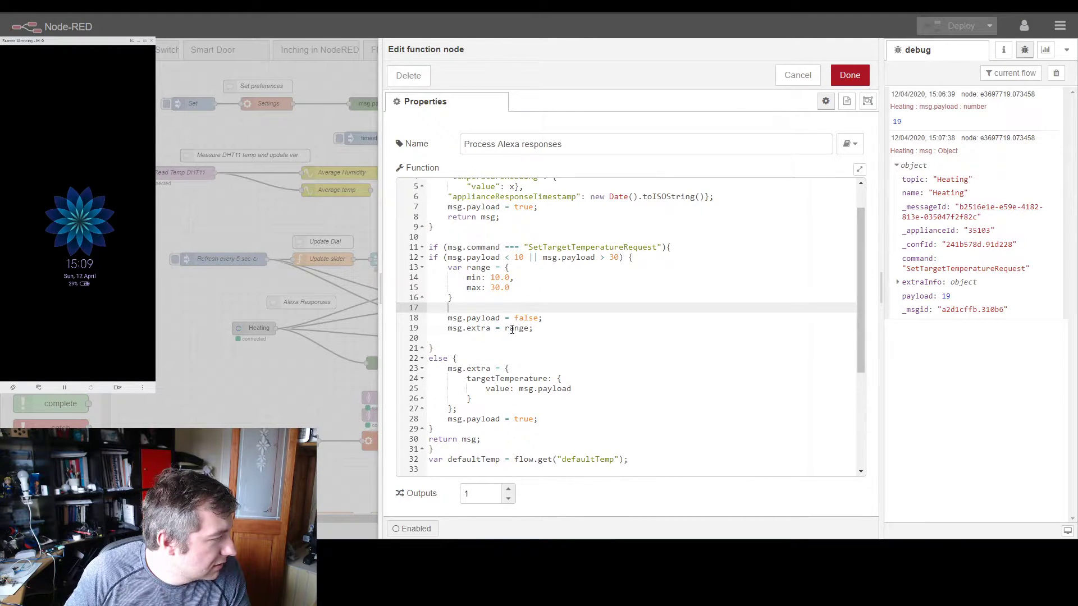
key("ctrl+v")
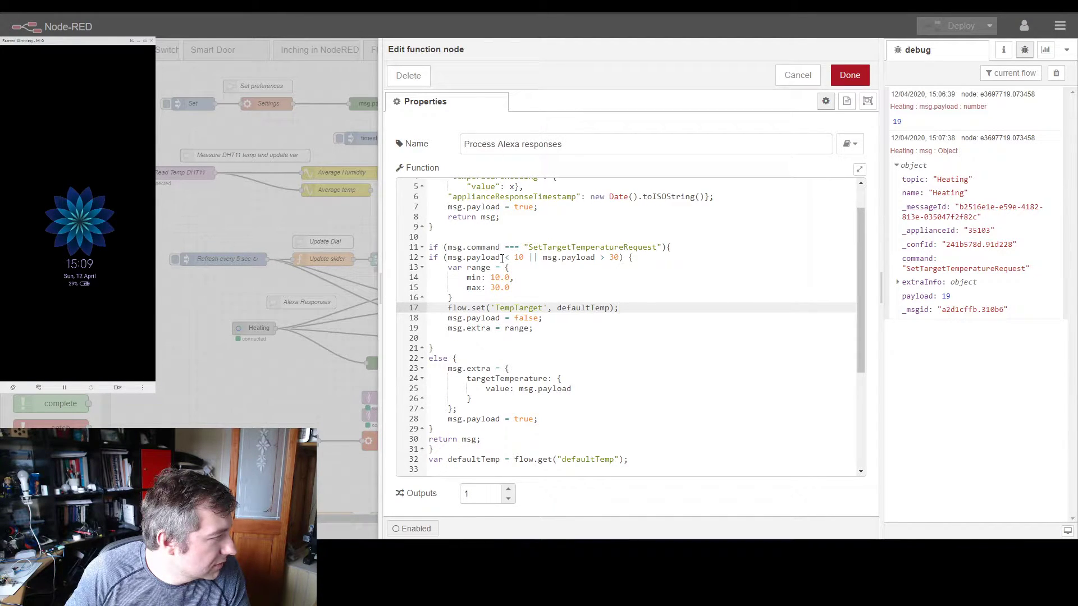
Step: Replace defaultTemp with msg.payload in the out-of-range branch's flow.set('TempTarget') line
left_click(453, 258)
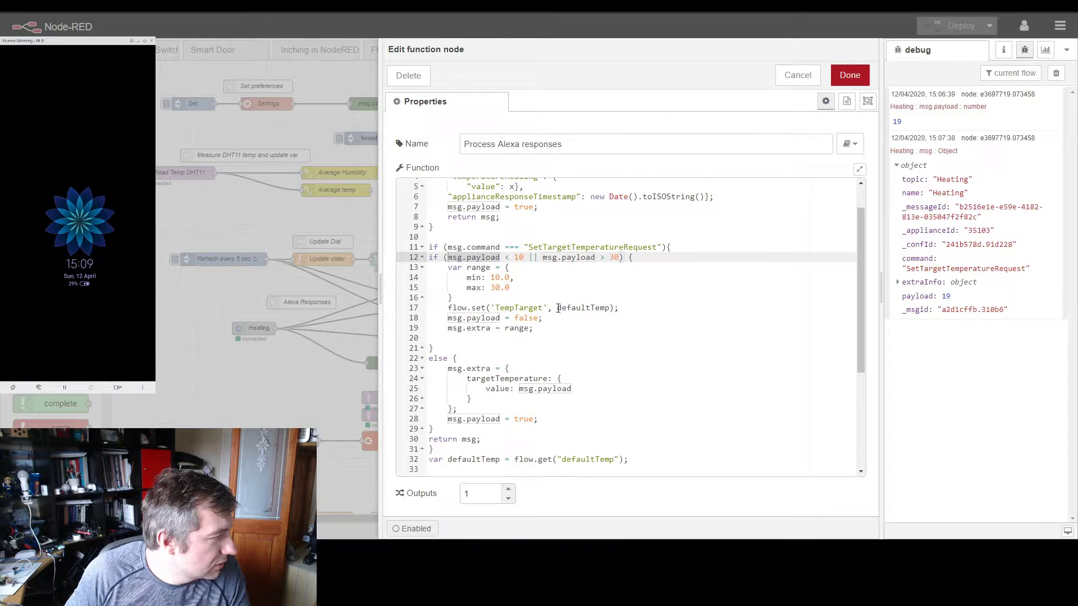
left_click(612, 308)
double_click(612, 308)
key("ctrl+v")
Step: Copy flow.set('TempTarget', msg.payload); into the else branch, directly above msg.payload = true;
left_click_drag(618, 308, 447, 308)
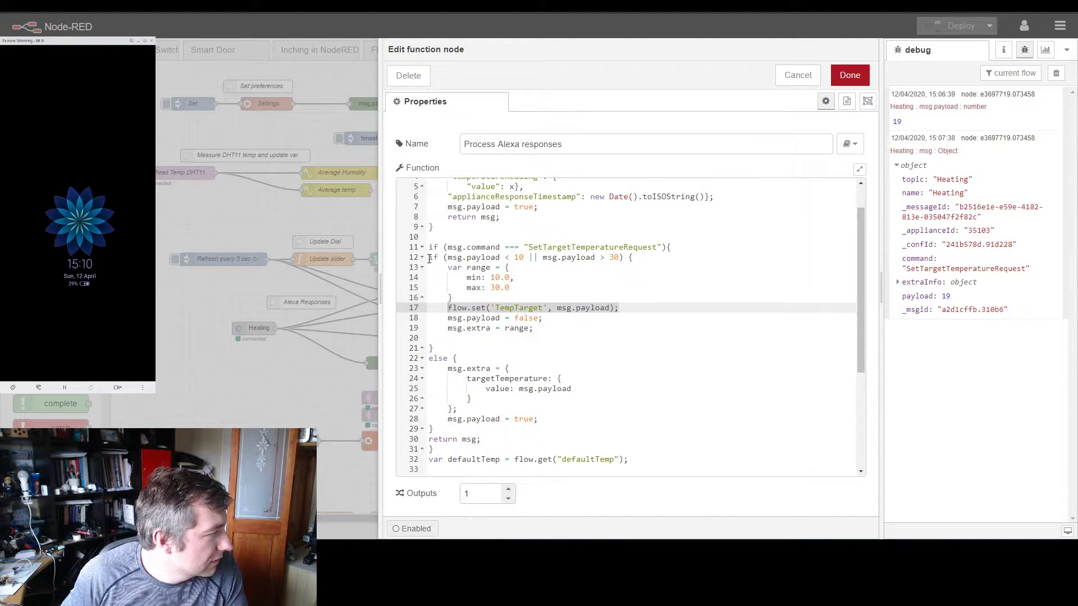
left_click_drag(431, 259, 447, 328)
left_click(574, 390)
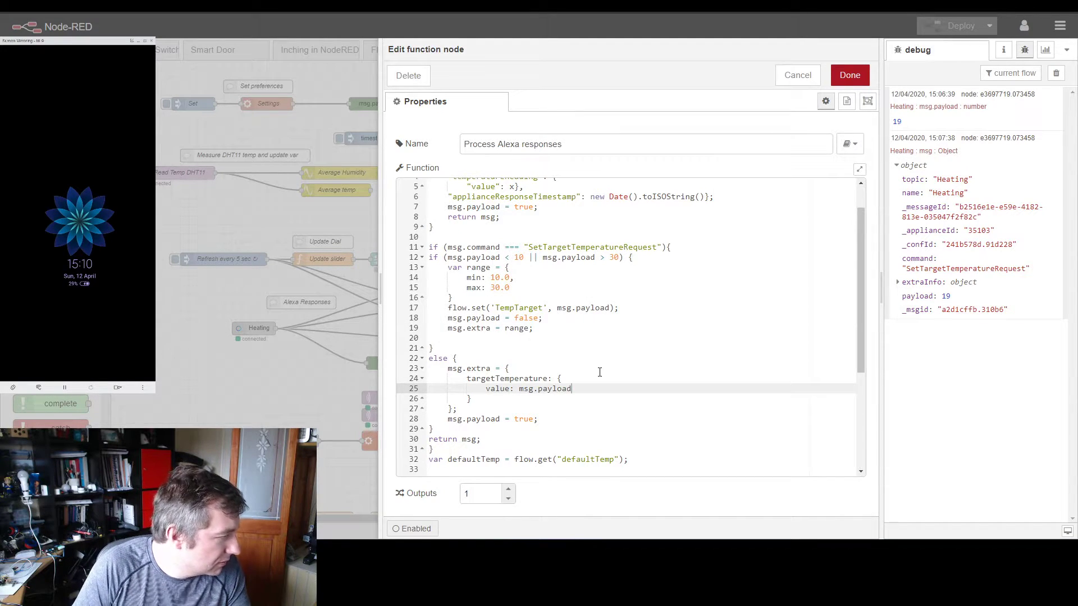
left_click(487, 409)
key("Return")
key("ctrl+v")
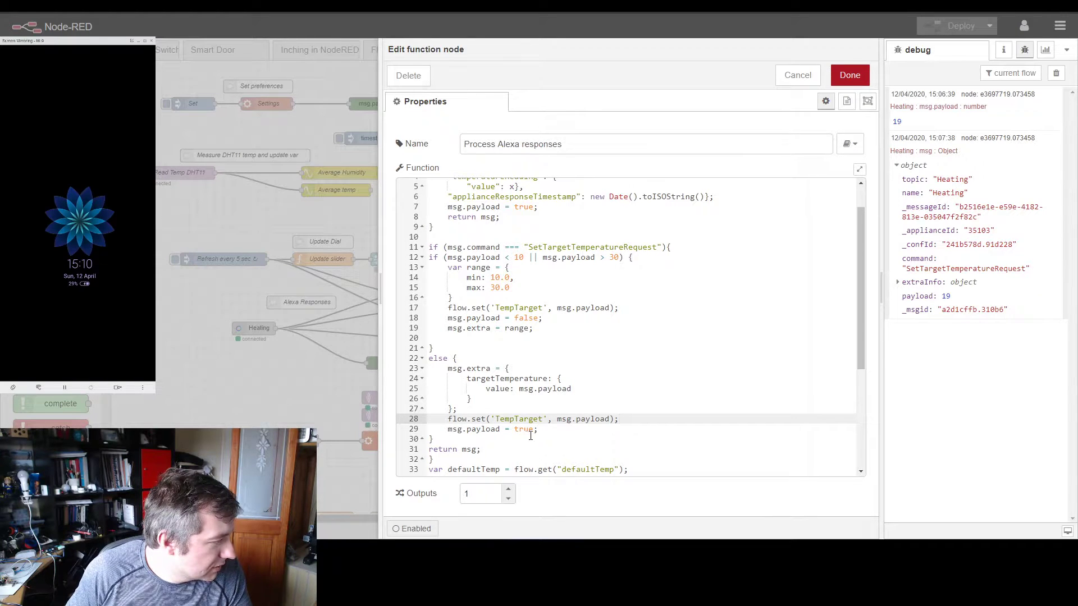
Step: Save the Process Alexa responses function and deploy the flow, confirming deployment despite the improperly configured Smart Door node
left_click(849, 75)
left_click(940, 25)
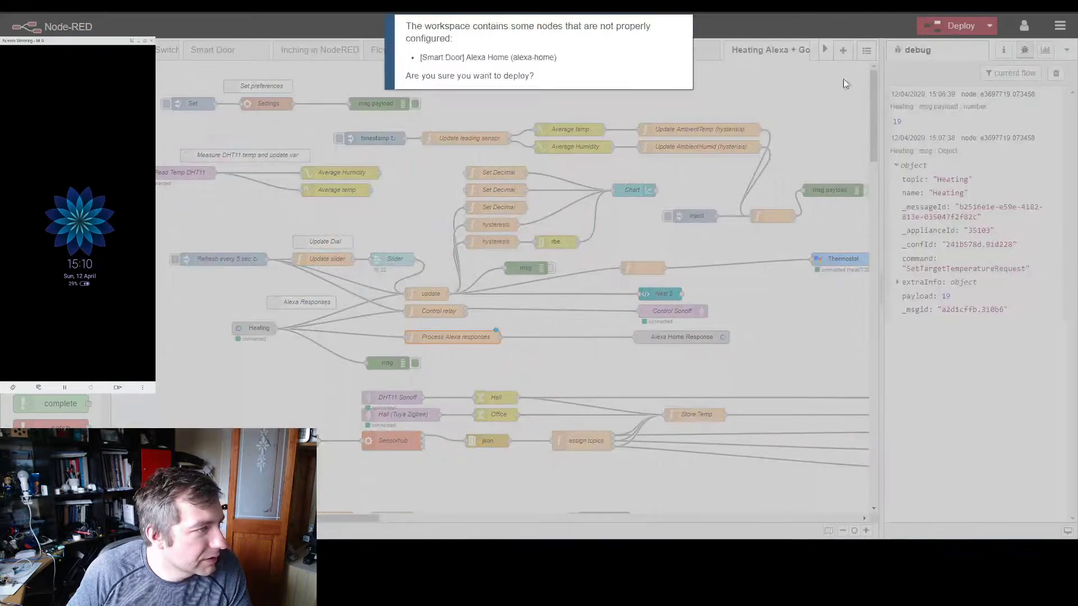
left_click(639, 109)
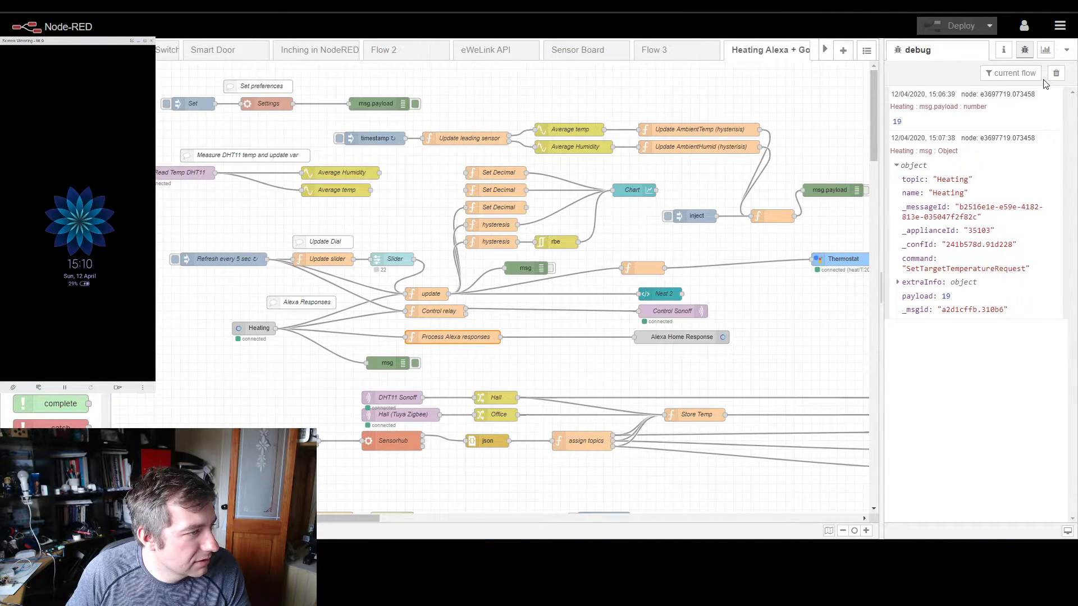
Step: Switch to the Node-RED Dashboard and check the Heating dial, target temperature slider and list of room sensors
left_click(275, 549)
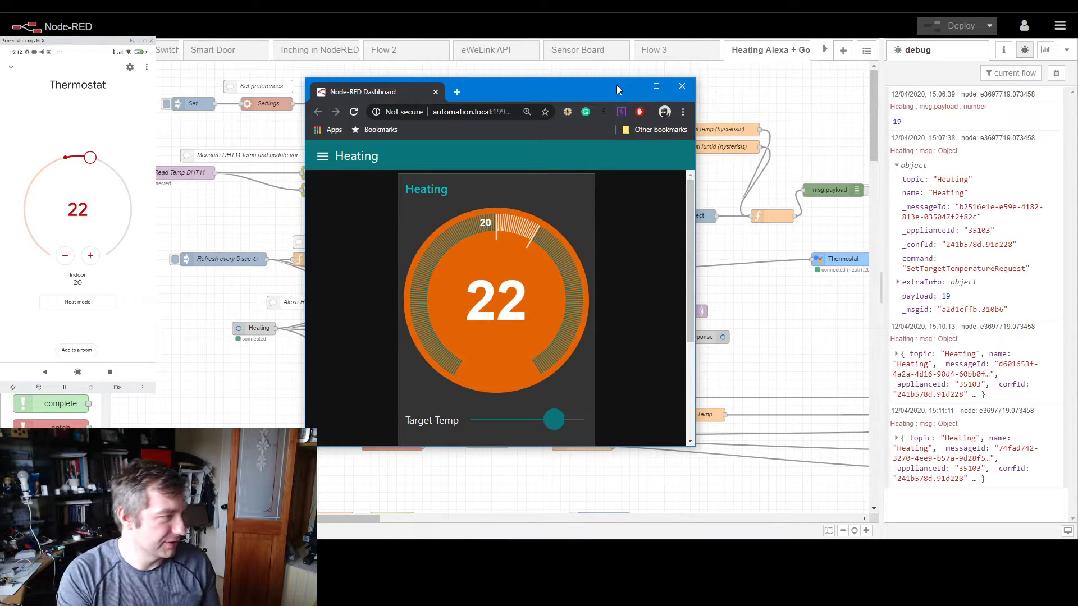
left_click(630, 87)
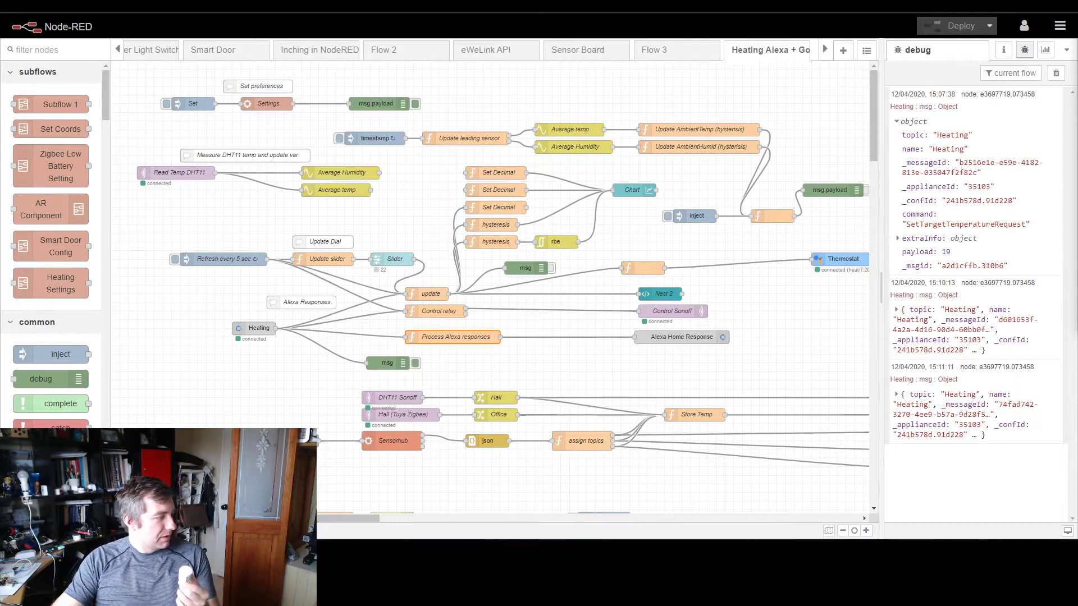
key("alt+Tab")
scroll(530, 298, "down", 3)
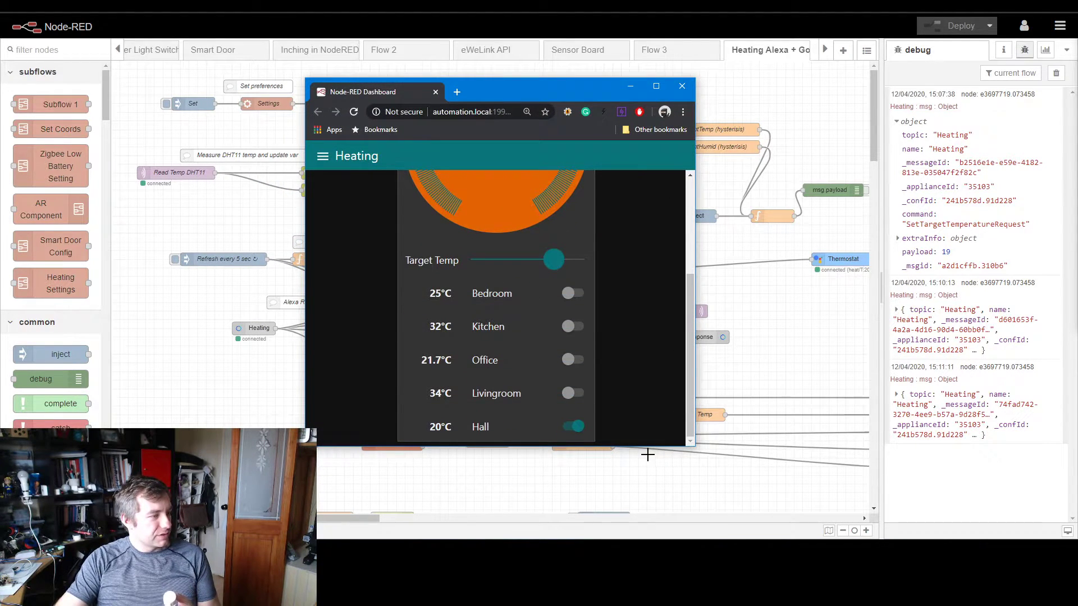
Step: Enlarge the dashboard window, set Target Temp to 17 and switch on the Office sensor, putting the window away when done
left_click_drag(647, 449, 655, 533)
left_click_drag(554, 345, 537, 345)
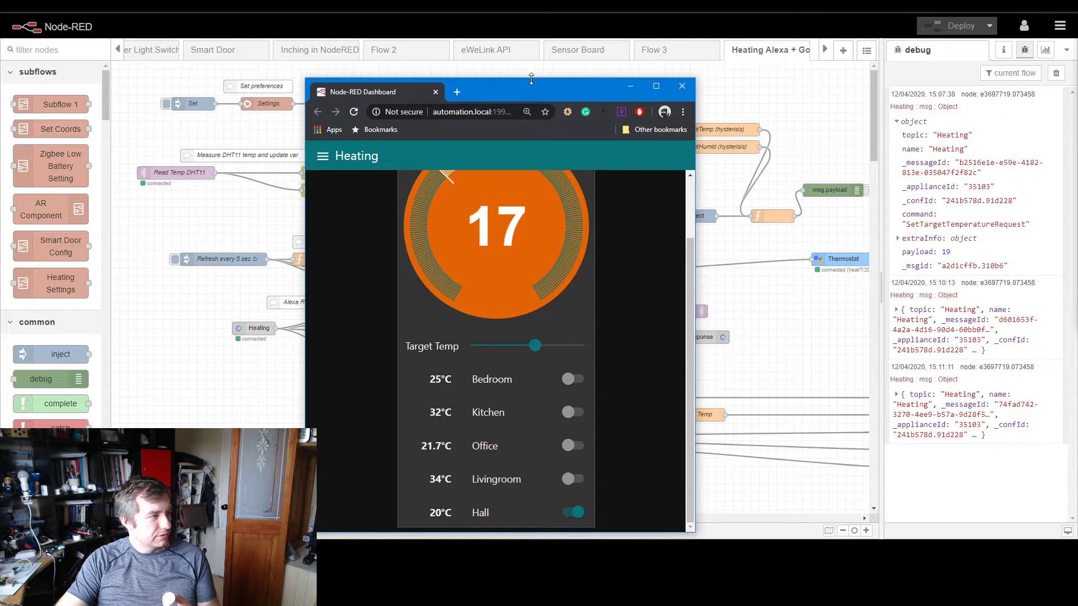
left_click_drag(532, 86, 534, 14)
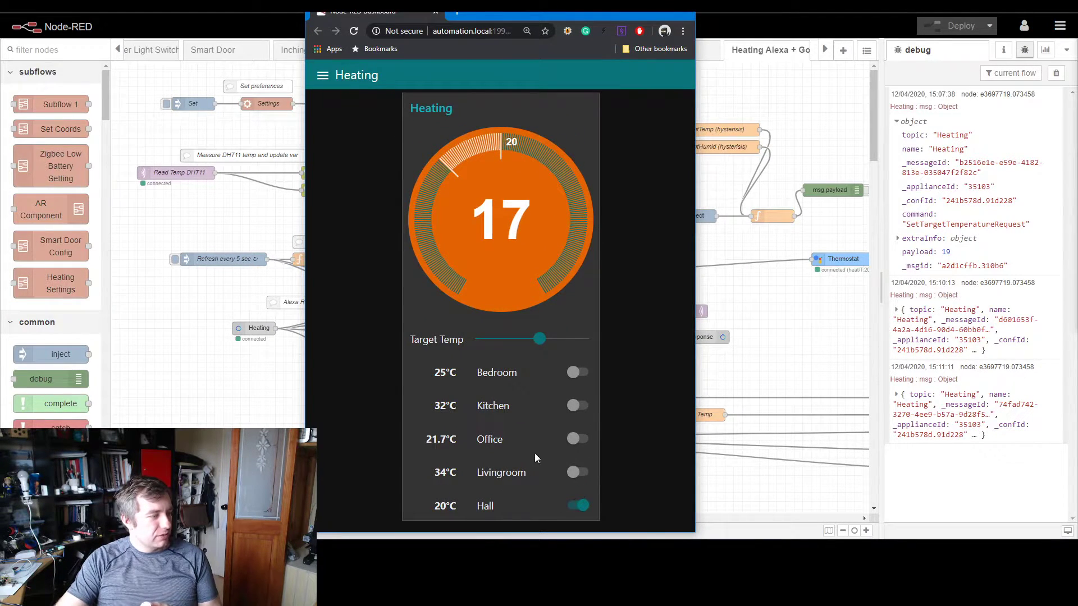
left_click(575, 439)
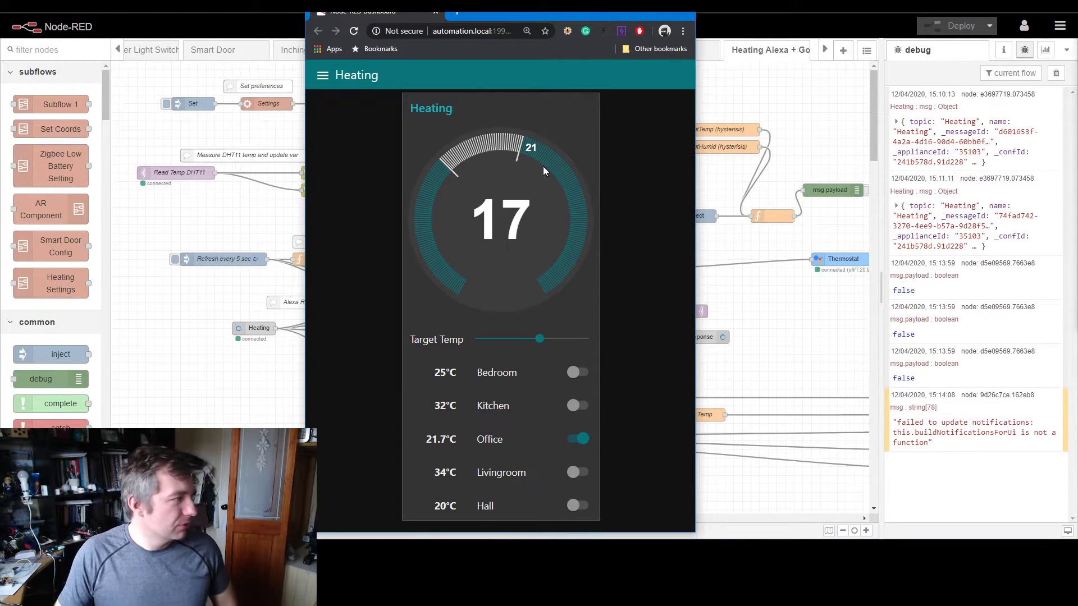
left_click(632, 15)
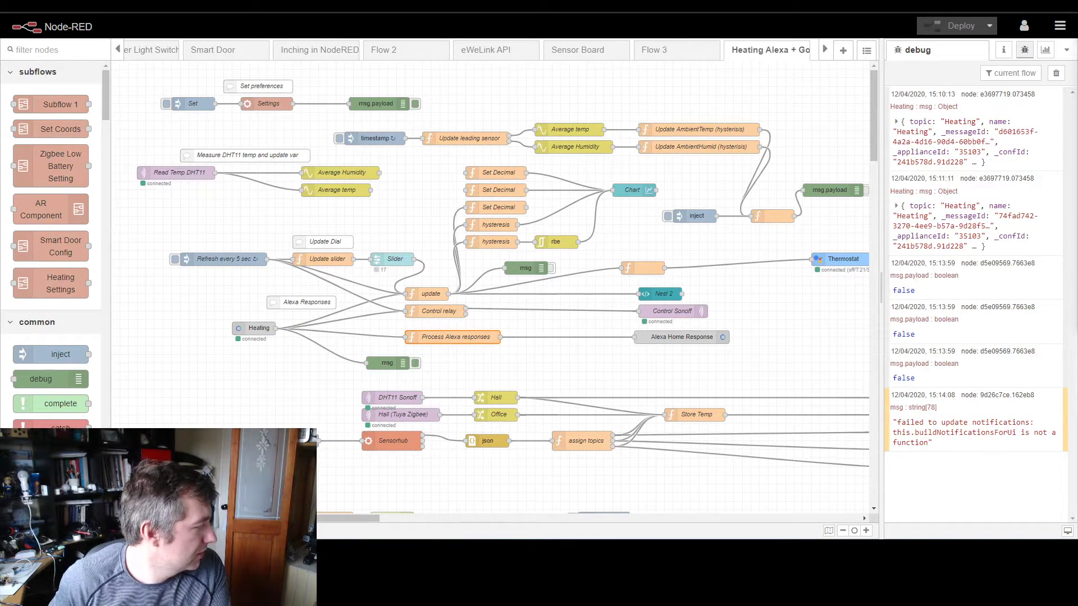
Step: View the dashboard's Heating Chart page in a widened window, examine the Temperature and Humidity plot, and return to the flow editor
key("alt+Tab")
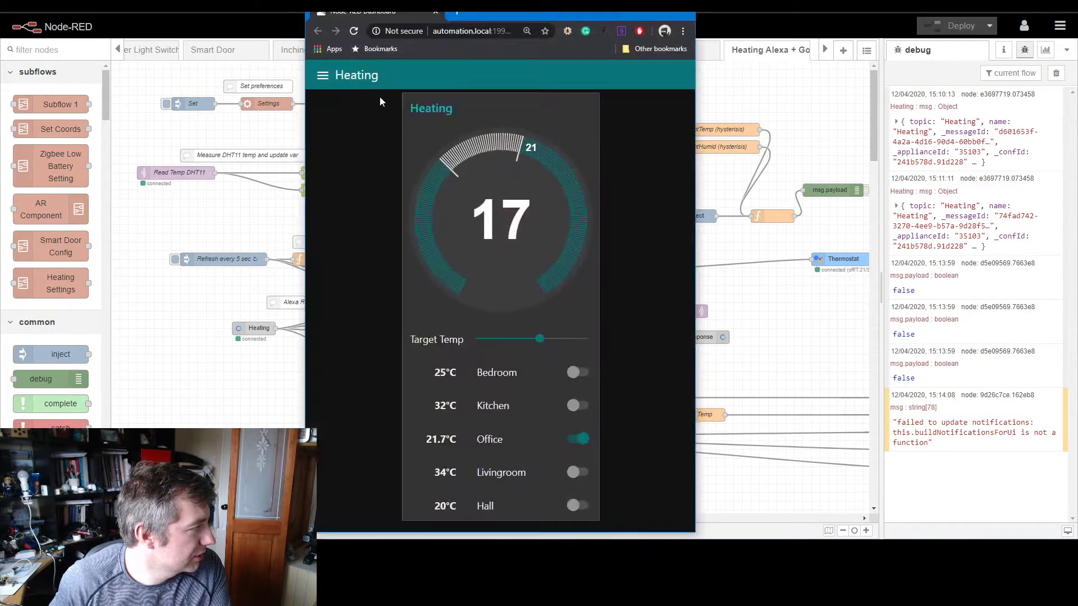
left_click(324, 78)
left_click(331, 135)
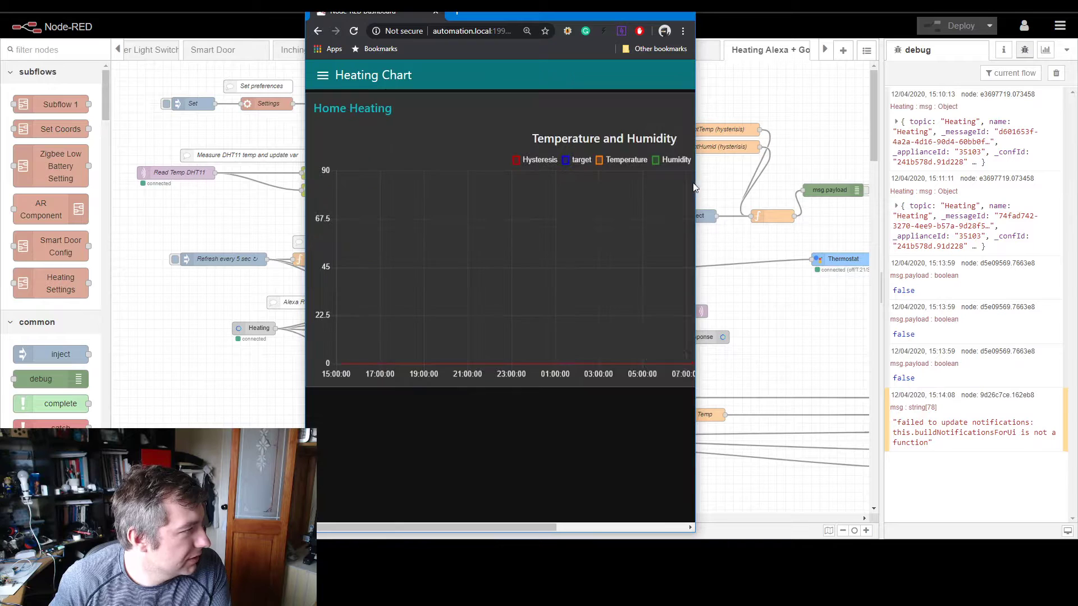
left_click_drag(698, 186, 948, 188)
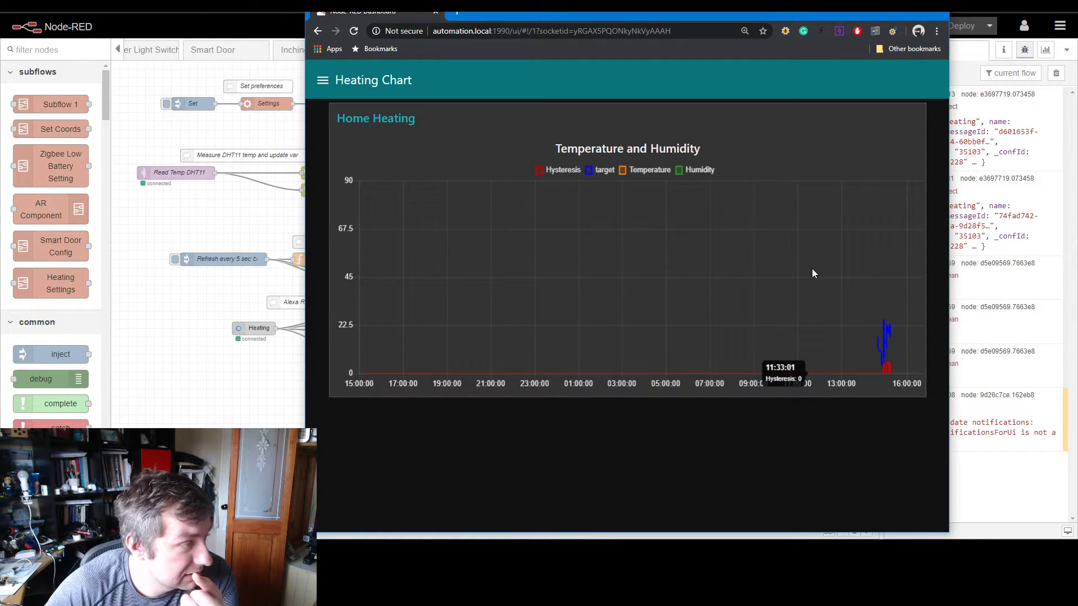
mouse_move(892, 334)
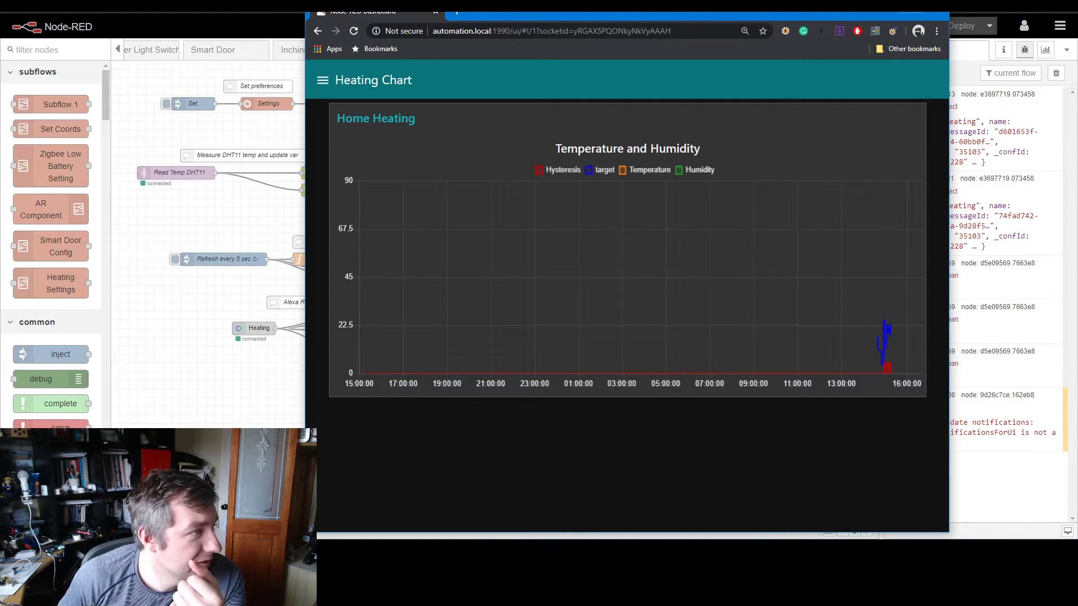
left_click(886, 12)
Step: Delete the two upper Set Decimal function nodes that feed the Chart node
left_click(480, 179)
key("Delete")
left_click(486, 189)
key("Delete")
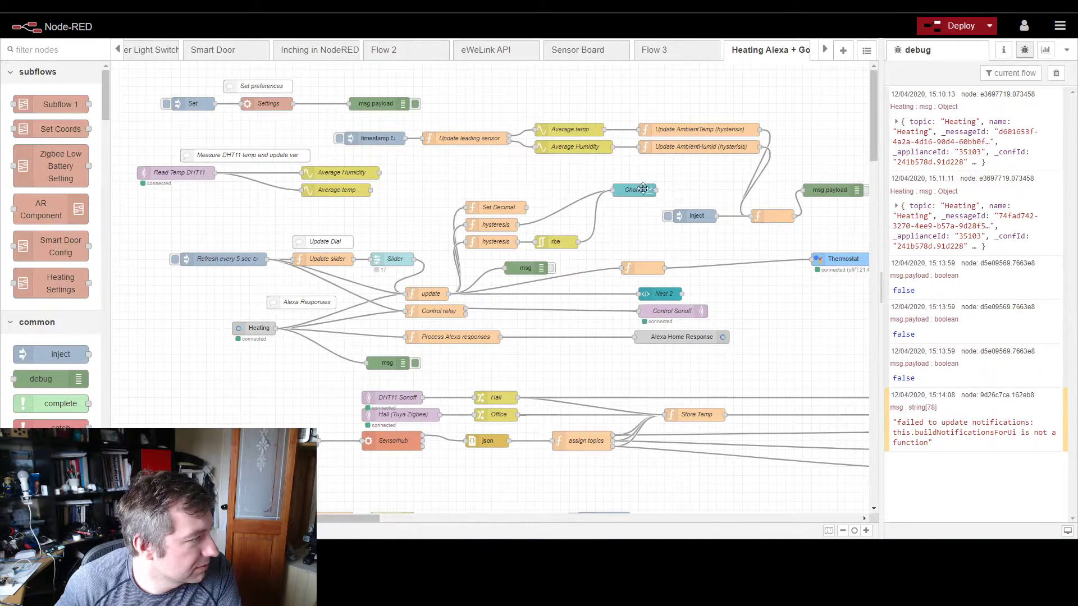
Step: Remove the wires from the upper hysteresis node and the rbe node to Chart, and delete the rbe node
left_click(570, 200)
key("Delete")
left_click(593, 225)
key("Delete")
left_click(561, 240)
key("Delete")
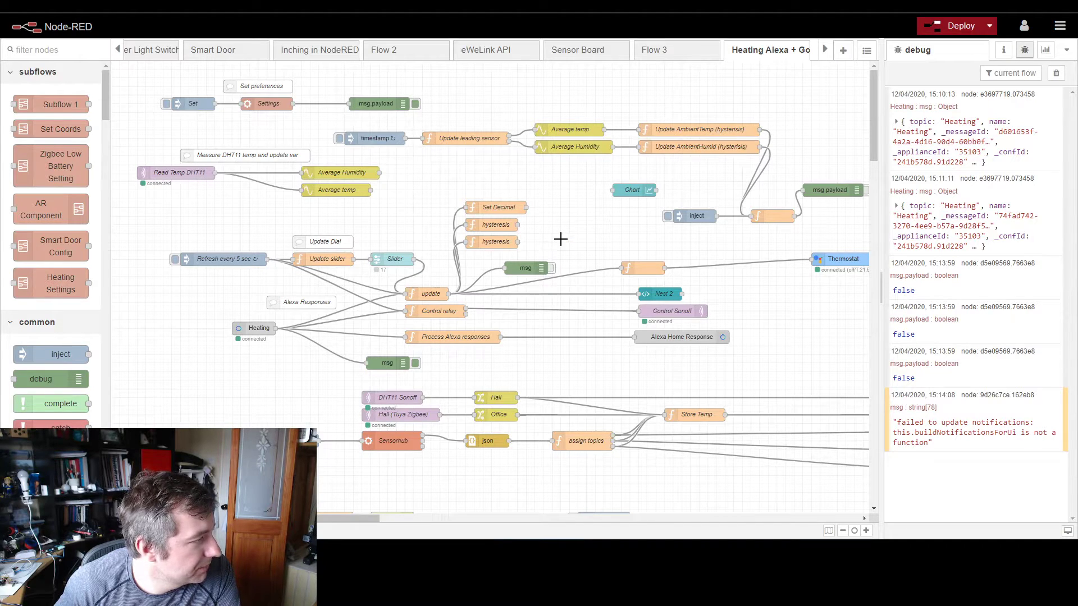
Step: Delete the debug nodes attached to the update node, the Heating node and the unnamed function beside the inject node
left_click(528, 267)
key("Delete")
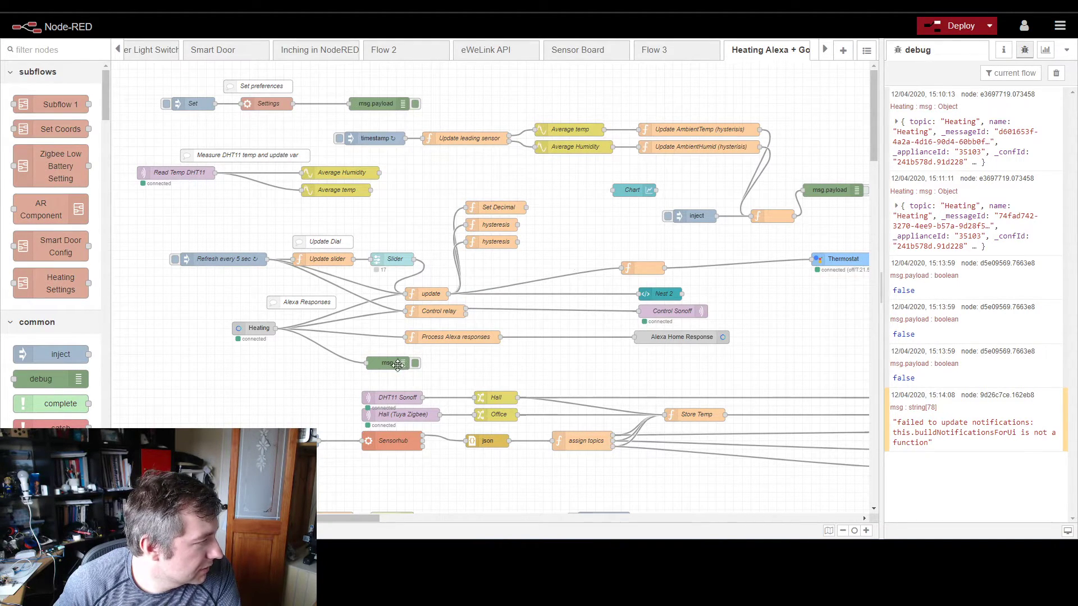
left_click(398, 364)
key("Delete")
scroll(365, 341, "down", 5)
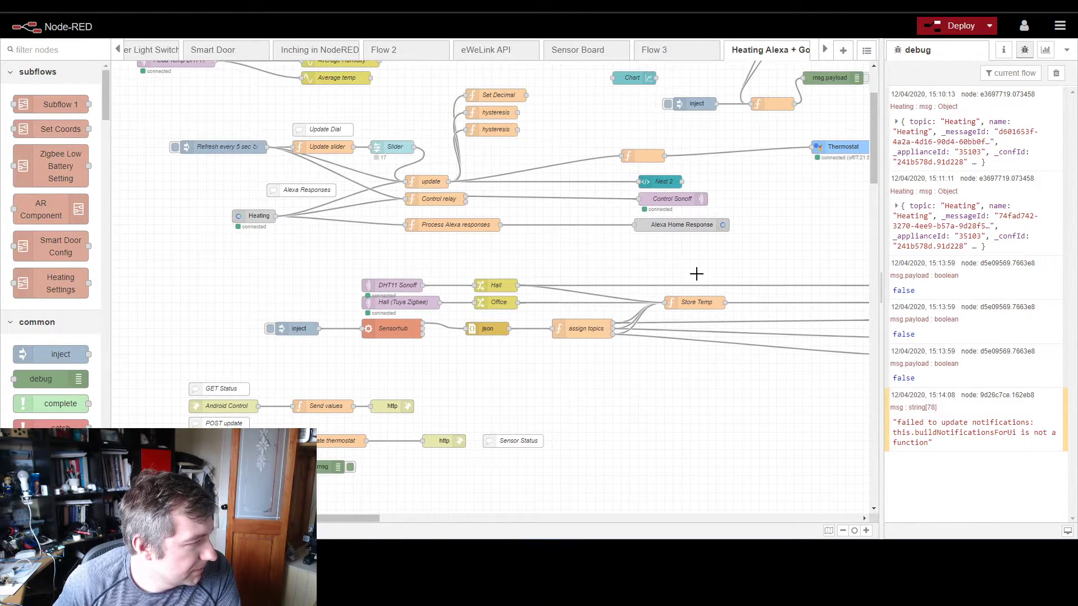
scroll(820, 149, "up", 5)
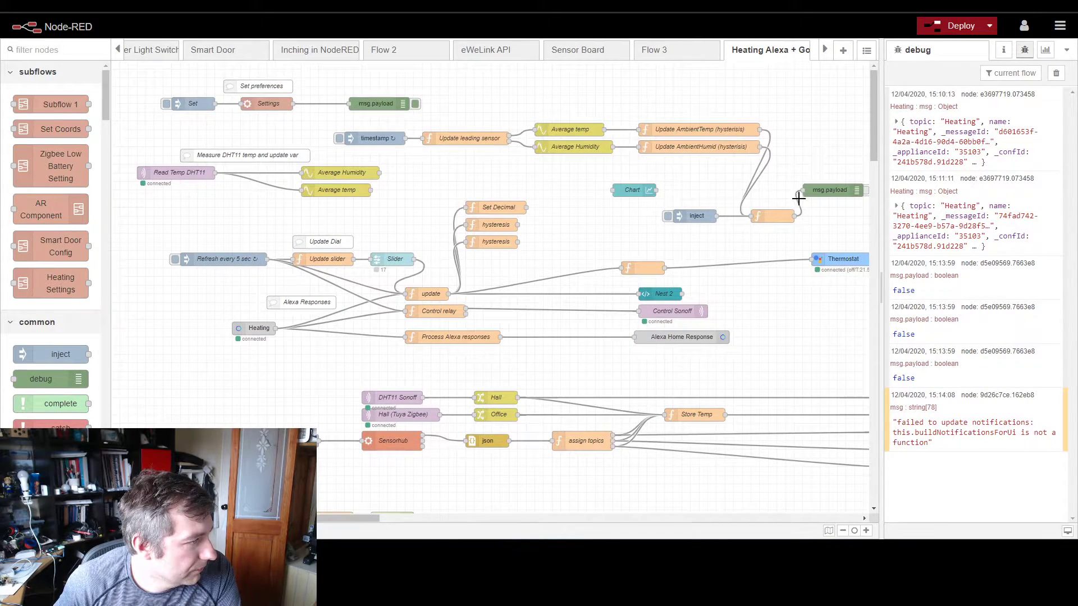
key("Delete")
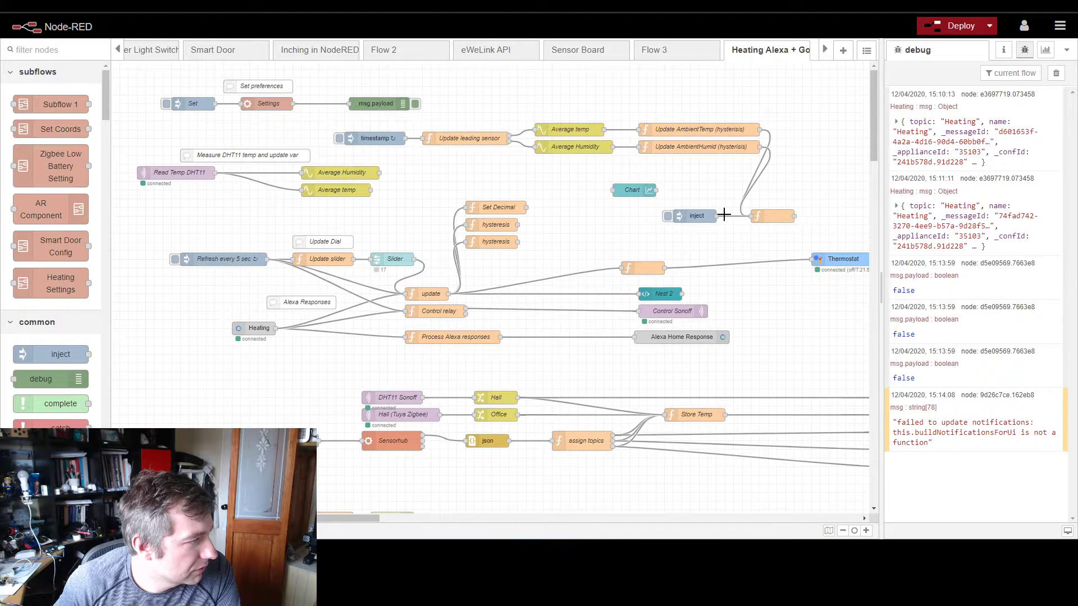
Step: Open the unnamed function feeding from the hysteresis nodes and review how heatingState sets the heat and off modes for temperature and humidity
double_click(771, 216)
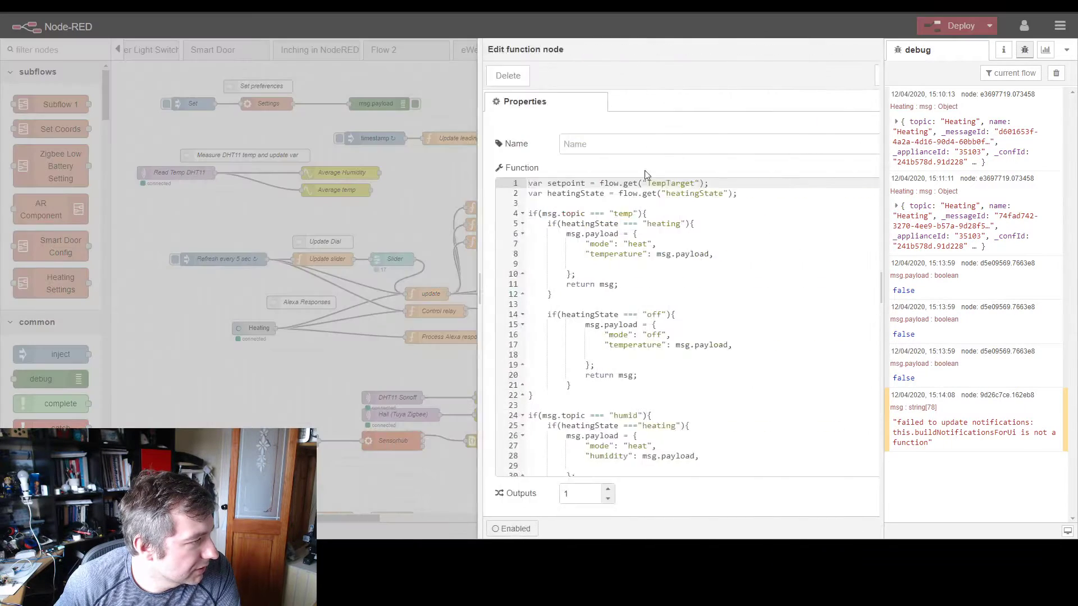
scroll(528, 255, "down", 3)
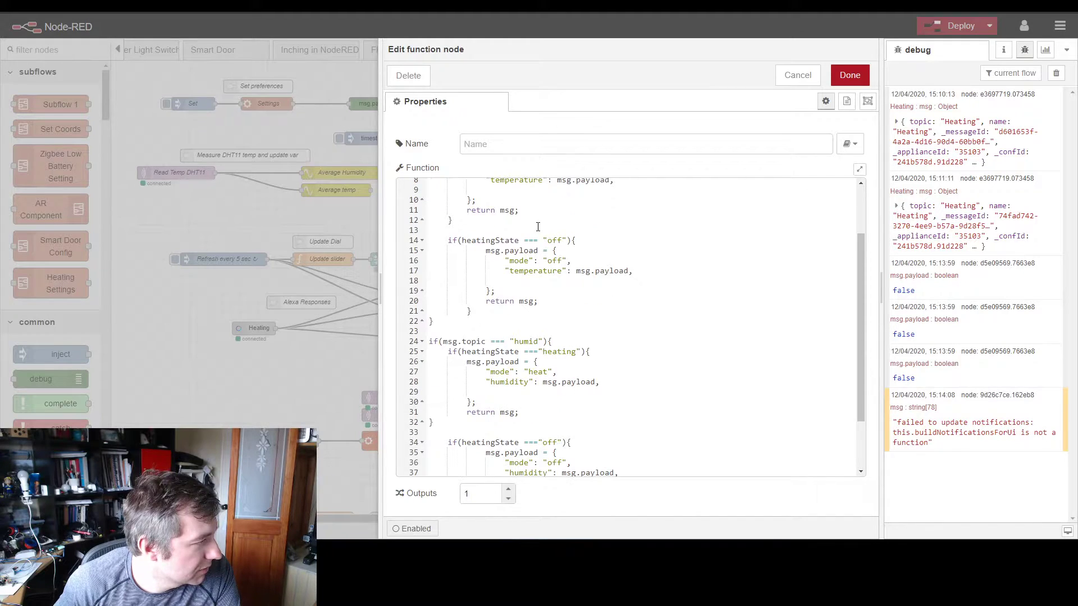
scroll(539, 252, "down", 2)
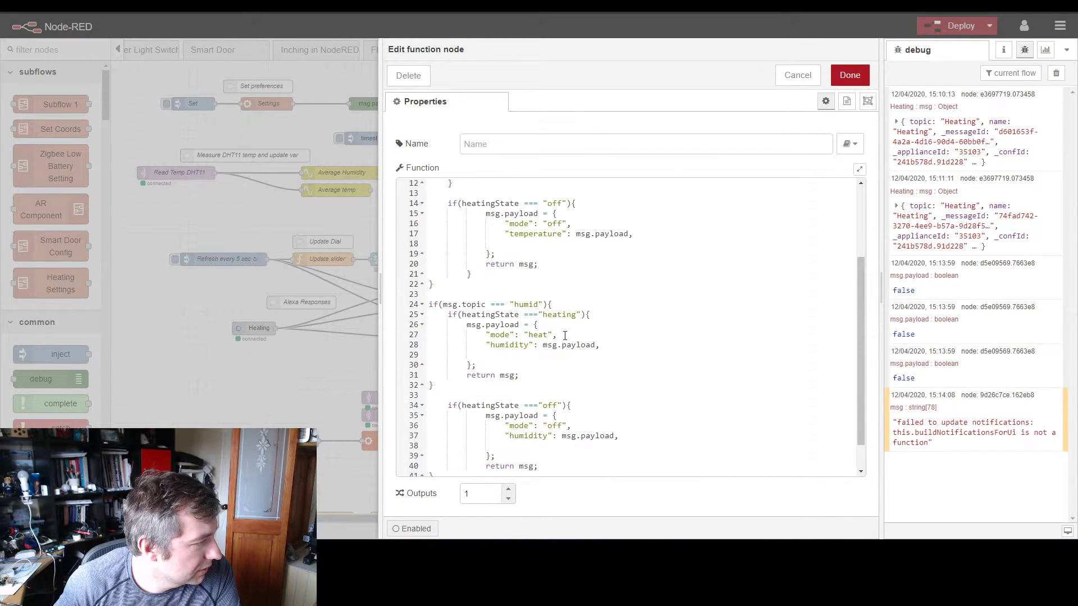
left_click_drag(562, 335, 488, 337)
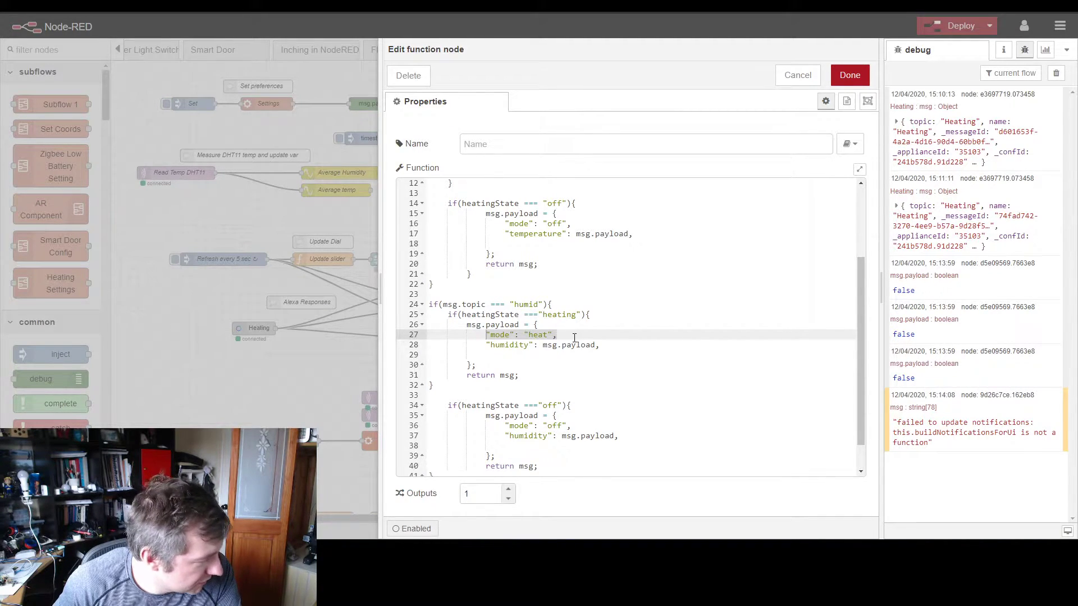
scroll(575, 337, "down", 2)
left_click_drag(570, 391, 507, 390)
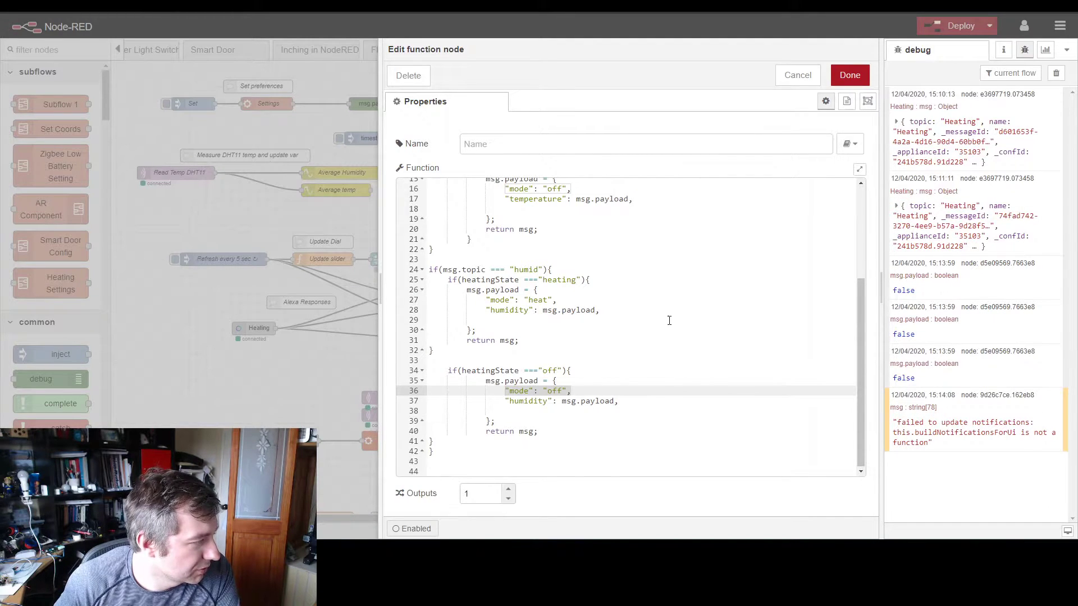
scroll(642, 297, "up", 5)
triple_click(640, 191)
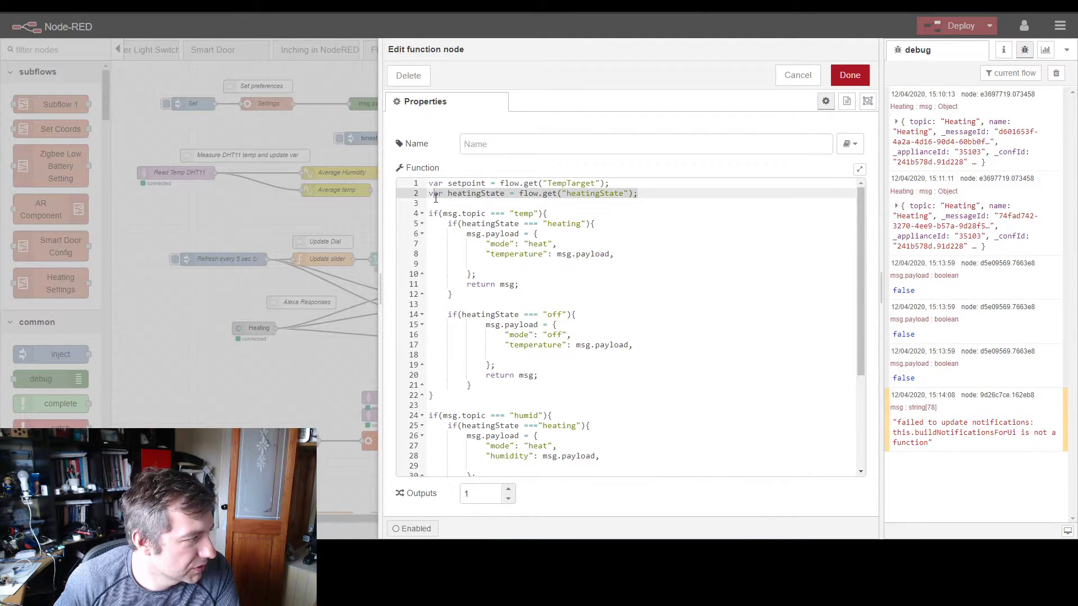
scroll(592, 337, "down", 5)
scroll(592, 315, "up", 5)
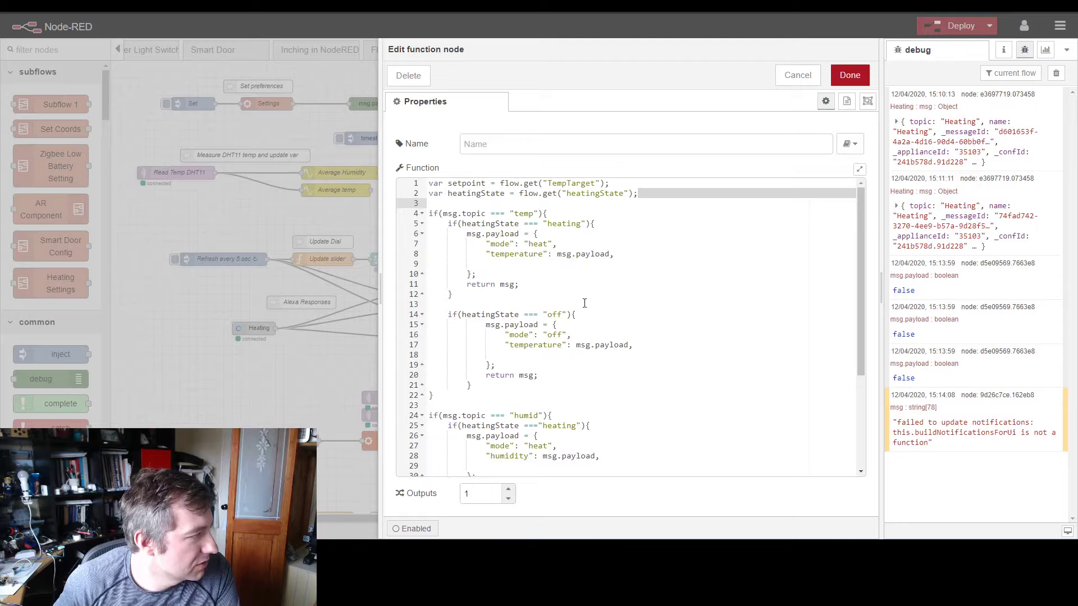
Step: Delete the blank line after the temperature or humidity entry in all four msg.payload objects and save the function
left_click(628, 255)
key("Delete")
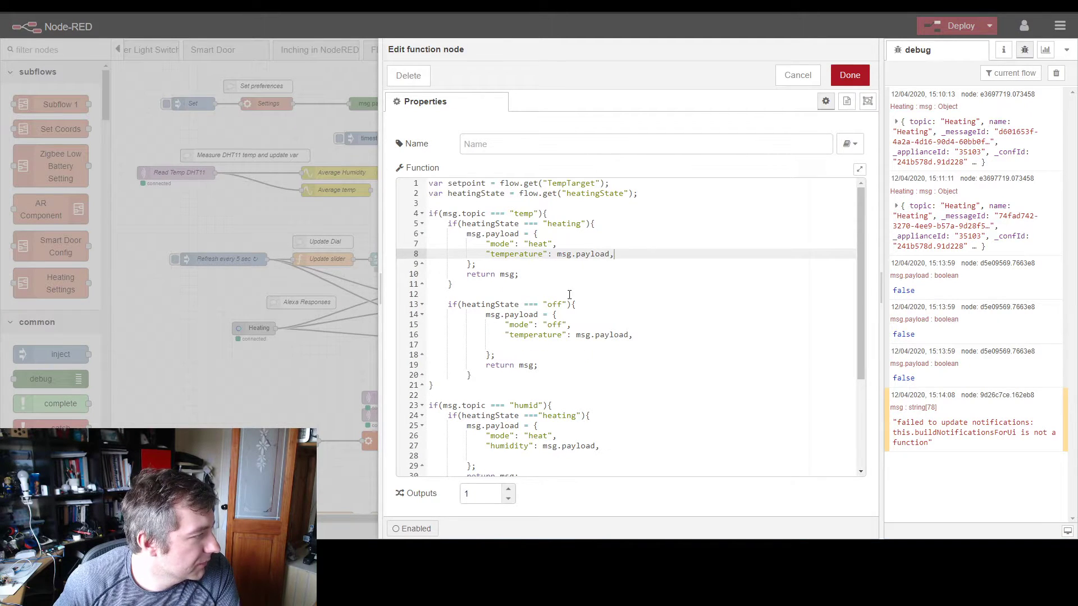
left_click(617, 336)
key("Delete")
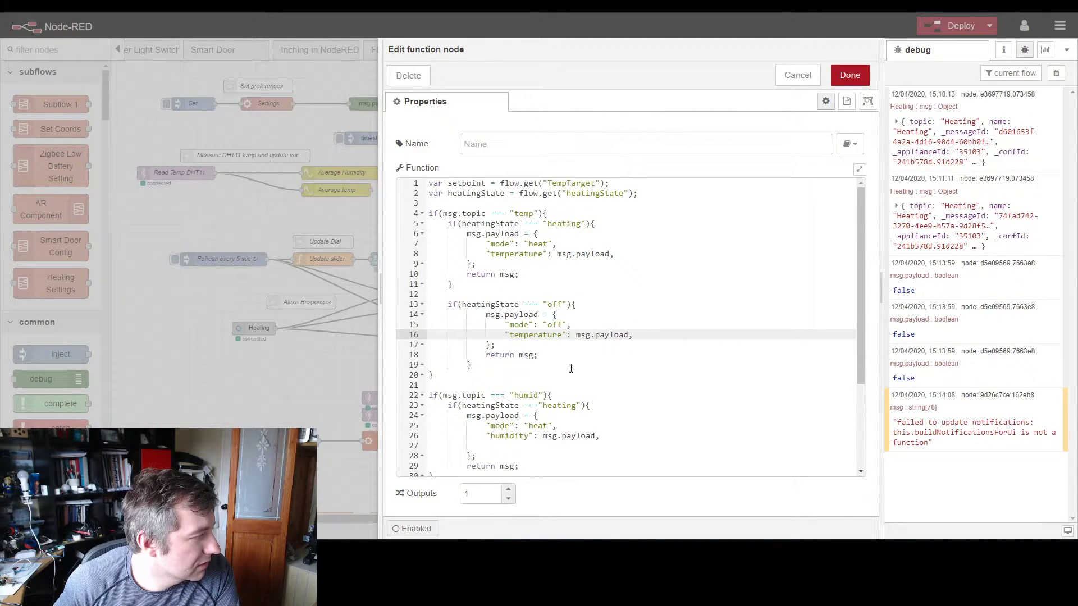
scroll(570, 368, "down", 3)
left_click(617, 364)
key("Delete")
scroll(596, 378, "down", 2)
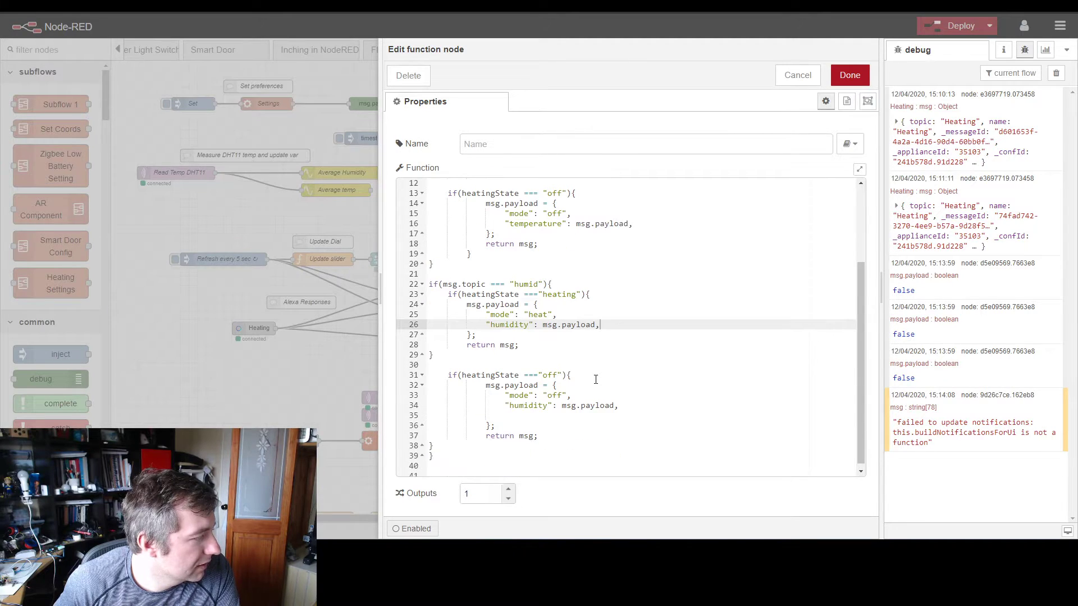
left_click(657, 411)
key("Delete")
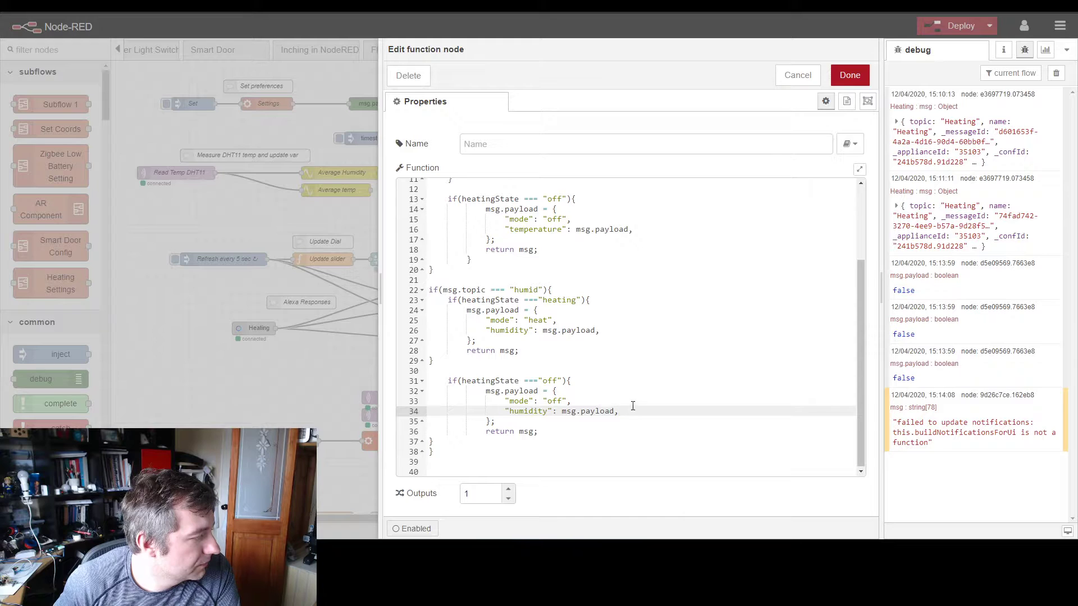
left_click(849, 75)
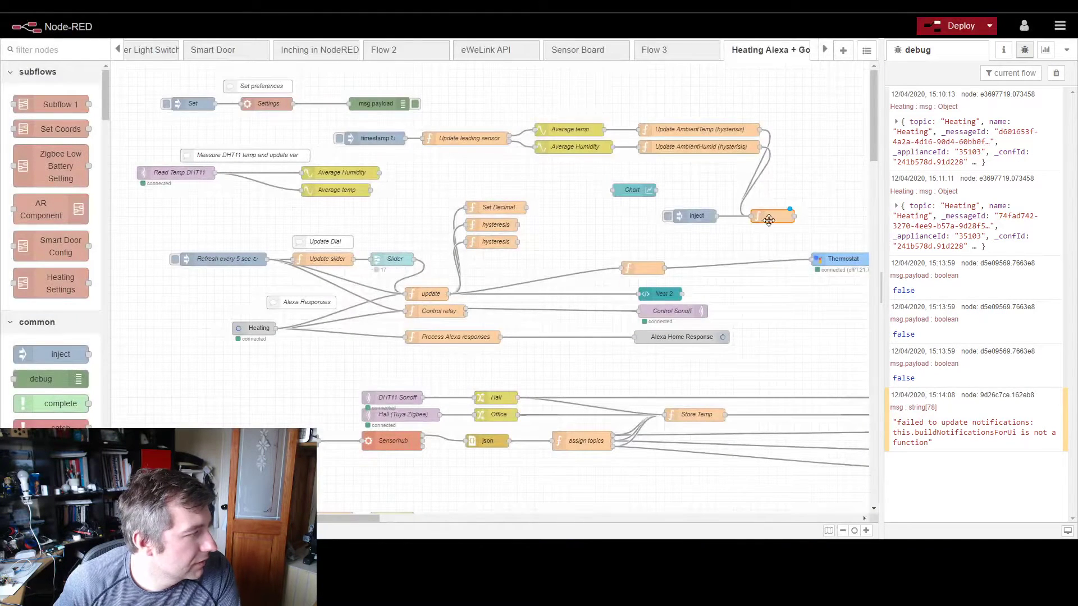
Step: Wire the edited unnamed function's output to the Thermostat node and delete the inject node feeding that function
left_click_drag(794, 216, 811, 259)
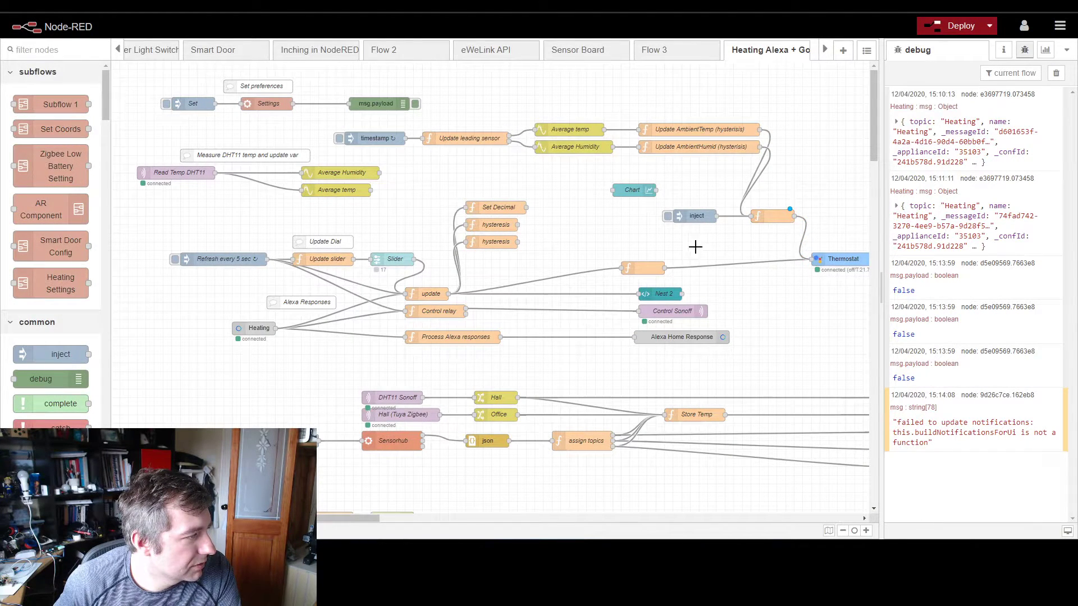
left_click(691, 216)
key("Delete")
Step: Move the Chart node level with Set Decimal, and shift the Set preferences comment and its three-node chain toward the canvas corner
left_click_drag(638, 195, 578, 213)
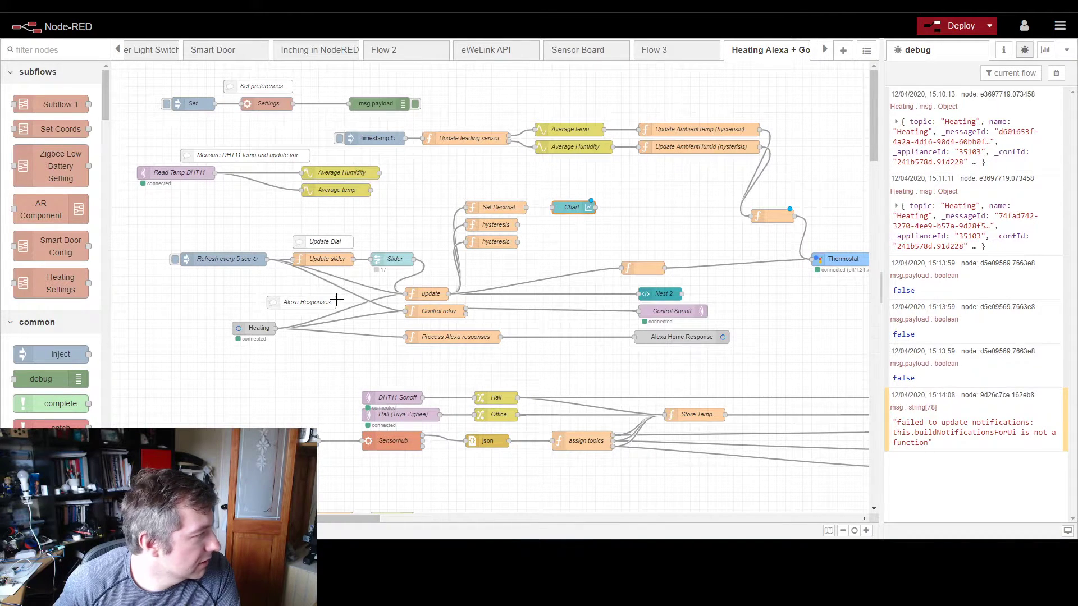
mouse_move(161, 74)
left_mouse_down()
mouse_move(296, 108)
mouse_move(245, 102)
left_mouse_up()
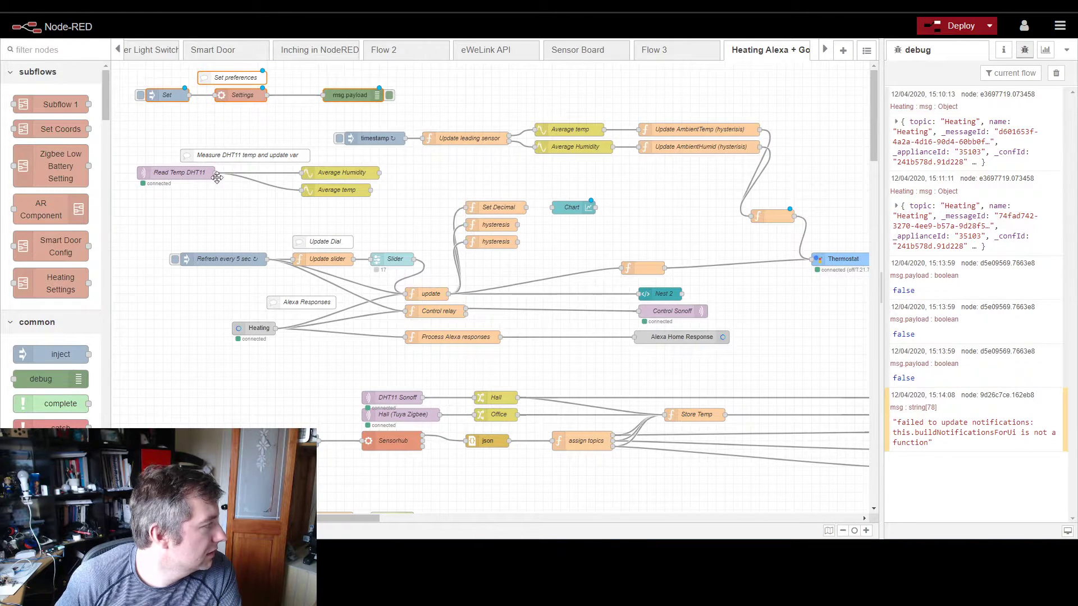
Step: Delete the Read Temp DHT11 node and the Average Humidity and Average temp nodes it fed
mouse_move(126, 147)
left_mouse_down()
mouse_move(352, 216)
mouse_move(317, 216)
left_mouse_up()
left_click(226, 125)
left_click(163, 169)
key("Delete")
left_click(323, 176)
key("Delete")
left_click(322, 189)
key("Delete")
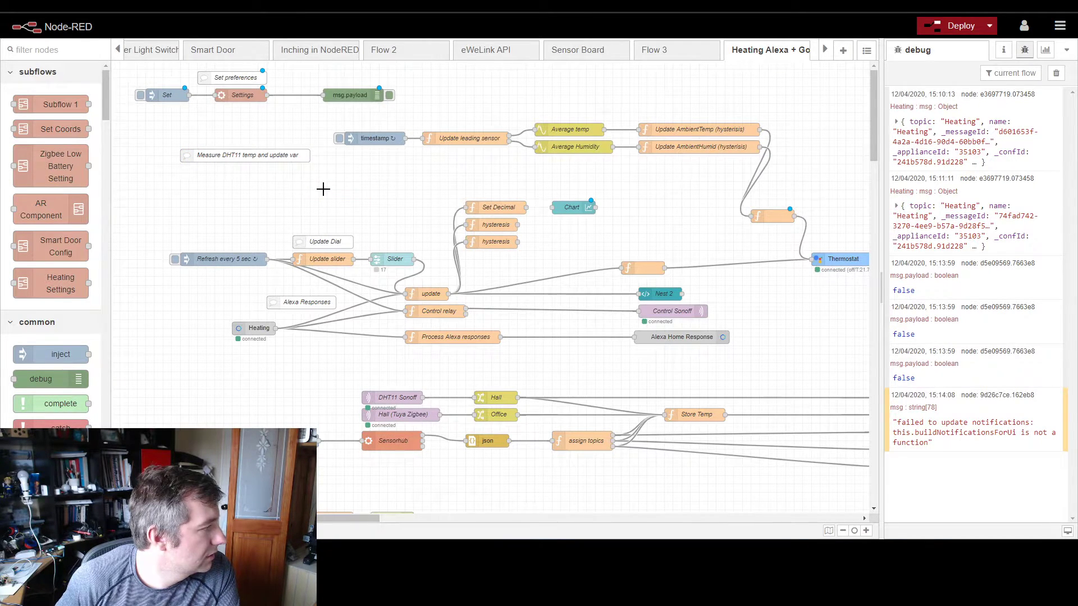
Step: Shift the Set Decimal and two hysteresis nodes slightly away from the update node and place Chart just beyond Set Decimal
mouse_move(445, 180)
left_mouse_down()
mouse_move(540, 257)
mouse_move(517, 246)
mouse_move(528, 247)
left_mouse_up()
left_click_drag(563, 210, 572, 215)
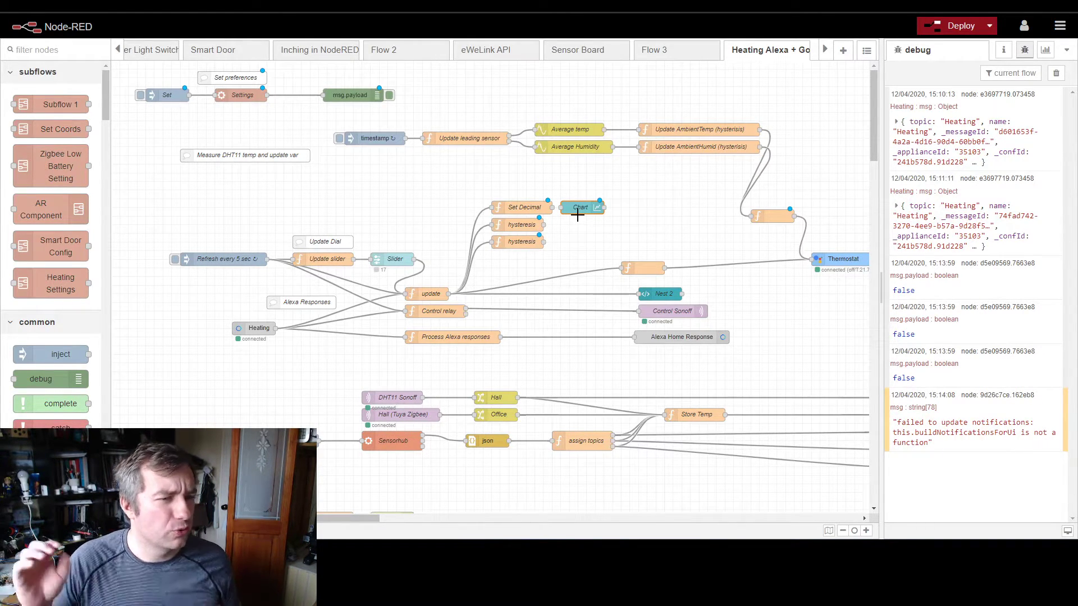
left_click_drag(316, 119, 662, 227)
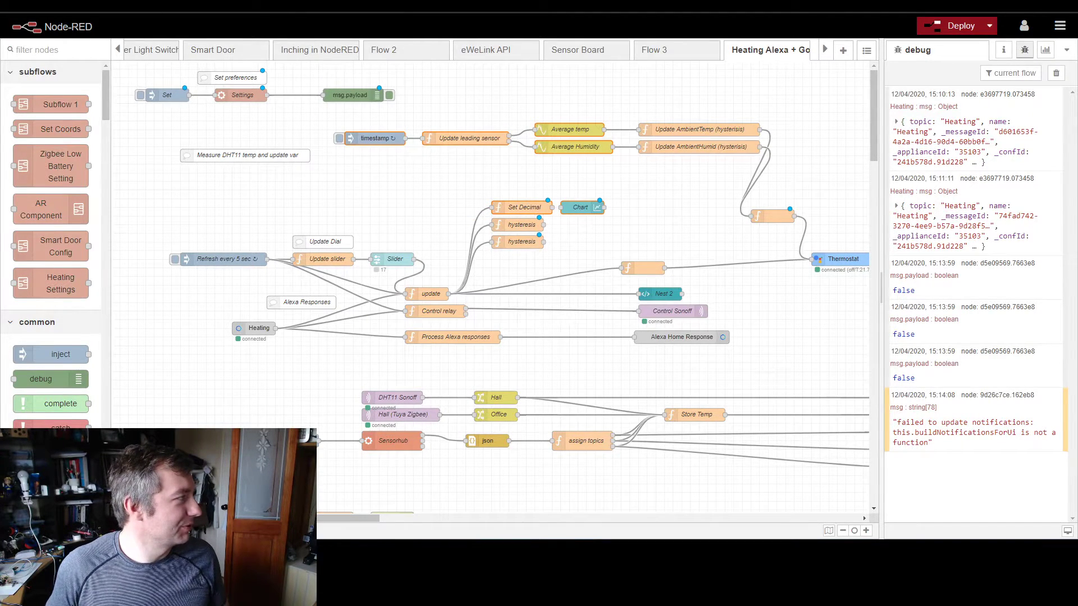
Step: Open the Node-RED website in a new browser tab and view its blog page
key("ctrl+t")
type("bi")
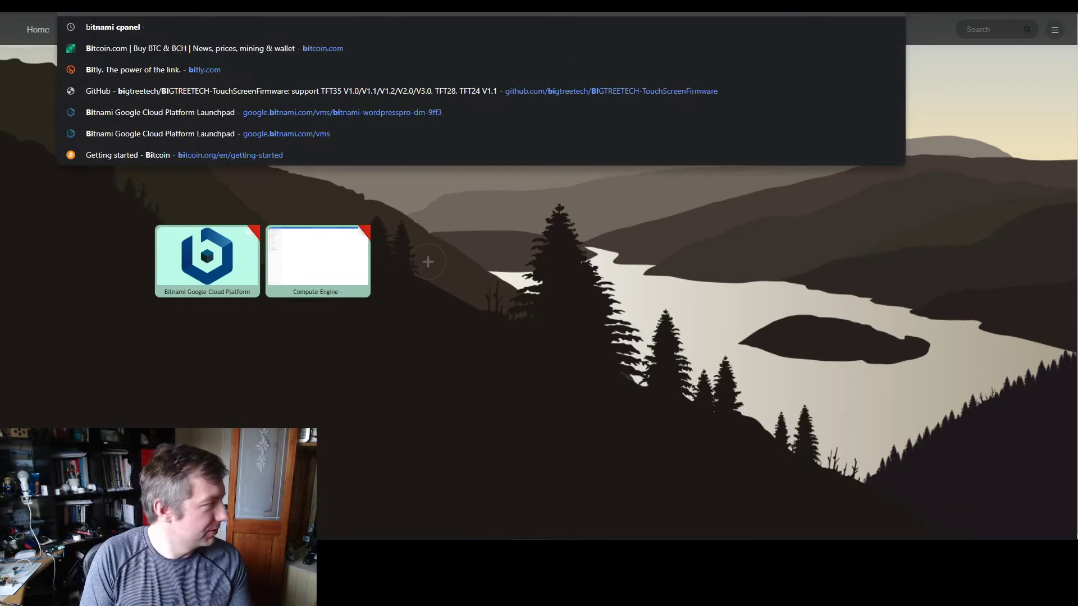
key("BackSpace")
key("BackSpace")
type("nod")
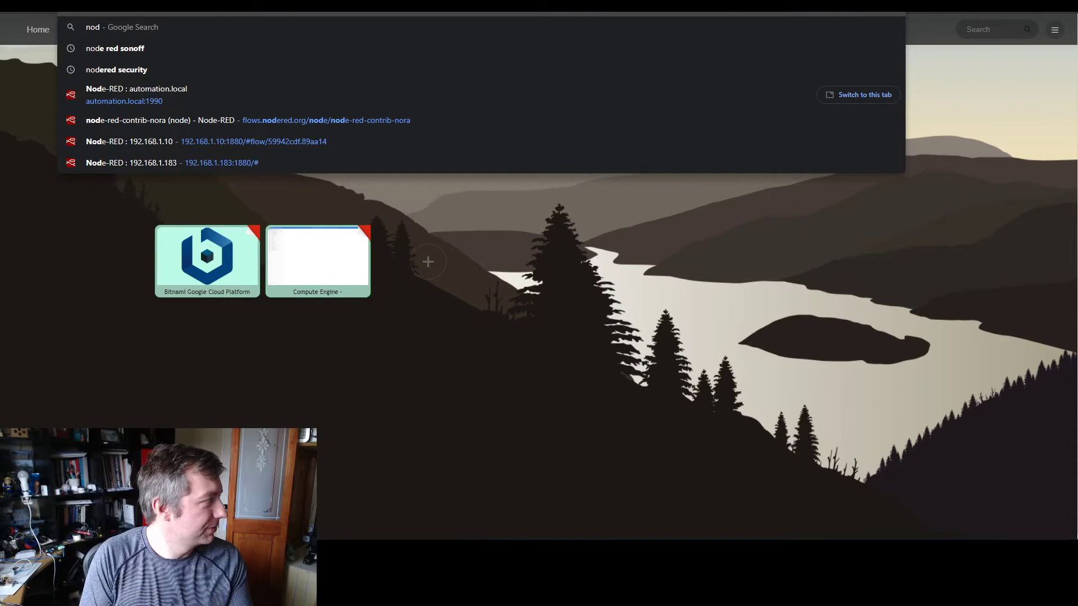
key("Return")
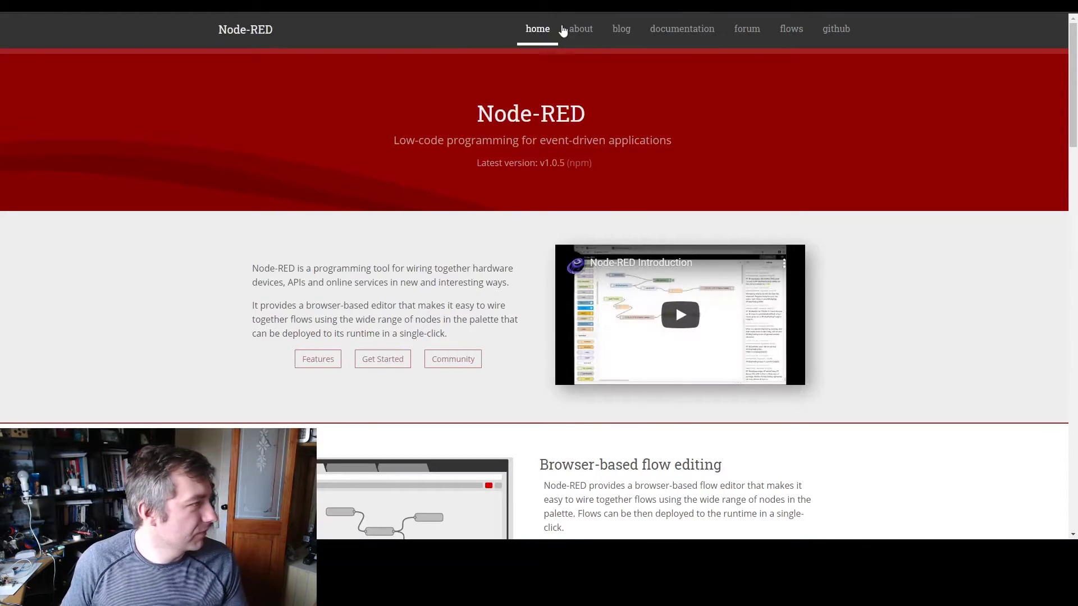
left_click(622, 29)
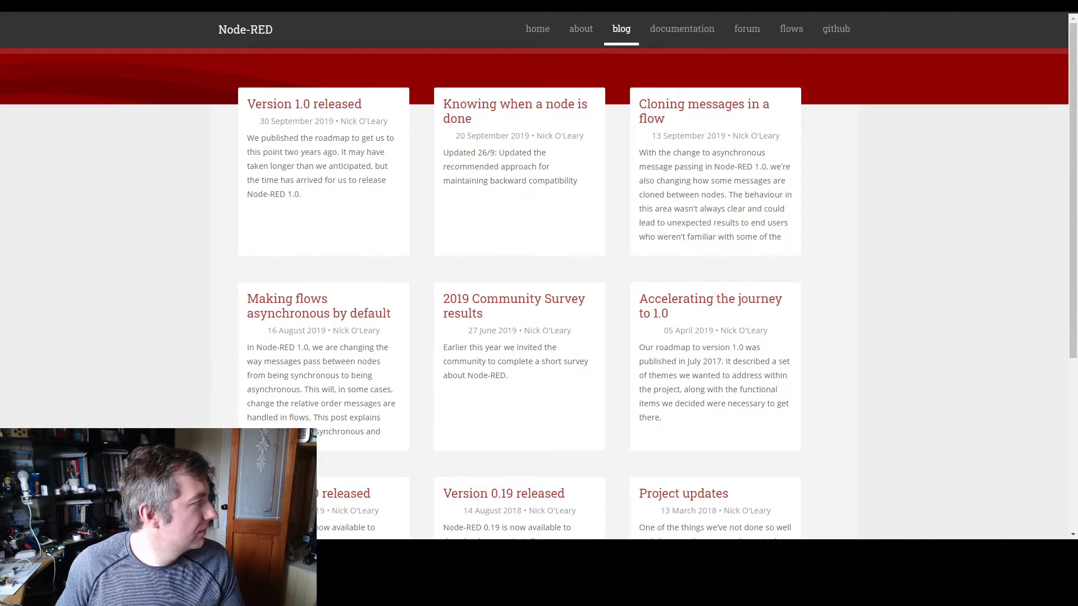
Step: Switch to Twitter, find the Node-RED account, check the blog post linked in its pinned tweet, and return to the profile
type("tw")
key("Return")
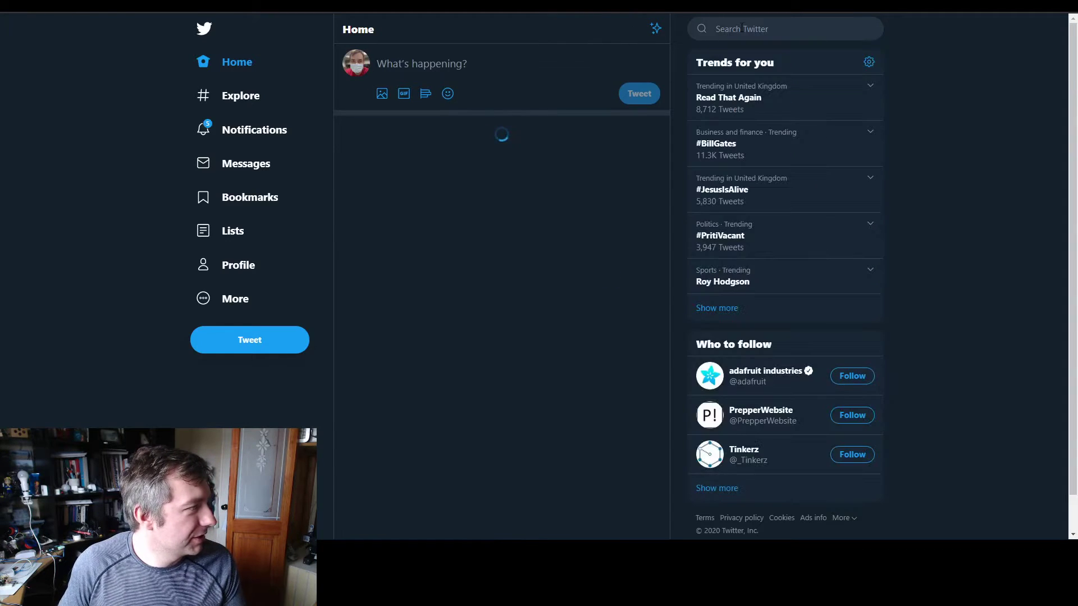
left_click(745, 28)
type("nodered")
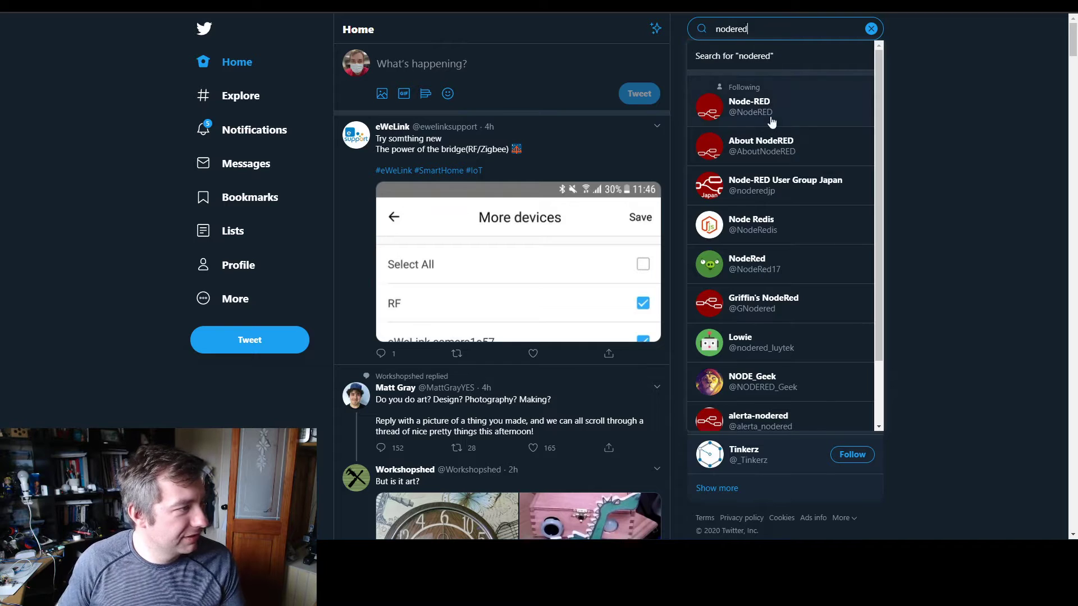
left_click(761, 111)
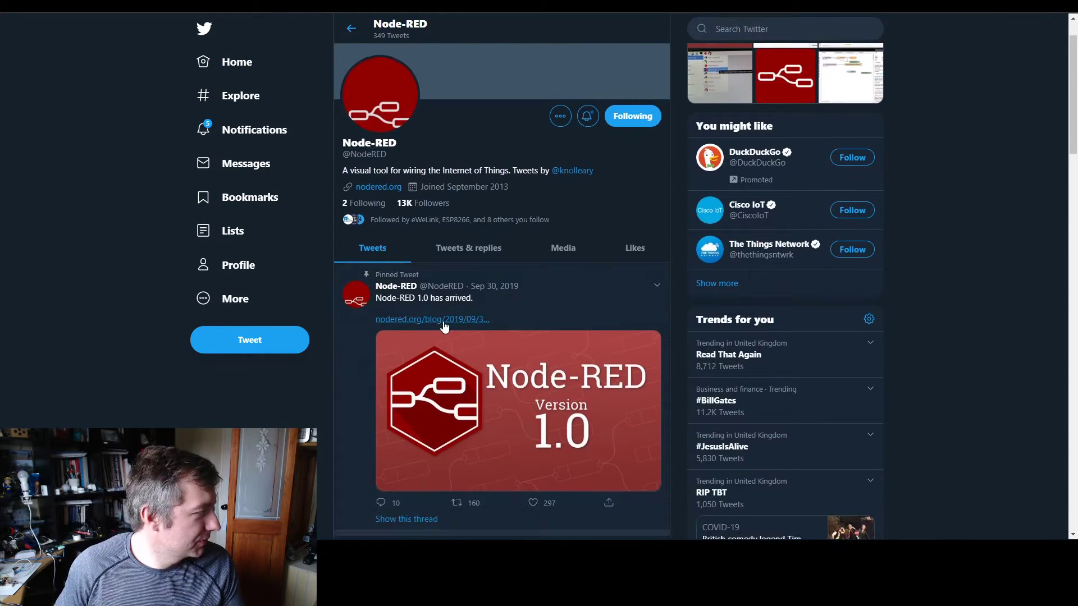
left_click(443, 319)
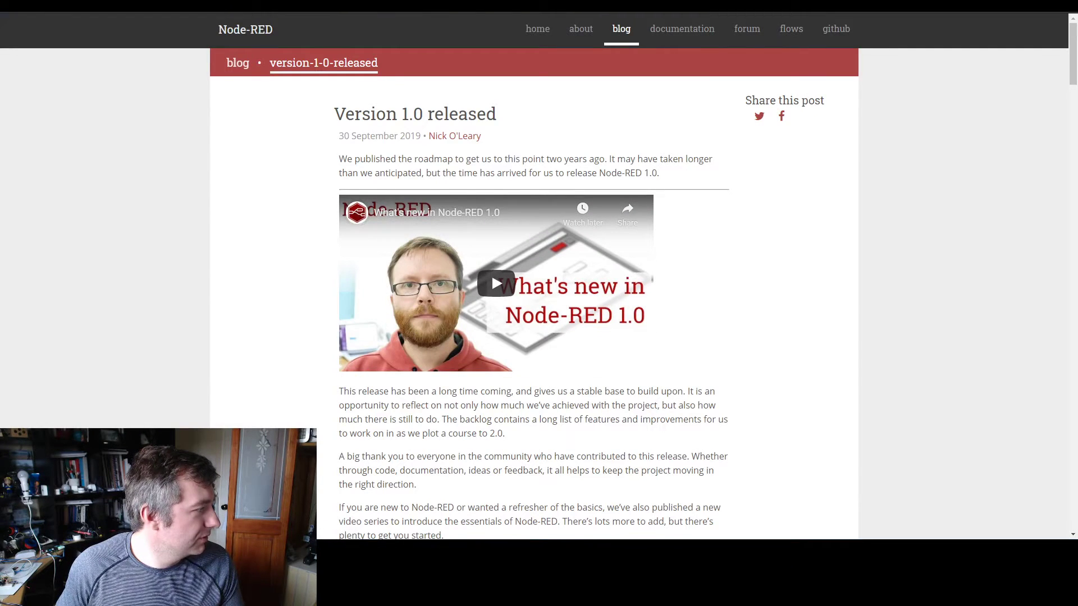
key("alt+Left")
Step: Find the Node-RED creator's Twitter profile, play the March 31 clip on grouping nodes, and return to the flow editor
left_click(778, 25)
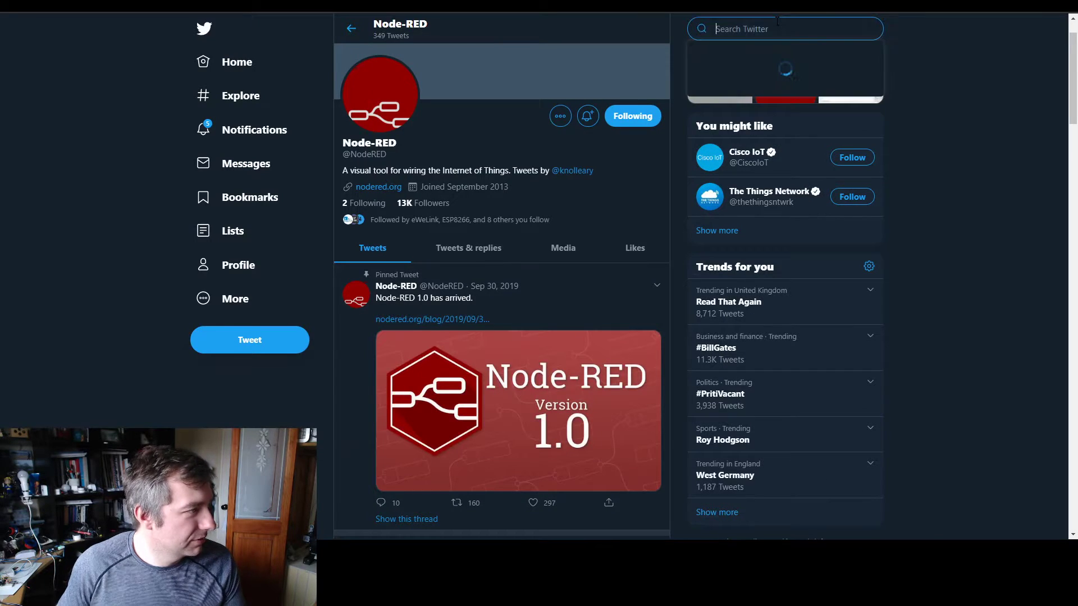
type("nick")
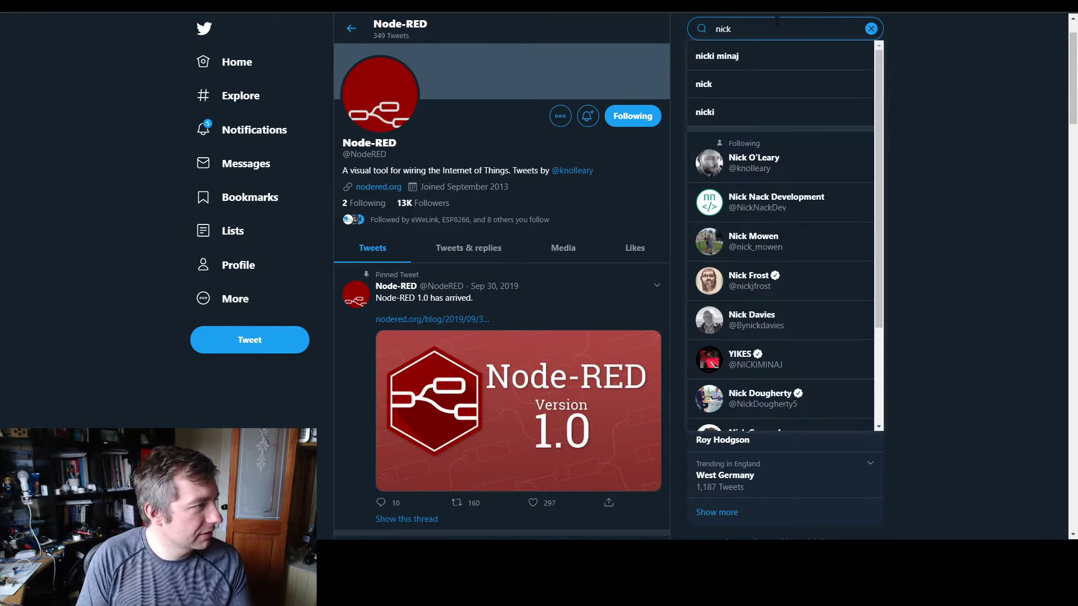
left_click(753, 149)
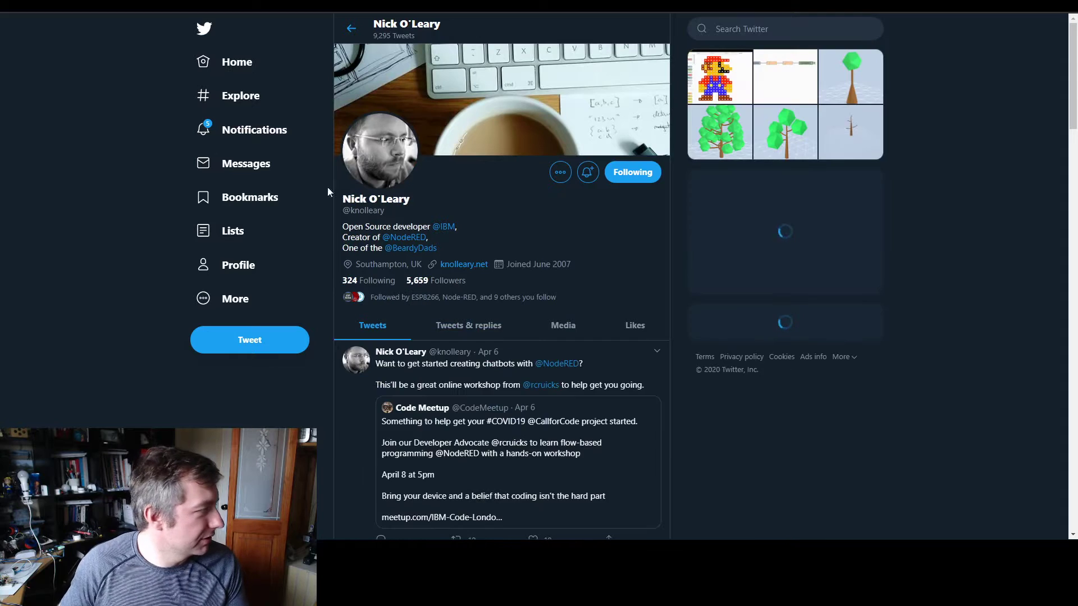
scroll(418, 354, "down", 15)
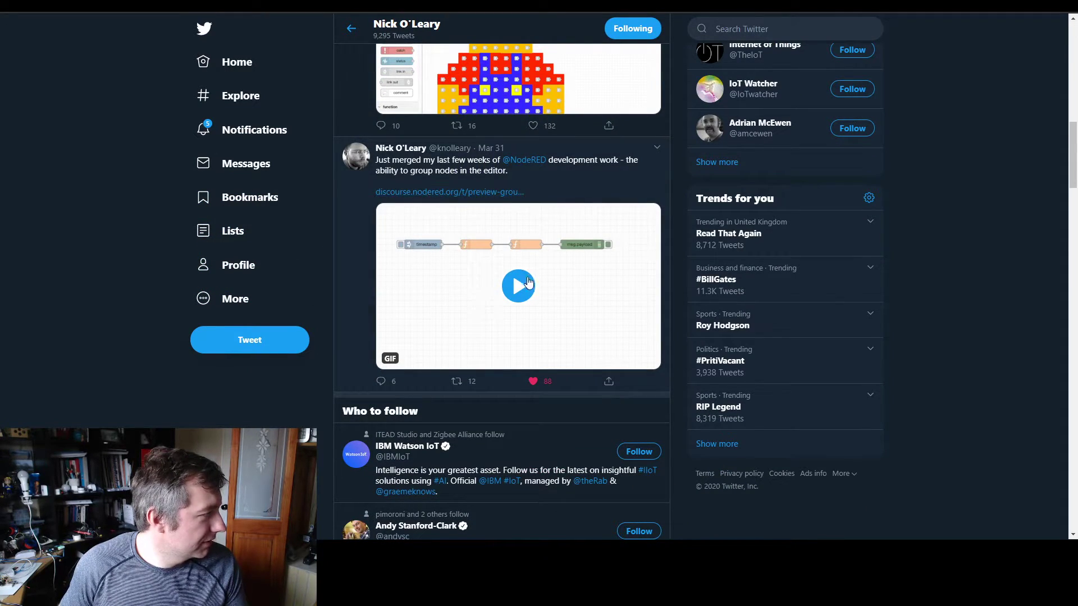
left_click(519, 227)
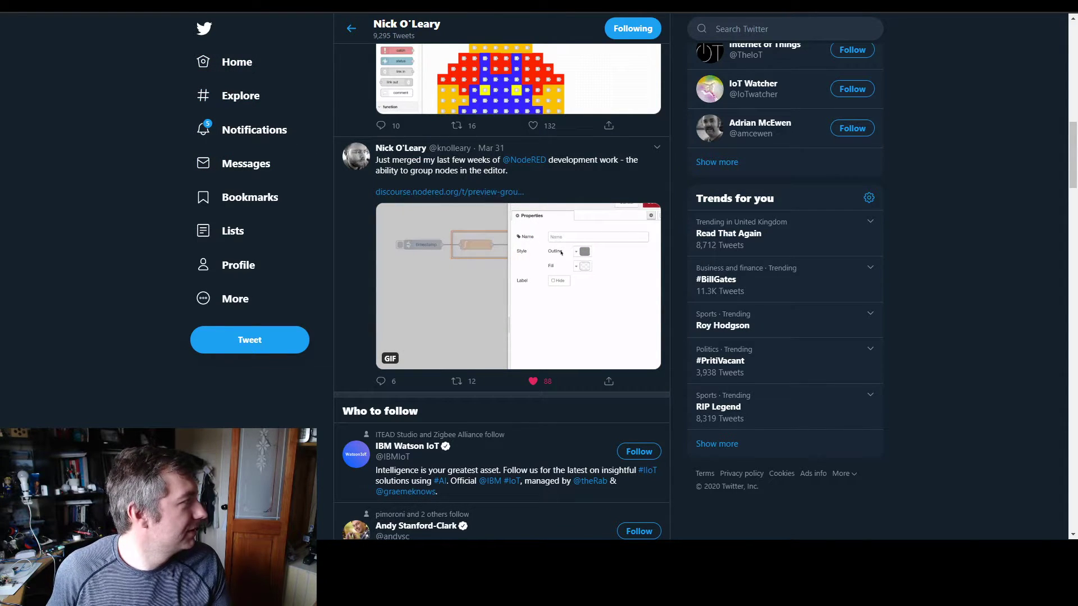
key("ctrl+Tab")
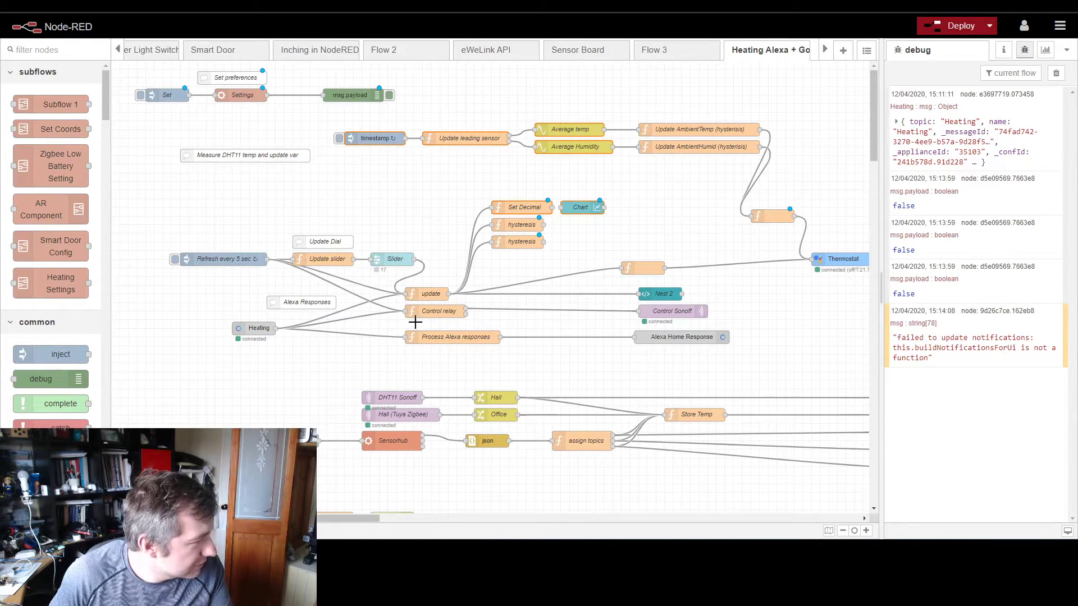
Step: Select the Android Control nodes with their GET Status and POST update comments and move them down, farther from the heating flow
scroll(489, 346, "down", 2)
left_click_drag(158, 358, 395, 454)
left_click_drag(246, 441, 284, 479)
scroll(382, 433, "down", 8)
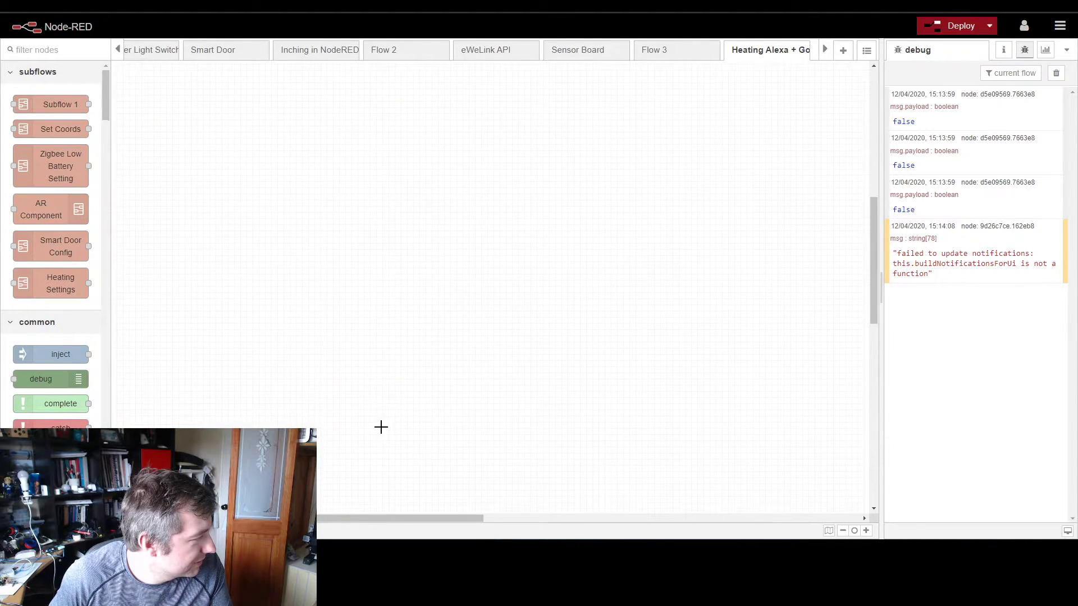
scroll(348, 356, "up", 3)
left_click_drag(276, 208, 281, 339)
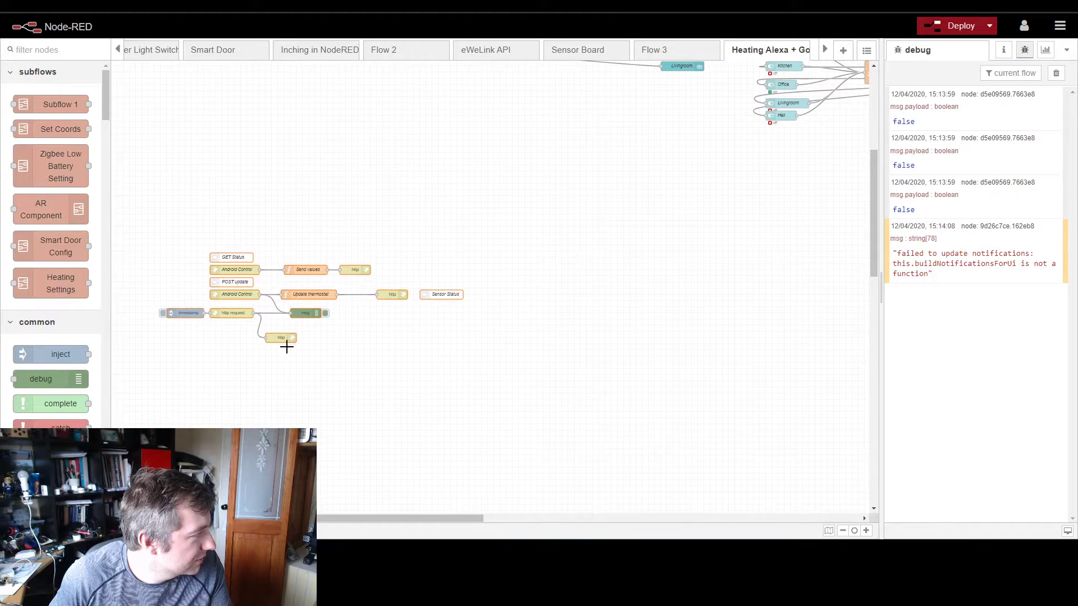
scroll(339, 325, "up", 4)
scroll(505, 313, "up", 1)
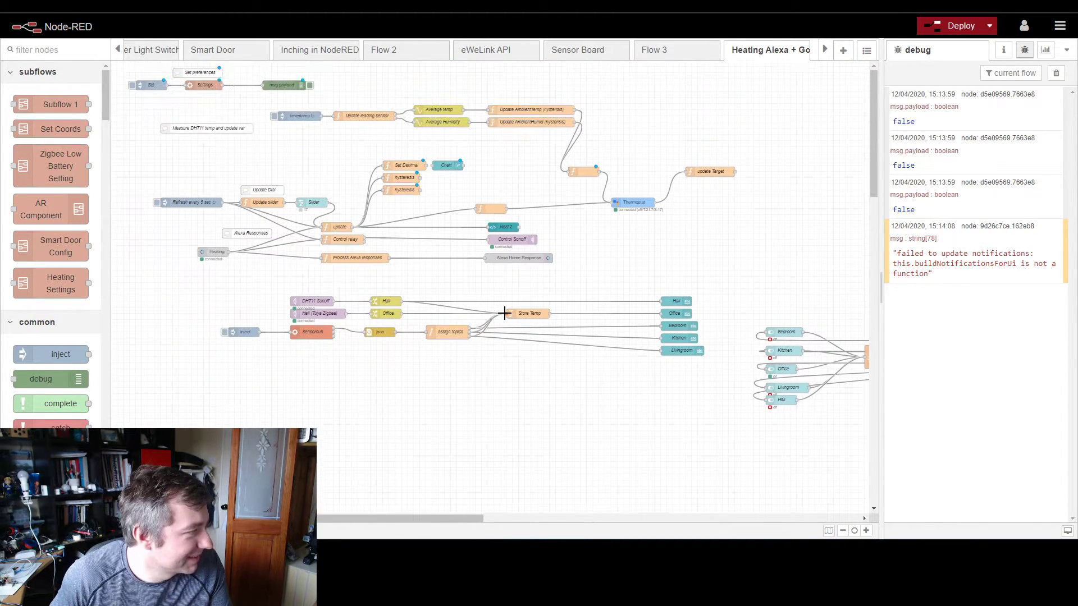
Step: Rename the "Measure DHT11 temp and update var" comment to "Temp updates" and clear its description
left_click_drag(223, 127, 192, 139)
double_click(193, 140)
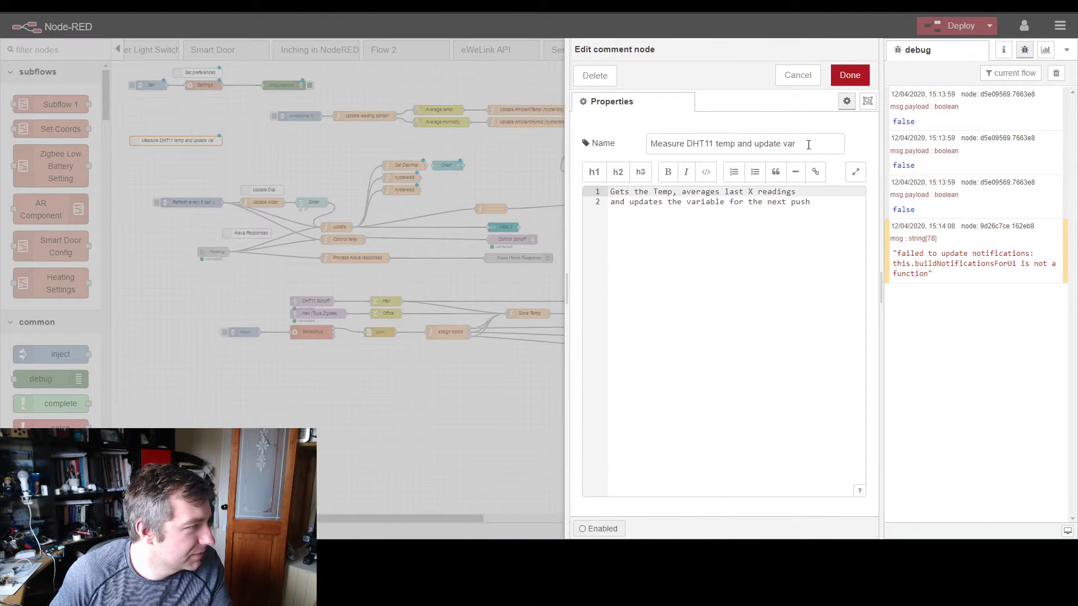
left_click_drag(809, 145, 774, 128)
type("Temp updates")
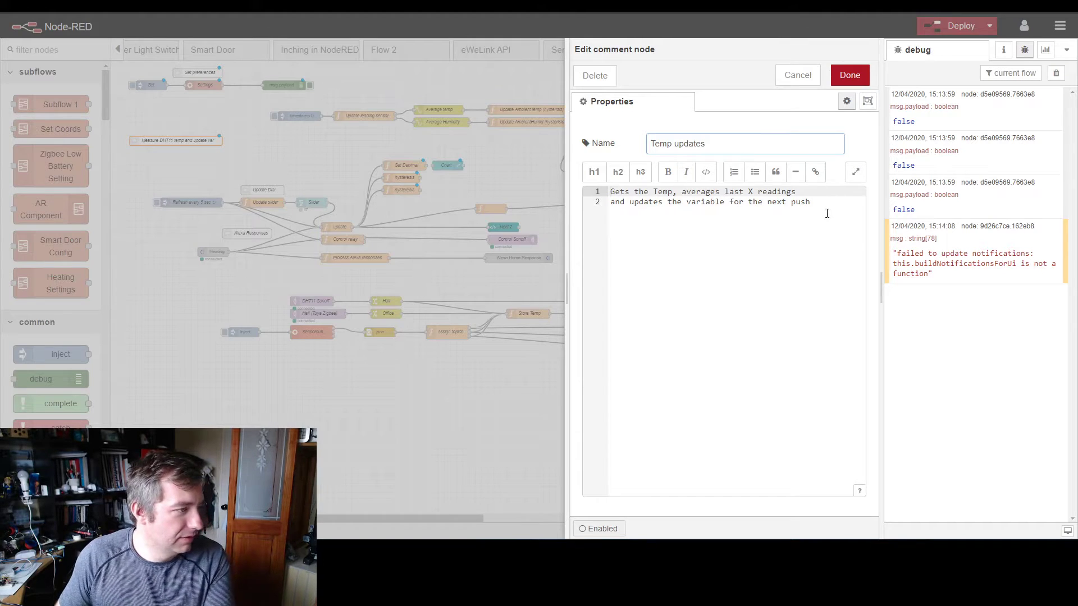
left_click_drag(828, 211, 609, 190)
key("BackSpace")
left_click(843, 76)
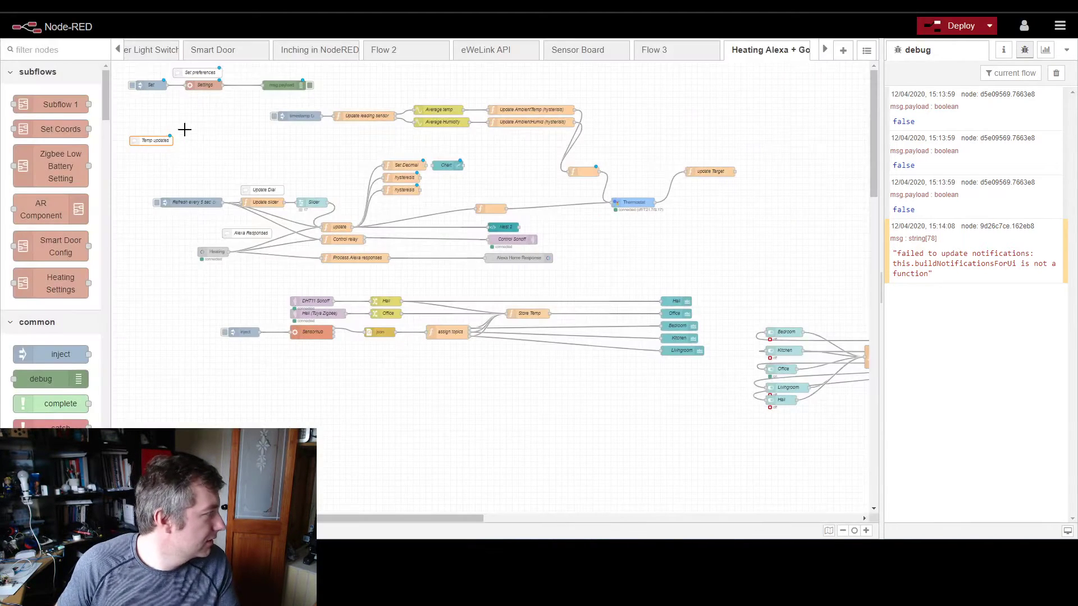
Step: Move the DHT11 Sonoff, Tuya Zigbee, Sensorhub and json nodes up to the Temp updates comment
left_click_drag(145, 143, 180, 148)
left_click_drag(237, 285, 413, 395)
left_click_drag(319, 334, 331, 375)
Step: Move the dial, slider and Alexa response nodes down, together with their Nest 2, Control Sonoff and Alexa Home Response outputs
left_click_drag(362, 148, 466, 197)
left_click_drag(399, 194, 225, 279)
left_click_drag(441, 183, 561, 291)
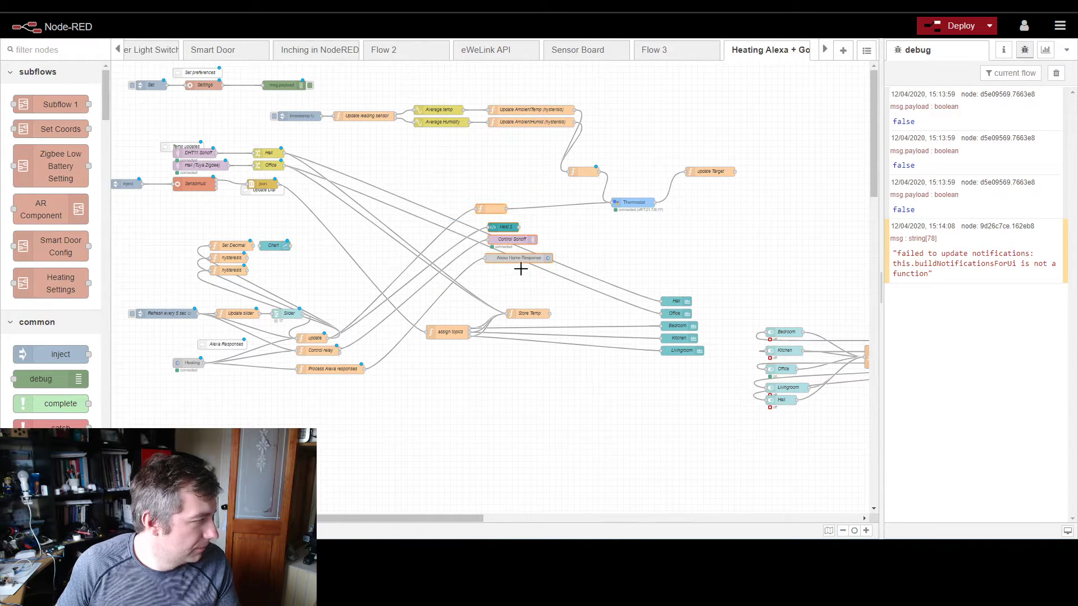
left_click_drag(518, 262, 527, 430)
Step: Place the timestamp averaging row and its unnamed function below the sensor nodes, and put the Update Dial comment above the Refresh node
left_click_drag(577, 175, 618, 126)
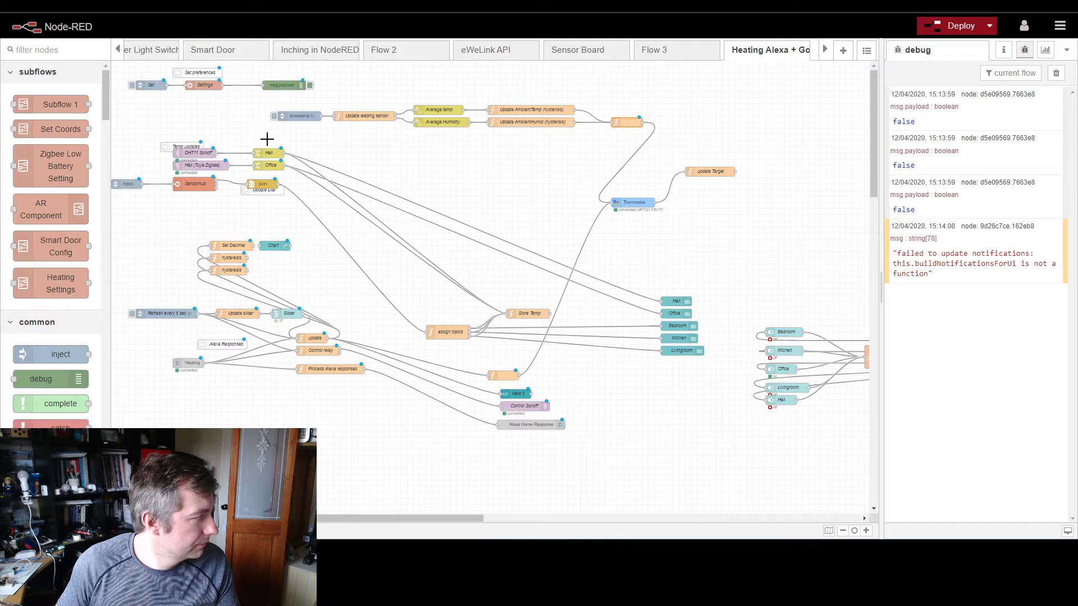
left_click_drag(254, 99, 755, 141)
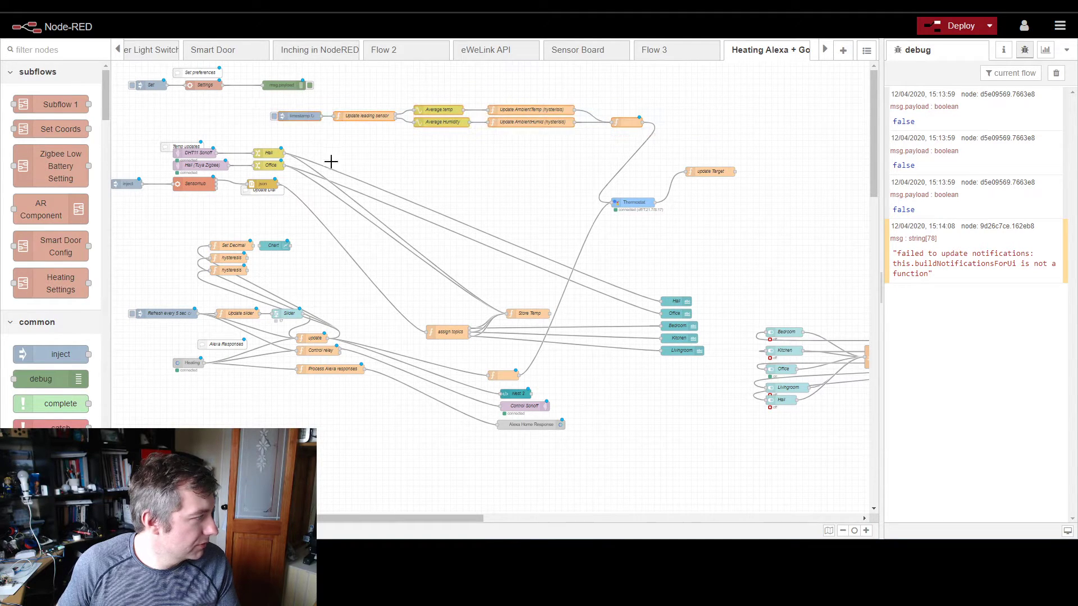
left_click_drag(252, 190, 154, 295)
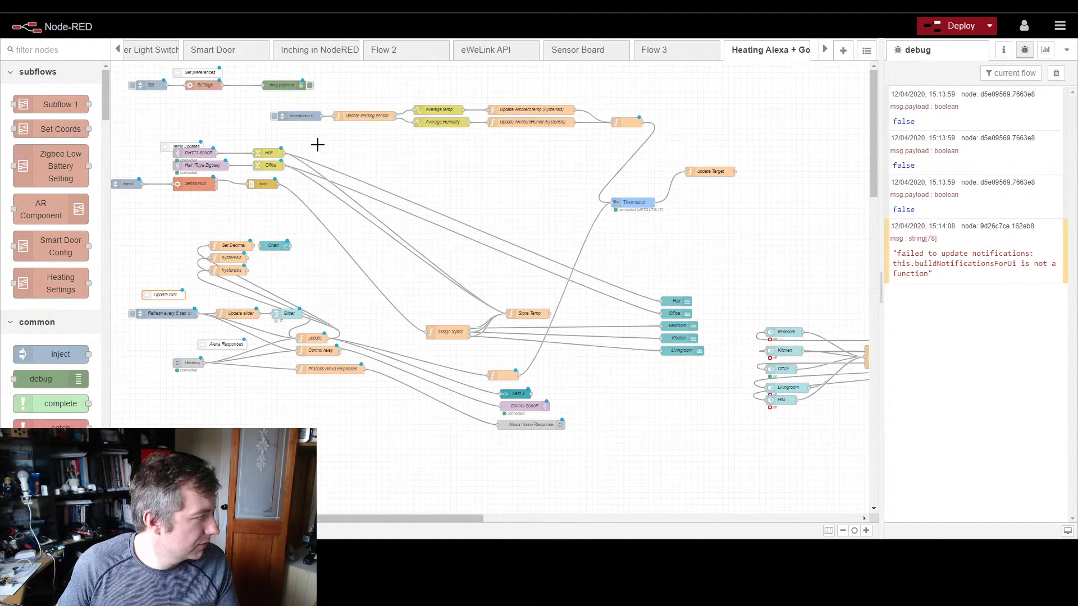
left_click_drag(253, 100, 703, 140)
left_click_drag(534, 119, 378, 218)
Step: Reposition the sensor nodes below the Temp updates comment, shift the averaging row slightly, and align the Thermostat node with that row
left_click_drag(170, 146, 374, 195)
left_click_drag(273, 181, 319, 173)
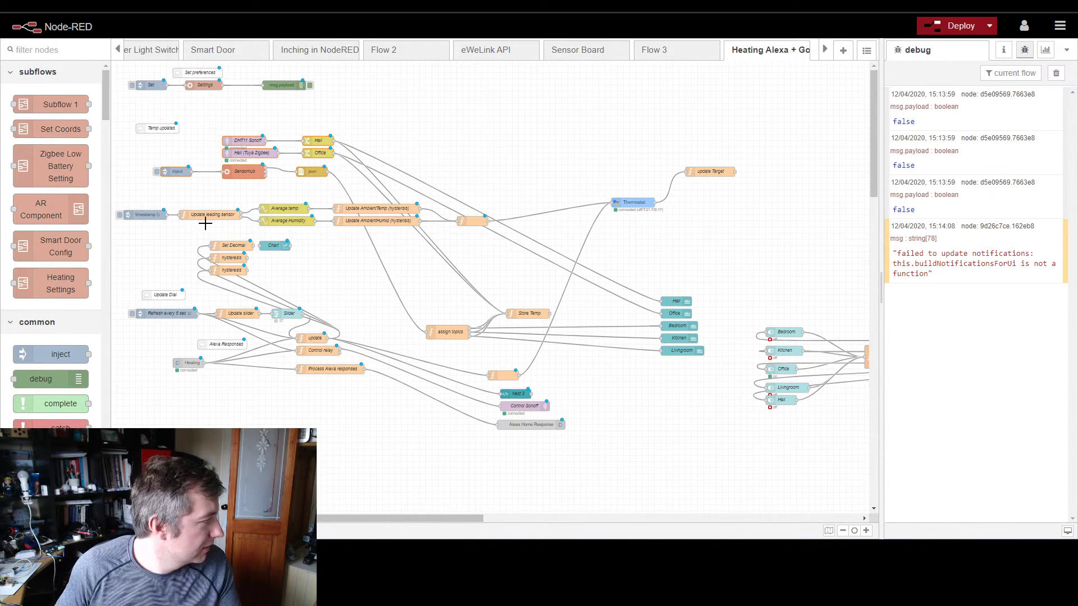
left_click_drag(119, 201, 389, 233)
left_click_drag(635, 202, 579, 227)
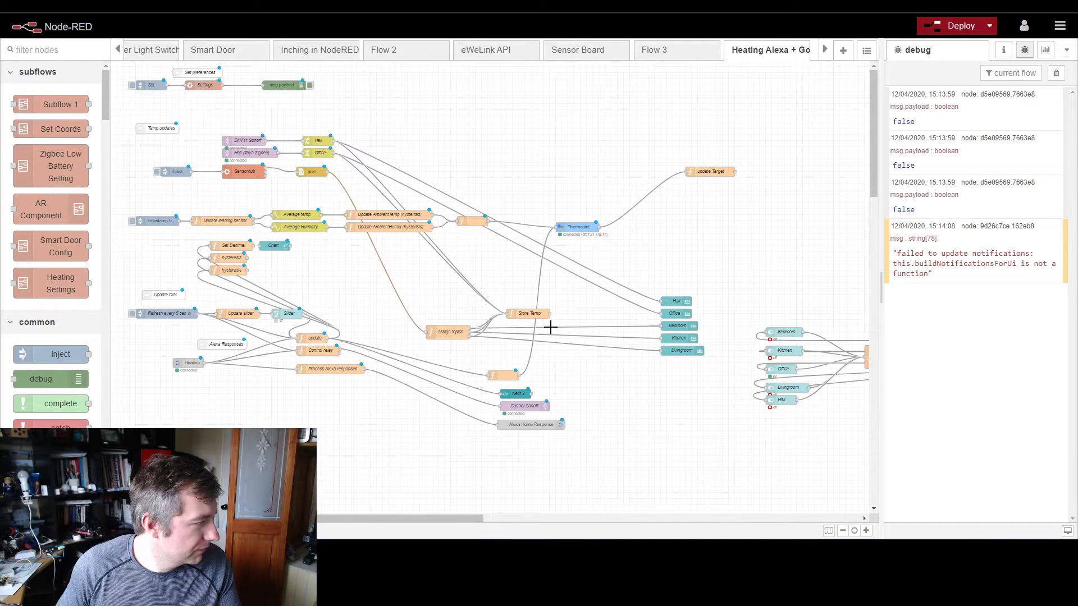
Step: Move the assign topics, Store Temp and room text nodes up in line with the sensor nodes
mouse_move(578, 289)
left_mouse_down()
mouse_move(408, 342)
mouse_move(483, 238)
mouse_move(457, 170)
mouse_move(441, 179)
left_mouse_up()
left_click_drag(626, 264, 740, 411)
mouse_move(696, 350)
left_mouse_down()
mouse_move(668, 247)
mouse_move(627, 170)
left_mouse_up()
Step: Delete the debug node after Select Sensor and move the room switches with Select Sensor up beside the room text nodes
left_click_drag(470, 518, 611, 466)
left_click_drag(707, 342, 671, 360)
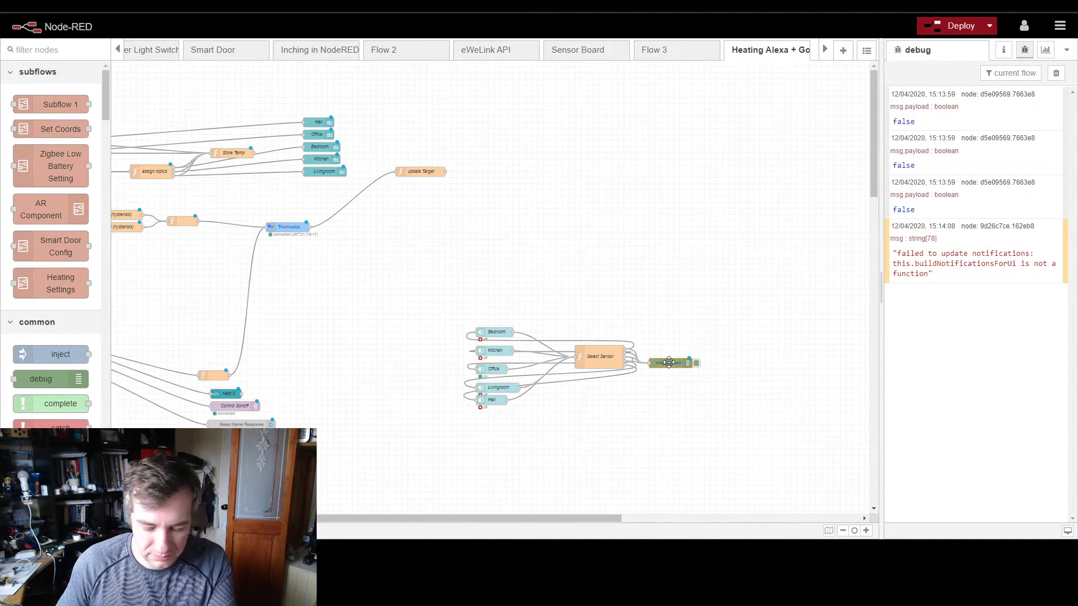
key("Delete")
left_click_drag(434, 306, 648, 416)
left_click_drag(604, 359, 492, 107)
left_click_drag(392, 519, 325, 519)
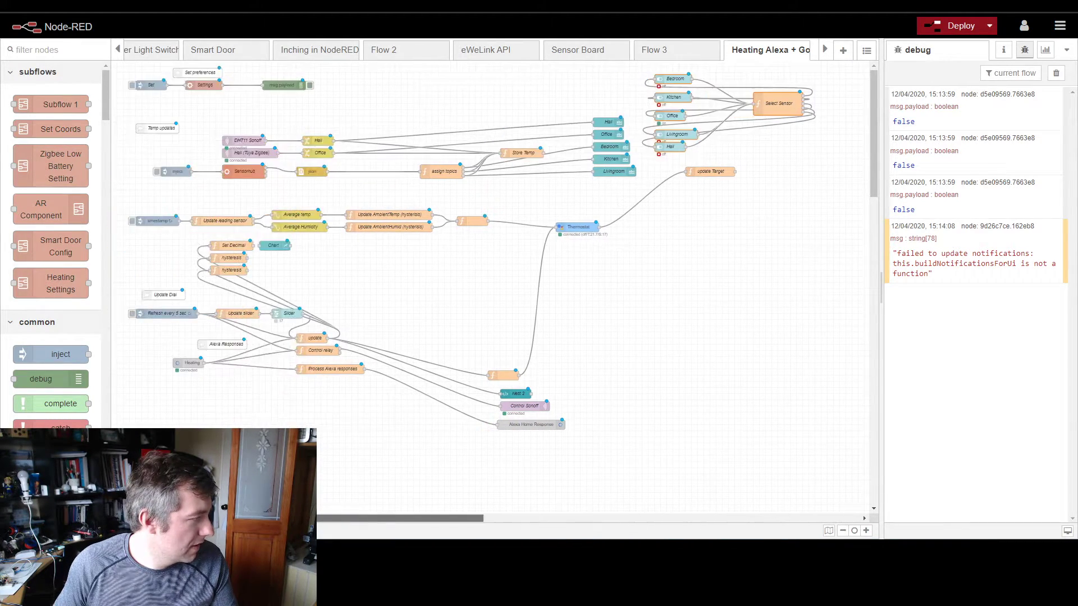
Step: Move the Nest 2, Control Sonoff, Alexa Home Response and unnamed function nodes closer to the update nodes, and lower the Slider slightly
left_click_drag(449, 340, 589, 467)
left_click_drag(513, 406, 489, 326)
mouse_move(277, 315)
left_mouse_down()
mouse_move(255, 322)
mouse_move(282, 326)
left_mouse_up()
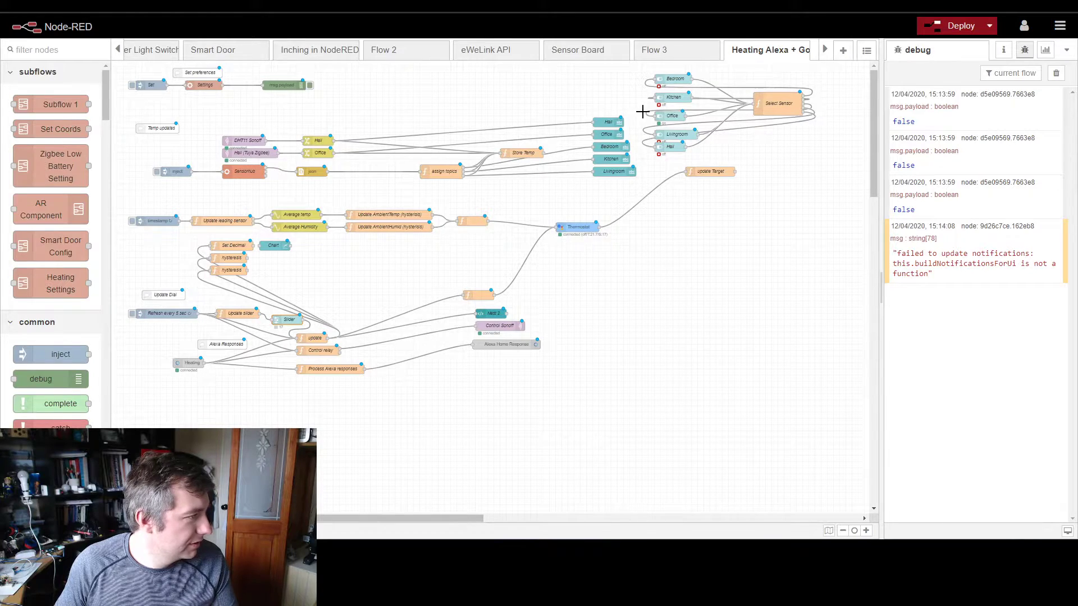
Step: Move the DHT11 Sonoff and Hall (Tuya Zigbee) nodes left beneath the Temp updates comment
scroll(642, 108, "up", 5)
scroll(873, 140, "up", 4)
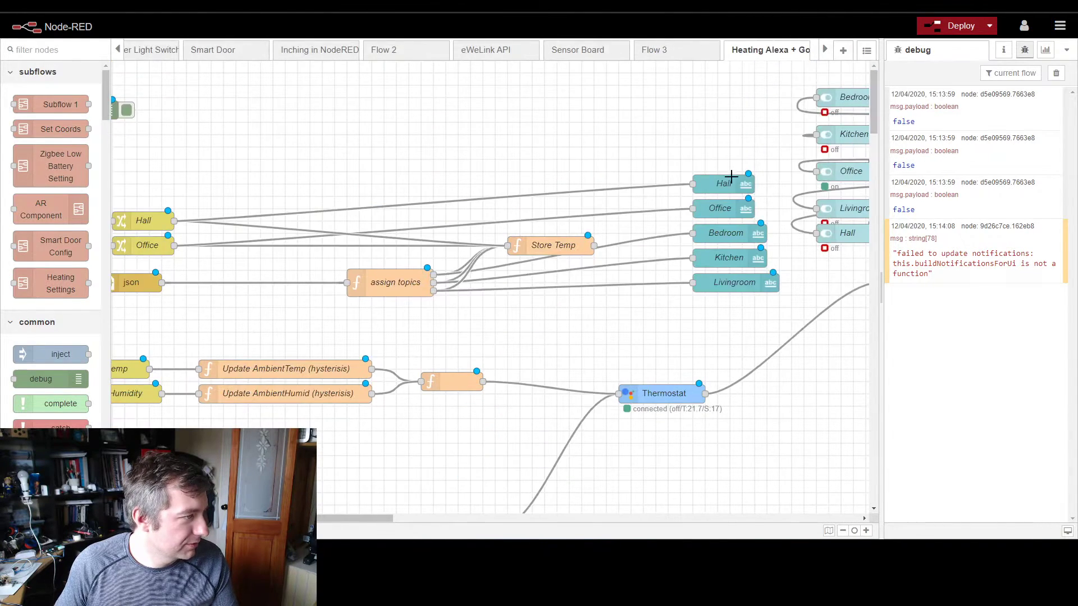
left_click_drag(335, 518, 242, 517)
mouse_move(228, 197)
left_mouse_down()
mouse_move(203, 184)
mouse_move(214, 173)
left_mouse_up()
mouse_move(308, 203)
left_mouse_down()
mouse_move(449, 272)
mouse_move(268, 234)
left_mouse_up()
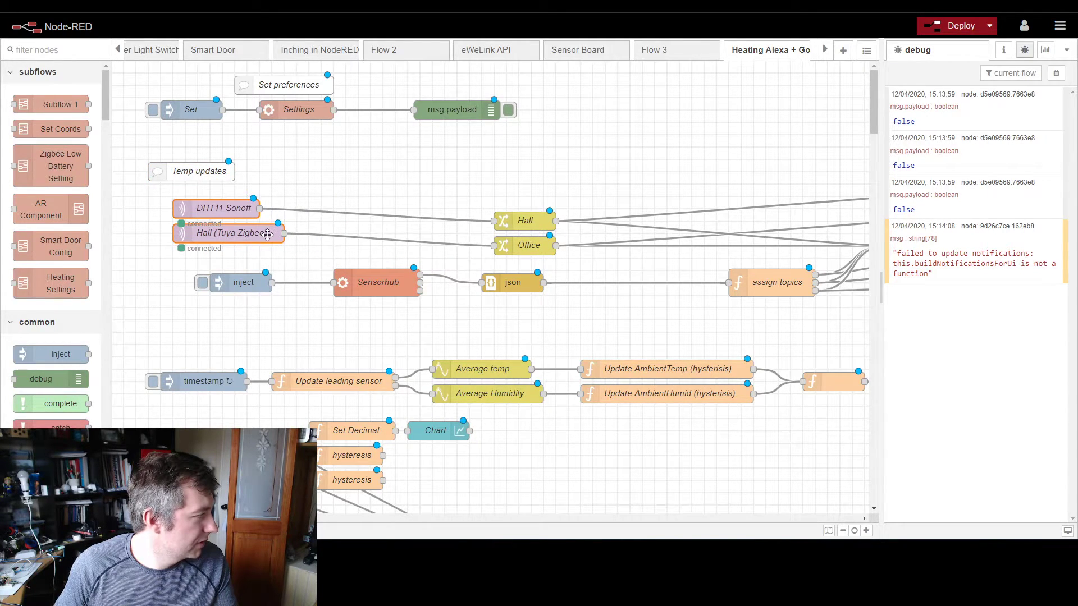
Step: Rename the DHT11 Sonoff MQTT node to "HALL (DHT11 Sonoff)"
double_click(224, 210)
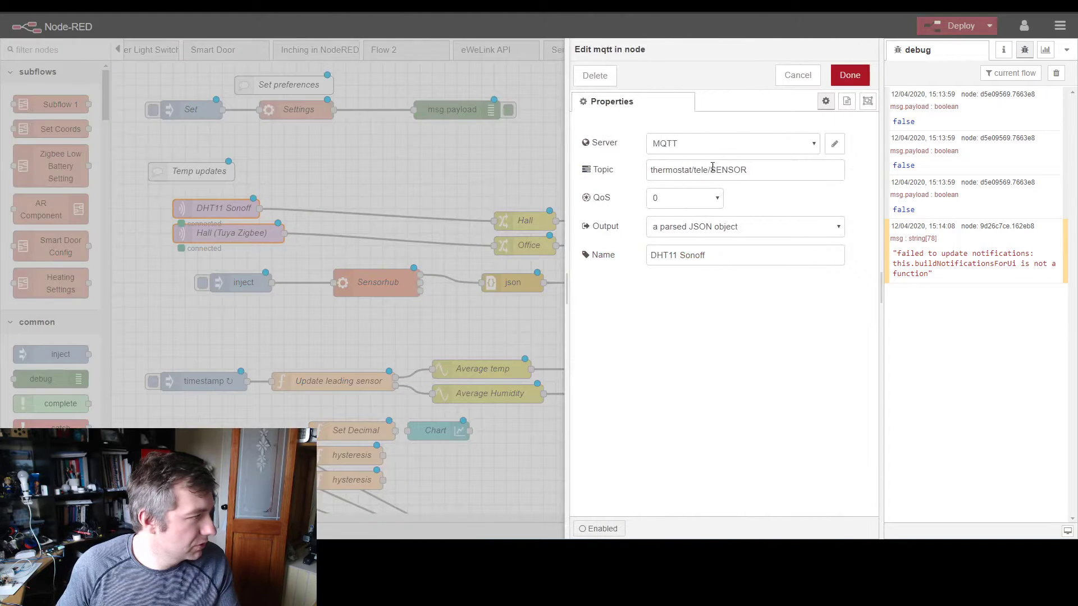
left_click(649, 255)
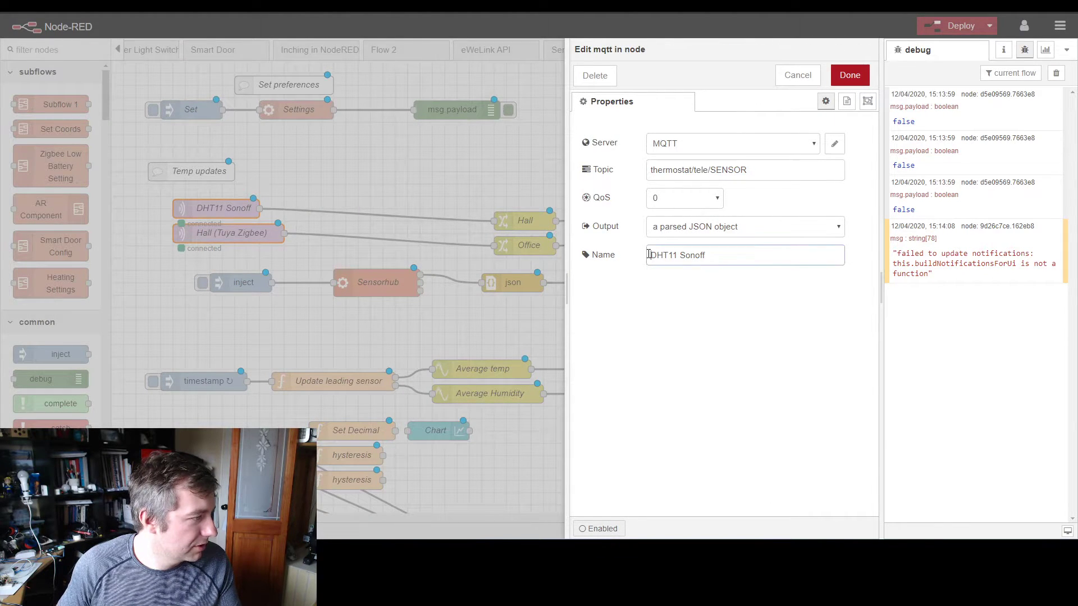
type("HALL ")
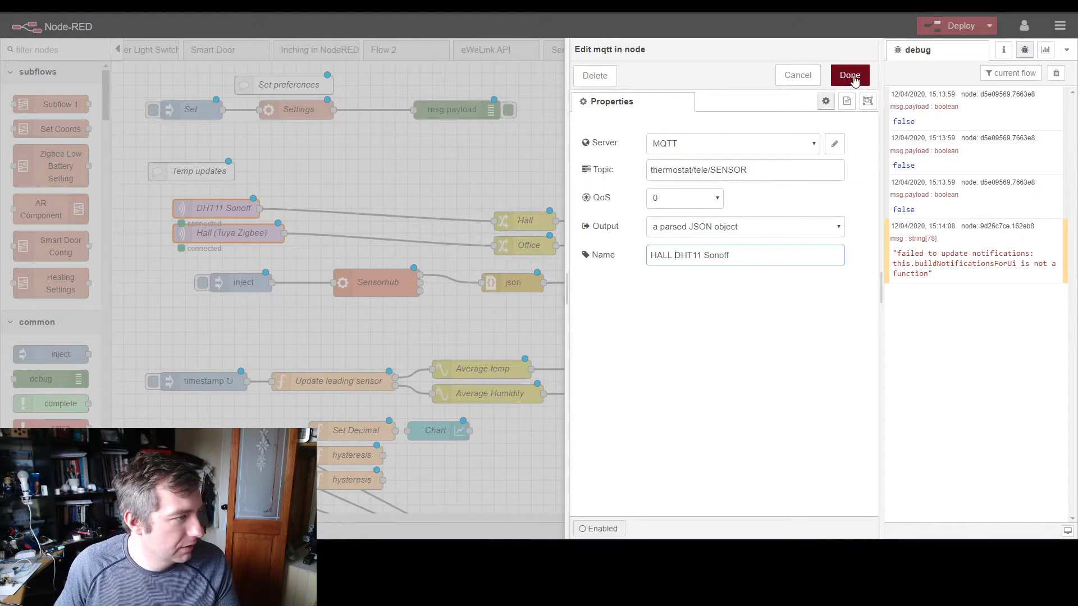
type("(")
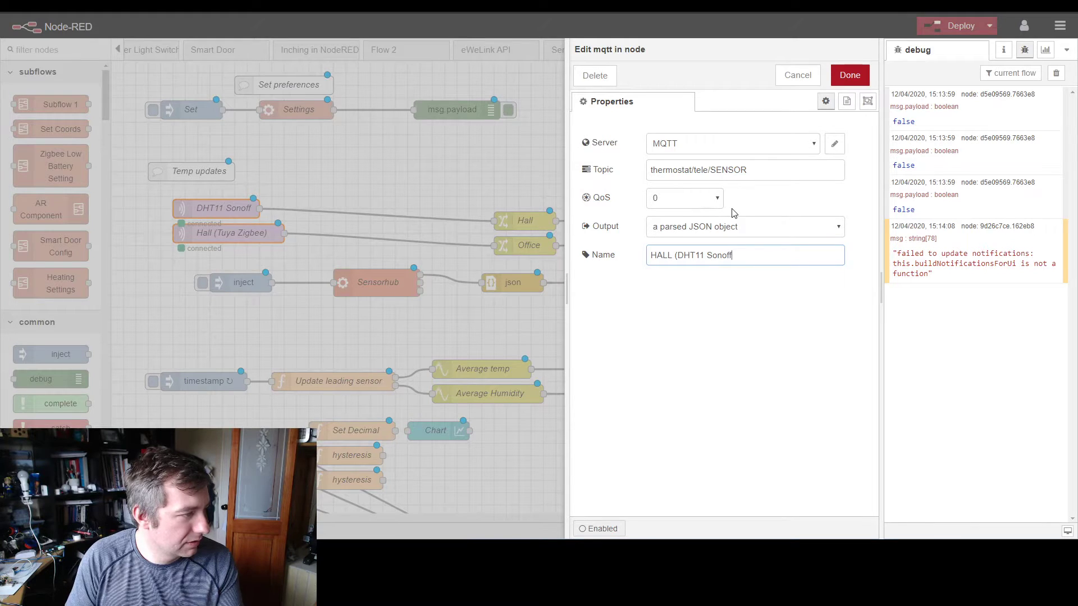
left_click(842, 74)
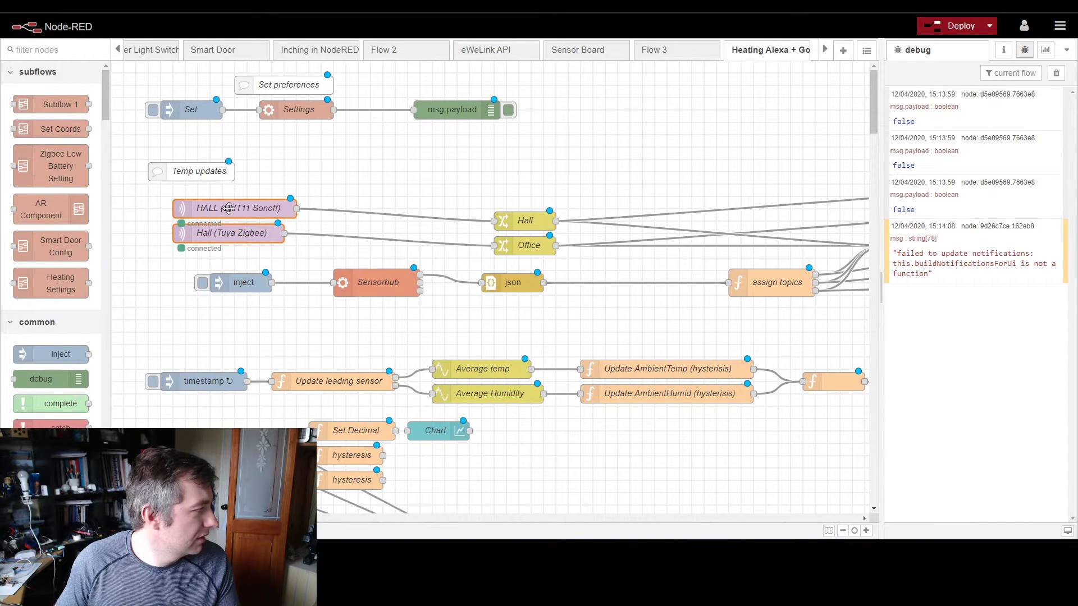
Step: Rename the Hall (Tuya Zigbee) MQTT node to "OFFICE (Tuya Zigbee)"
double_click(224, 235)
double_click(657, 255)
type("Offic (Tuya Zigbee")
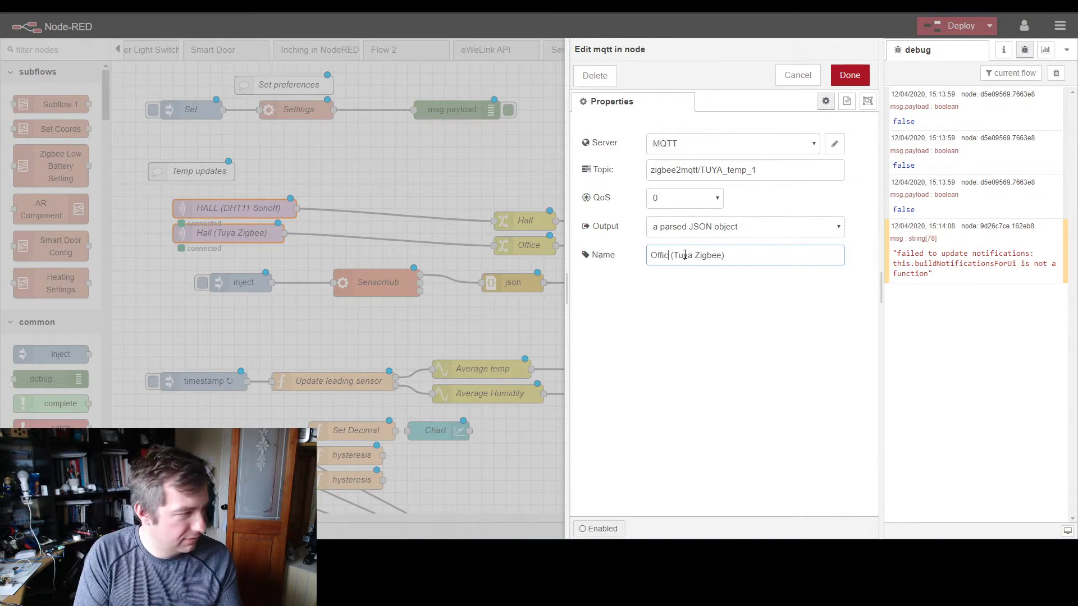
key("BackSpace")
key("BackSpace")
type("FFICE")
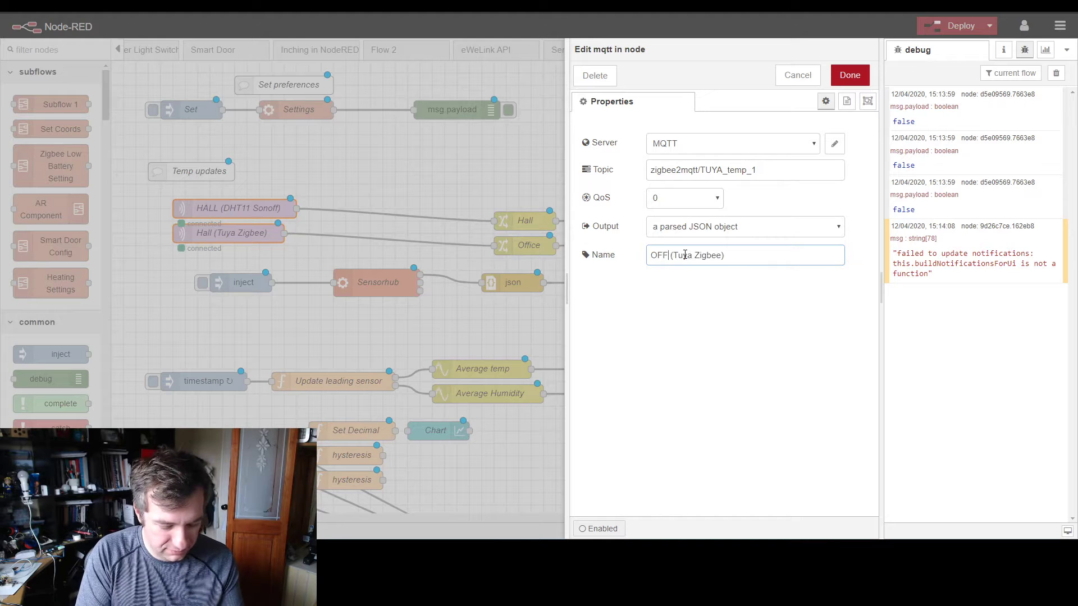
left_click(849, 75)
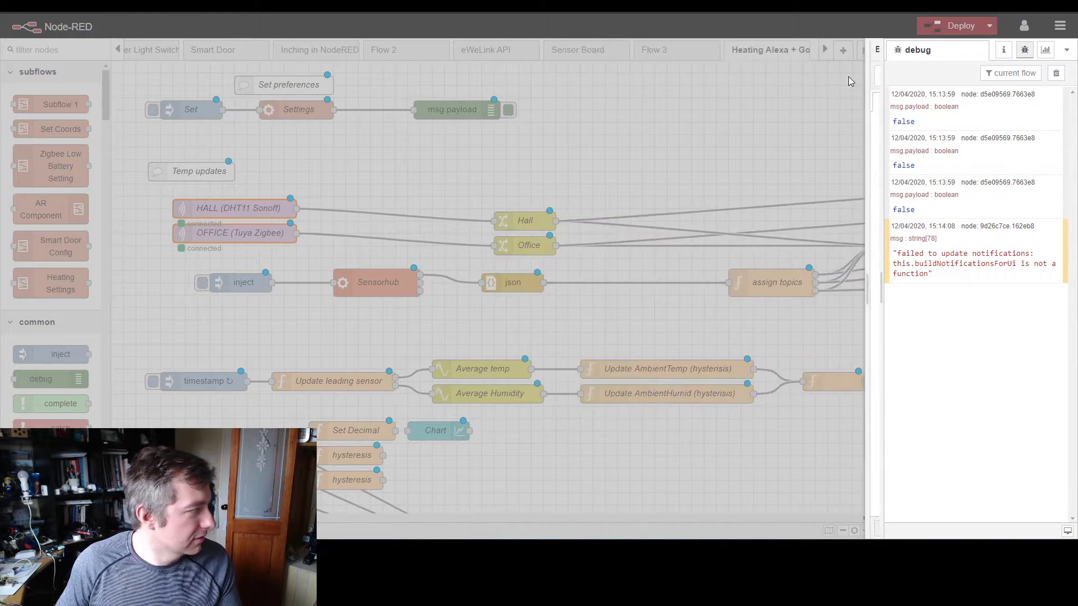
Step: Rename the Sensorhub exec node to "FAKE SENSOR Sensorhub"
double_click(379, 284)
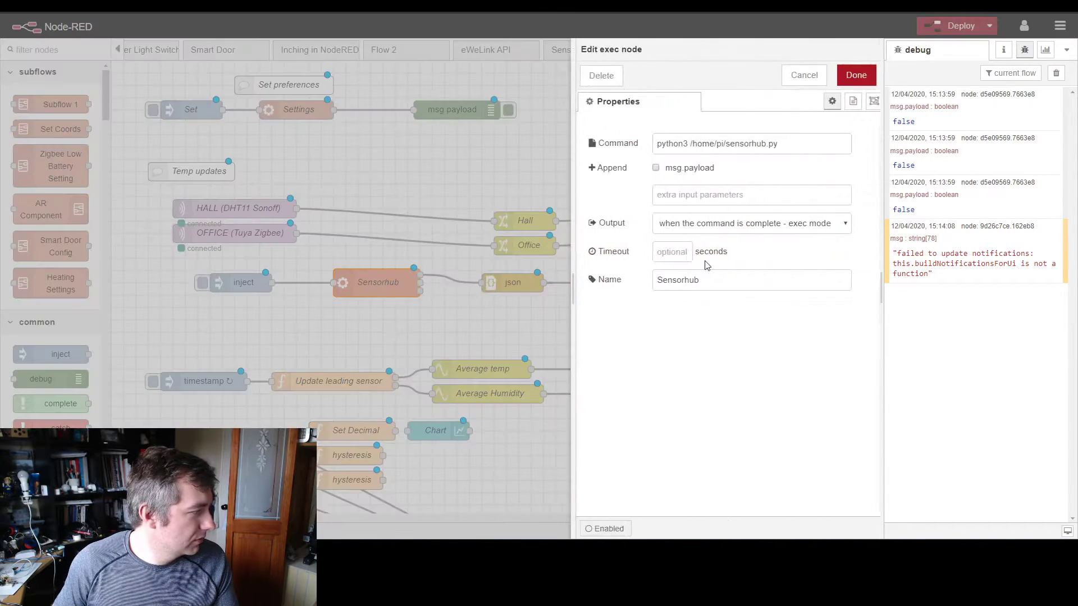
left_click(650, 281)
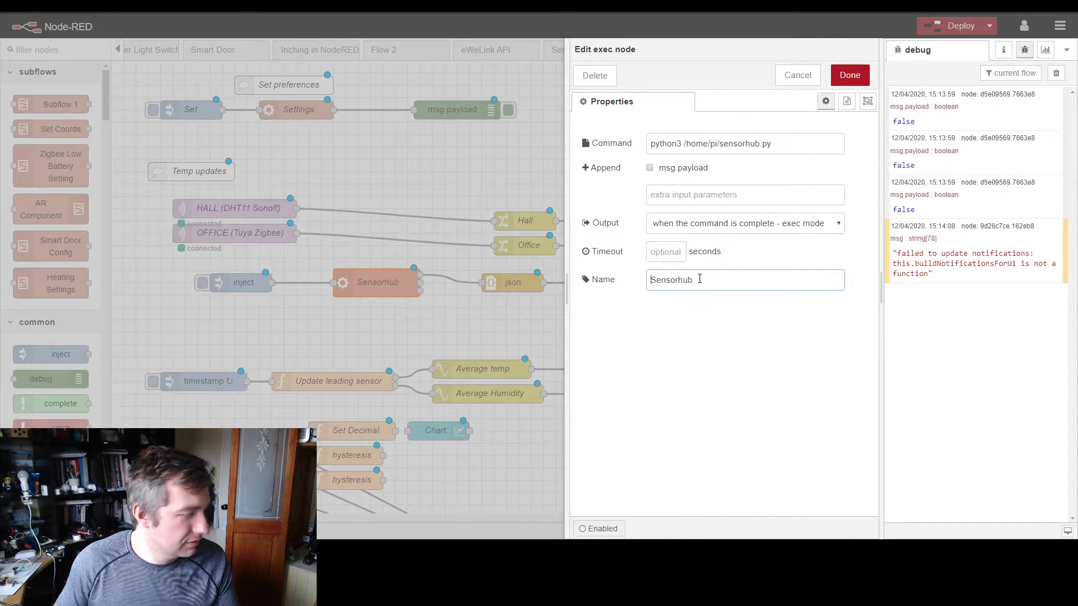
type("FAKE SEN")
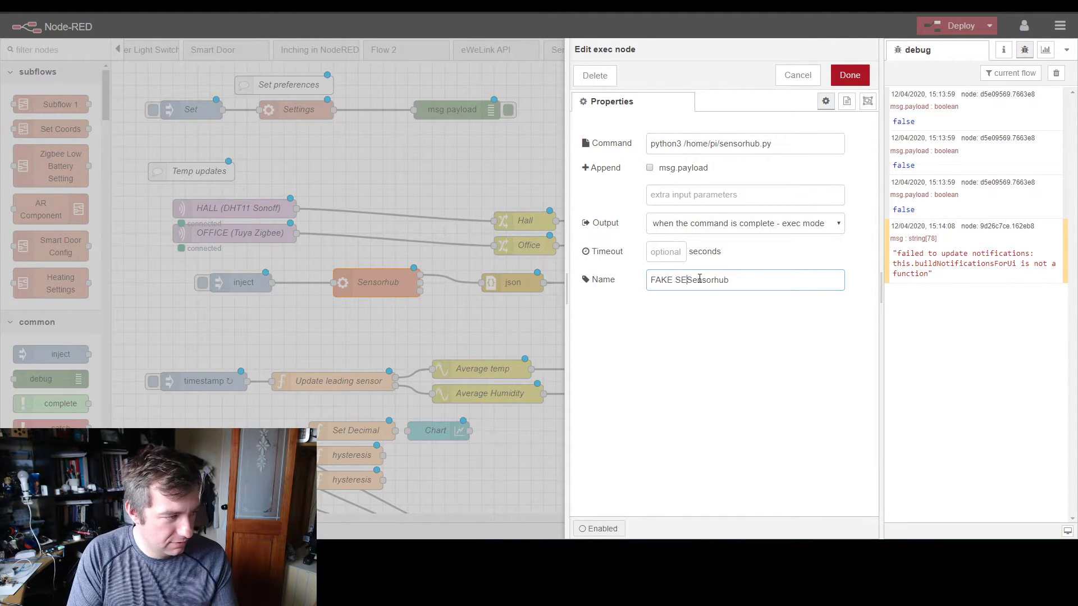
type("SOR")
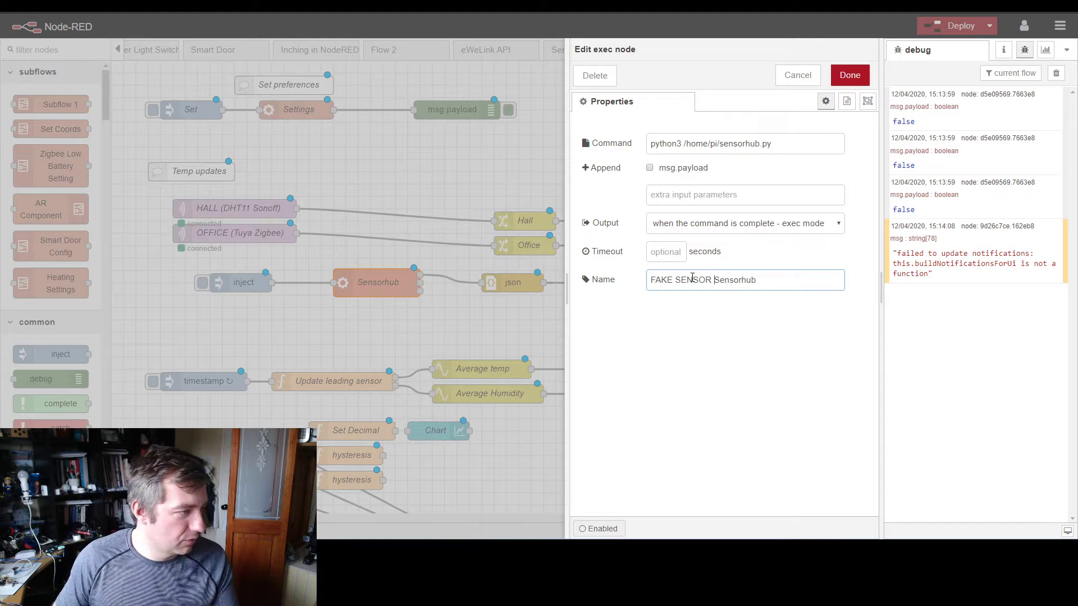
left_click(861, 81)
Step: Tighten the spacing of the fake sensor, inject, json and assign topics nodes, and move the Hall and Office change nodes beside their sensors
left_click_drag(400, 283, 366, 286)
left_click_drag(270, 286, 209, 287)
left_click_drag(321, 288, 259, 289)
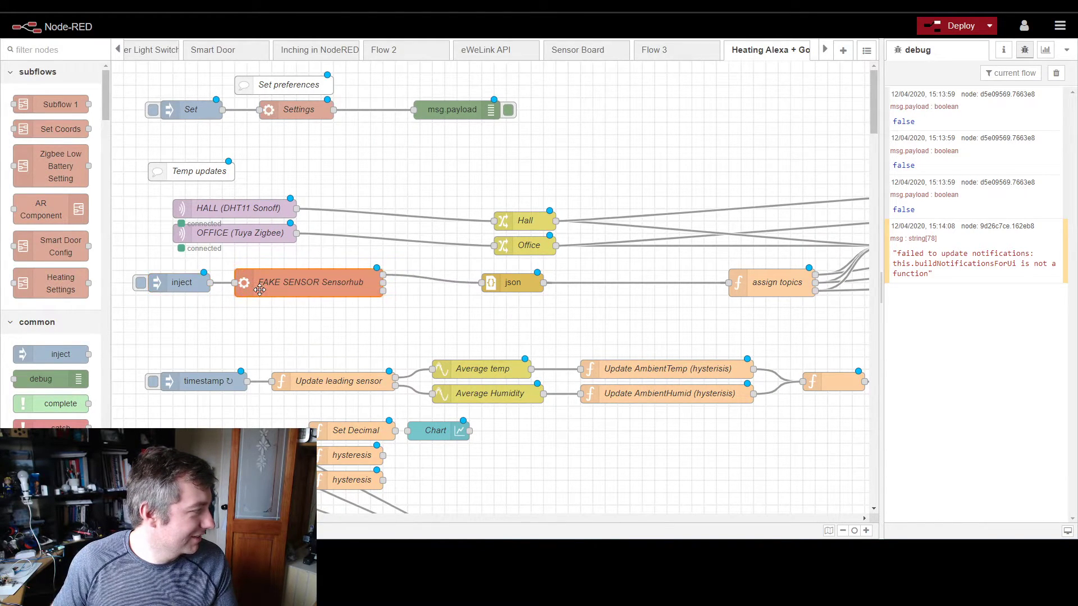
left_click_drag(458, 288, 434, 276)
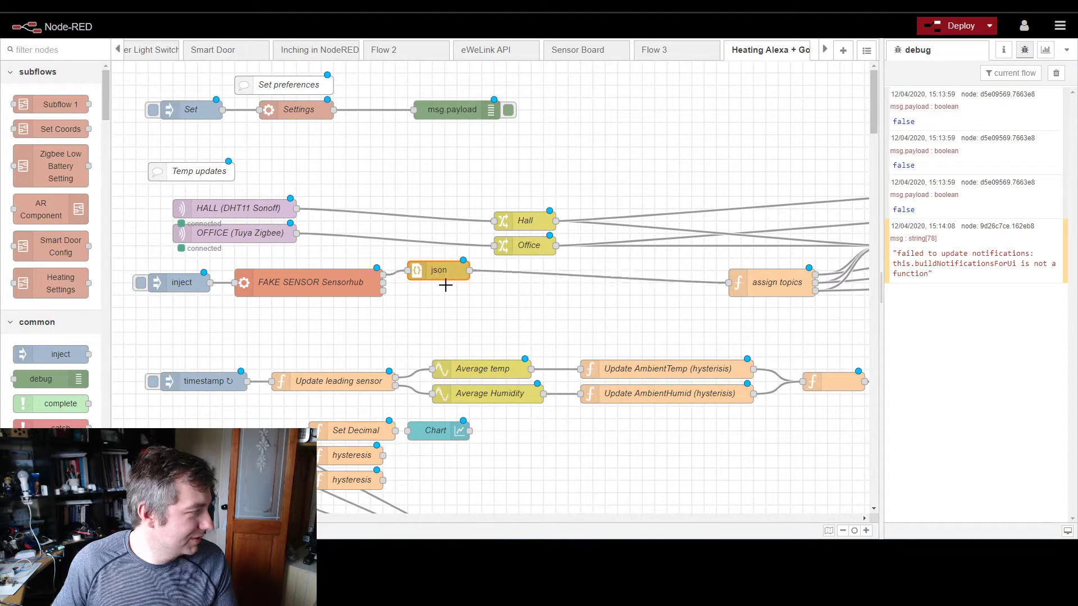
left_click_drag(456, 204, 560, 257)
left_click_drag(532, 251, 384, 238)
left_click_drag(760, 288, 537, 276)
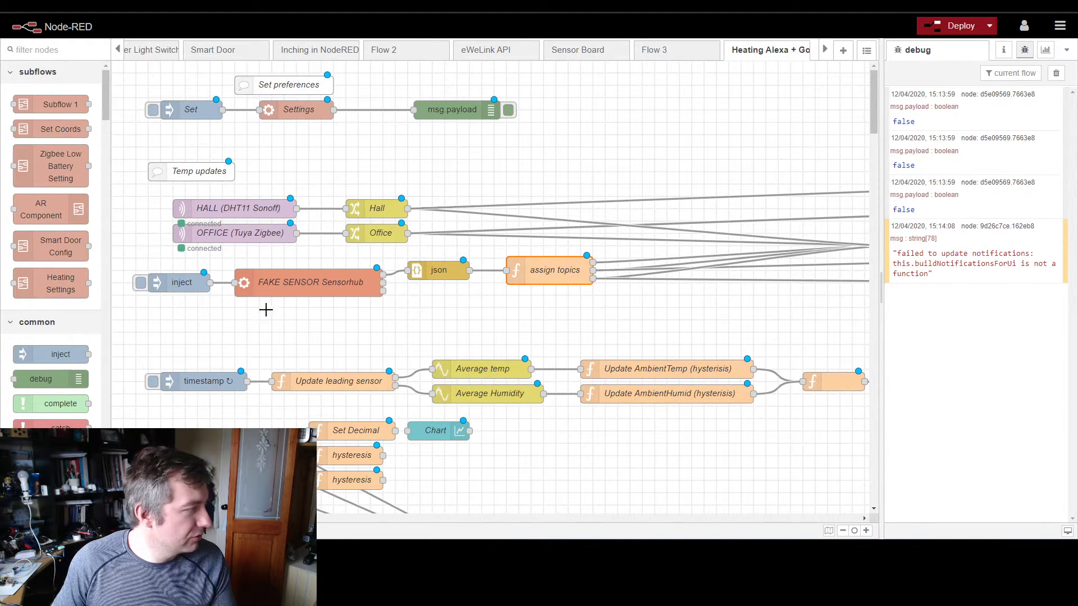
Step: Move the Store Temp node closer to the assign topics node
left_click_drag(129, 189, 455, 258)
left_click_drag(237, 259, 648, 294)
scroll(537, 324, "down", 3)
scroll(536, 321, "up", 3)
key("ctrl+minus")
key("ctrl+minus")
left_click_drag(752, 207, 562, 206)
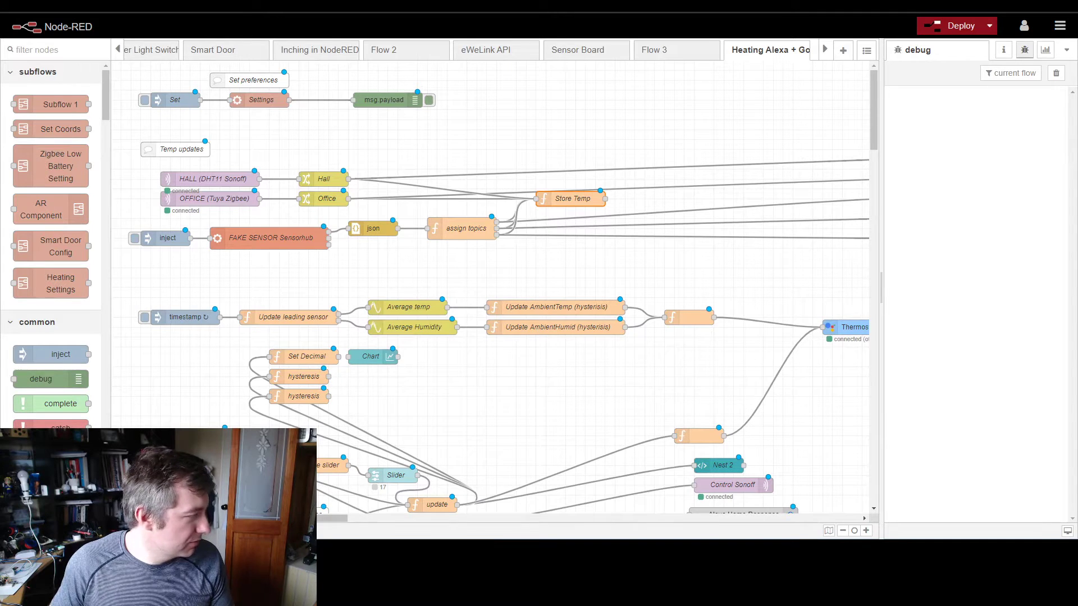
Step: Move the Hall, Office, Bedroom, Kitchen and Livingroom text nodes closer to the Store Temp node
key("ctrl+minus")
key("ctrl+minus")
left_click_drag(642, 101, 766, 236)
left_click_drag(703, 189, 526, 131)
left_click_drag(482, 61, 648, 187)
left_click_drag(535, 138, 572, 175)
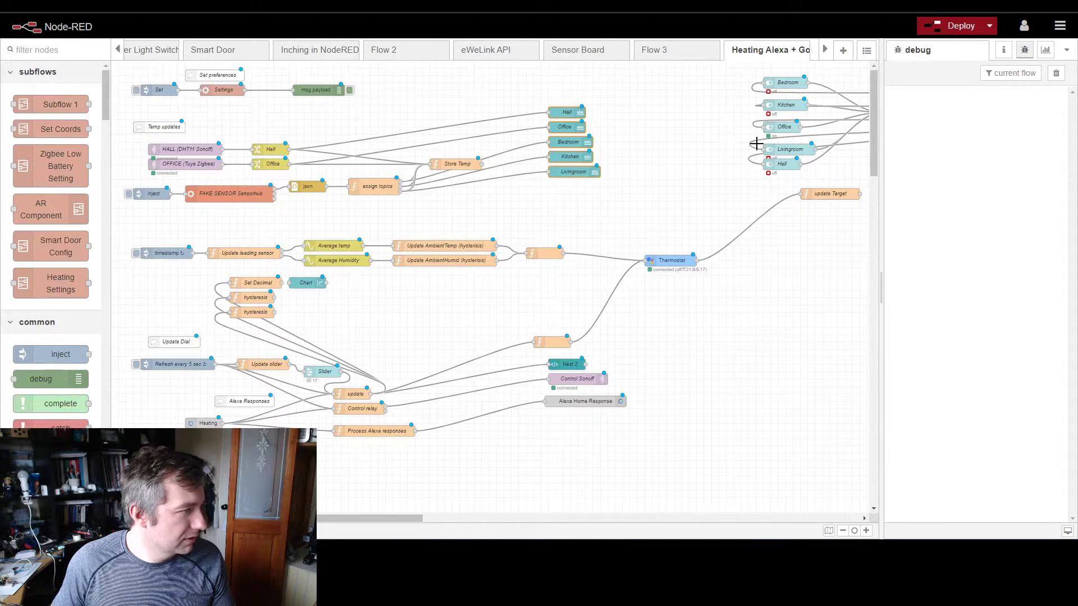
Step: Spread the five room text nodes apart vertically to make room for matching switches
left_click(620, 99)
left_click_drag(572, 116, 573, 103)
left_click_drag(570, 171, 568, 149)
Step: Move the Hall, Office, Bedroom, Kitchen and Livingroom switch nodes beside the text nodes of the same rooms
left_click_drag(786, 166, 629, 97)
left_click_drag(782, 149, 643, 197)
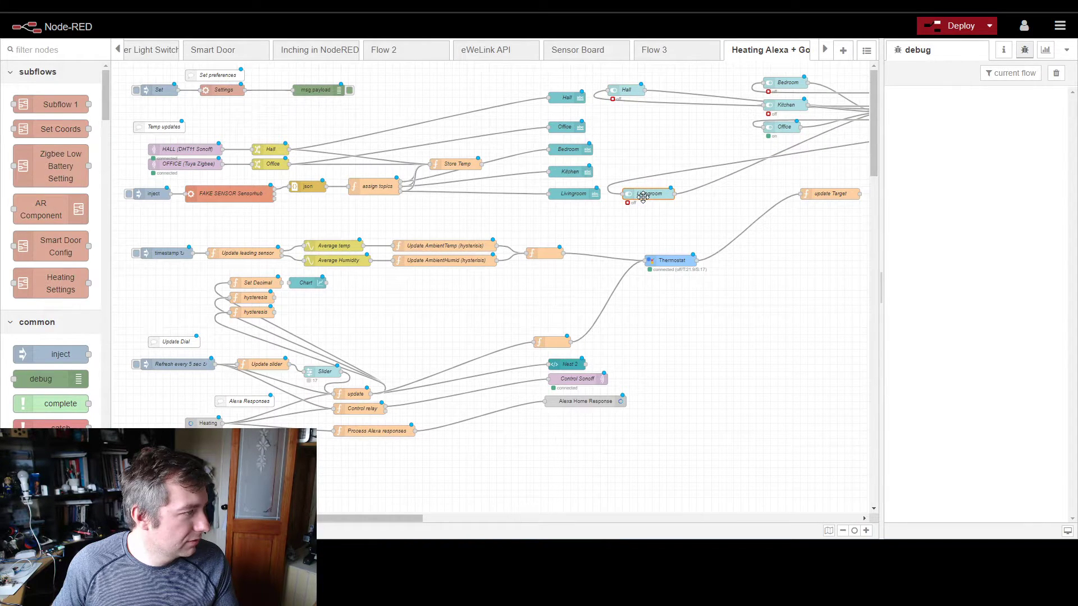
left_click_drag(639, 94, 638, 99)
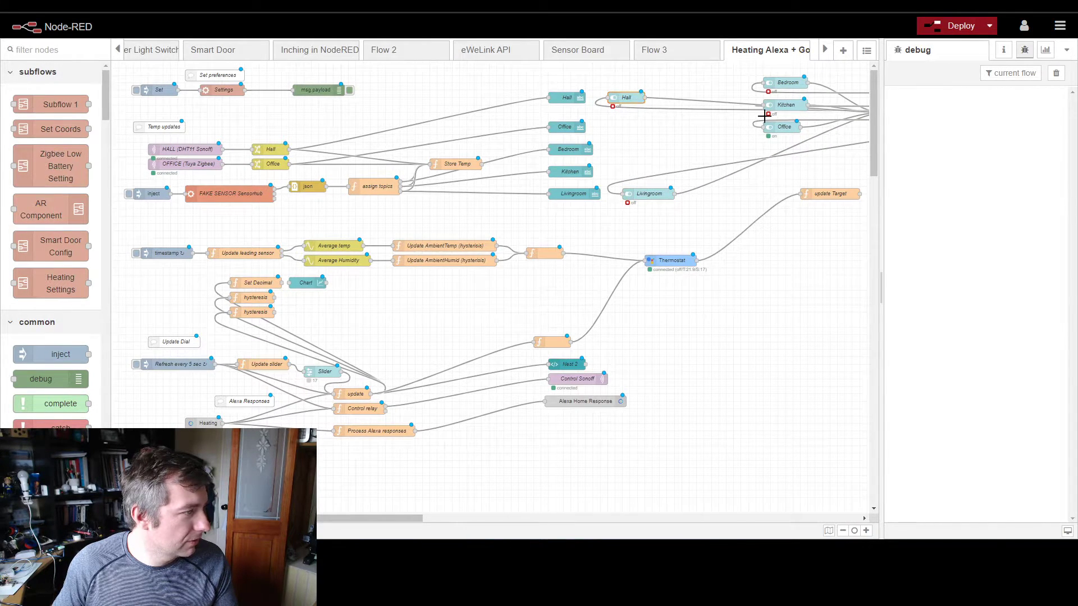
left_click_drag(786, 129, 628, 136)
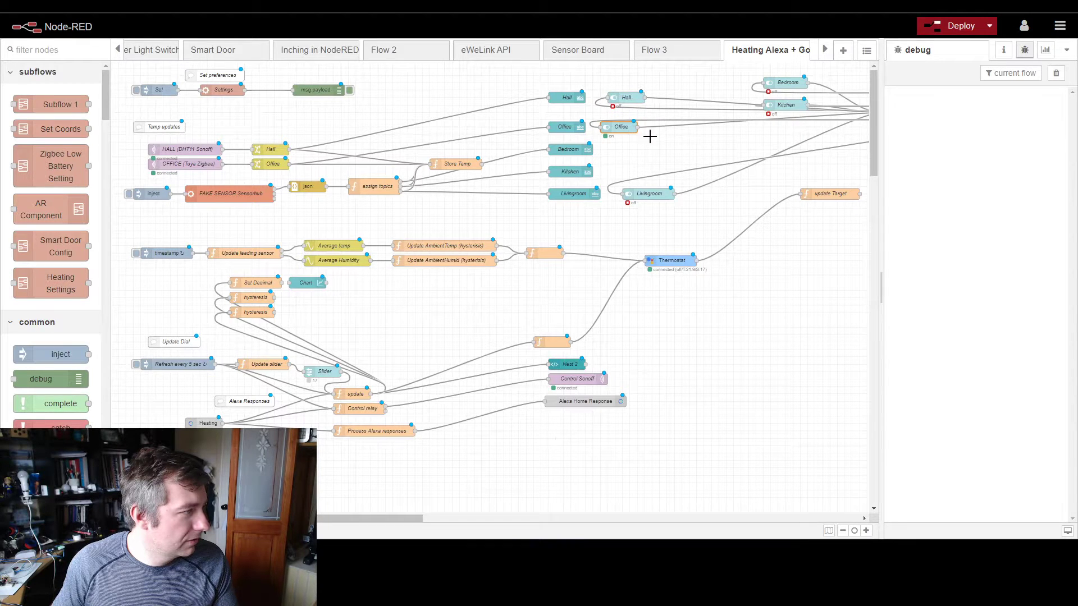
left_click_drag(792, 105, 662, 166)
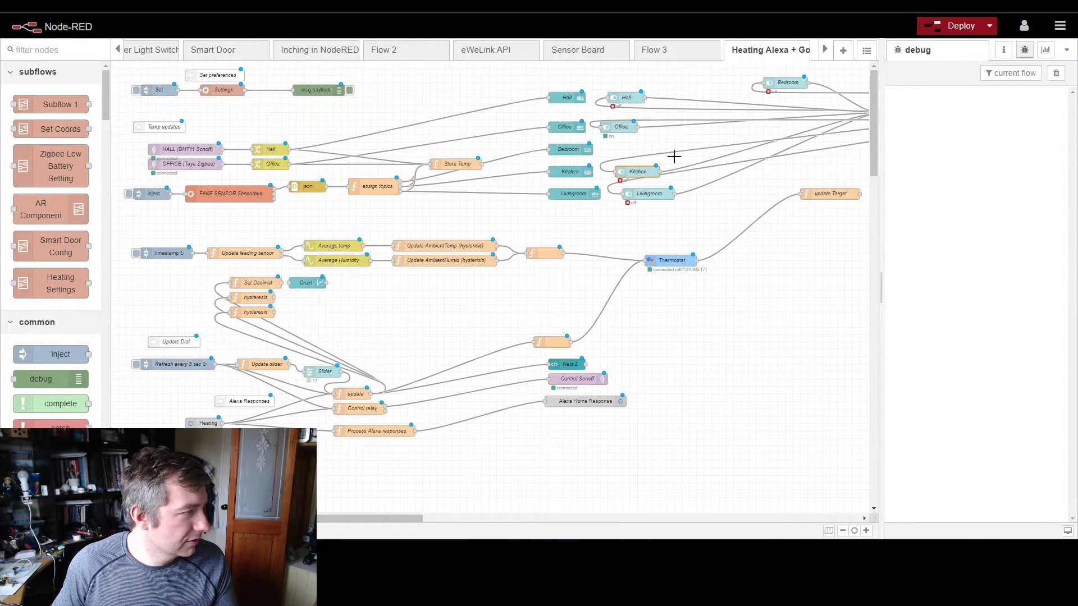
left_click_drag(773, 88, 619, 154)
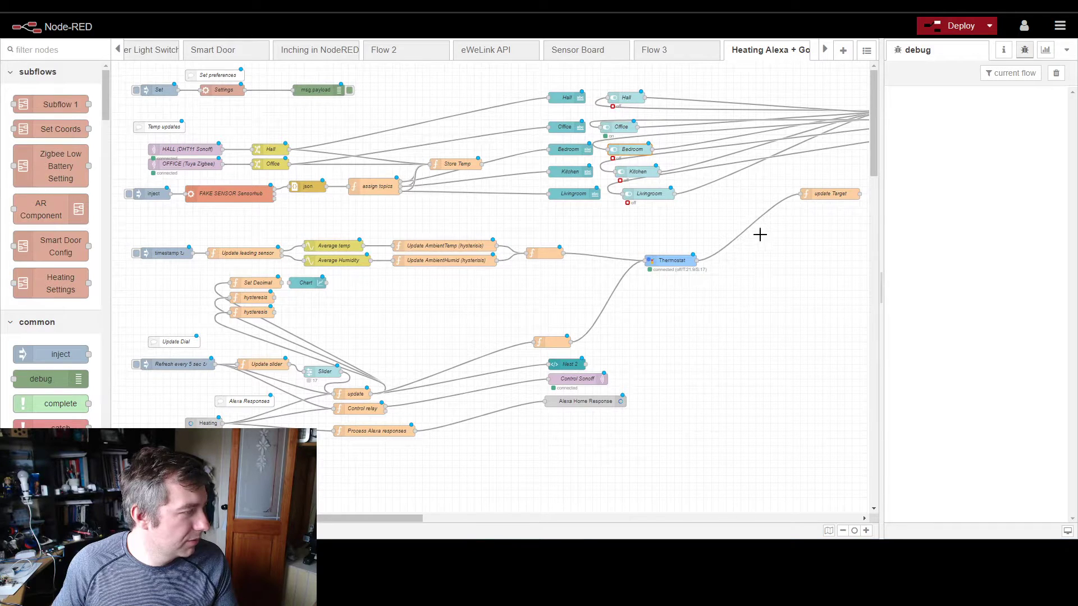
Step: Align the five room switch nodes in an even vertical column next to their text nodes
left_click_drag(393, 518, 455, 515)
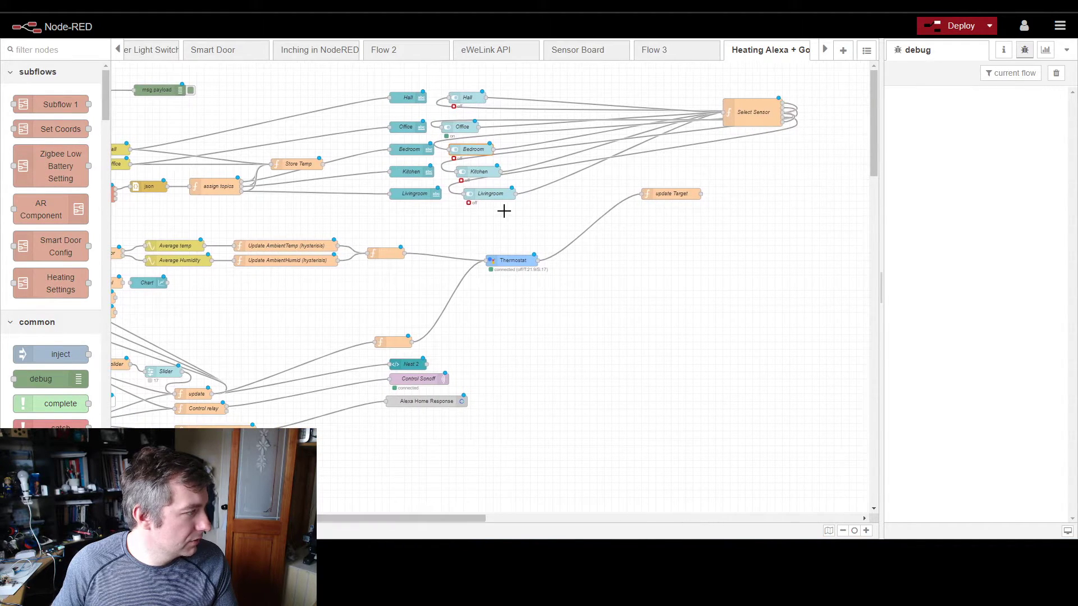
left_click_drag(490, 196, 483, 196)
left_click_drag(473, 149, 478, 99)
left_click(472, 98)
Step: Move the Select Sensor node close to the room switches, and line up Thermostat and update Target with the function node feeding them
left_click_drag(765, 114, 571, 145)
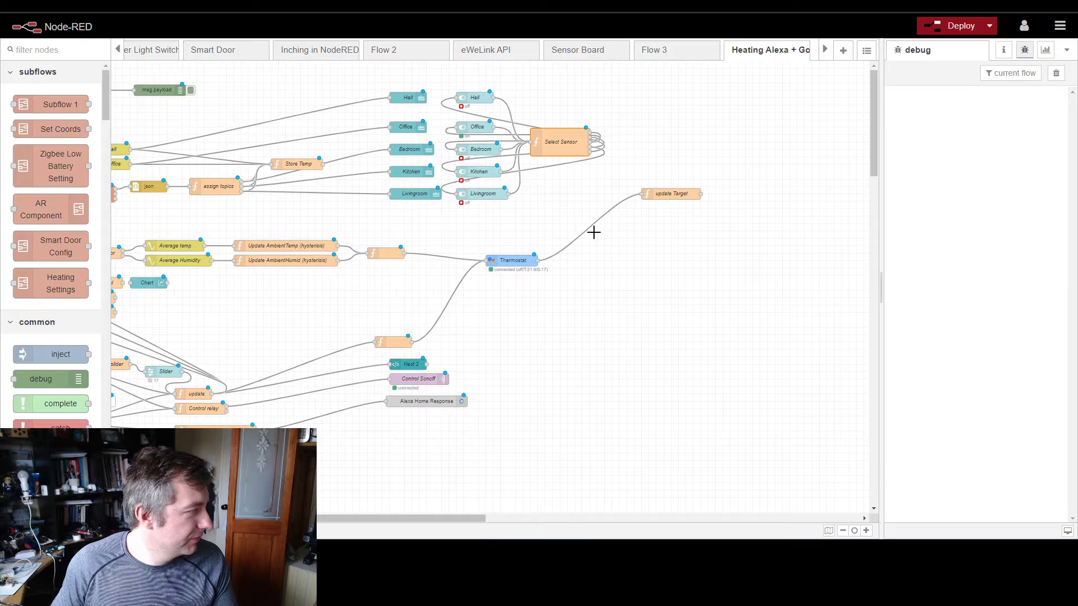
left_click_drag(510, 259, 507, 254)
left_click_drag(662, 193, 604, 254)
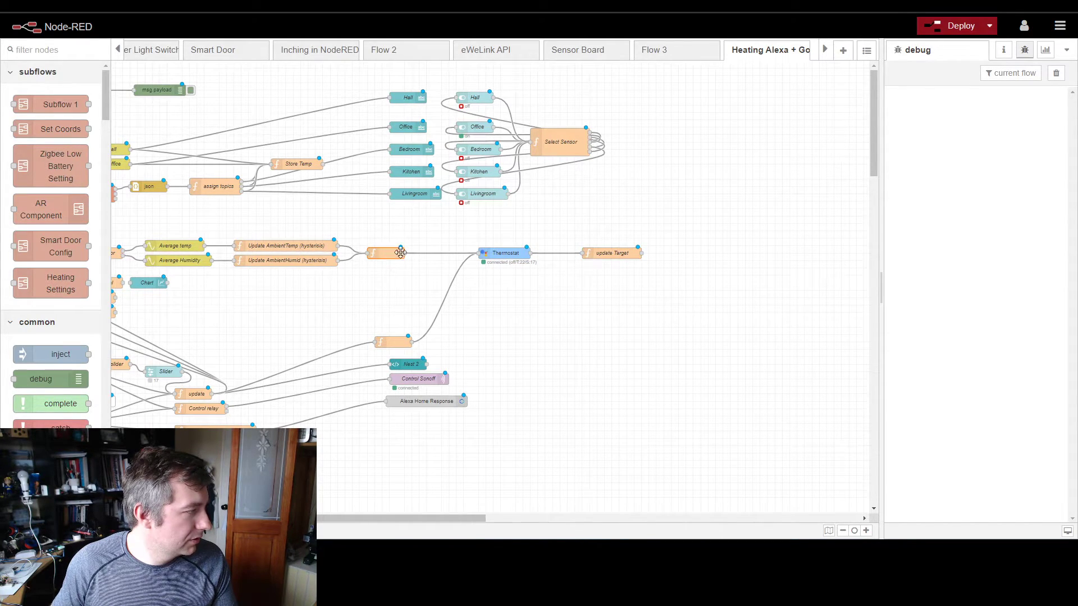
Step: Name the unnamed function node between the hysteresis nodes and Thermostat "Update Temp & Humid"
double_click(385, 254)
left_click(563, 145)
type("Update Temp & Humid")
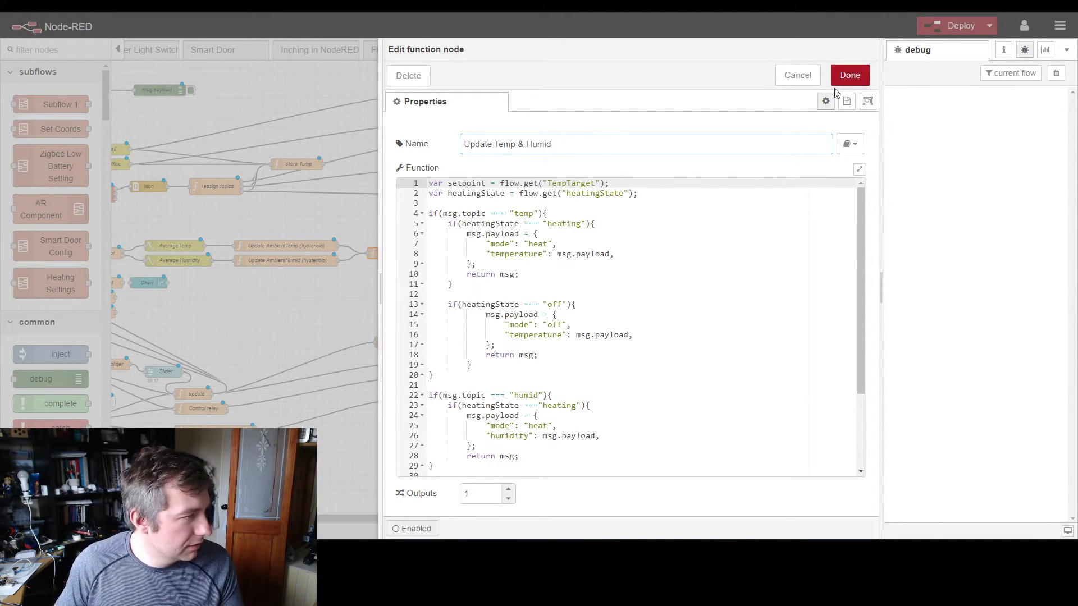
left_click(840, 81)
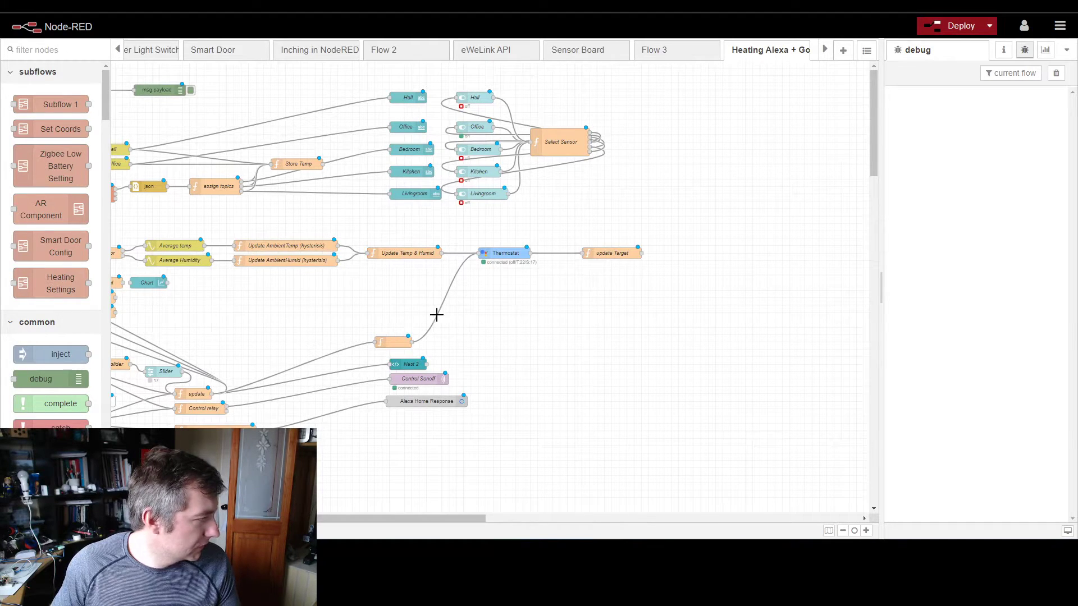
Step: Name the other unnamed function node feeding Thermostat "Setpoint Update" and place it directly below Update Temp & Humid
double_click(393, 341)
left_click(548, 143)
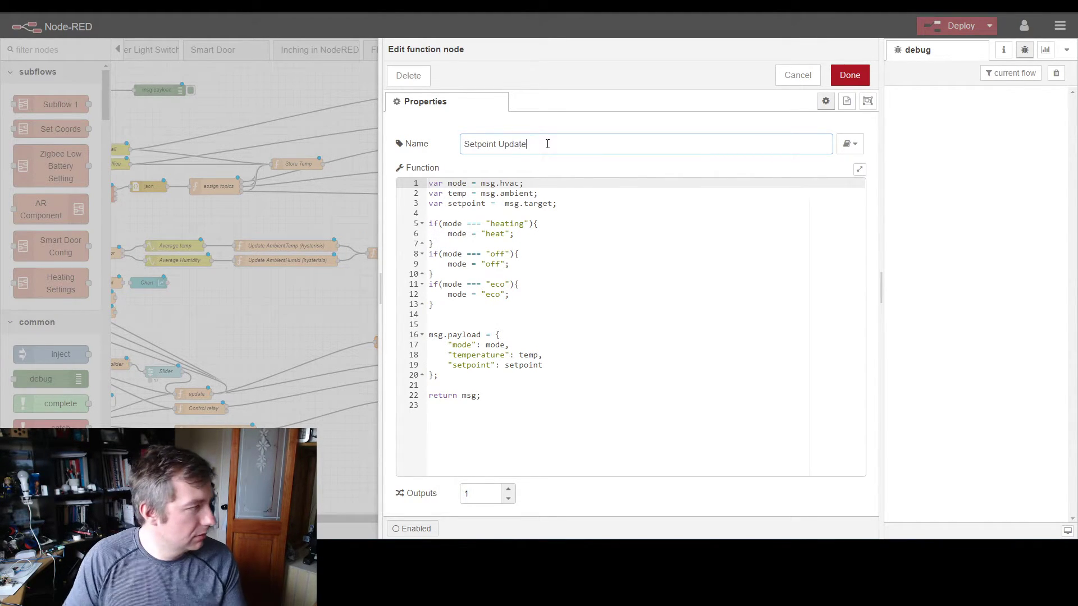
left_click(850, 75)
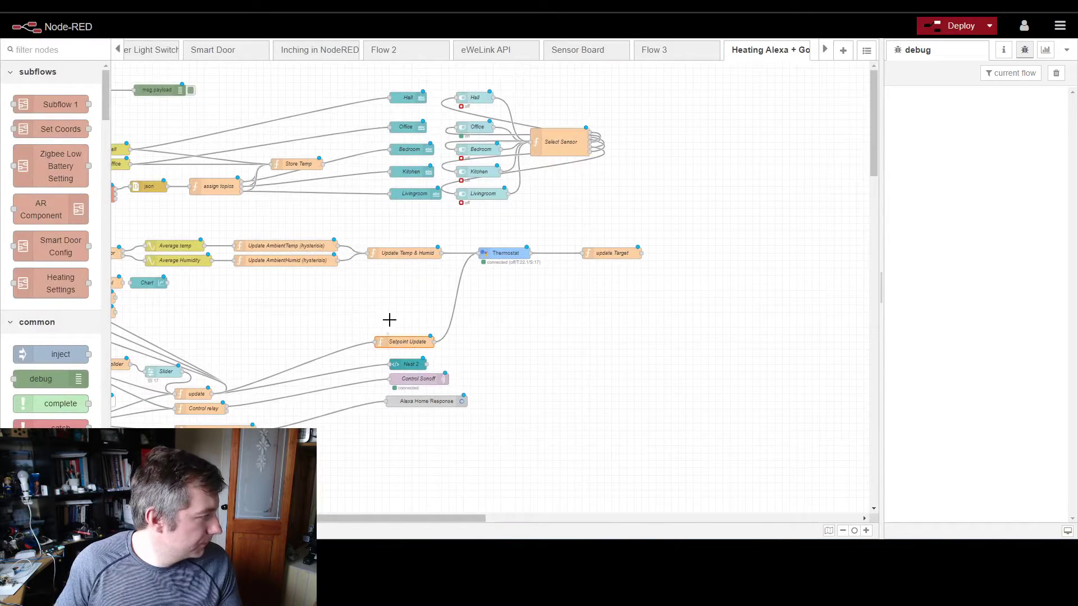
left_click_drag(396, 344, 389, 279)
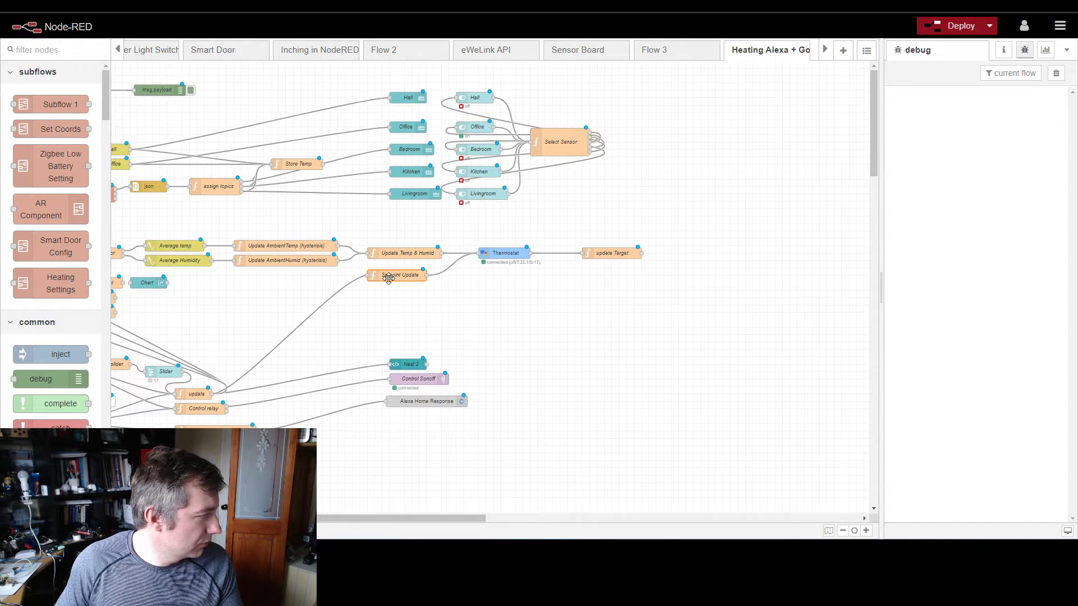
Step: Add a comment node in the empty area below update Target and copy it
left_click(679, 335, "ctrl")
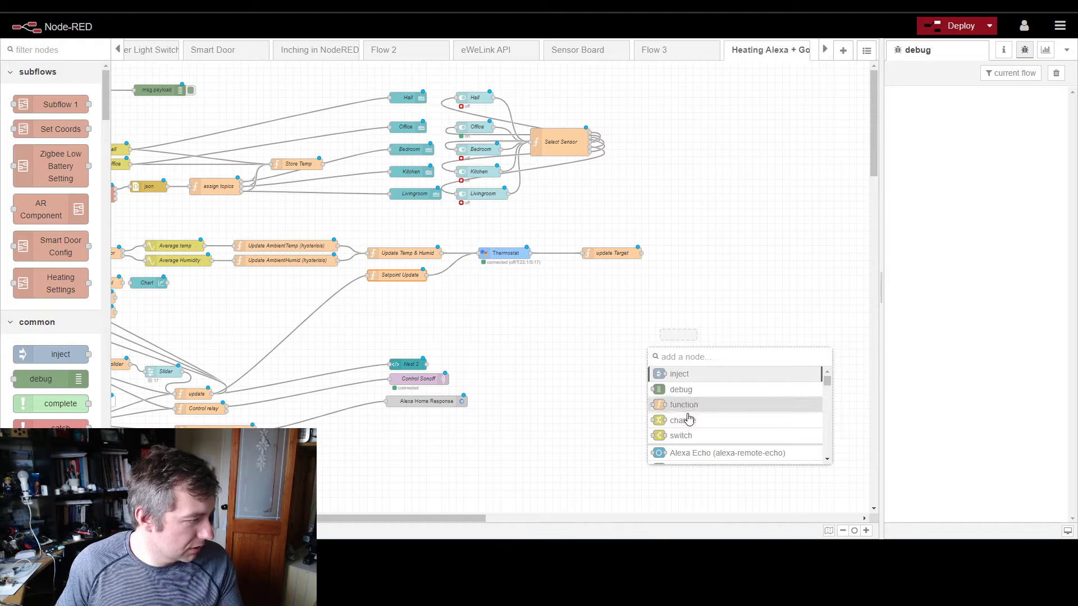
type("camm")
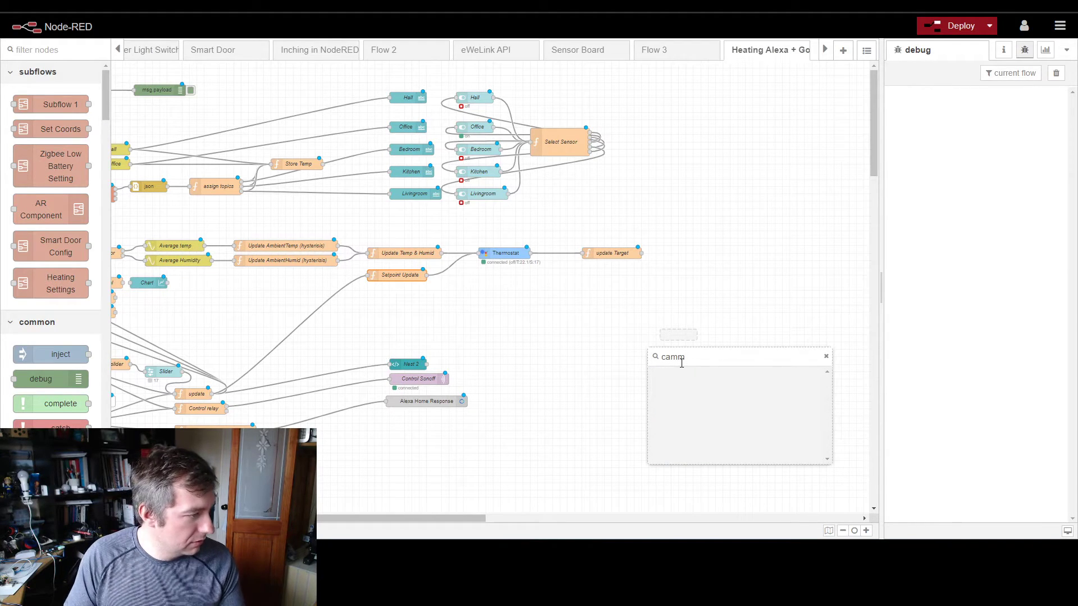
key("BackSpace")
key("BackSpace")
key("BackSpace")
type("i")
key("BackSpace")
type("om")
left_click(681, 374)
key("ctrl+c")
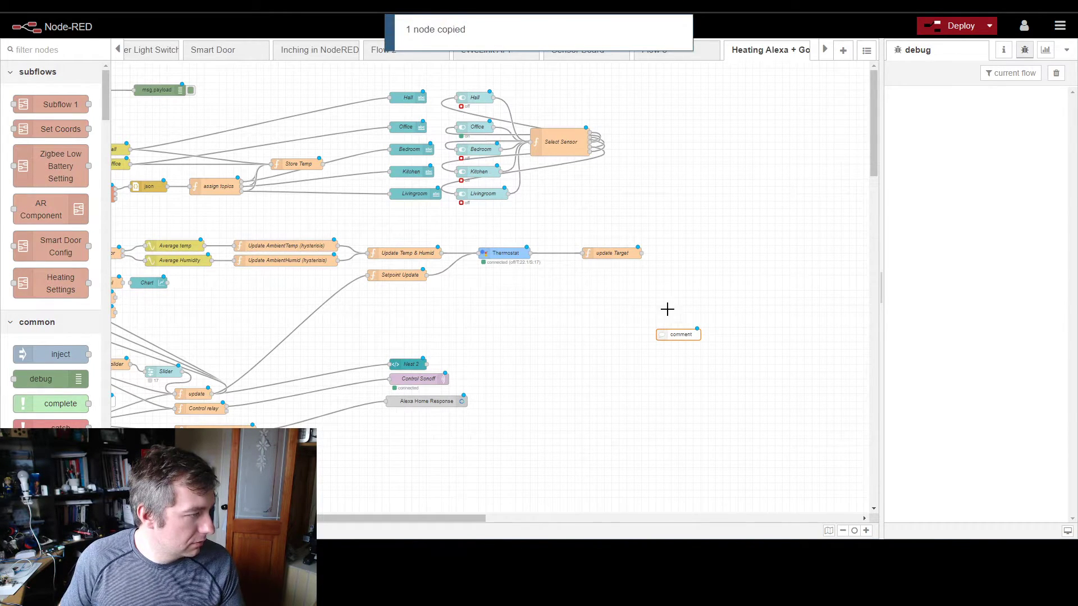
Step: Rename the new comment node "Google Home" and place it just above the Thermostat node
left_click_drag(679, 328, 508, 236)
double_click(517, 234)
left_click(680, 144)
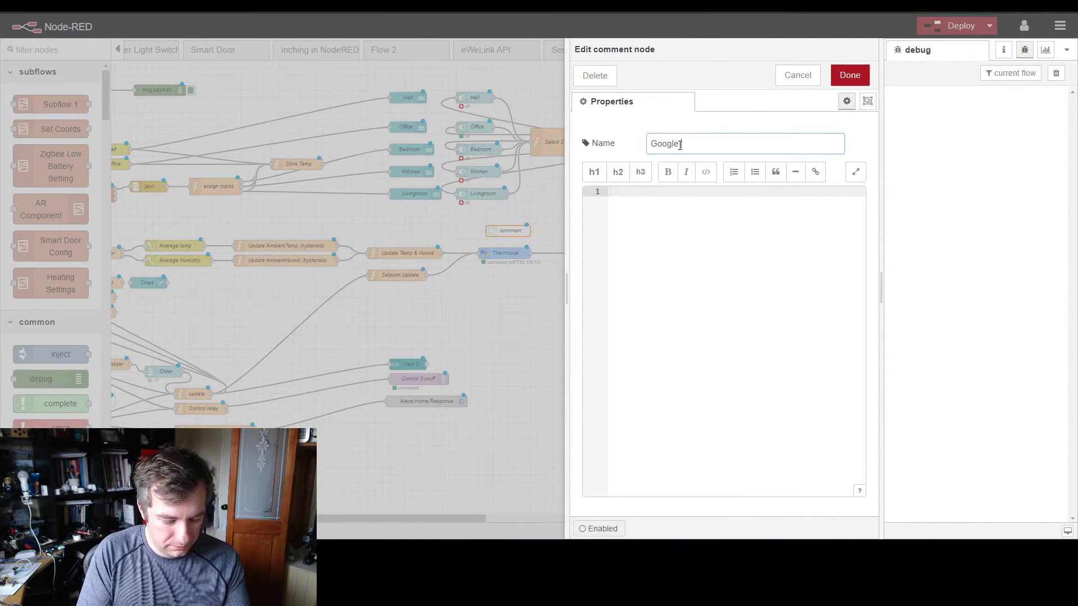
left_click(836, 79)
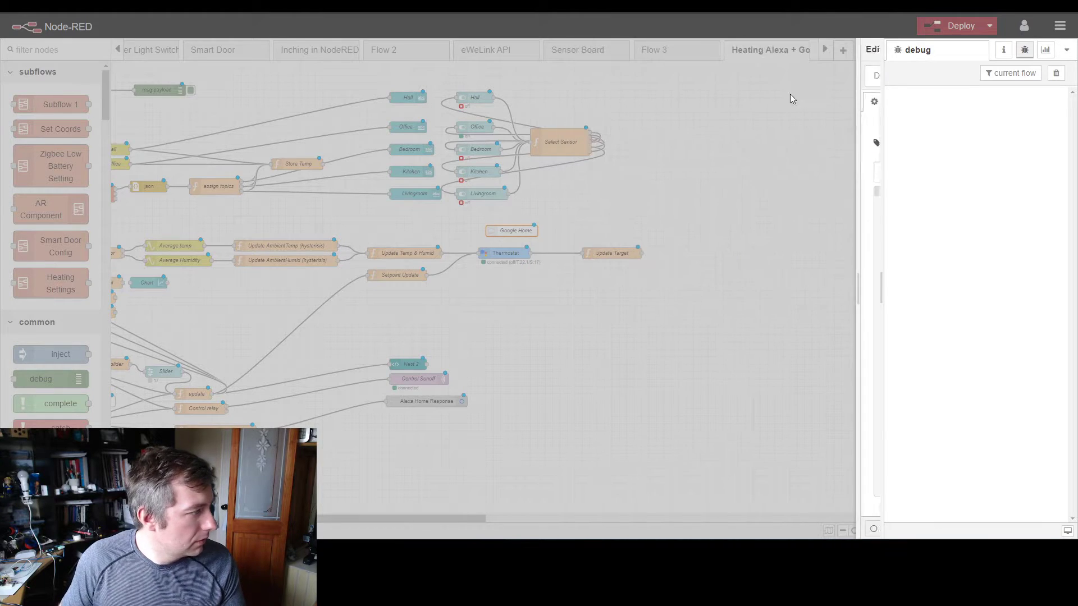
left_click_drag(495, 233, 448, 242)
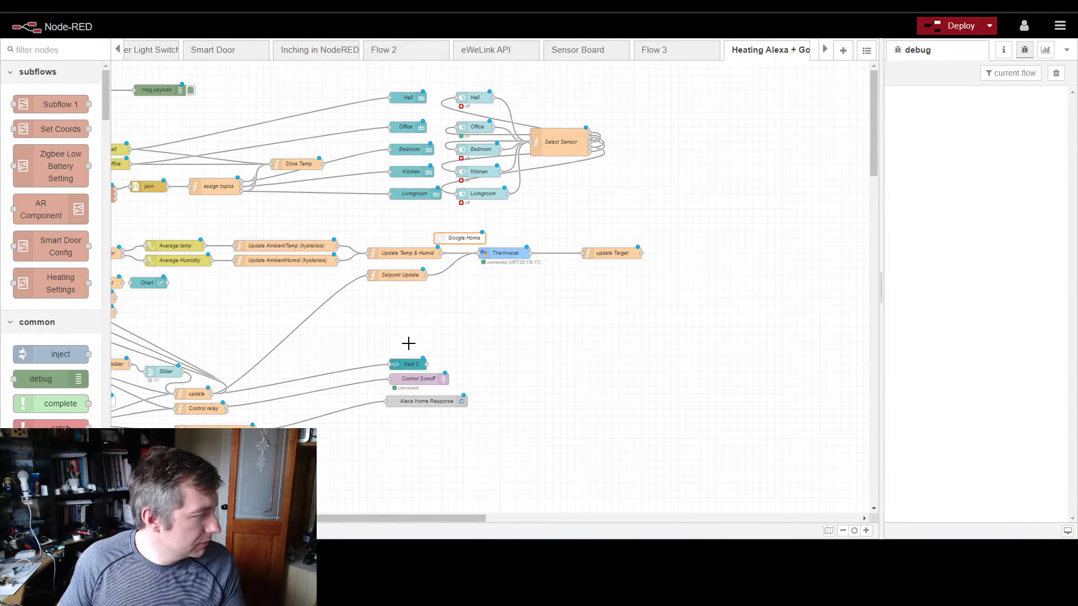
Step: Move Nest 2 away below Thermostat, and bring Control Sonoff and Alexa Home Response level with the function nodes that feed them
left_click_drag(205, 518, 138, 518)
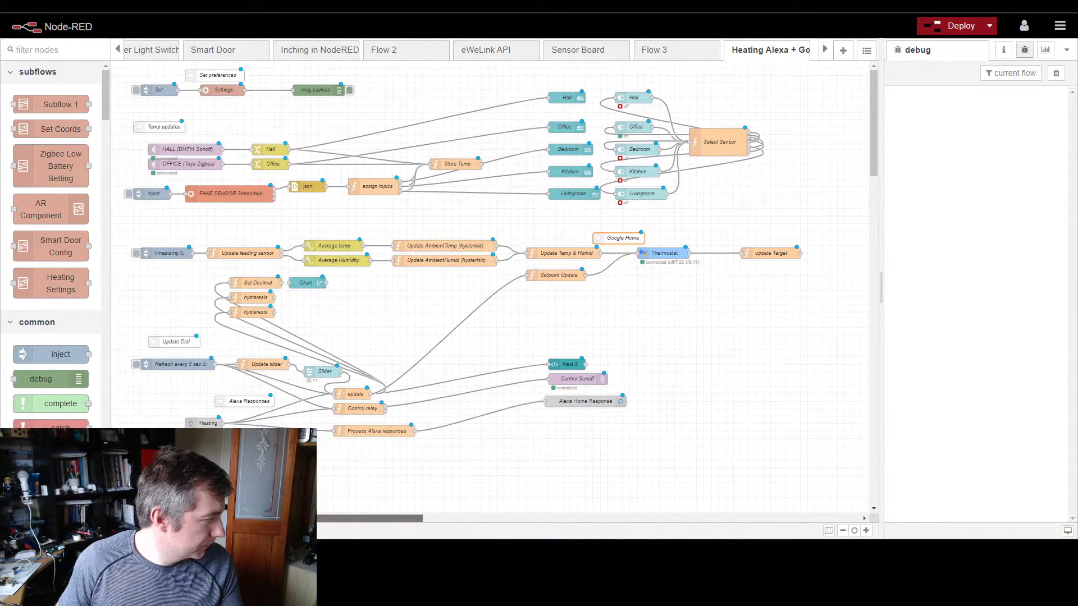
left_click_drag(560, 368, 642, 331)
left_click_drag(531, 376, 689, 487)
left_click_drag(577, 401, 458, 408)
left_click(635, 440)
Step: Shift the Alexa Heating, Process Alexa responses and Alexa Home Response nodes lower as a compact row, together with the Alexa Responses comment
left_click_drag(197, 423, 236, 449)
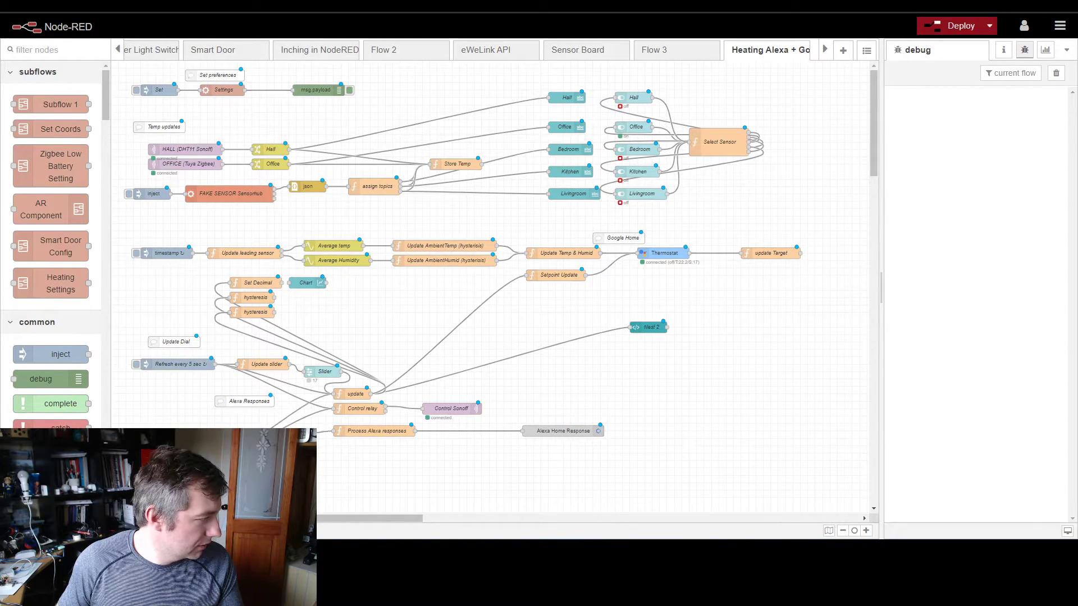
left_click_drag(350, 431, 297, 453)
left_click_drag(564, 432, 470, 457)
left_click_drag(234, 399, 212, 438)
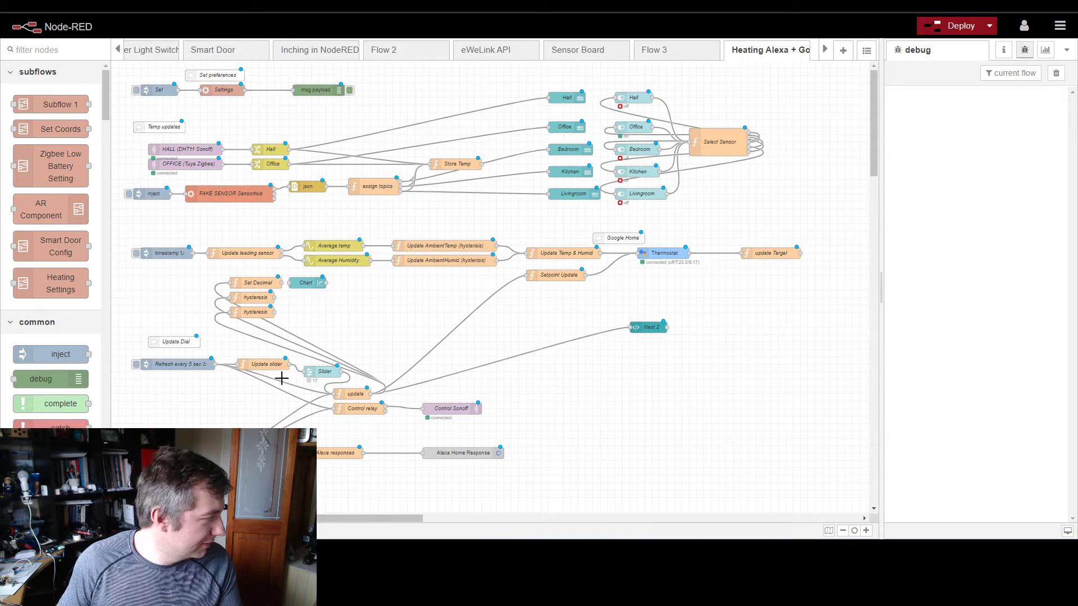
Step: Line up the update node with Update slider and Slider, and lower the Update Dial comment and the refresh inject node
left_click_drag(167, 340, 158, 348)
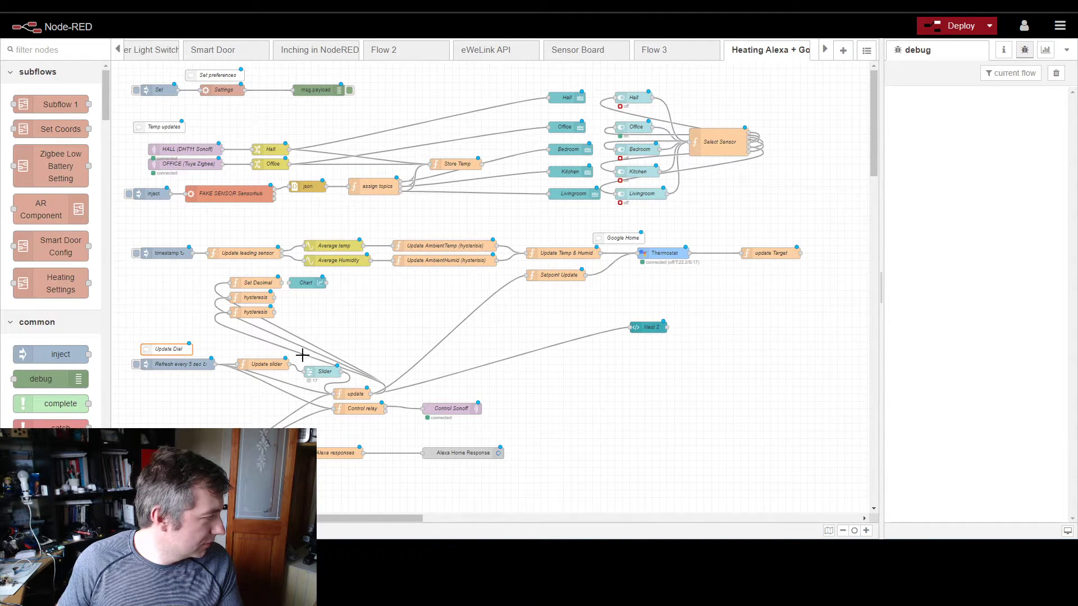
left_click_drag(321, 373, 375, 375)
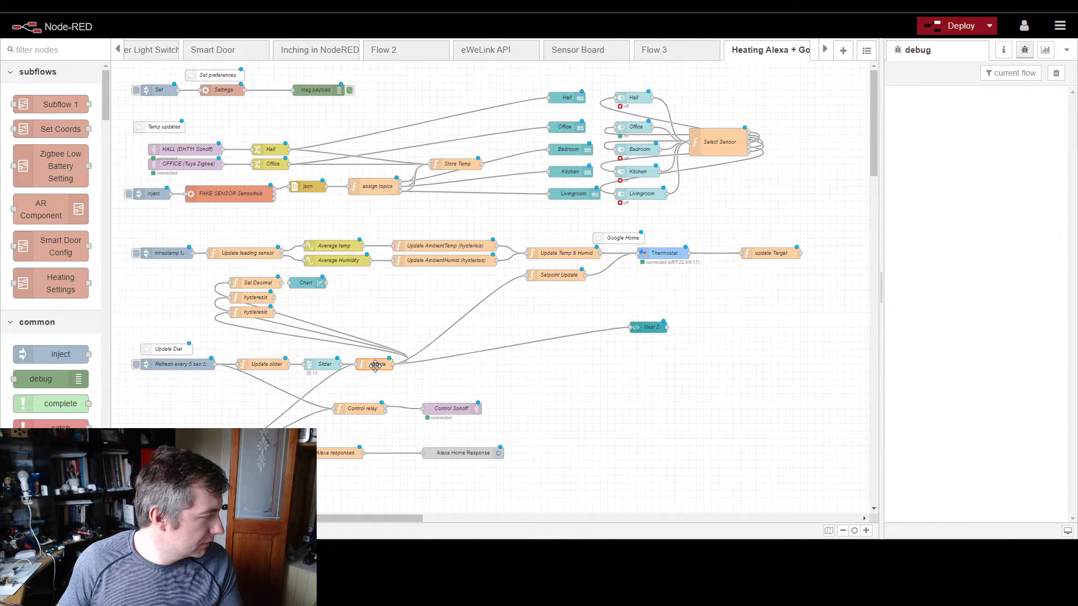
mouse_move(170, 366)
left_mouse_down()
mouse_move(175, 380)
mouse_move(169, 367)
left_mouse_up()
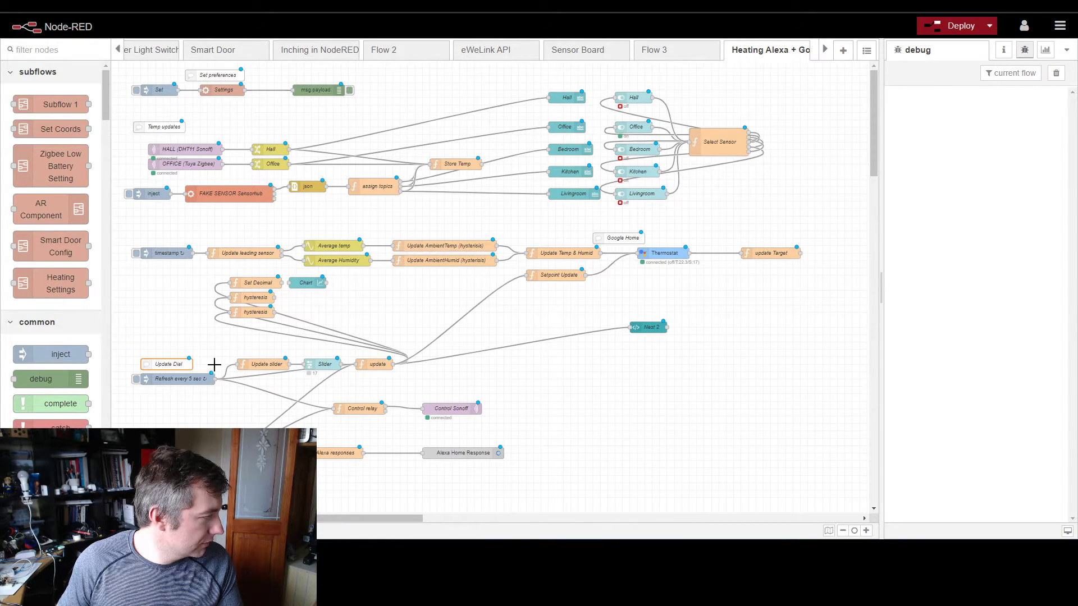
Step: Place Control relay and Control Sonoff just below the update node, and the Set Decimal, hysteresis and Chart nodes just above it
left_click_drag(347, 410, 375, 385)
left_click_drag(444, 404, 452, 387)
left_click_drag(212, 267, 382, 328)
left_click_drag(309, 282, 427, 303)
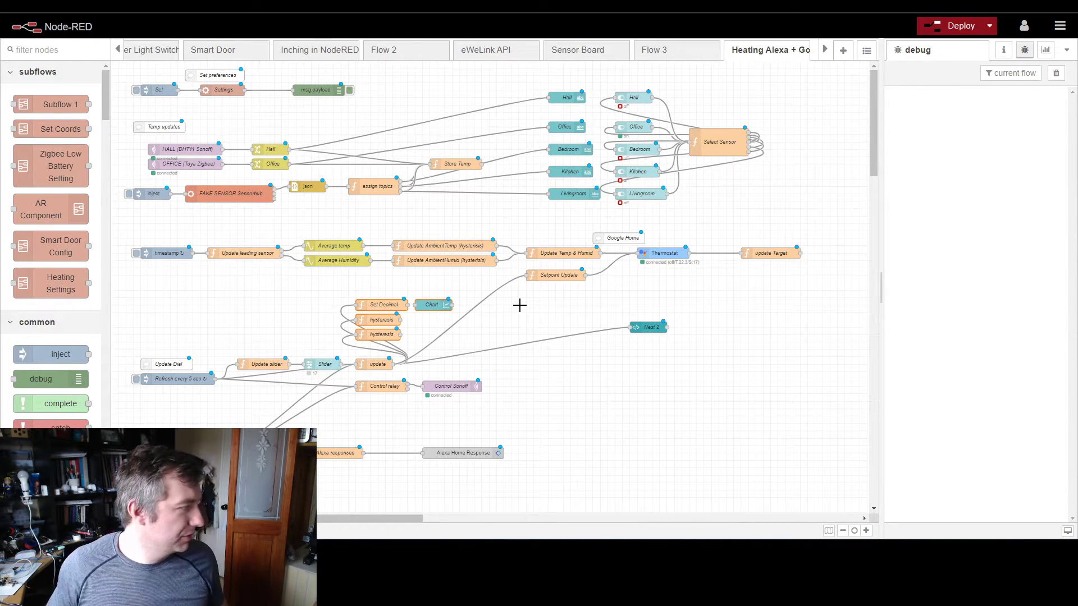
Step: Deploy the rearranged heating flow
left_click(956, 26)
left_click(656, 105)
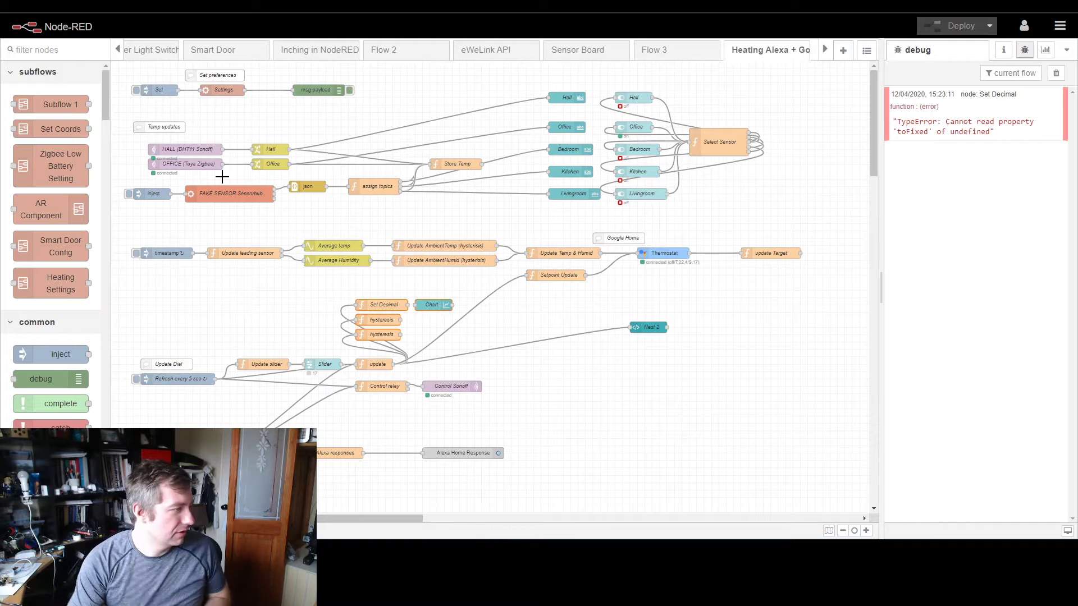
Step: Check the Heating page of the Node-RED dashboard for the dial, target temperature and room sensors, and return to the flow editor
left_click(112, 551)
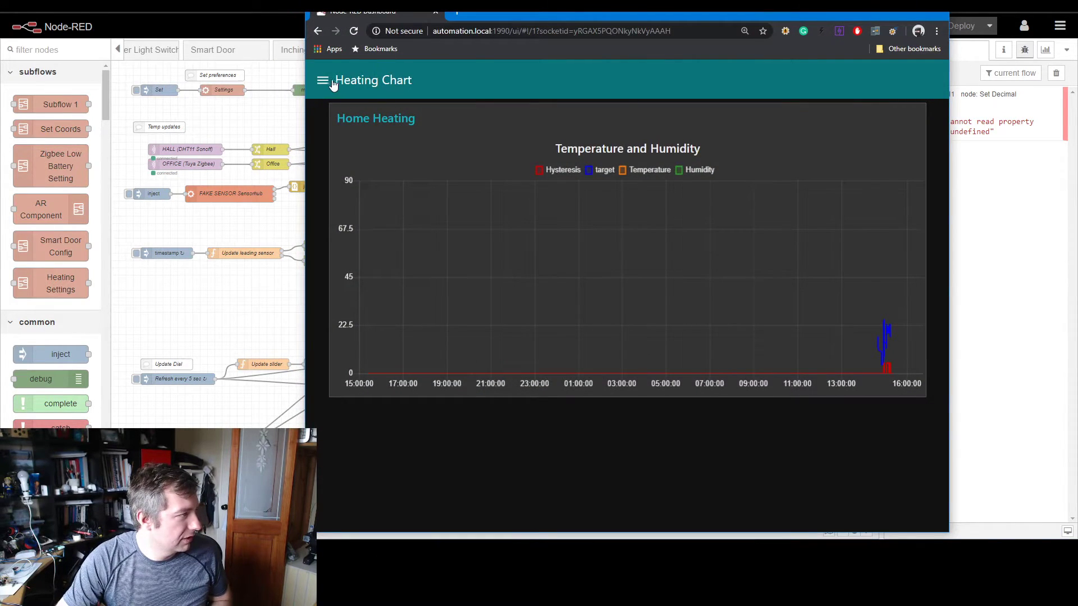
left_click(323, 80)
left_click(353, 113)
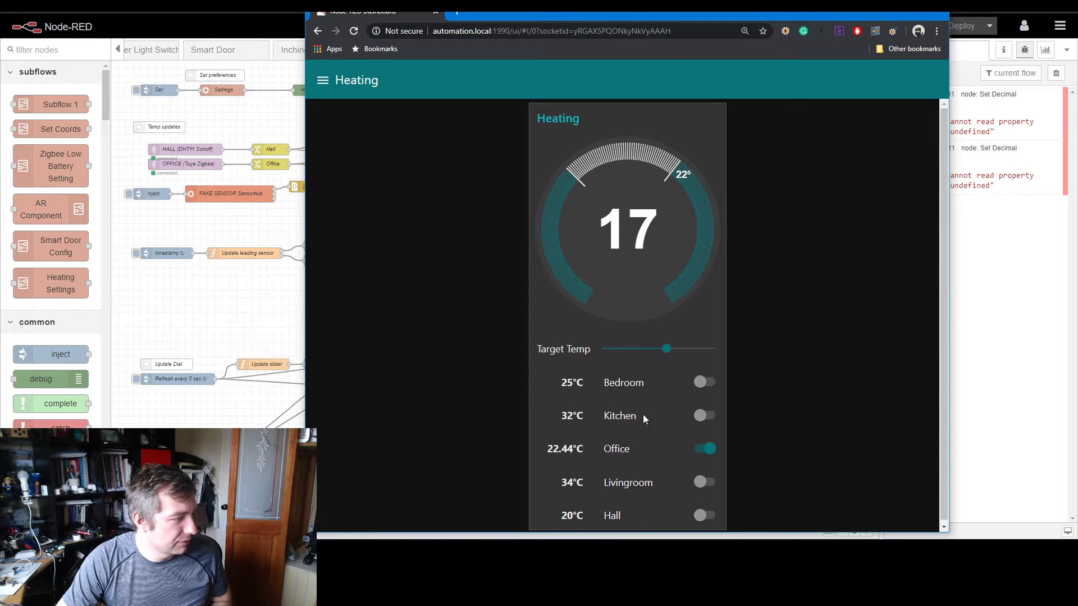
left_click(886, 11)
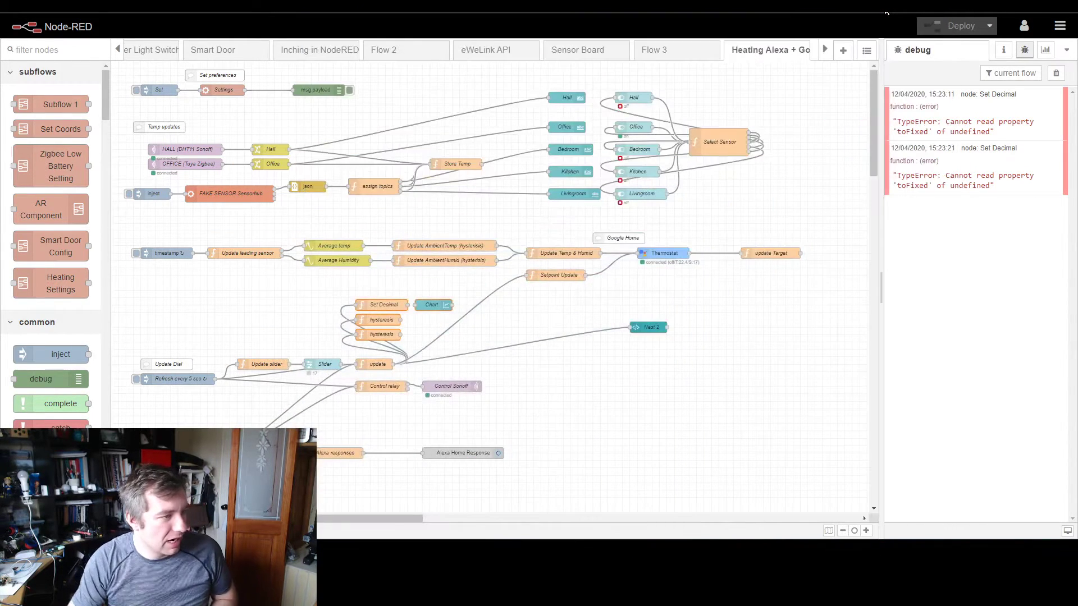